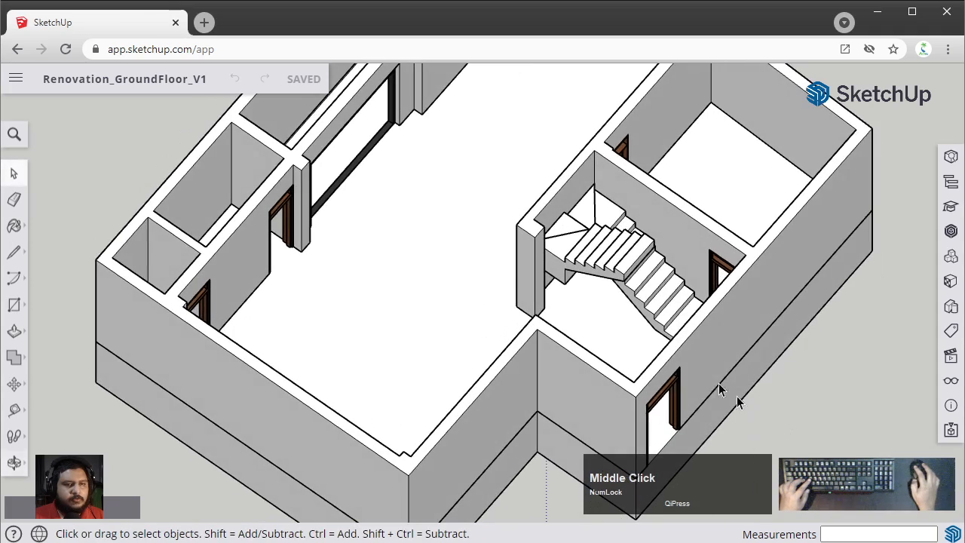
Step: Examine the ground-floor model from several angles, covering the staircase, door openings, window frame and main room's wall corners
{"action": "scroll", "coordinate": [723, 390], "scroll_direction": "up", "scroll_amount": 3}
{"action": "left_click", "coordinate": [663, 255]}
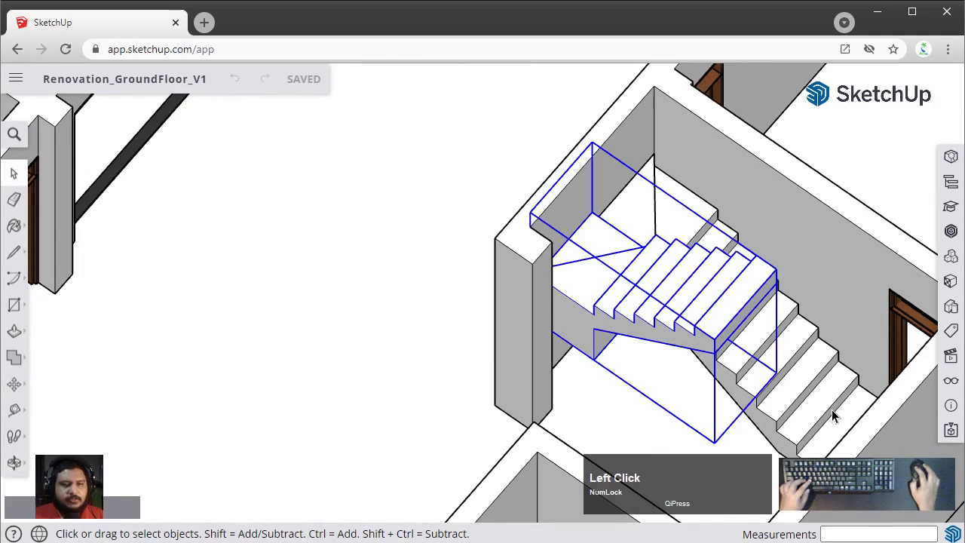
{"action": "left_click", "coordinate": [781, 389]}
{"action": "middle_click_drag", "start_coordinate": [782, 389], "coordinate": [673, 284]}
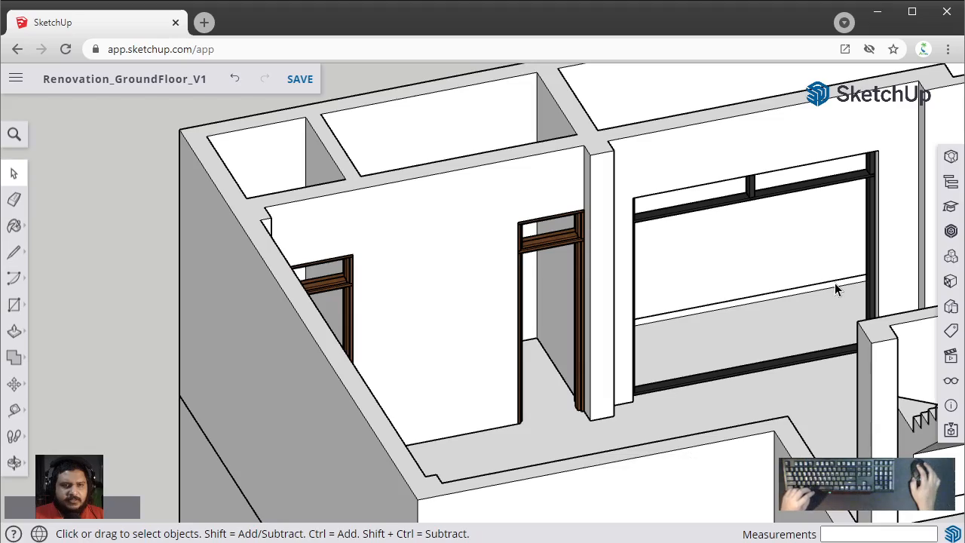
{"action": "middle_click_drag", "start_coordinate": [835, 285], "coordinate": [786, 278]}
{"action": "middle_click_drag", "start_coordinate": [820, 216], "coordinate": [852, 303]}
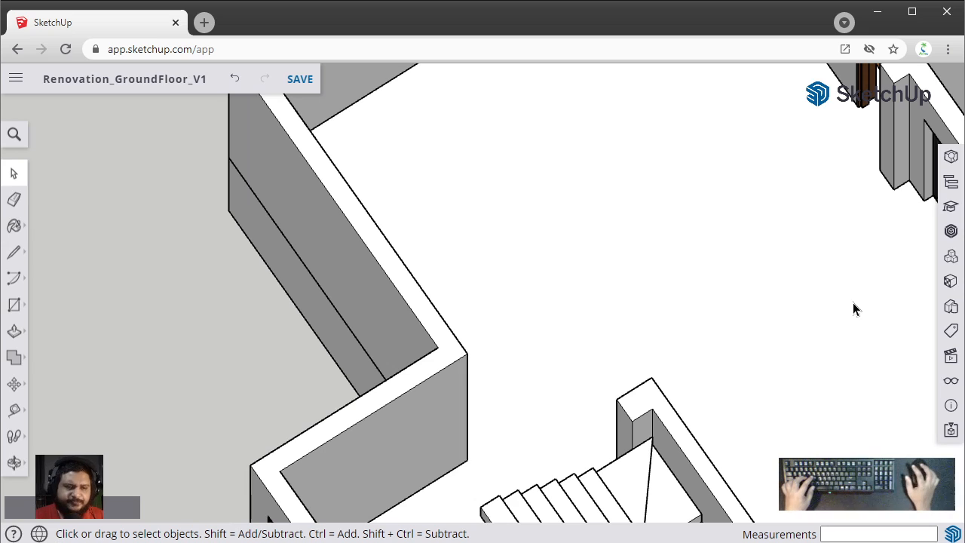
{"action": "middle_click_drag", "start_coordinate": [853, 303], "coordinate": [681, 297]}
{"action": "scroll", "coordinate": [702, 324], "scroll_direction": "up", "scroll_amount": 5}
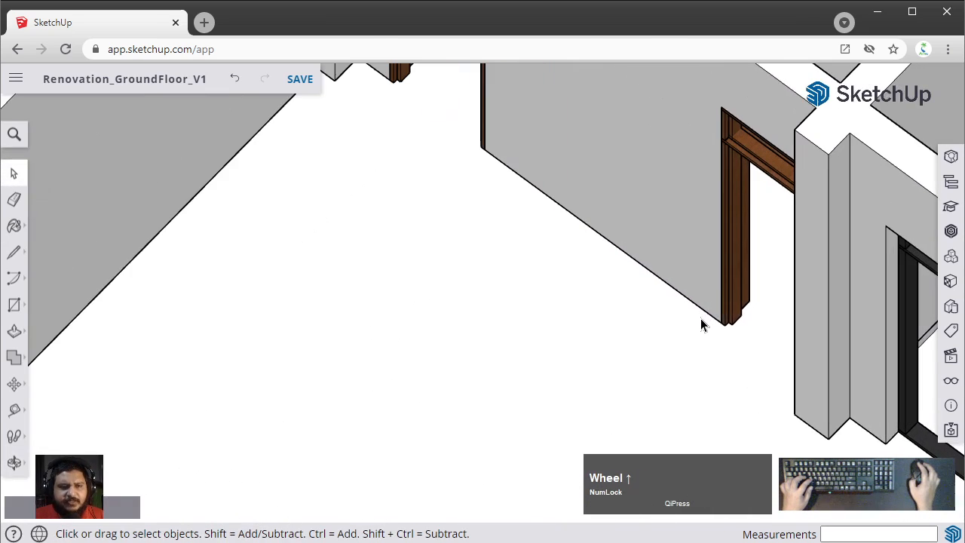
{"action": "scroll", "coordinate": [700, 323], "scroll_direction": "down", "scroll_amount": 3}
{"action": "middle_click_drag", "start_coordinate": [670, 318], "coordinate": [508, 351]}
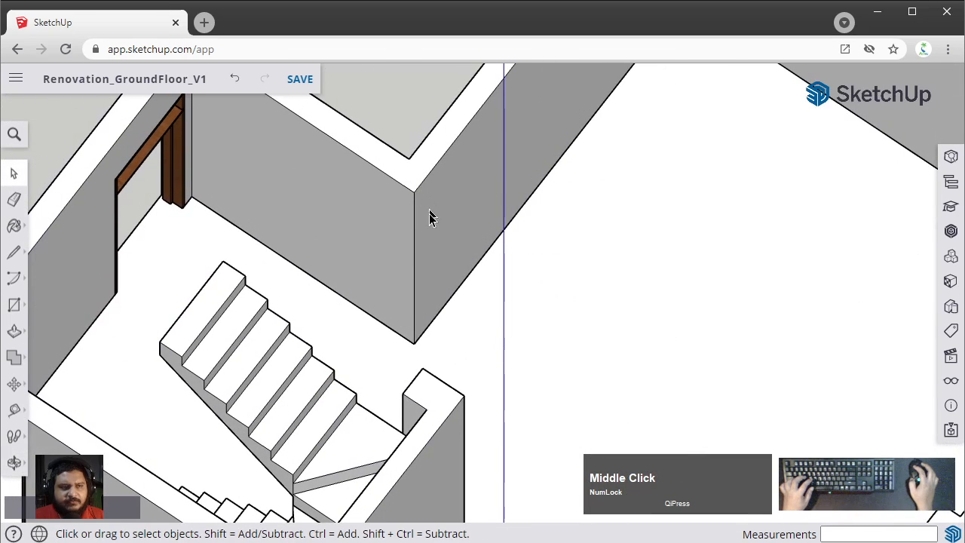
{"action": "middle_click_drag", "start_coordinate": [429, 329], "coordinate": [295, 224], "text": "shift"}
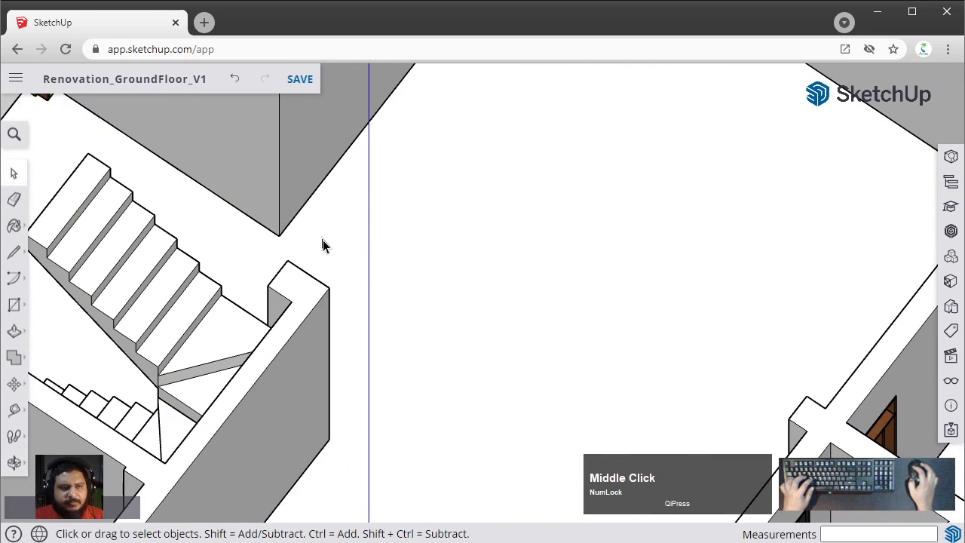
{"action": "middle_click_drag", "start_coordinate": [626, 413], "coordinate": [592, 381]}
{"action": "scroll", "coordinate": [566, 275], "scroll_direction": "up", "scroll_amount": 2}
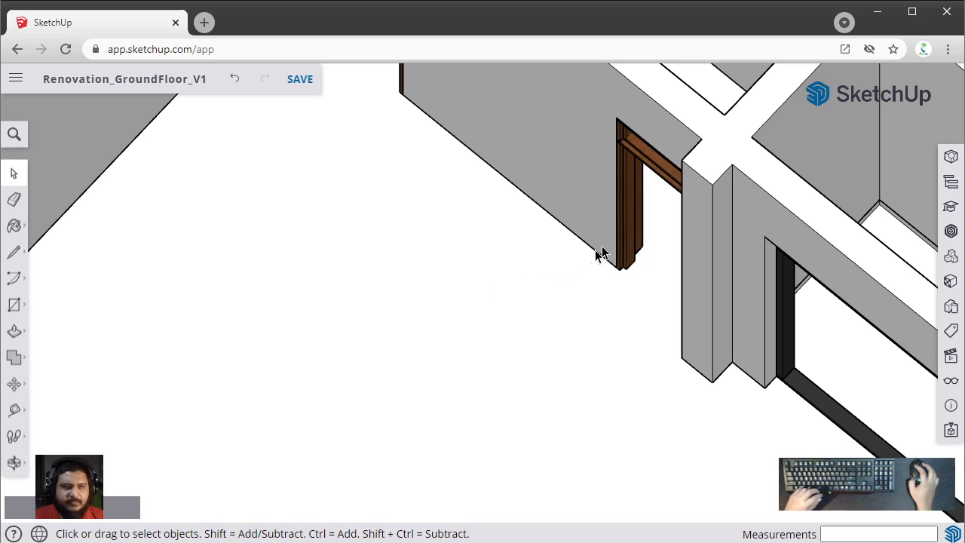
{"action": "scroll", "coordinate": [605, 244], "scroll_direction": "down", "scroll_amount": 3}
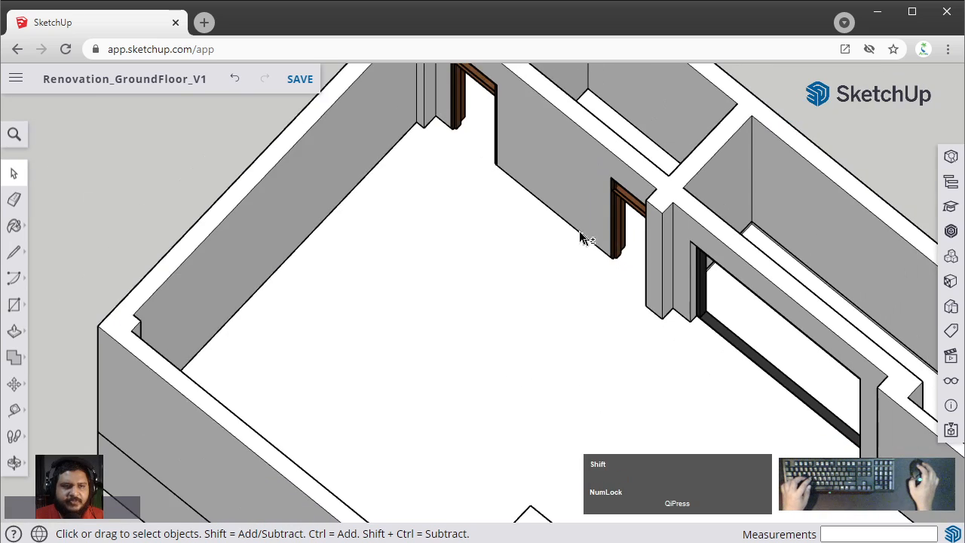
{"action": "middle_click_drag", "start_coordinate": [581, 235], "coordinate": [676, 289], "text": "shift"}
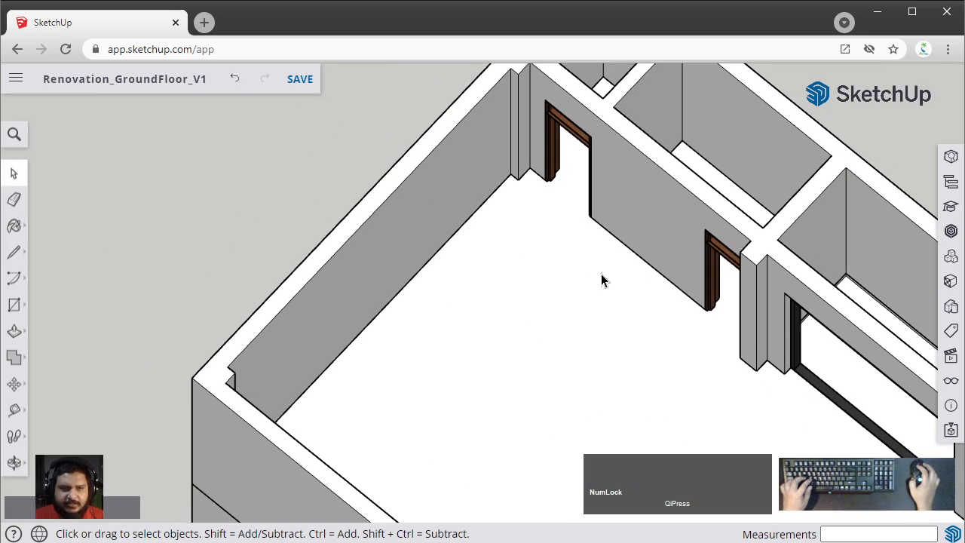
{"action": "middle_click_drag", "start_coordinate": [601, 274], "coordinate": [440, 294]}
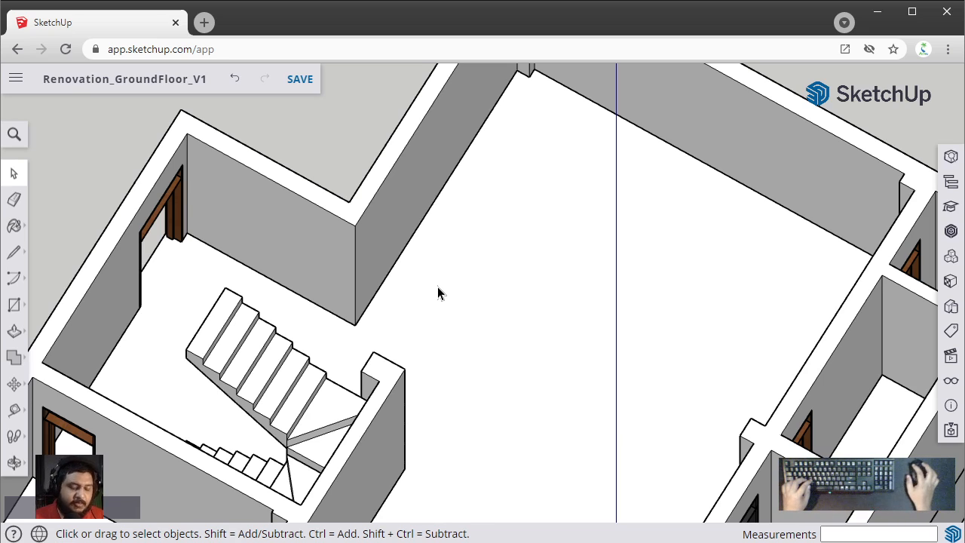
{"action": "mouse_move", "coordinate": [438, 286]}
{"action": "middle_mouse_down"}
{"action": "mouse_move", "coordinate": [422, 262]}
{"action": "mouse_move", "coordinate": [579, 324]}
{"action": "mouse_move", "coordinate": [497, 302]}
{"action": "middle_mouse_up"}
{"action": "scroll", "coordinate": [582, 325], "scroll_direction": "up", "scroll_amount": 3}
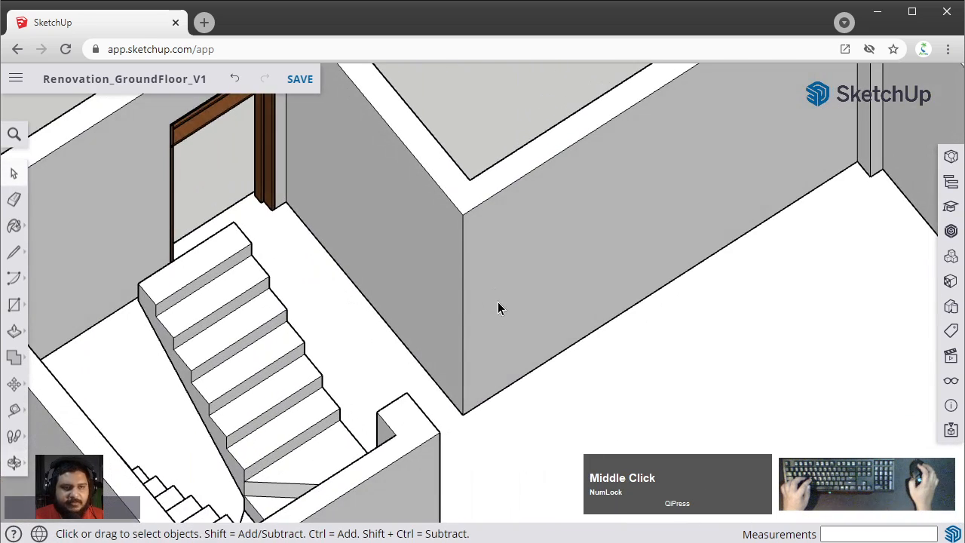
{"action": "middle_click_drag", "start_coordinate": [582, 333], "coordinate": [575, 270], "text": "shift"}
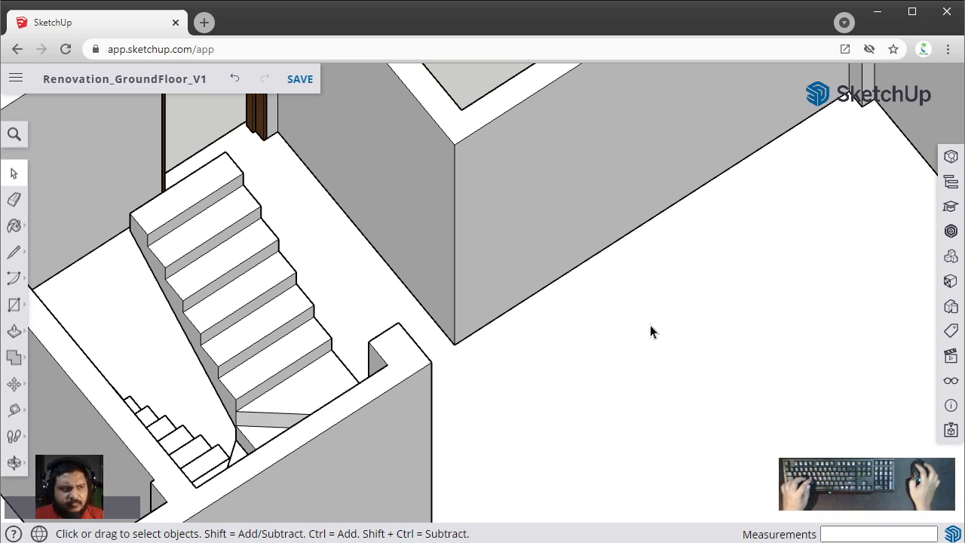
Step: Draw an 8" line along the green axis in the empty space outside the building's outer wall
{"action": "left_click", "coordinate": [14, 252]}
{"action": "middle_click", "coordinate": [744, 369], "text": "shift"}
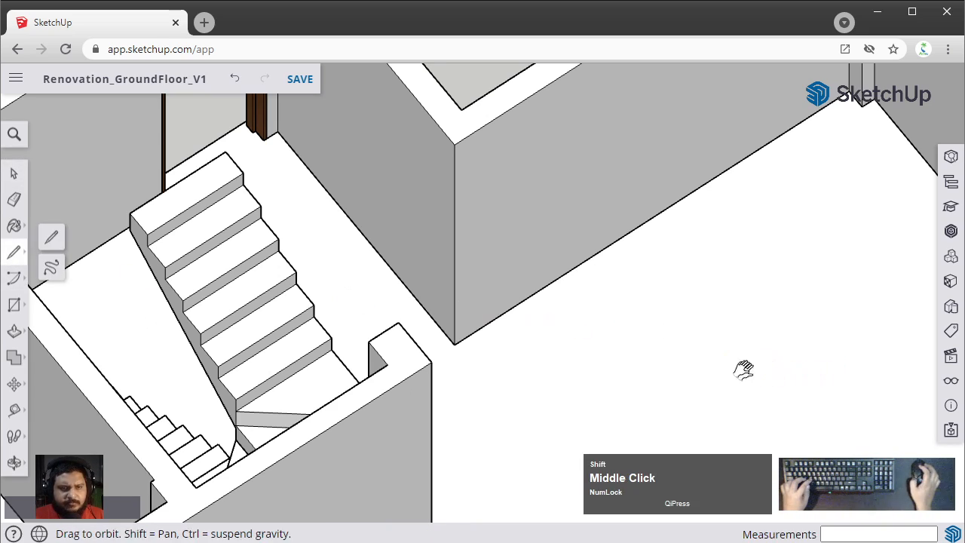
{"action": "middle_click_drag", "start_coordinate": [744, 369], "coordinate": [661, 304], "text": "shift"}
{"action": "scroll", "coordinate": [661, 304], "scroll_direction": "down", "scroll_amount": 1}
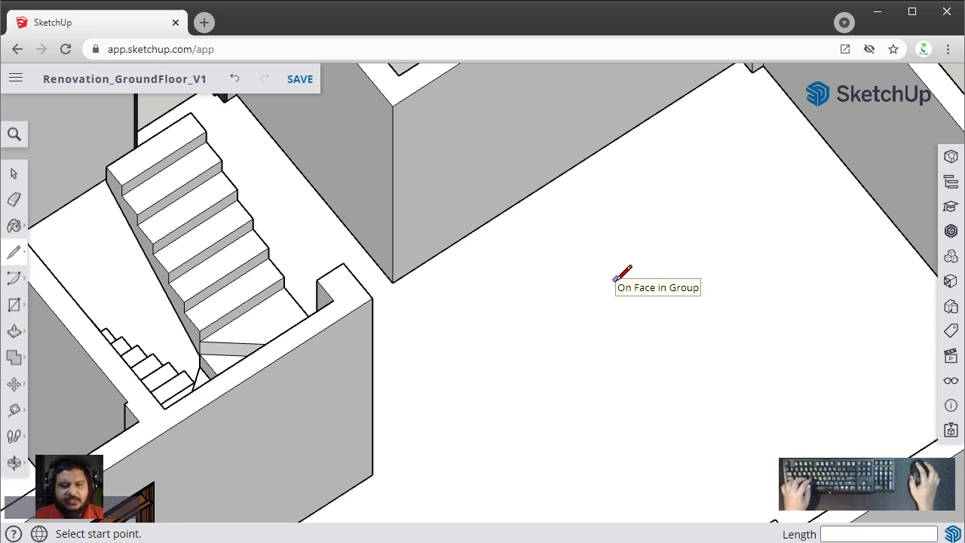
{"action": "middle_click_drag", "start_coordinate": [724, 338], "coordinate": [237, 337], "text": "shift"}
{"action": "scroll", "coordinate": [733, 226], "scroll_direction": "down", "scroll_amount": 3}
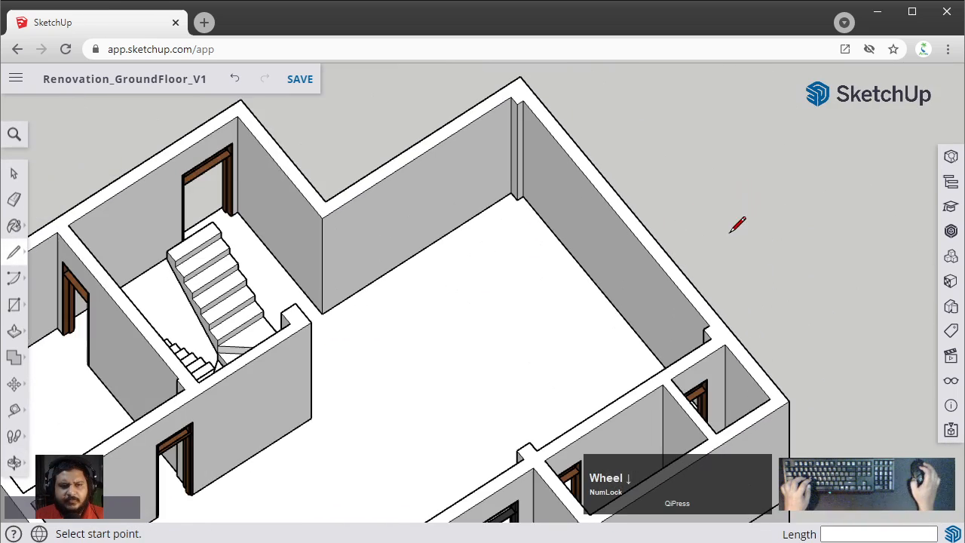
{"action": "middle_click_drag", "start_coordinate": [711, 312], "coordinate": [511, 396], "text": "shift"}
{"action": "scroll", "coordinate": [569, 291], "scroll_direction": "up", "scroll_amount": 5}
{"action": "left_click", "coordinate": [507, 293]}
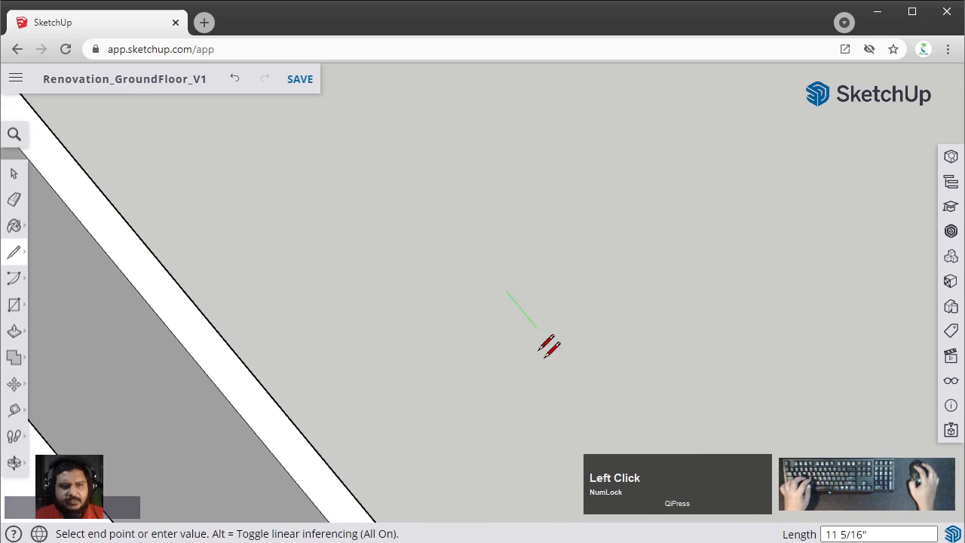
{"action": "type", "text": "8\""}
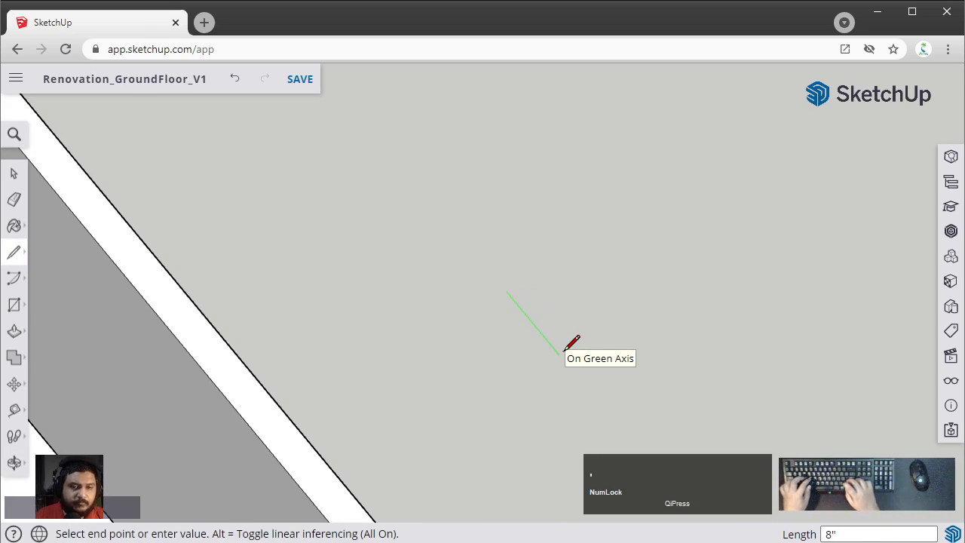
{"action": "key", "text": "Return"}
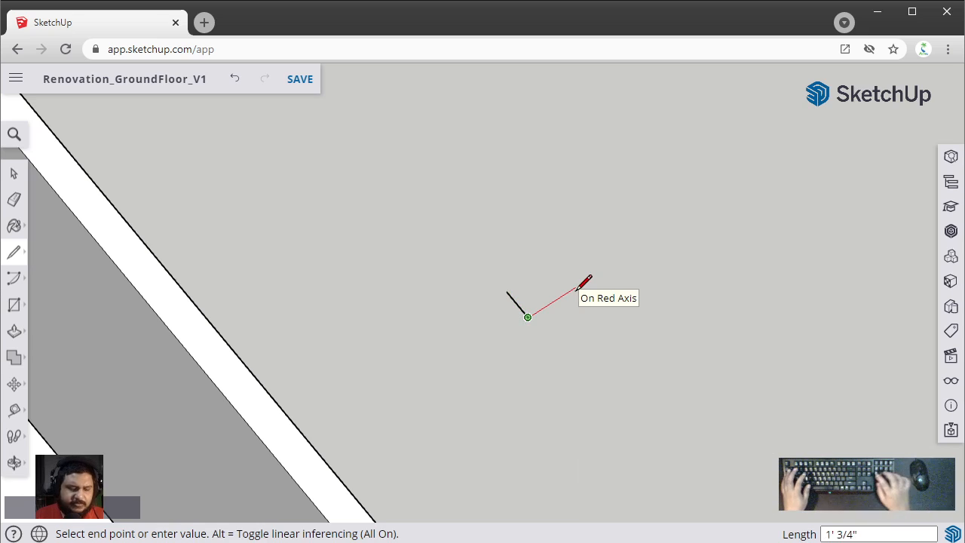
Step: Add a 2" side along the red axis and close the outline into a rectangle
{"action": "type", "text": "2\""}
{"action": "key", "text": "Return"}
{"action": "scroll", "coordinate": [566, 283], "scroll_direction": "up", "scroll_amount": 5}
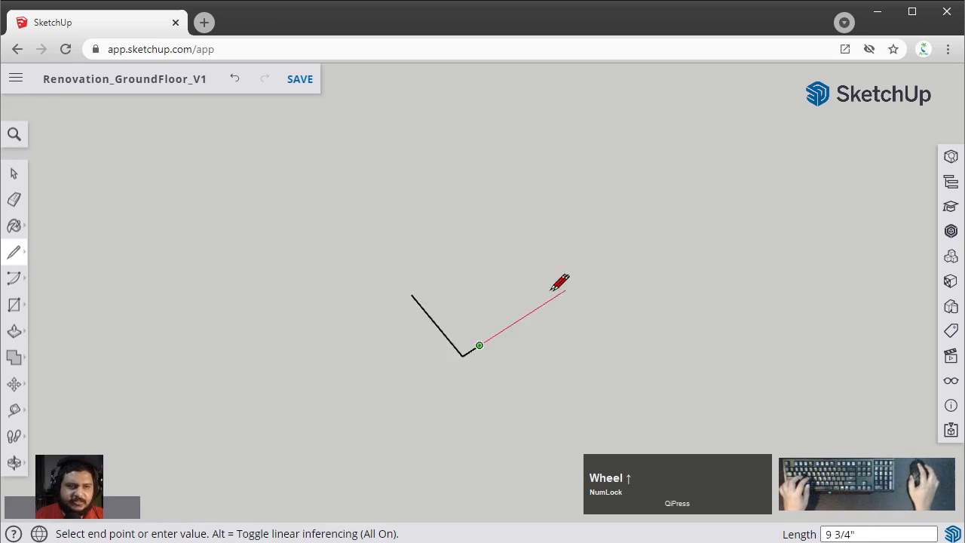
{"action": "left_click", "coordinate": [421, 288]}
{"action": "left_click", "coordinate": [398, 301]}
{"action": "key", "text": "space"}
Step: Push/pull the rectangle's face upward into a thin upright block and clear the selection
{"action": "left_click", "coordinate": [445, 340]}
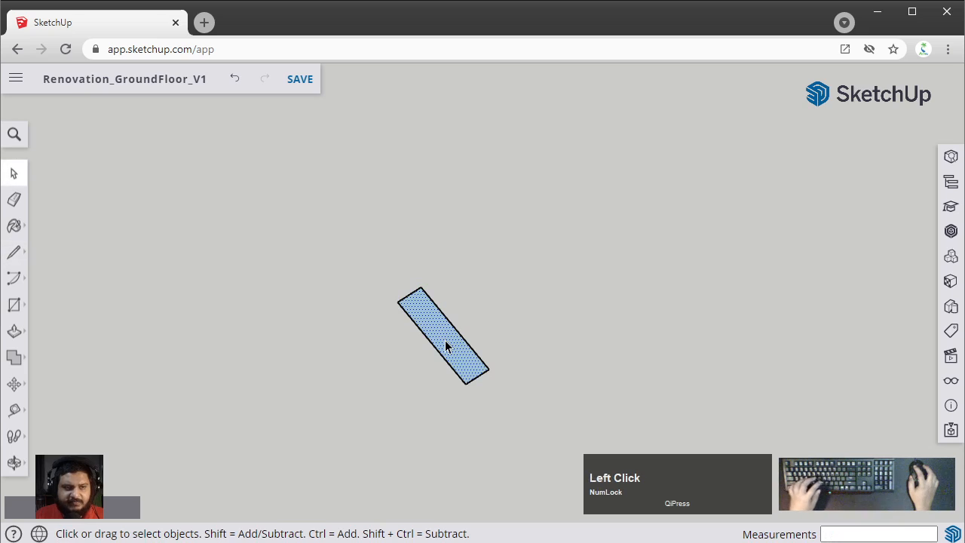
{"action": "key", "text": "p"}
{"action": "left_click", "coordinate": [444, 340]}
{"action": "key", "text": "space"}
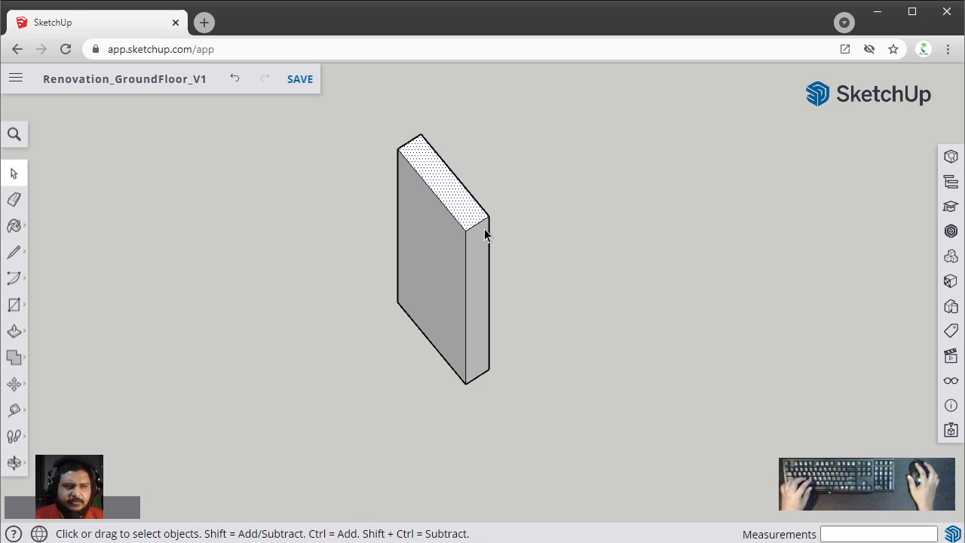
{"action": "middle_click_drag", "start_coordinate": [481, 228], "coordinate": [559, 365], "text": "shift"}
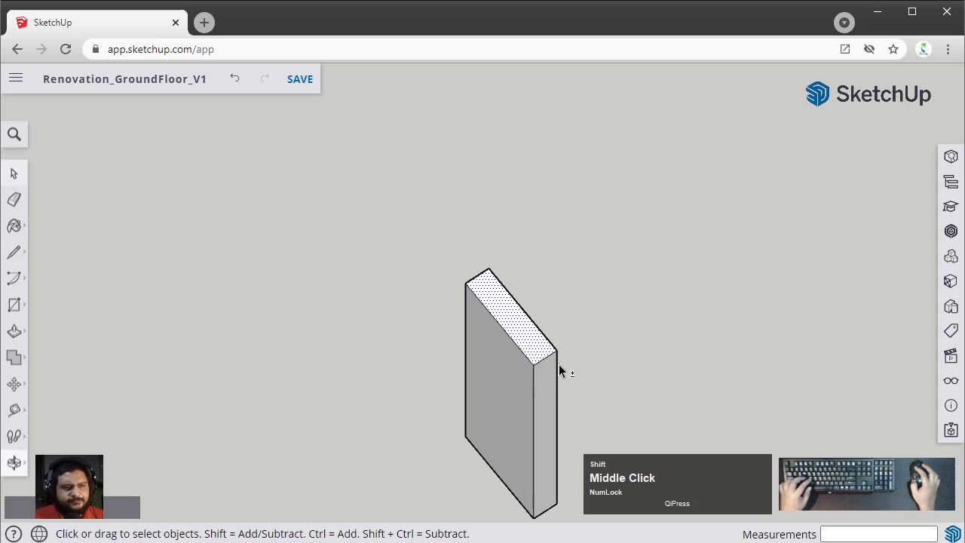
{"action": "left_click", "coordinate": [603, 336]}
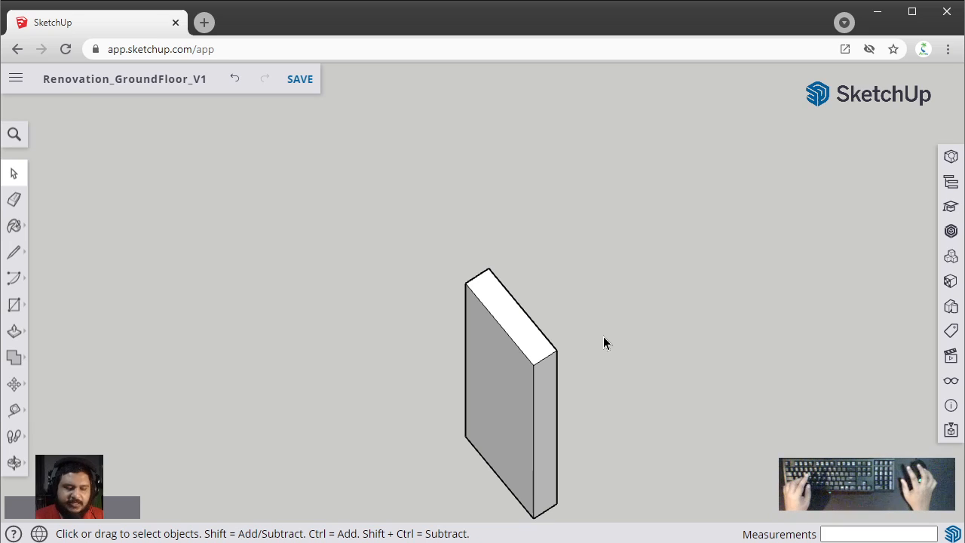
Step: Check the distance between the midpoints of the block's two long top edges without keeping a line
{"action": "scroll", "coordinate": [377, 282], "scroll_direction": "up", "scroll_amount": 4}
{"action": "key", "text": "t"}
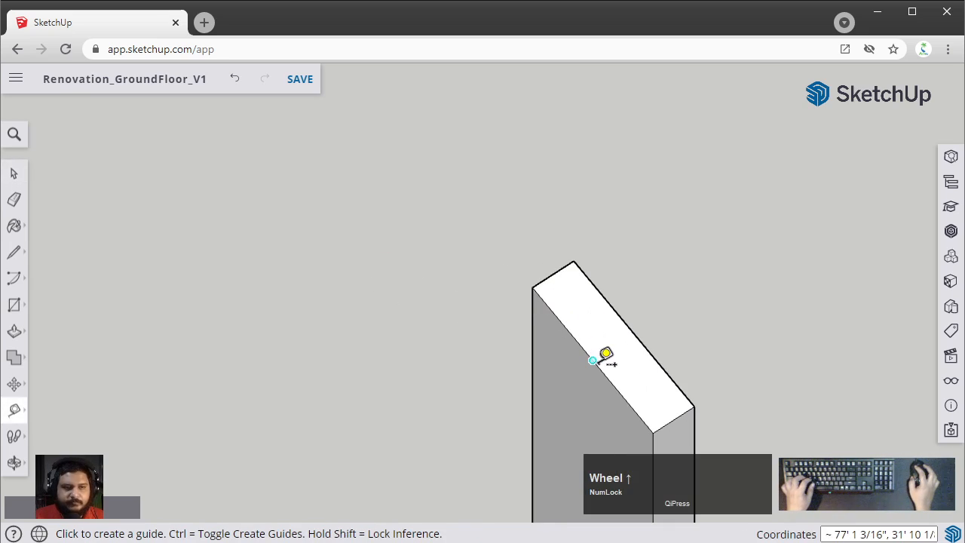
{"action": "key", "text": "space"}
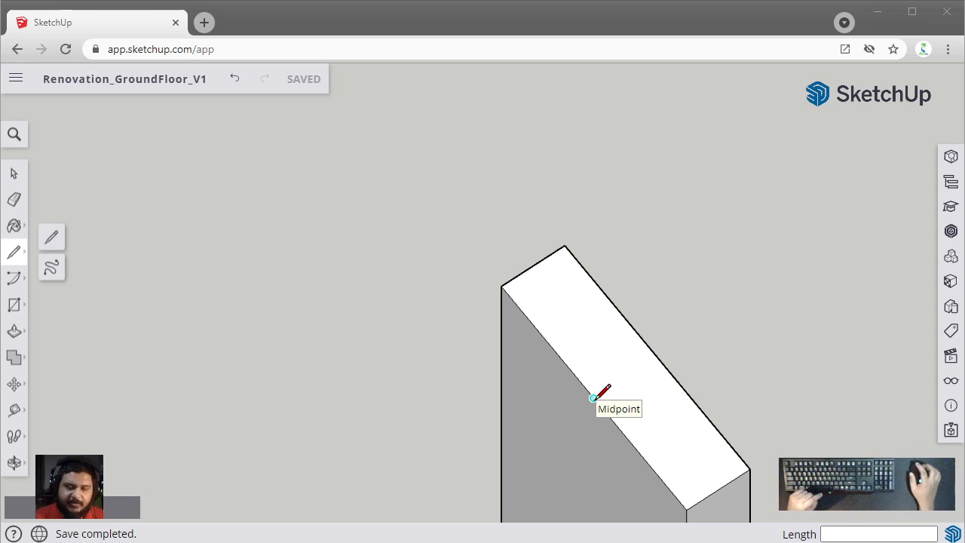
{"action": "left_click", "coordinate": [593, 397]}
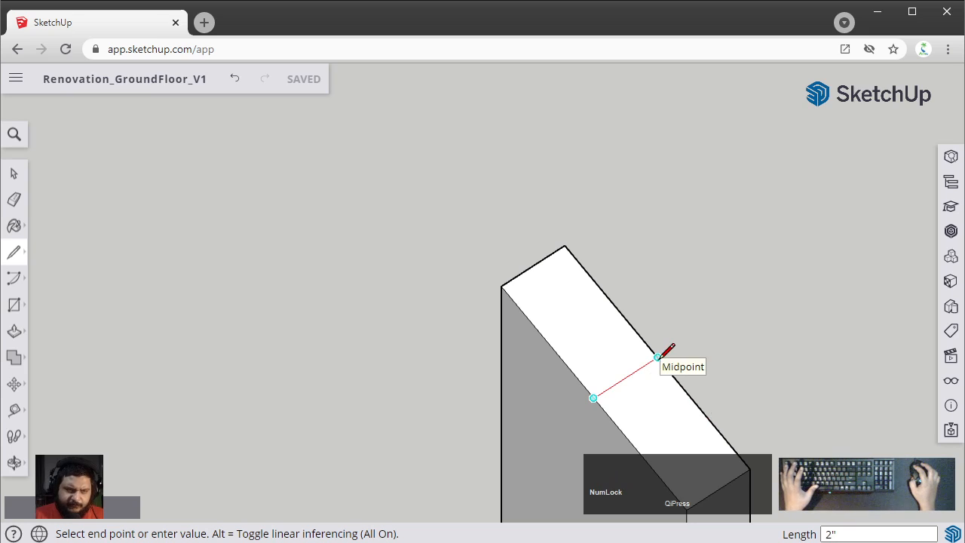
{"action": "key", "text": "space"}
{"action": "left_click", "coordinate": [683, 320]}
{"action": "scroll", "coordinate": [688, 319], "scroll_direction": "down", "scroll_amount": 1}
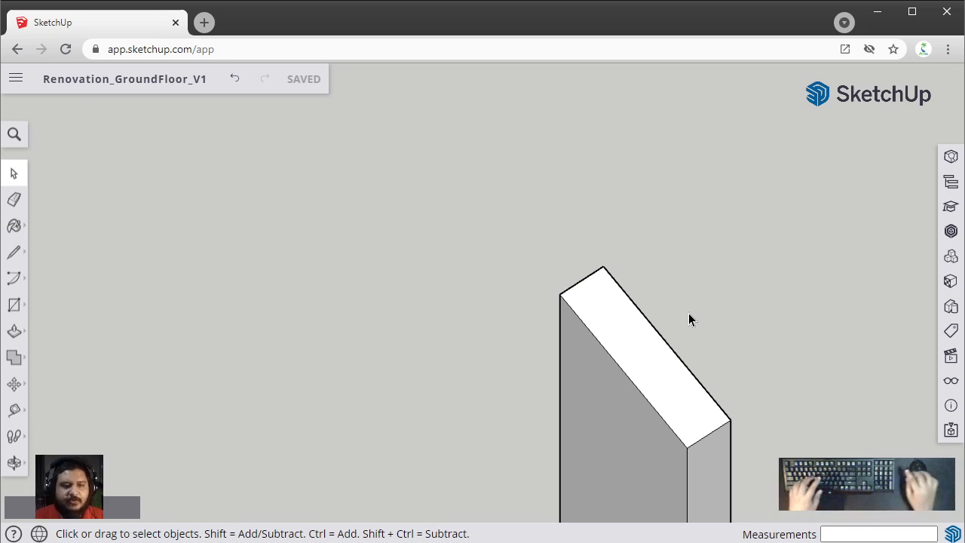
Step: Select the small upright block outside the building's outer wall
{"action": "scroll", "coordinate": [688, 312], "scroll_direction": "down", "scroll_amount": 5}
{"action": "left_click", "coordinate": [696, 340]}
{"action": "scroll", "coordinate": [713, 359], "scroll_direction": "down", "scroll_amount": 1}
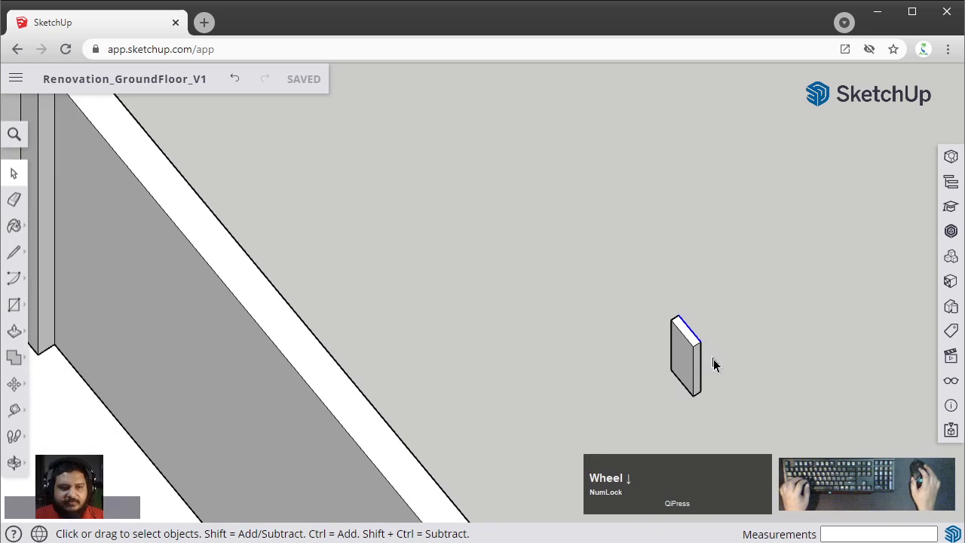
{"action": "left_click", "coordinate": [671, 361]}
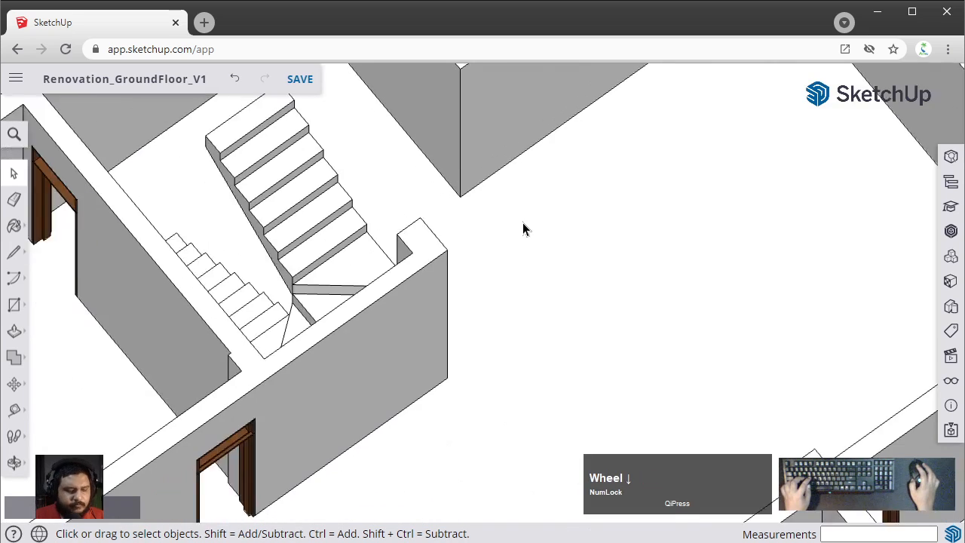
Step: Draw a 10' vertical line down the main room's wall face near the corner by the staircase, from top edge to floor edge
{"action": "scroll", "coordinate": [522, 223], "scroll_direction": "down", "scroll_amount": 1}
{"action": "middle_click_drag", "start_coordinate": [494, 240], "coordinate": [653, 264], "text": "shift"}
{"action": "key", "text": "t"}
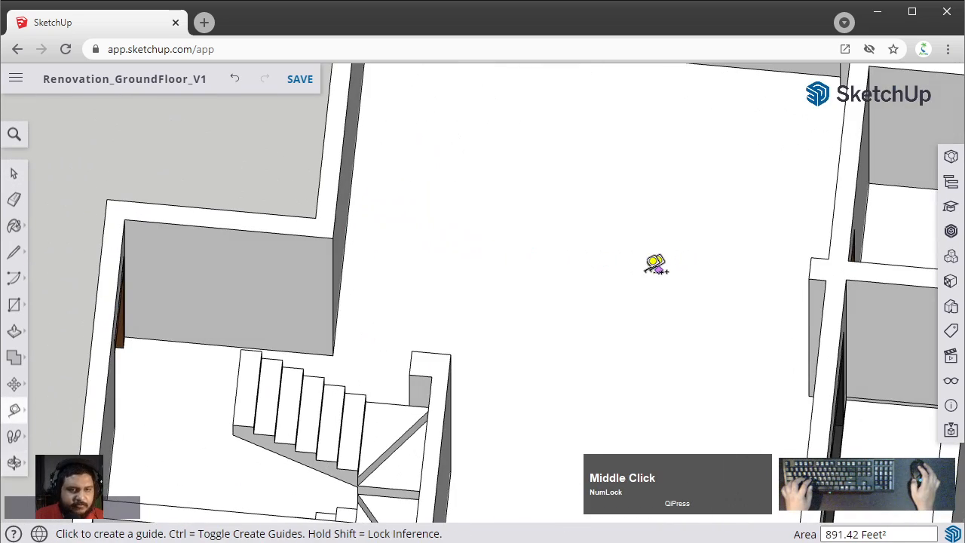
{"action": "middle_click_drag", "start_coordinate": [563, 275], "coordinate": [707, 254]}
{"action": "middle_click_drag", "start_coordinate": [678, 224], "coordinate": [497, 291], "text": "shift"}
{"action": "key", "text": "l"}
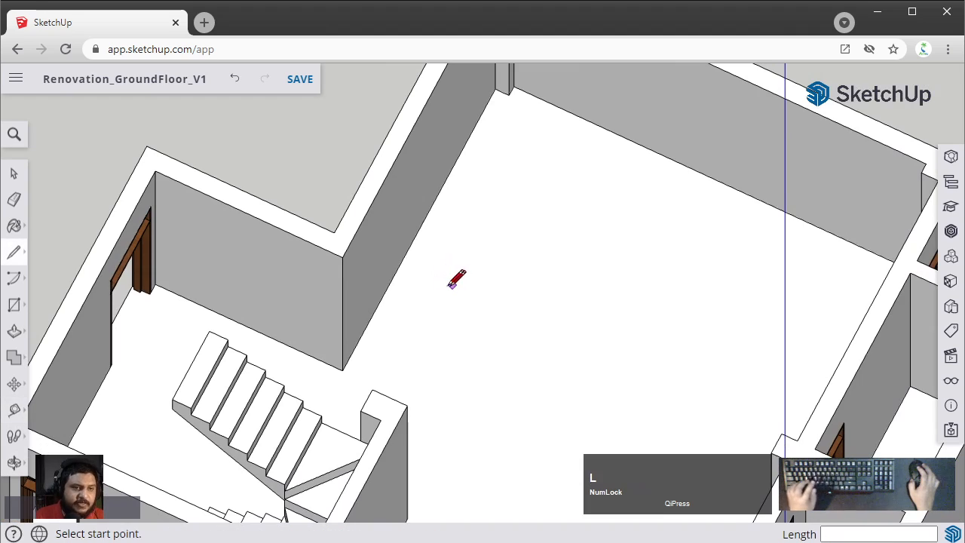
{"action": "middle_click_drag", "start_coordinate": [427, 285], "coordinate": [286, 273]}
{"action": "scroll", "coordinate": [381, 181], "scroll_direction": "up", "scroll_amount": 5}
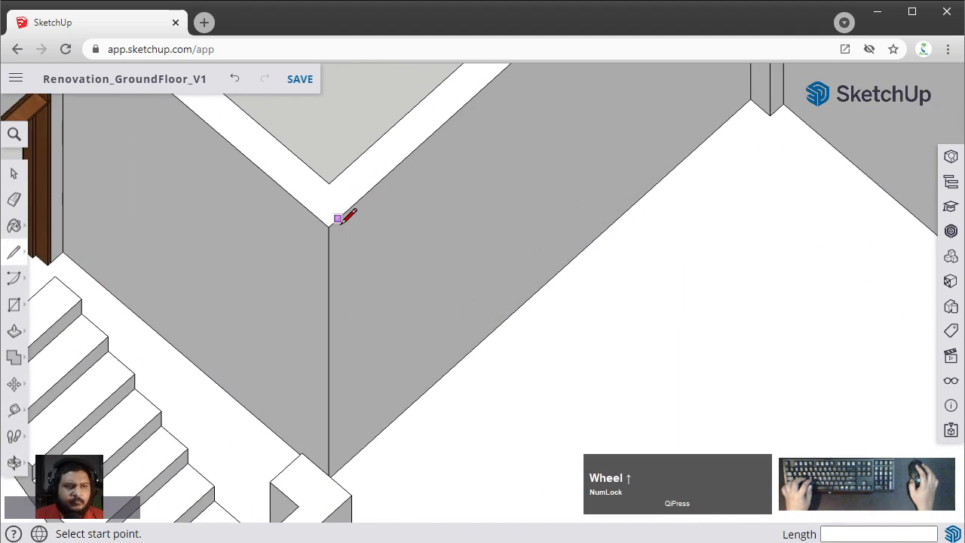
{"action": "left_click", "coordinate": [360, 199]}
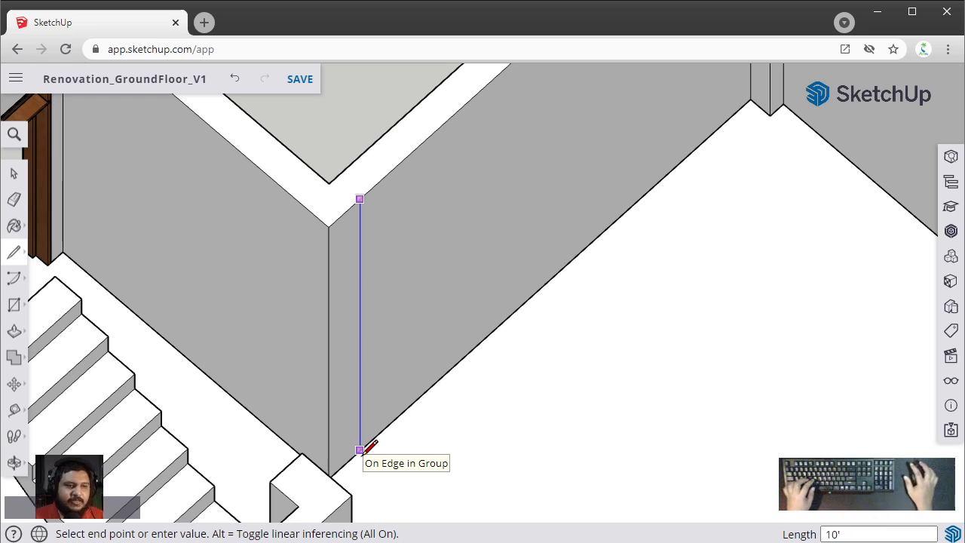
{"action": "left_click", "coordinate": [359, 450]}
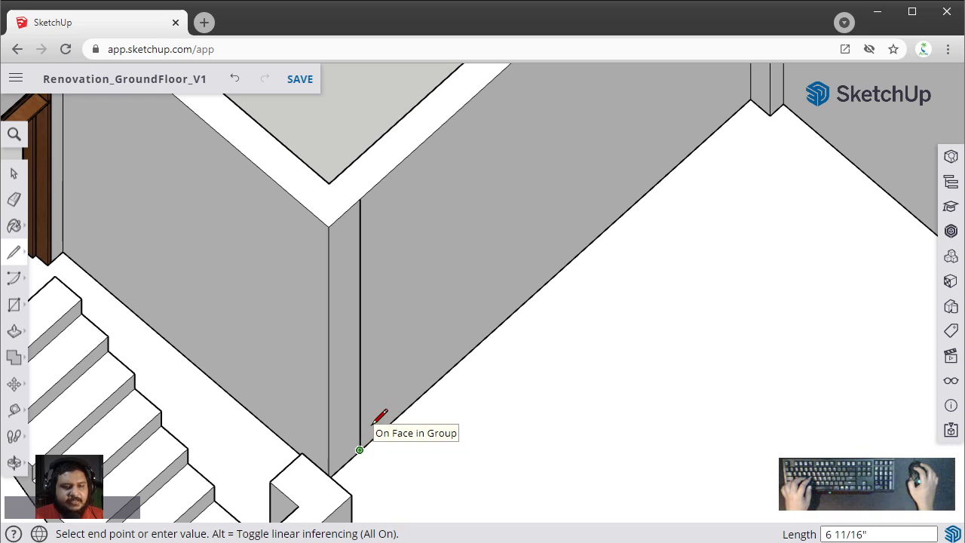
Step: Close off a 4" wide, full-height strip on the wall face beside the vertical line, starting along the floor edge
{"action": "type", "text": "4"}
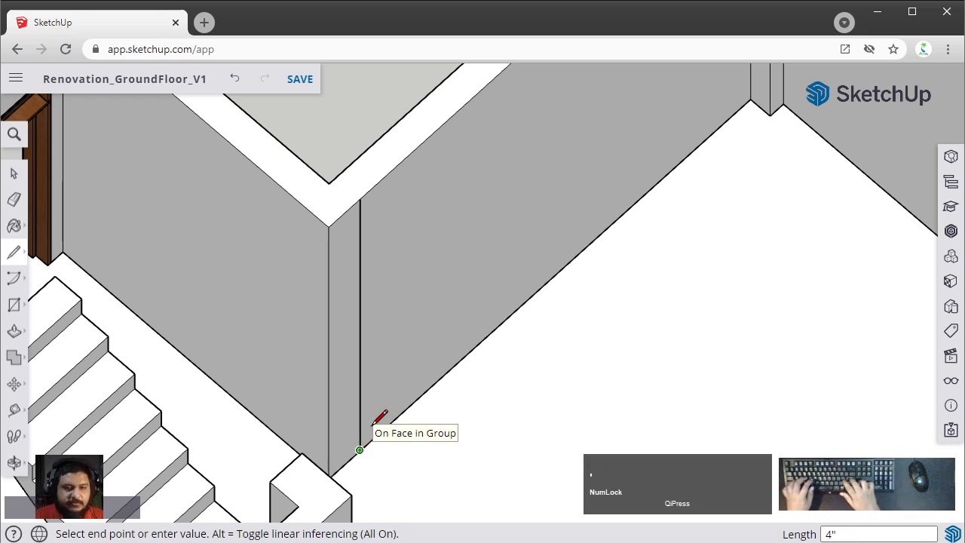
{"action": "type", "text": "\""}
{"action": "key", "text": "Return"}
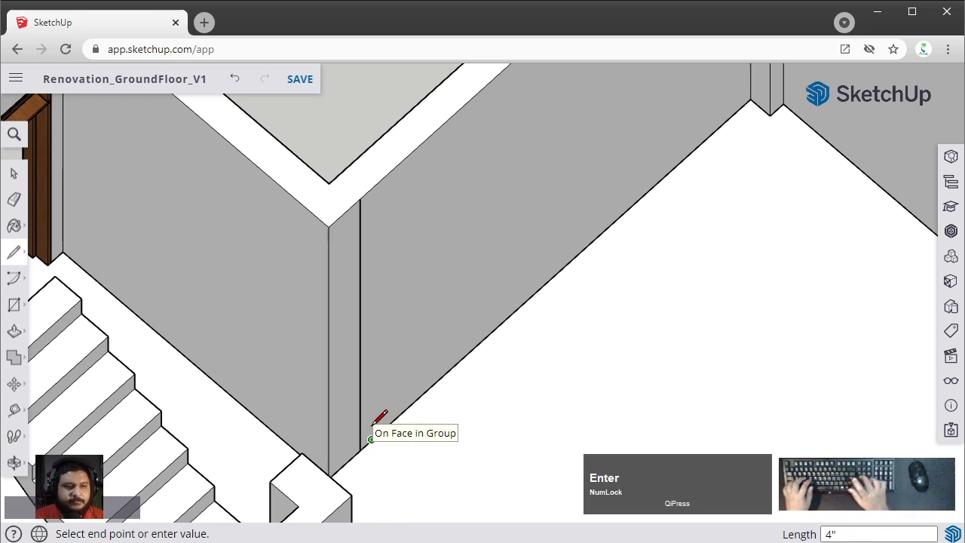
{"action": "left_click", "coordinate": [372, 186]}
{"action": "left_click", "coordinate": [361, 191]}
{"action": "key", "text": "space"}
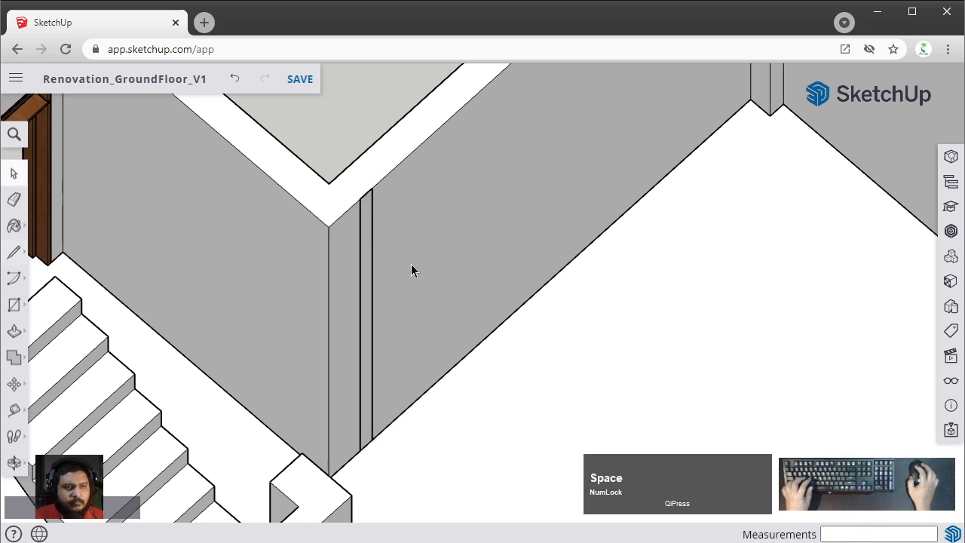
Step: Push/pull the narrow strip 2" out from the wall to form an upright stud
{"action": "middle_click_drag", "start_coordinate": [412, 265], "coordinate": [459, 216], "text": "shift"}
{"action": "scroll", "coordinate": [393, 187], "scroll_direction": "up", "scroll_amount": 3}
{"action": "key", "text": "p"}
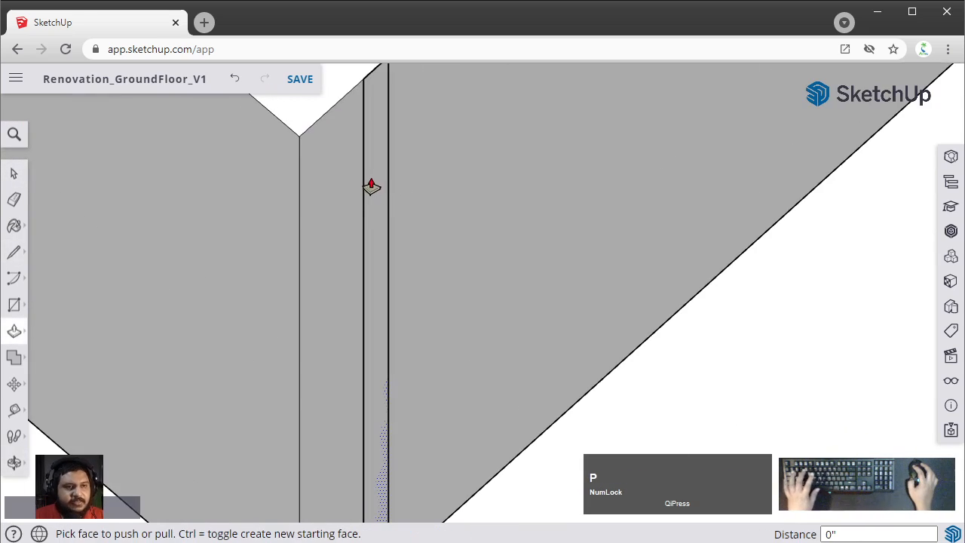
{"action": "left_click", "coordinate": [373, 188]}
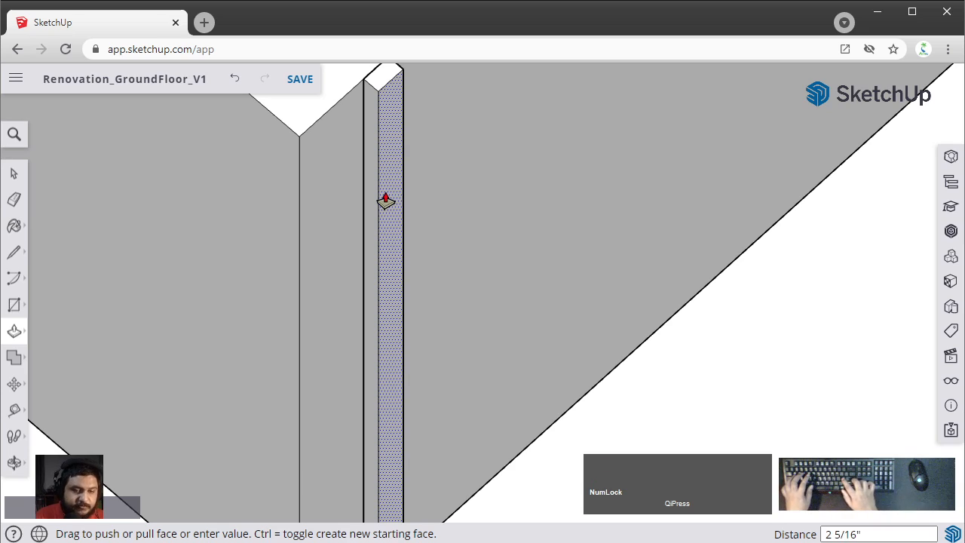
{"action": "type", "text": "2\""}
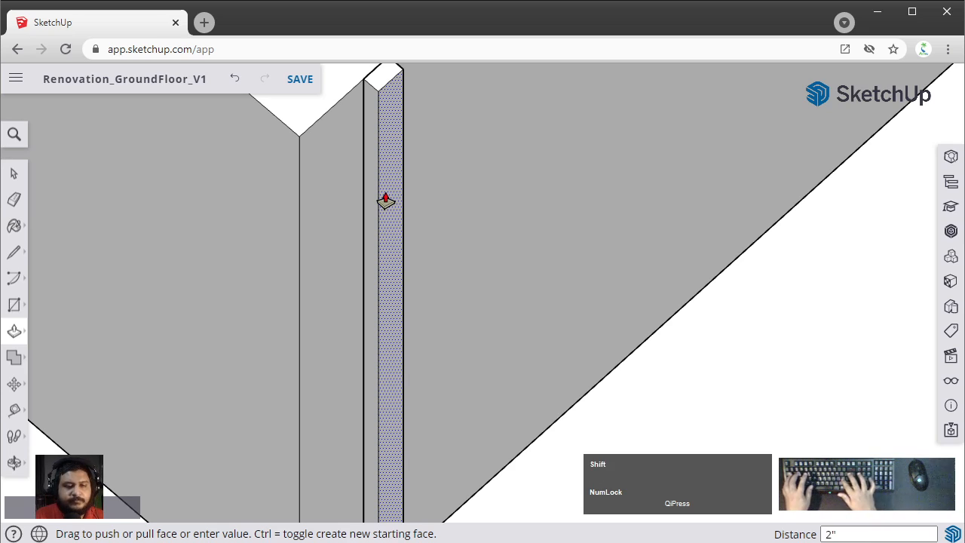
{"action": "key", "text": "Return"}
{"action": "key", "text": "space"}
Step: Select all of the upright stud's geometry and make it a group
{"action": "middle_click_drag", "start_coordinate": [467, 174], "coordinate": [435, 302], "text": "shift"}
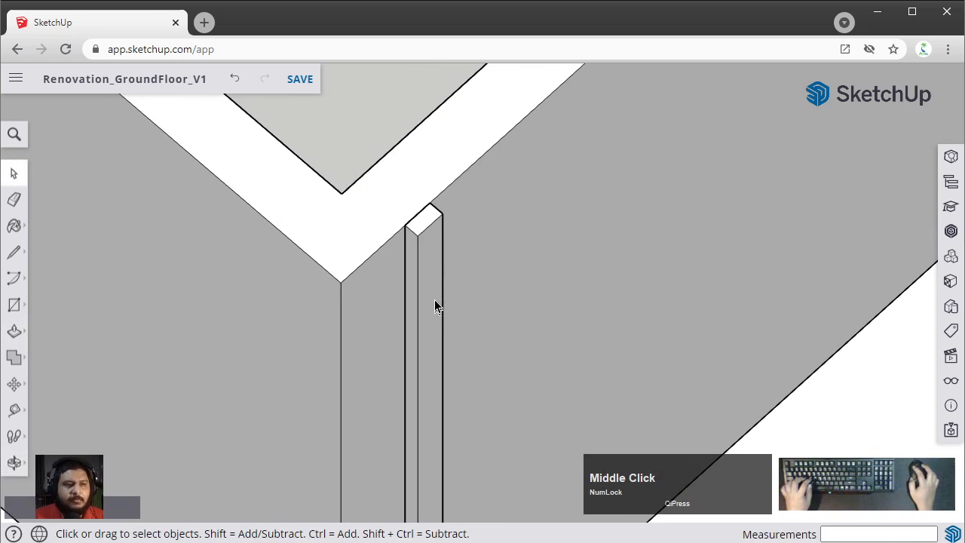
{"action": "left_click", "coordinate": [435, 295]}
{"action": "right_click", "coordinate": [435, 294]}
{"action": "left_click", "coordinate": [488, 369]}
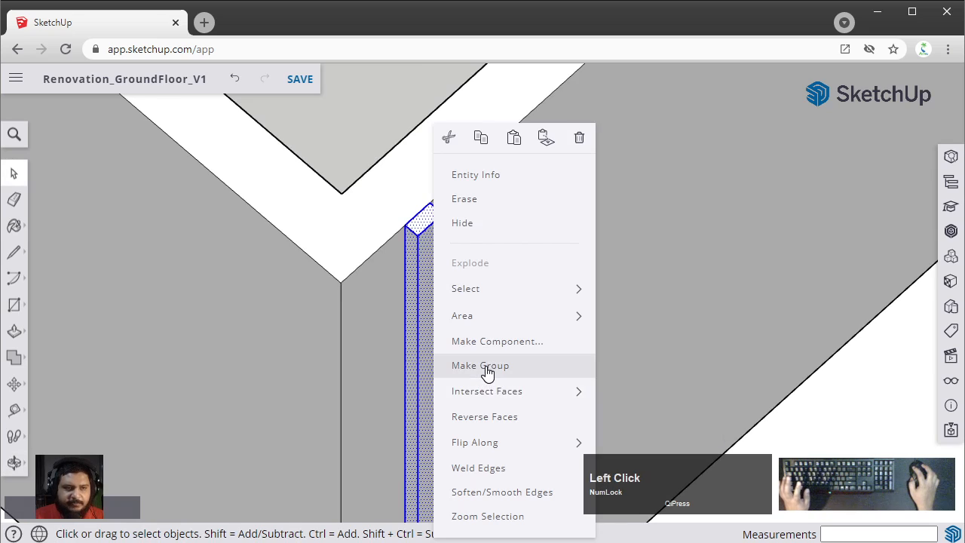
{"action": "scroll", "coordinate": [490, 367], "scroll_direction": "down", "scroll_amount": 3}
{"action": "middle_click_drag", "start_coordinate": [491, 366], "coordinate": [508, 276], "text": "shift"}
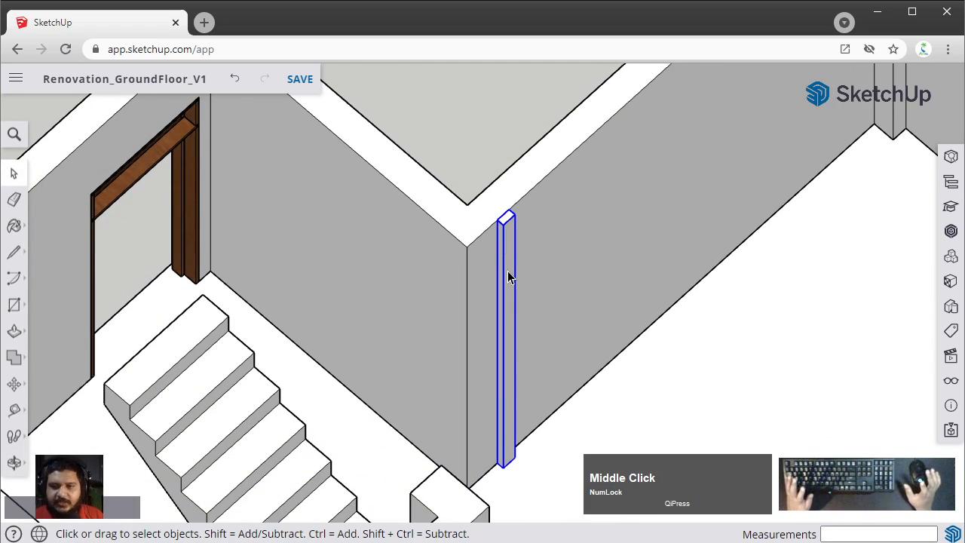
Step: Paint the upright stud group with the model's Helen_Skin material and close the material settings
{"action": "left_click", "coordinate": [950, 280]}
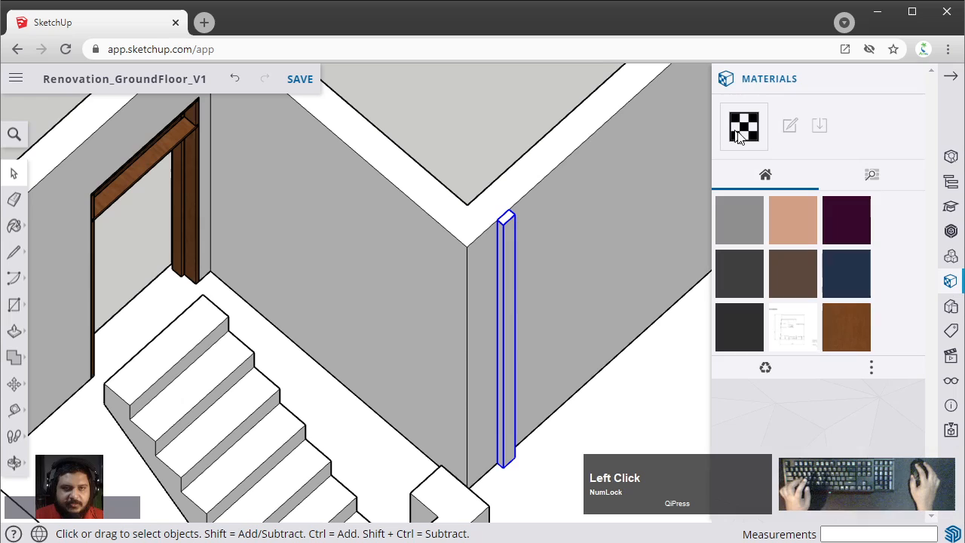
{"action": "left_click", "coordinate": [791, 235]}
{"action": "left_click", "coordinate": [507, 286]}
{"action": "key", "text": "space"}
{"action": "left_click", "coordinate": [498, 147]}
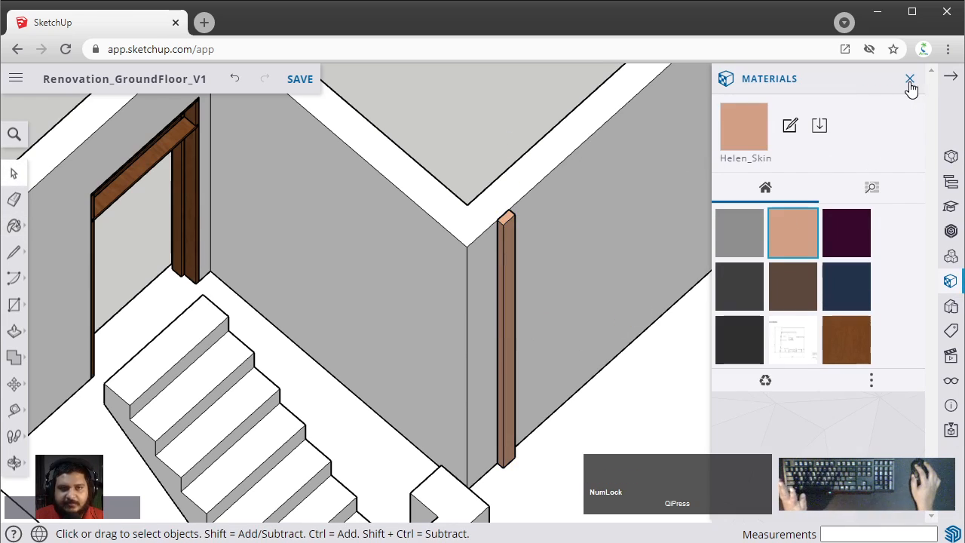
{"action": "left_click", "coordinate": [910, 79]}
Step: Copy the upright stud and paste the duplicate on the floor a short distance in front of the original
{"action": "middle_click_drag", "start_coordinate": [647, 271], "coordinate": [643, 202], "text": "shift"}
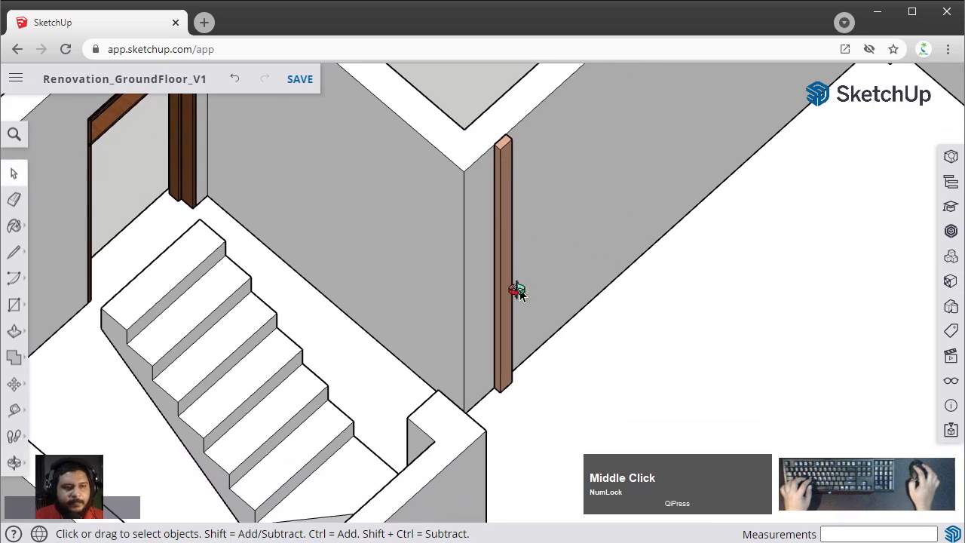
{"action": "scroll", "coordinate": [474, 358], "scroll_direction": "up", "scroll_amount": 3}
{"action": "mouse_move", "coordinate": [517, 291]}
{"action": "middle_mouse_down"}
{"action": "mouse_move", "coordinate": [474, 357]}
{"action": "mouse_move", "coordinate": [411, 328]}
{"action": "middle_mouse_up"}
{"action": "scroll", "coordinate": [475, 357], "scroll_direction": "down", "scroll_amount": 2}
{"action": "left_click", "coordinate": [403, 139]}
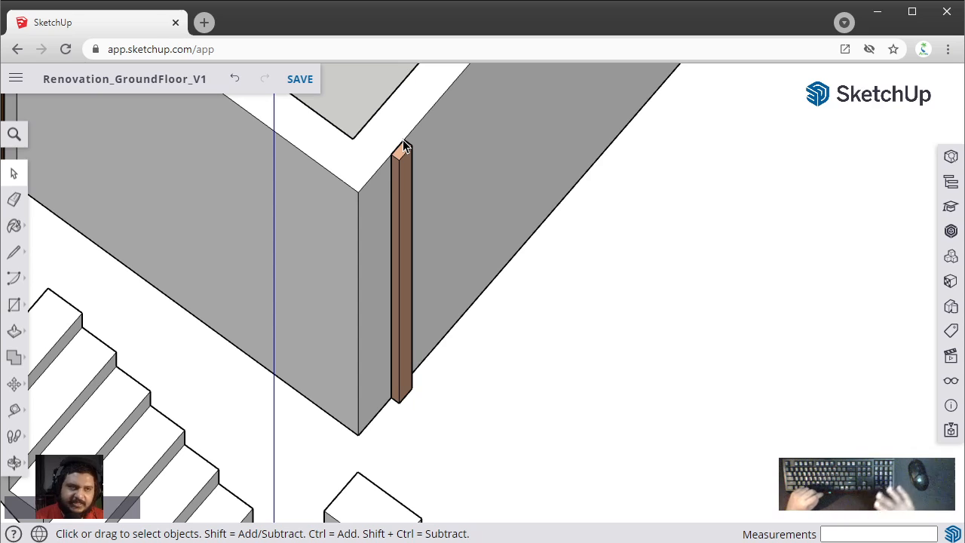
{"action": "left_click", "coordinate": [406, 183]}
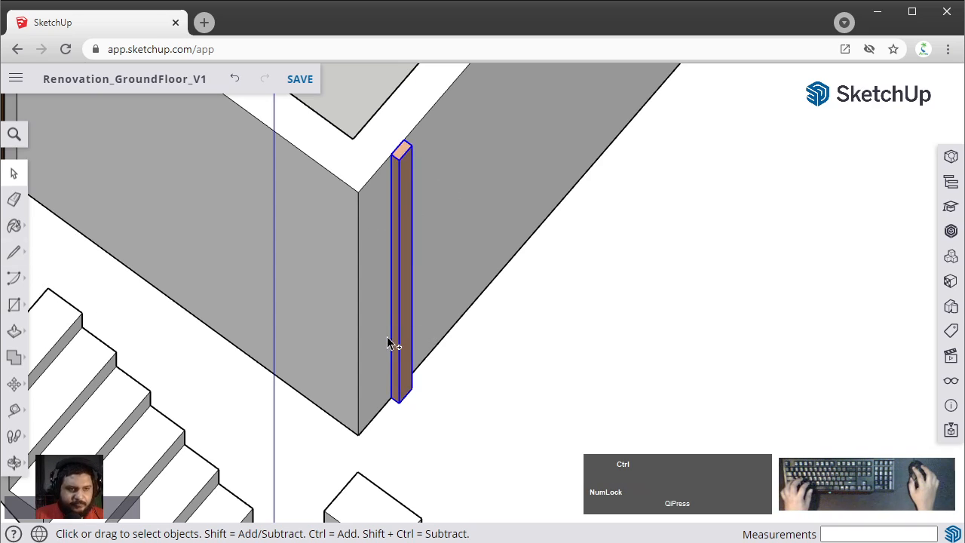
{"action": "key", "text": "ctrl+c"}
{"action": "key", "text": "ctrl+v"}
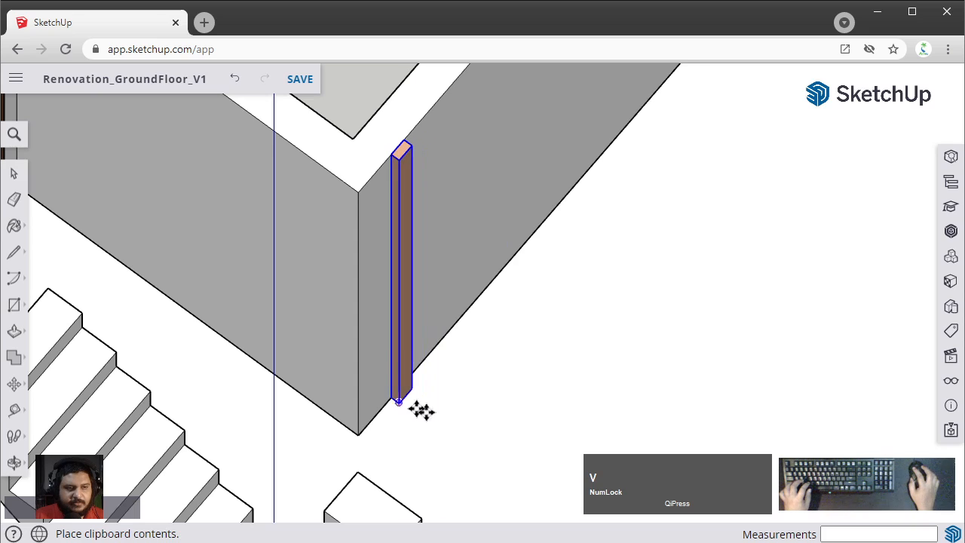
{"action": "left_click", "coordinate": [466, 430]}
{"action": "scroll", "coordinate": [473, 319], "scroll_direction": "up", "scroll_amount": 3}
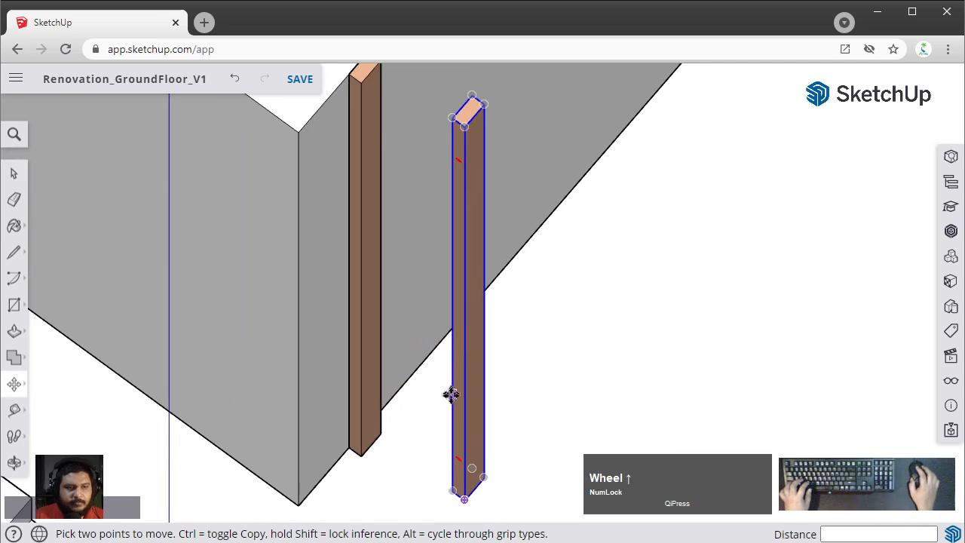
Step: Try rotating the pasted stud freehand about its narrow side face, and undo the rotation
{"action": "key", "text": "q"}
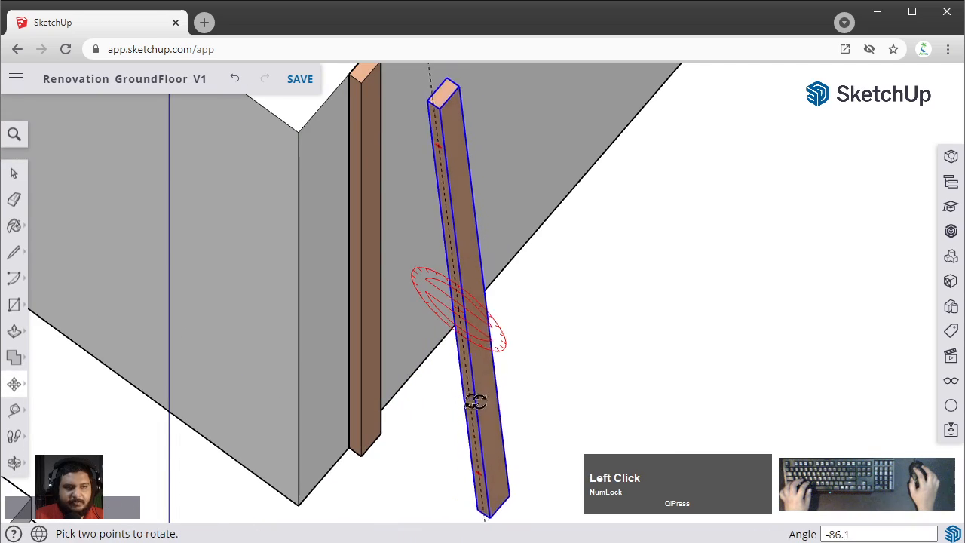
{"action": "left_click", "coordinate": [490, 325]}
{"action": "key", "text": "m"}
{"action": "key", "text": "ctrl+z"}
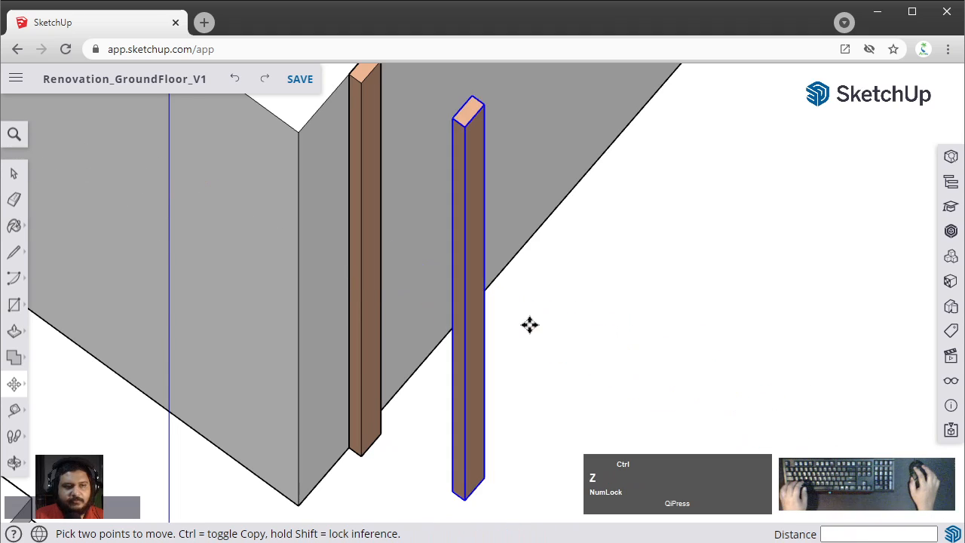
Step: Rotate the pasted stud about its narrow side face until it lies horizontal, perpendicular to the main room's wall
{"action": "scroll", "coordinate": [459, 475], "scroll_direction": "up", "scroll_amount": 3}
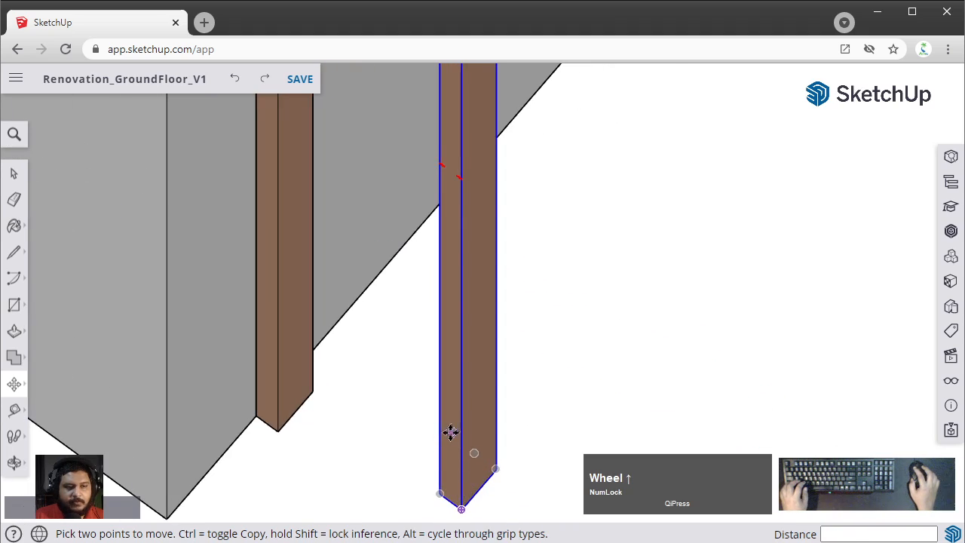
{"action": "left_click", "coordinate": [447, 436]}
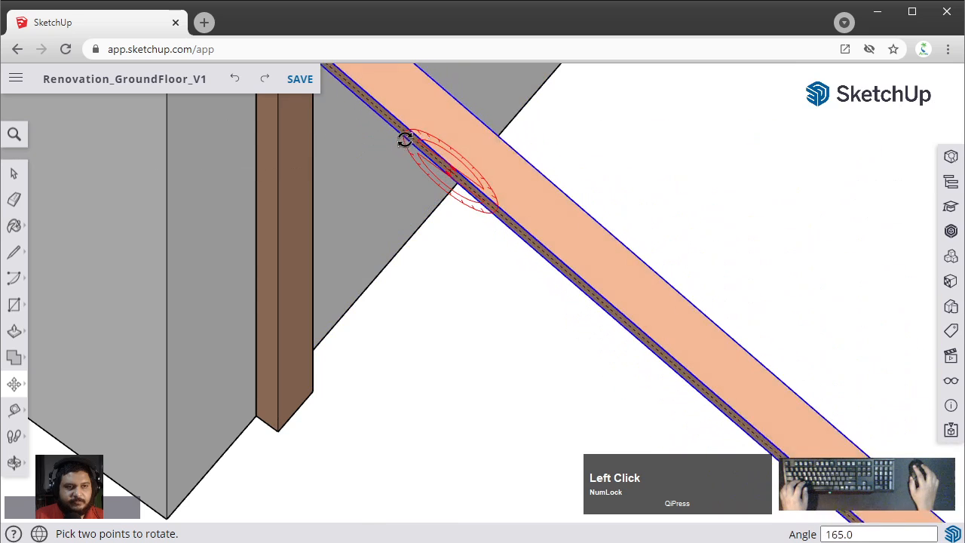
{"action": "left_click", "coordinate": [406, 135]}
{"action": "scroll", "coordinate": [520, 211], "scroll_direction": "down", "scroll_amount": 5}
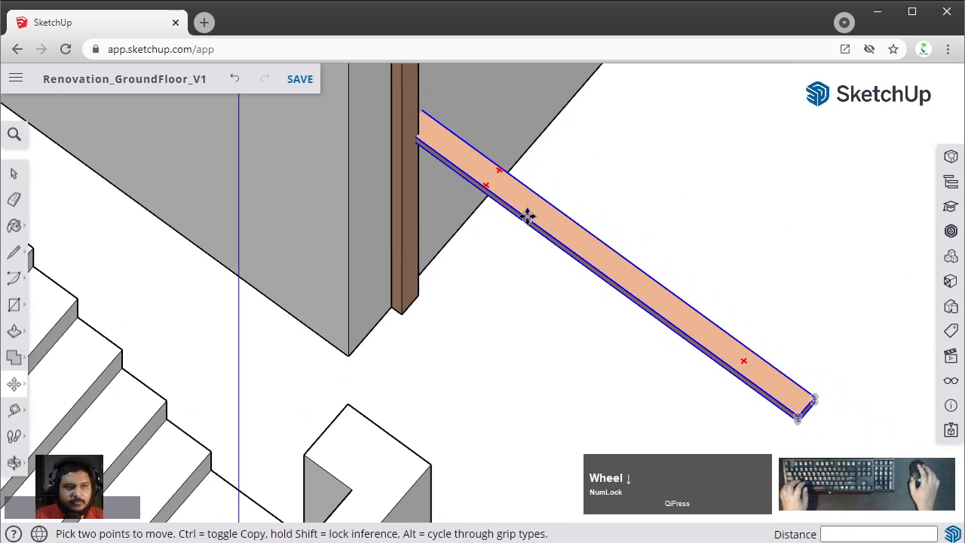
Step: Move the horizontal stud away from the wall and up above the rooms so its near end is exposed
{"action": "left_click", "coordinate": [494, 174]}
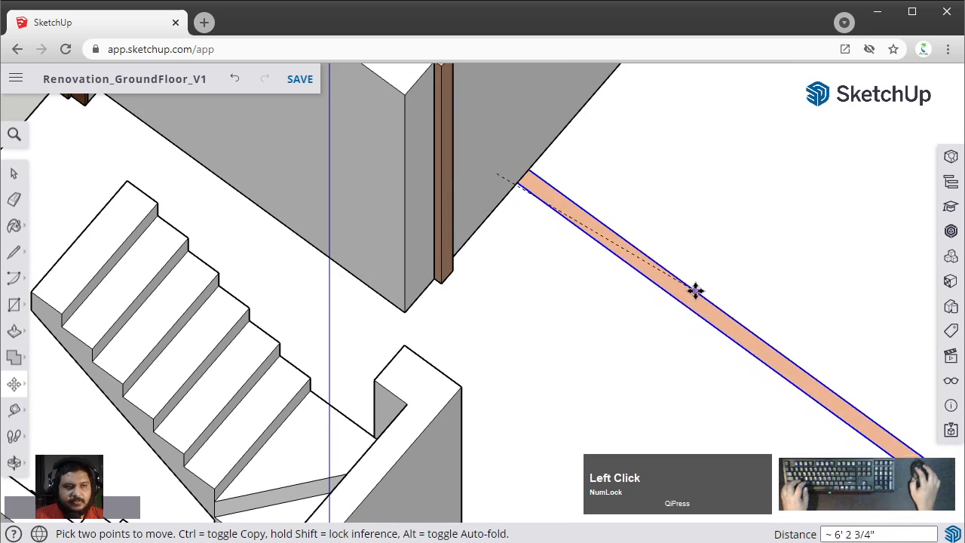
{"action": "left_click", "coordinate": [693, 288]}
{"action": "key", "text": "space"}
{"action": "middle_click_drag", "start_coordinate": [657, 308], "coordinate": [575, 276]}
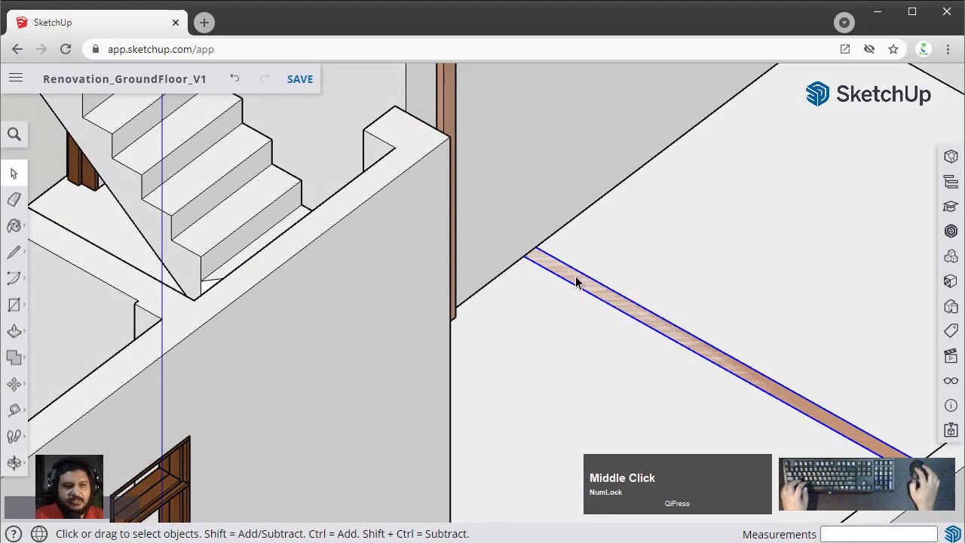
{"action": "key", "text": "m"}
{"action": "left_click", "coordinate": [576, 274]}
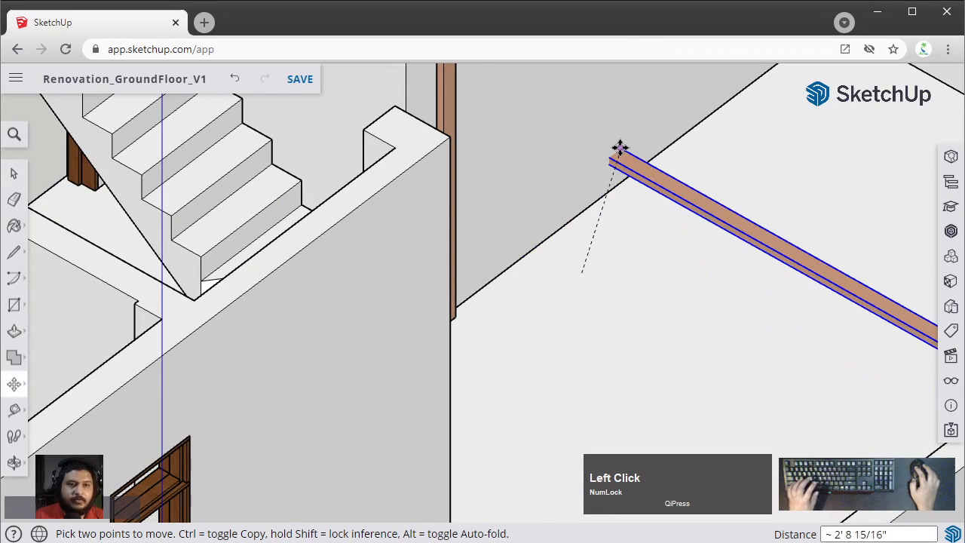
{"action": "scroll", "coordinate": [621, 149], "scroll_direction": "down", "scroll_amount": 3}
{"action": "middle_click_drag", "start_coordinate": [620, 149], "coordinate": [623, 388]}
{"action": "left_click", "coordinate": [515, 127]}
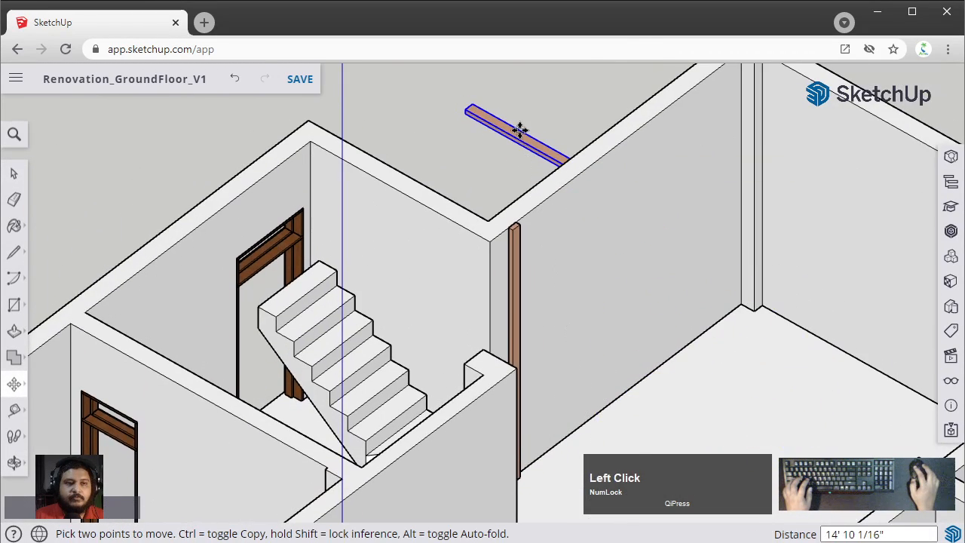
Step: Move the horizontal stud by its lower end corner onto the base corner of the upright stud as a bottom plate
{"action": "scroll", "coordinate": [450, 123], "scroll_direction": "up", "scroll_amount": 4}
{"action": "left_click", "coordinate": [478, 106]}
{"action": "mouse_move", "coordinate": [618, 272]}
{"action": "middle_mouse_down"}
{"action": "mouse_move", "coordinate": [656, 334]}
{"action": "mouse_move", "coordinate": [646, 324]}
{"action": "mouse_move", "coordinate": [641, 221]}
{"action": "mouse_move", "coordinate": [611, 278]}
{"action": "middle_mouse_up"}
{"action": "scroll", "coordinate": [611, 279], "scroll_direction": "up", "scroll_amount": 3}
{"action": "scroll", "coordinate": [611, 279], "scroll_direction": "up", "scroll_amount": 2}
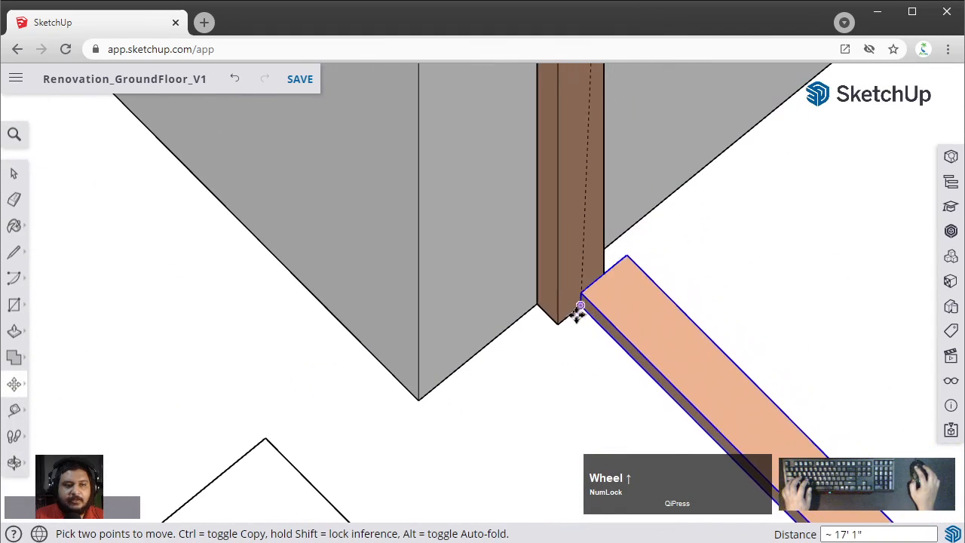
{"action": "left_click", "coordinate": [556, 321]}
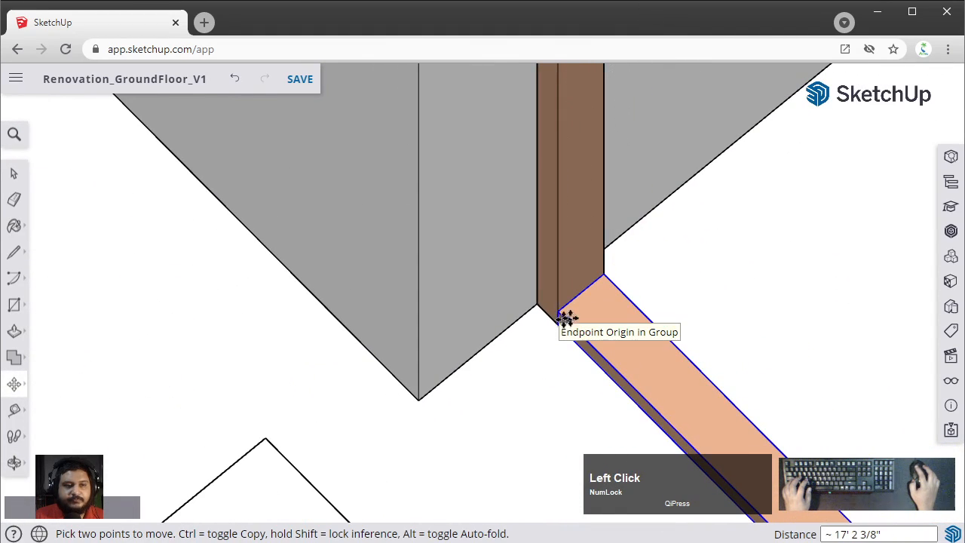
Step: Copy the bottom plate straight up to the upright stud's upper end as a top plate, and clear the selection
{"action": "scroll", "coordinate": [561, 318], "scroll_direction": "down", "scroll_amount": 2}
{"action": "key", "text": "space"}
{"action": "key", "text": "m"}
{"action": "scroll", "coordinate": [574, 316], "scroll_direction": "up", "scroll_amount": 2}
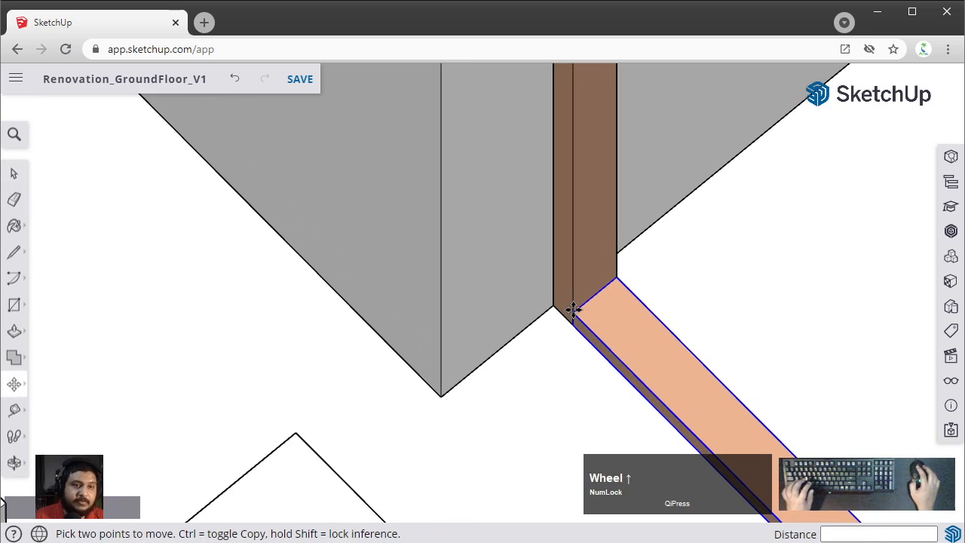
{"action": "left_click", "coordinate": [573, 317]}
{"action": "scroll", "coordinate": [596, 271], "scroll_direction": "down", "scroll_amount": 3}
{"action": "key", "text": "ctrl"}
{"action": "mouse_move", "coordinate": [604, 230]}
{"action": "middle_mouse_down"}
{"action": "mouse_move", "coordinate": [603, 215]}
{"action": "mouse_move", "coordinate": [605, 224]}
{"action": "middle_mouse_up"}
{"action": "left_click", "coordinate": [600, 239]}
{"action": "key", "text": "space"}
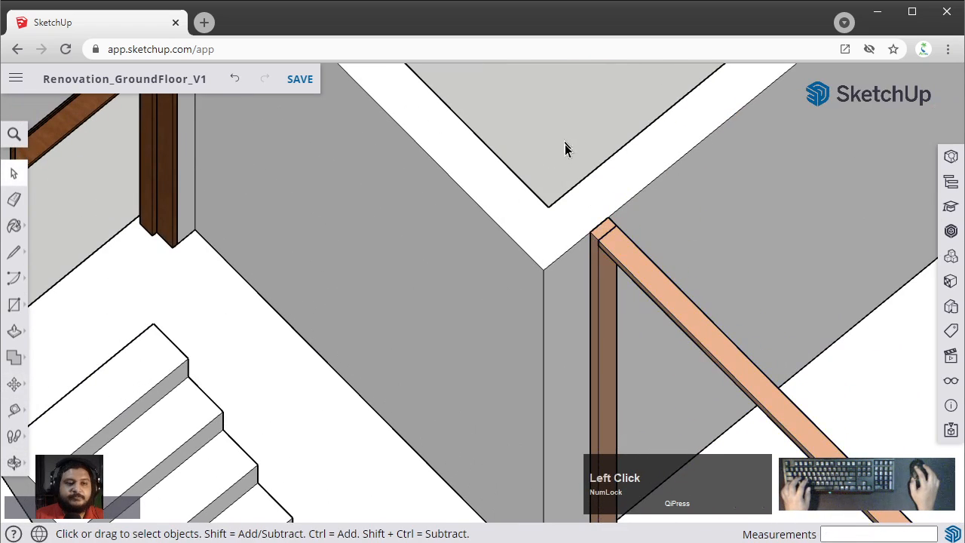
Step: Select the upright stud between the two plates and save the model
{"action": "scroll", "coordinate": [600, 340], "scroll_direction": "down", "scroll_amount": 3}
{"action": "middle_click_drag", "start_coordinate": [600, 341], "coordinate": [600, 306]}
{"action": "scroll", "coordinate": [623, 351], "scroll_direction": "up", "scroll_amount": 2, "text": "shift"}
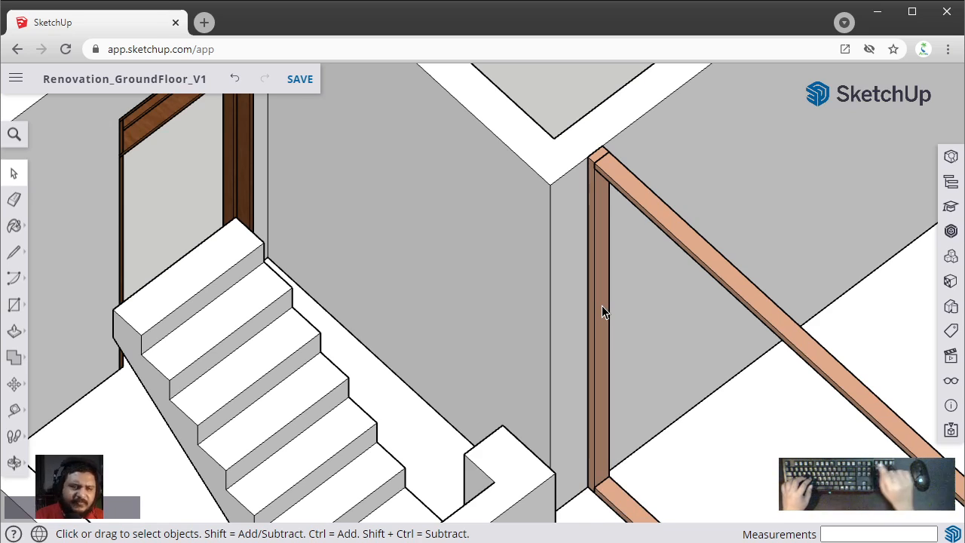
{"action": "left_click", "coordinate": [603, 309]}
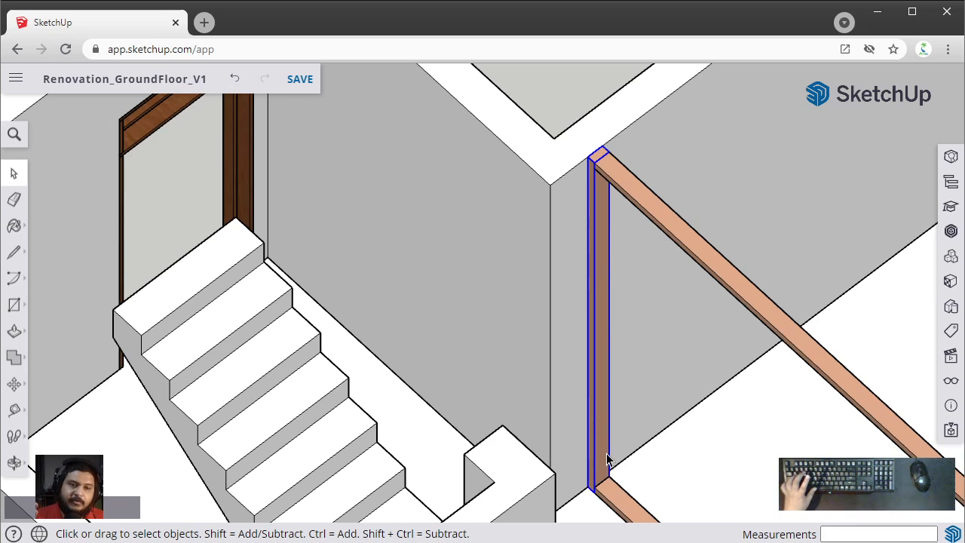
{"action": "middle_click_drag", "start_coordinate": [608, 459], "coordinate": [700, 463], "text": "shift"}
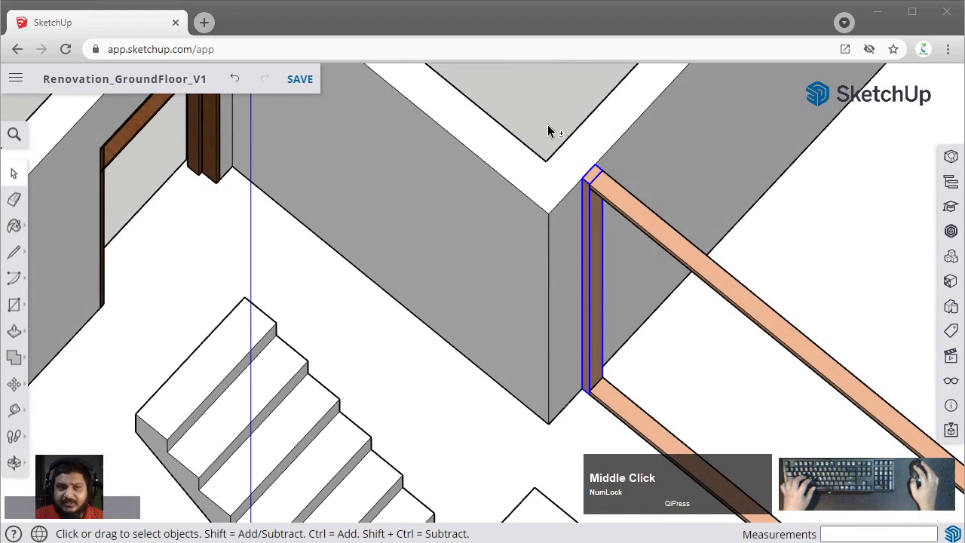
{"action": "scroll", "coordinate": [570, 145], "scroll_direction": "down", "scroll_amount": 2}
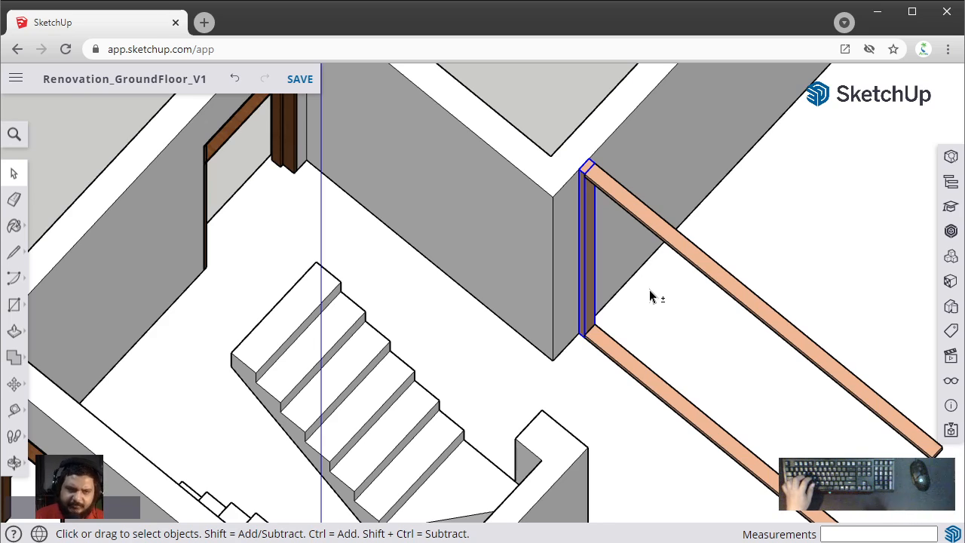
{"action": "key", "text": "ctrl+s"}
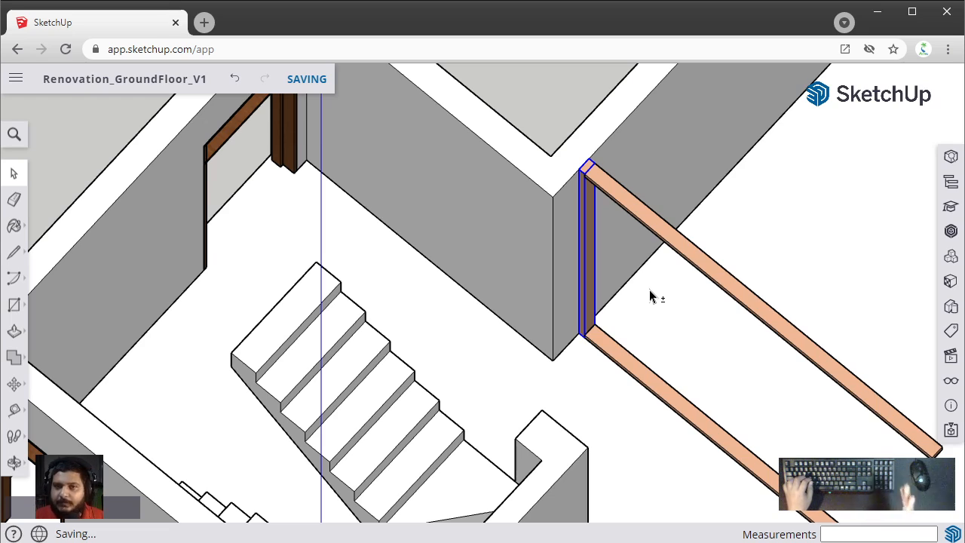
{"action": "scroll", "coordinate": [665, 344], "scroll_direction": "down", "scroll_amount": 2}
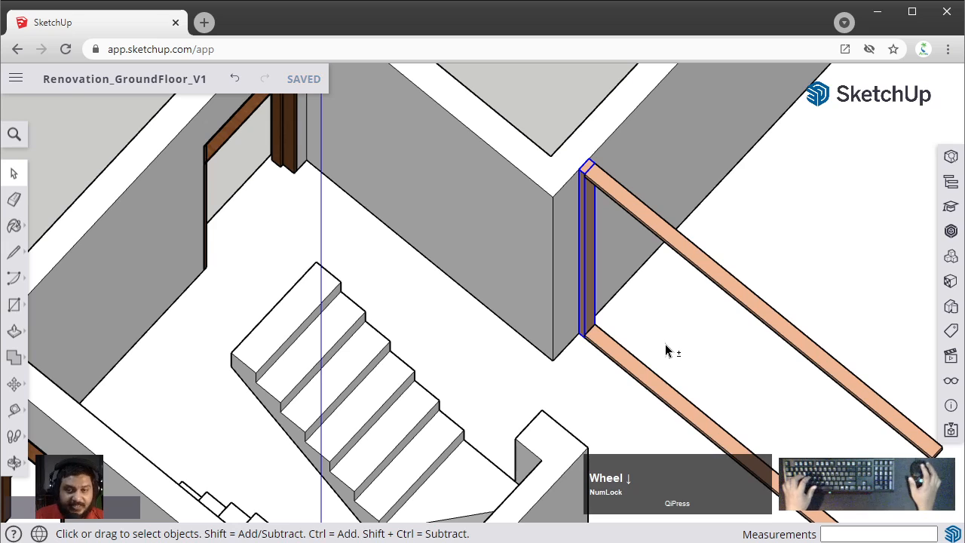
Step: Copy the upright stud by its lower corner onto the top face of the bottom plate, directly beside the original
{"action": "middle_click_drag", "start_coordinate": [665, 343], "coordinate": [608, 303], "text": "shift"}
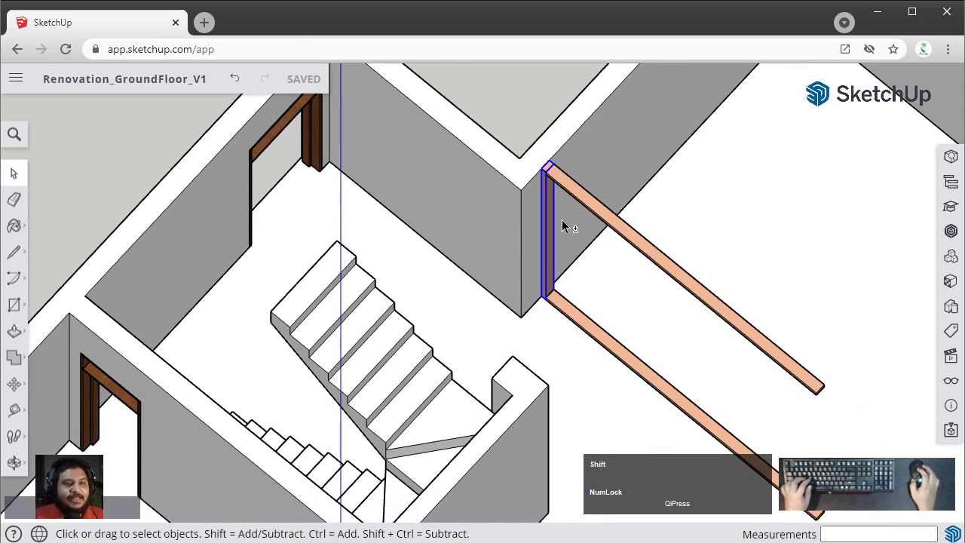
{"action": "middle_click_drag", "start_coordinate": [562, 219], "coordinate": [665, 283], "text": "shift"}
{"action": "scroll", "coordinate": [665, 283], "scroll_direction": "up", "scroll_amount": 4}
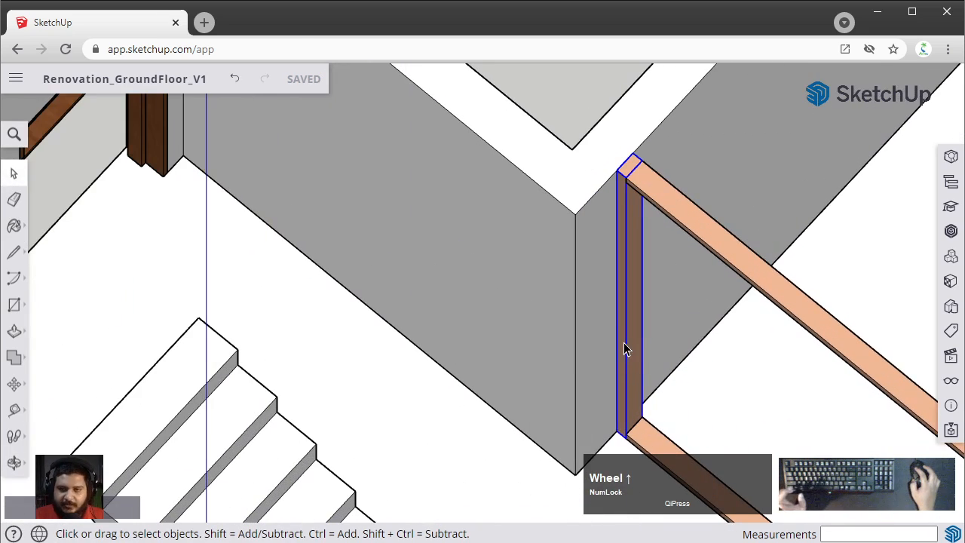
{"action": "key", "text": "m"}
{"action": "scroll", "coordinate": [633, 410], "scroll_direction": "up", "scroll_amount": 3}
{"action": "middle_click_drag", "start_coordinate": [633, 409], "coordinate": [595, 312], "text": "shift"}
{"action": "scroll", "coordinate": [609, 263], "scroll_direction": "up", "scroll_amount": 2}
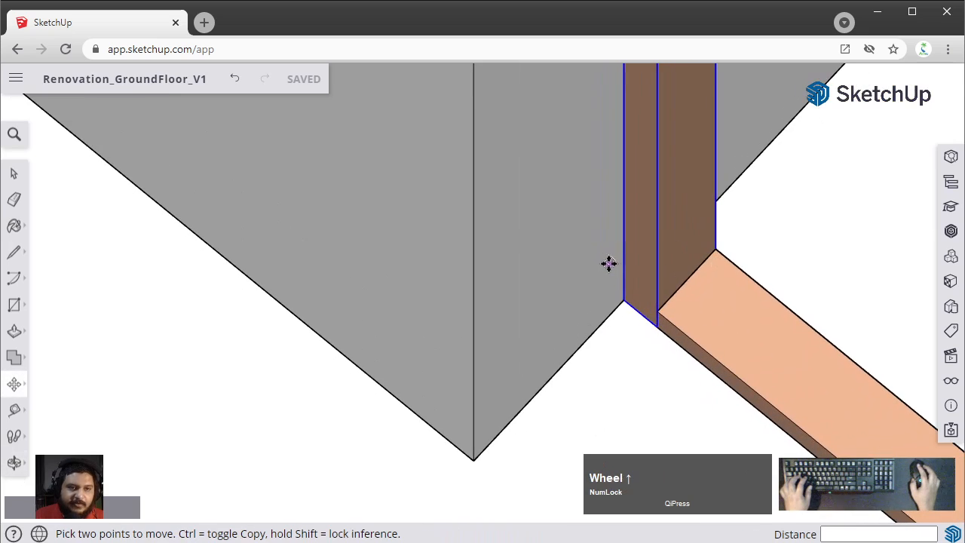
{"action": "left_click", "coordinate": [622, 304]}
{"action": "key", "text": "ctrl"}
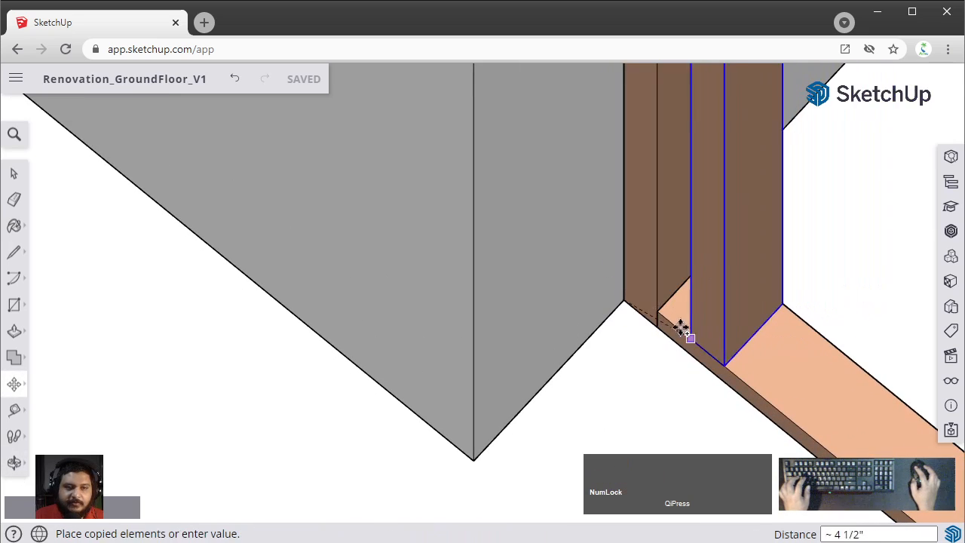
{"action": "left_click", "coordinate": [655, 309]}
{"action": "scroll", "coordinate": [768, 270], "scroll_direction": "down", "scroll_amount": 2}
{"action": "middle_click_drag", "start_coordinate": [769, 269], "coordinate": [666, 370], "text": "shift"}
{"action": "scroll", "coordinate": [656, 337], "scroll_direction": "down", "scroll_amount": 2}
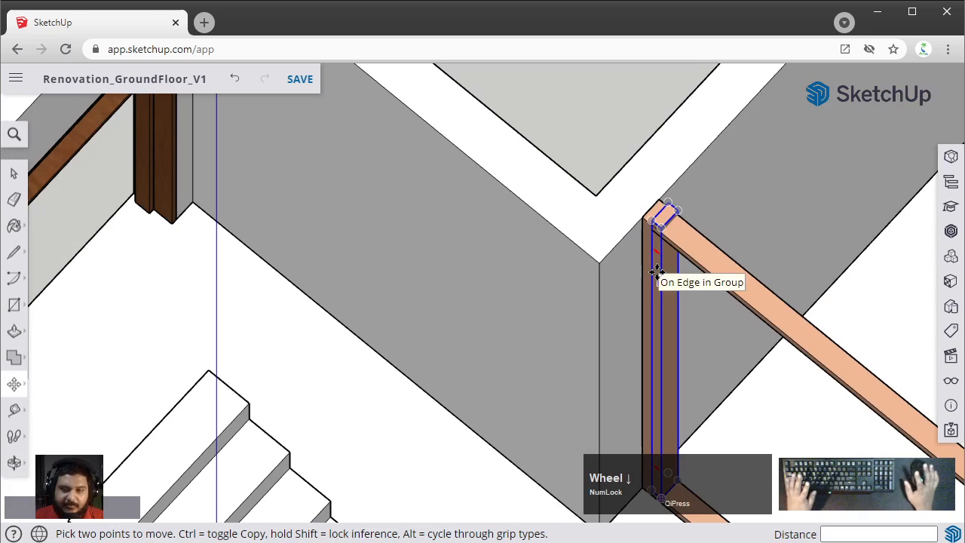
{"action": "key", "text": "space"}
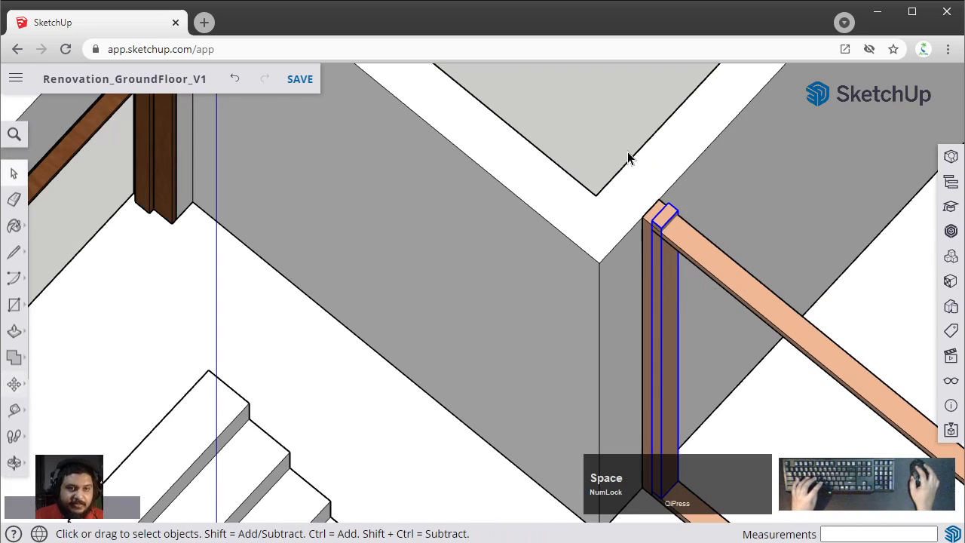
Step: Push the copied stud's upper face down to the underside of the top plate with Push/Pull, and leave the group
{"action": "scroll", "coordinate": [680, 199], "scroll_direction": "up", "scroll_amount": 2}
{"action": "double_click", "coordinate": [646, 271]}
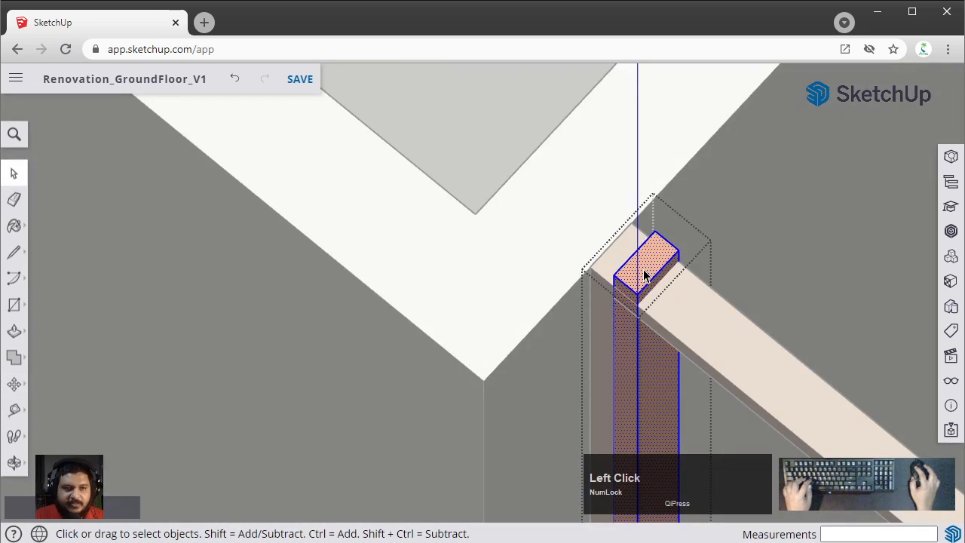
{"action": "left_click", "coordinate": [644, 271]}
{"action": "key", "text": "p"}
{"action": "left_click", "coordinate": [642, 272]}
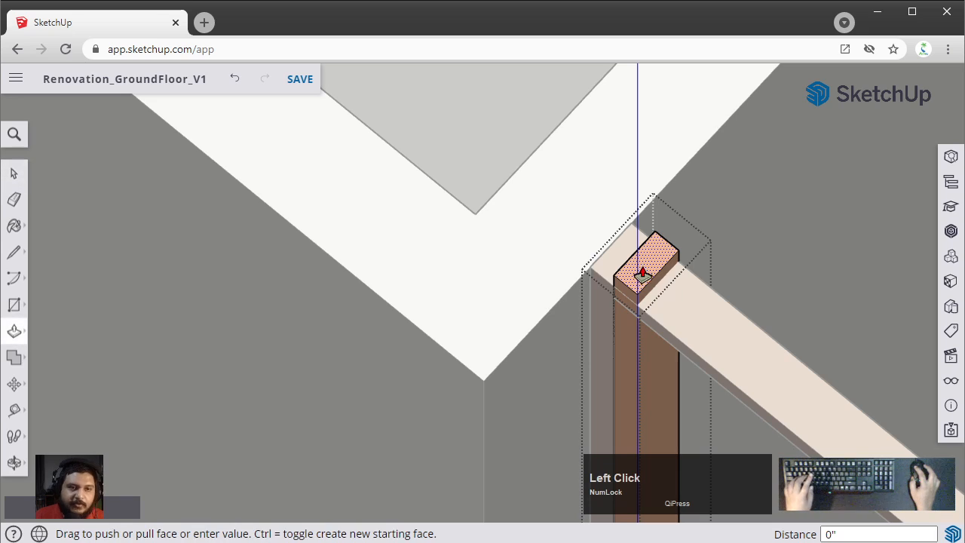
{"action": "left_click", "coordinate": [648, 330]}
{"action": "key", "text": "space"}
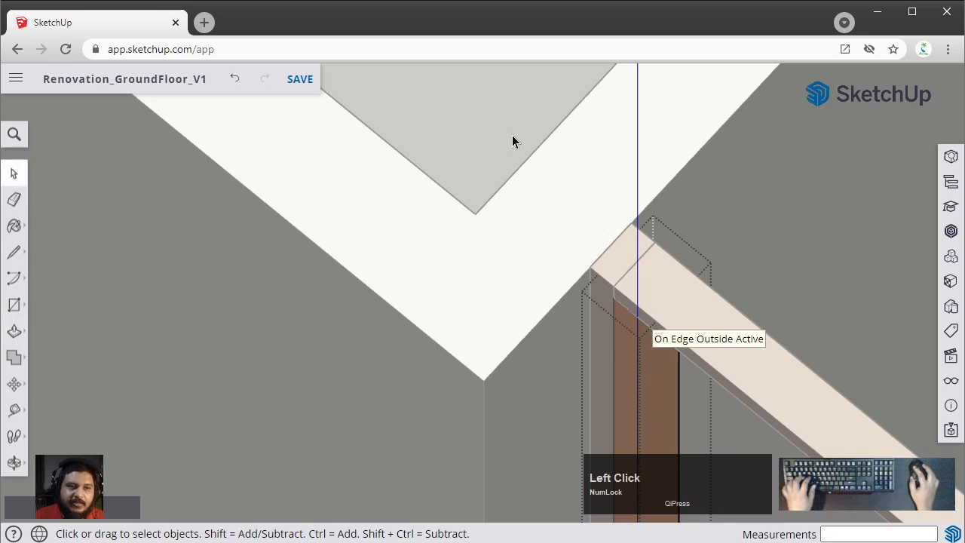
{"action": "left_click", "coordinate": [513, 139]}
{"action": "scroll", "coordinate": [689, 397], "scroll_direction": "down", "scroll_amount": 2}
{"action": "middle_click_drag", "start_coordinate": [688, 397], "coordinate": [687, 339]}
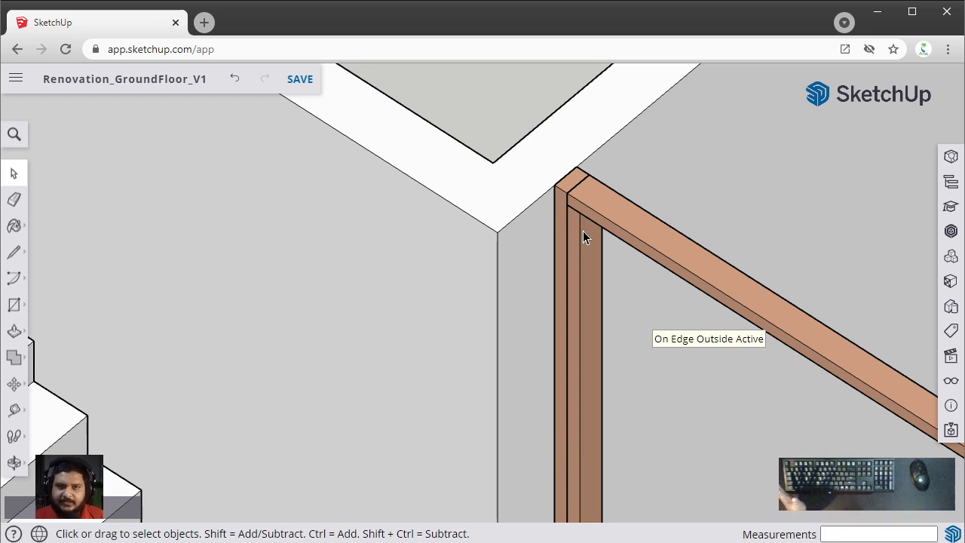
{"action": "middle_click_drag", "start_coordinate": [583, 231], "coordinate": [637, 336]}
{"action": "scroll", "coordinate": [622, 148], "scroll_direction": "down", "scroll_amount": 1}
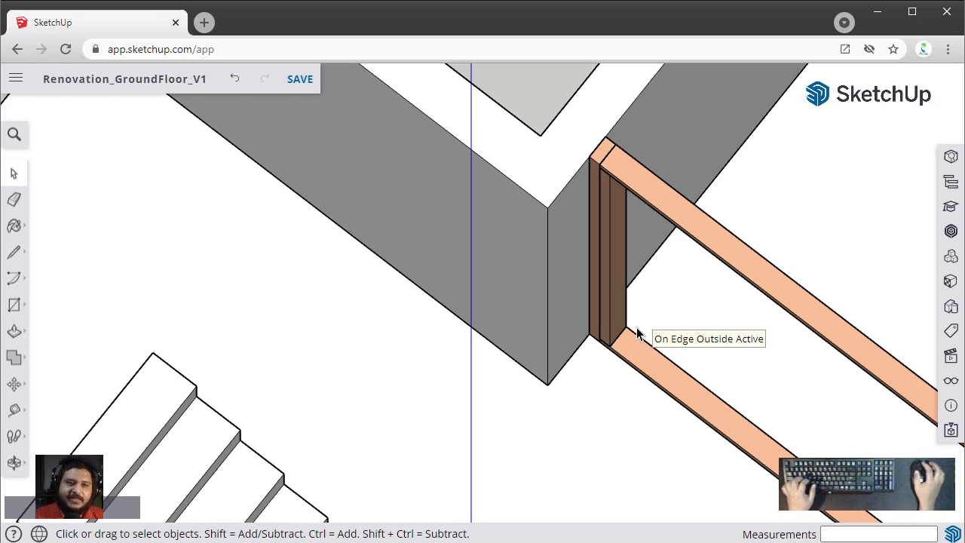
Step: Try moving the copied stud by its lower corner 2" onto the end stud and back out along the bottom plate
{"action": "scroll", "coordinate": [612, 341], "scroll_direction": "up", "scroll_amount": 2}
{"action": "scroll", "coordinate": [612, 342], "scroll_direction": "up", "scroll_amount": 2}
{"action": "key", "text": "m"}
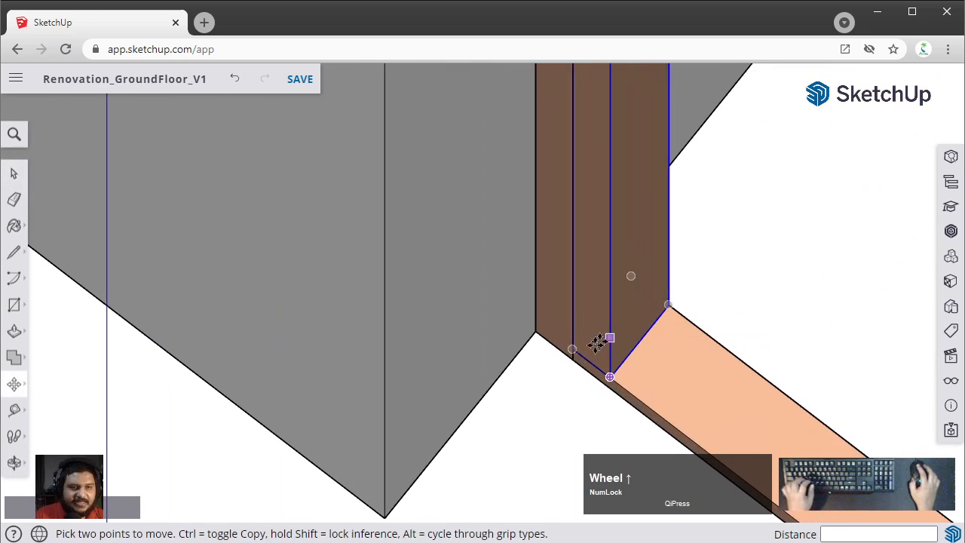
{"action": "left_click", "coordinate": [572, 350]}
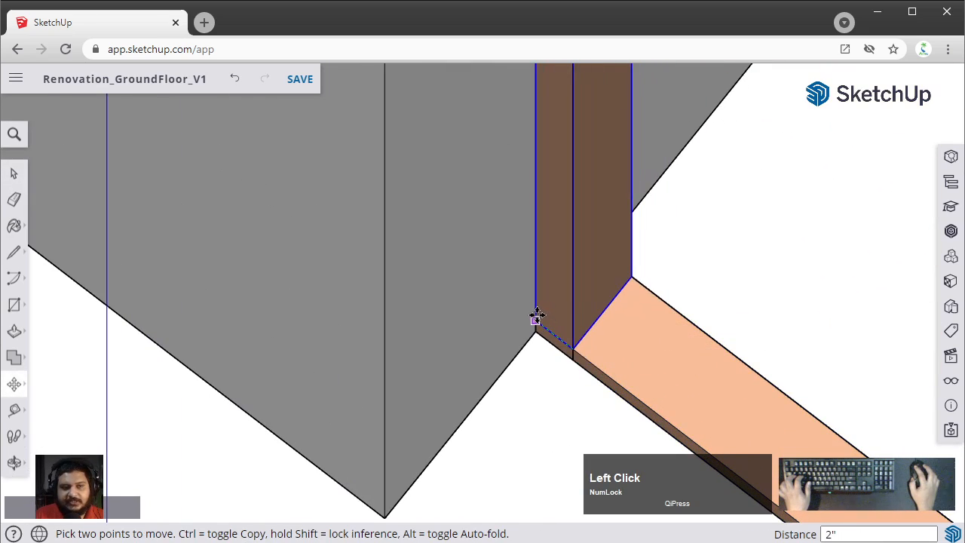
{"action": "left_click", "coordinate": [572, 350]}
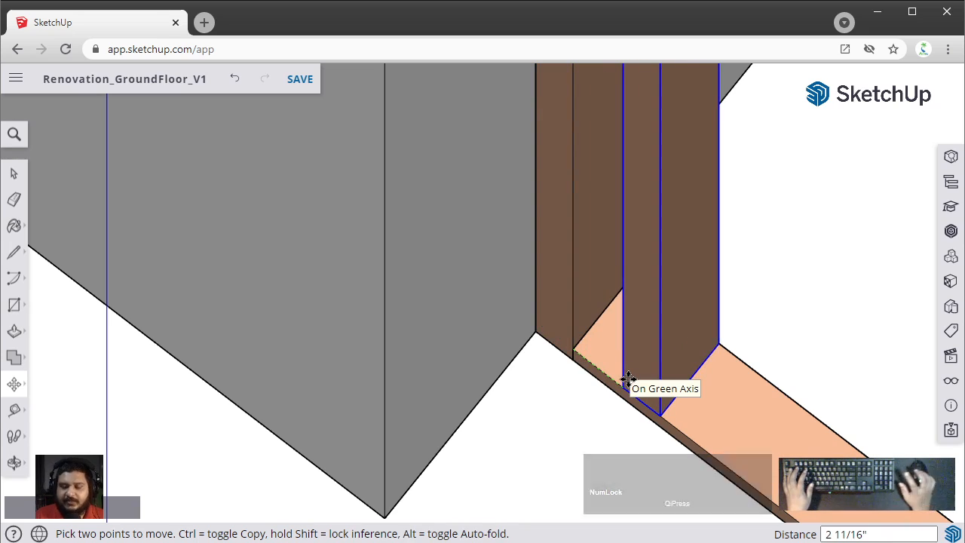
{"action": "type", "text": "16"}
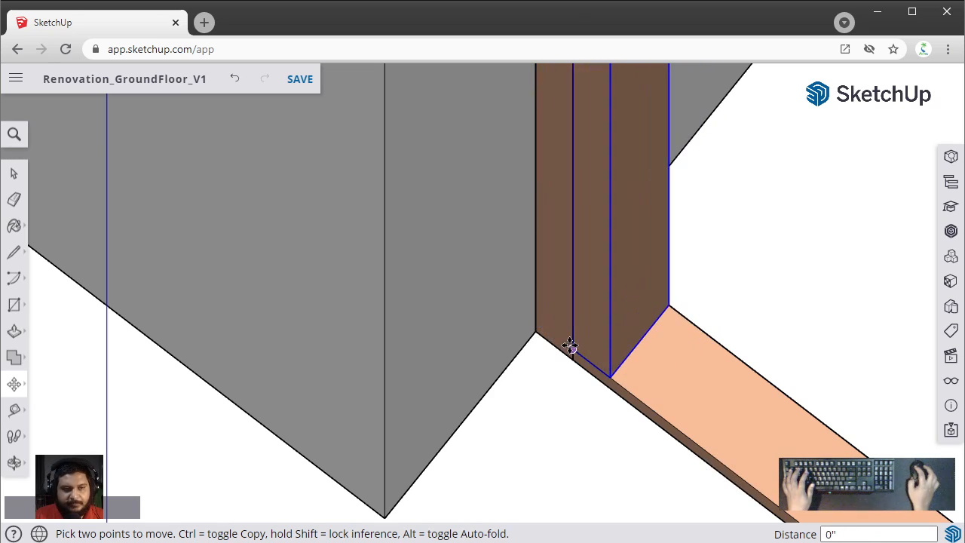
{"action": "left_click", "coordinate": [535, 321]}
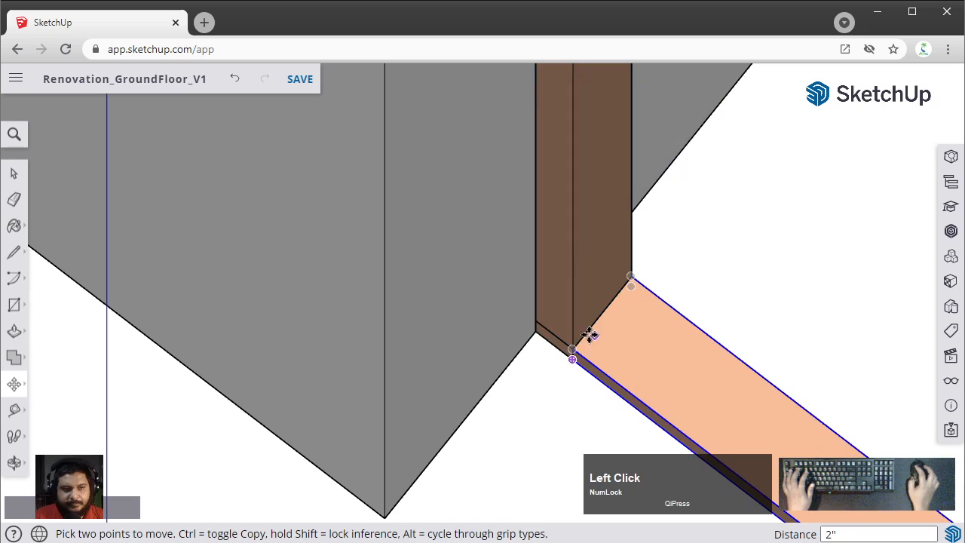
{"action": "left_click", "coordinate": [534, 323]}
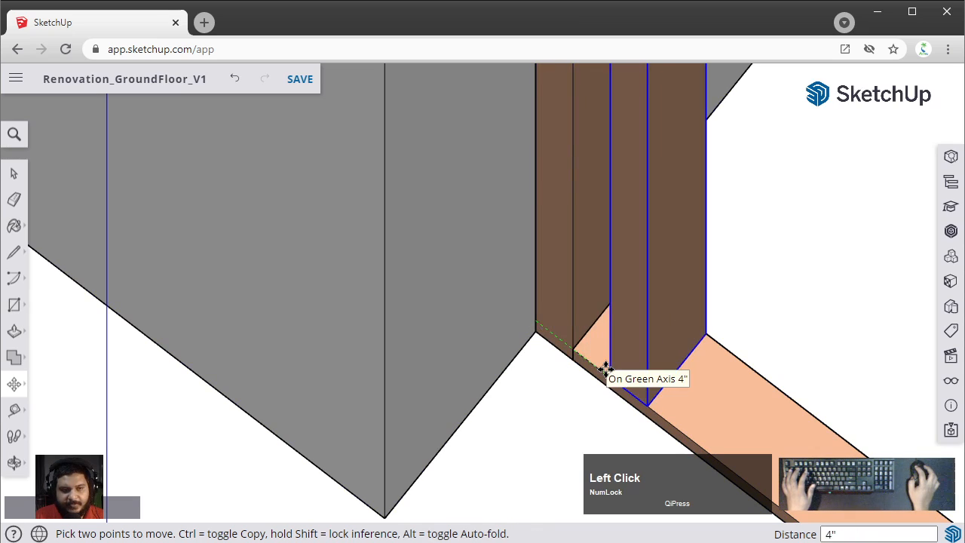
{"action": "key", "text": "space"}
{"action": "left_click", "coordinate": [579, 351]}
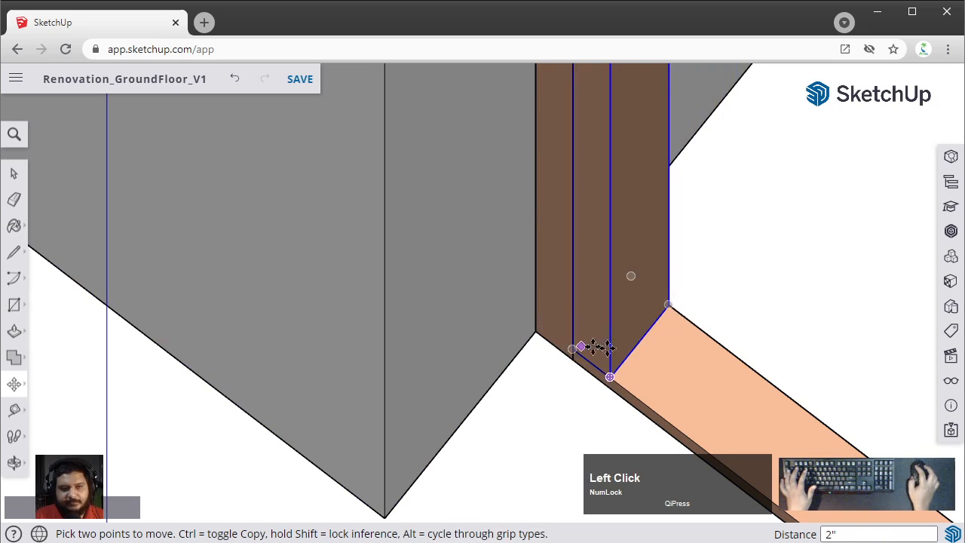
Step: Move the copied stud by its lower corner 2" back over the end stud, resting on the bottom plate's level
{"action": "scroll", "coordinate": [573, 354], "scroll_direction": "up", "scroll_amount": 3}
{"action": "middle_click_drag", "start_coordinate": [560, 362], "coordinate": [622, 390]}
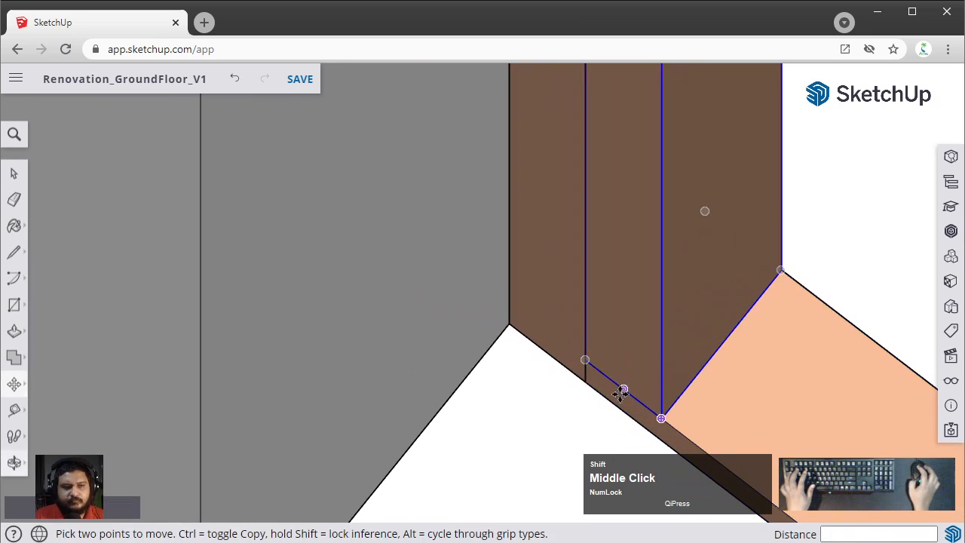
{"action": "left_click", "coordinate": [583, 357]}
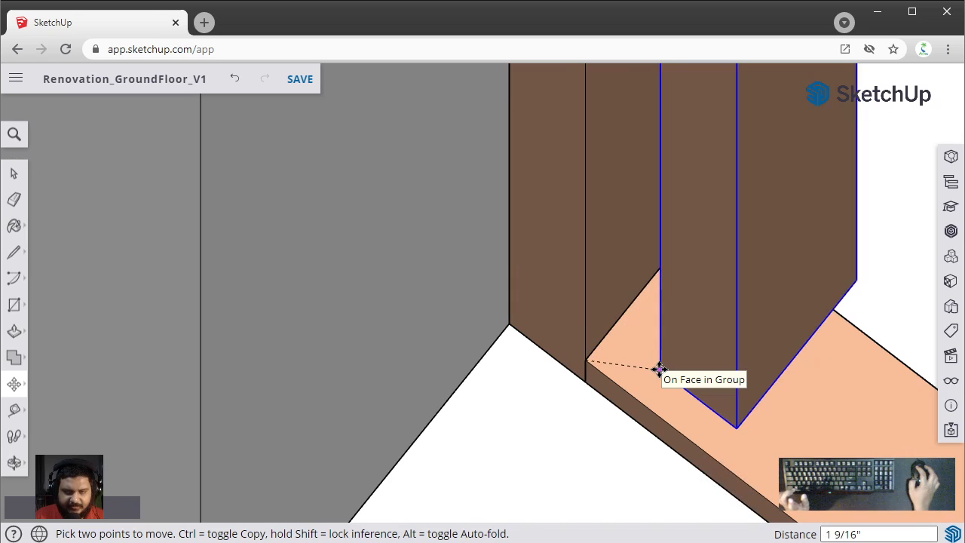
{"action": "left_click", "coordinate": [508, 302]}
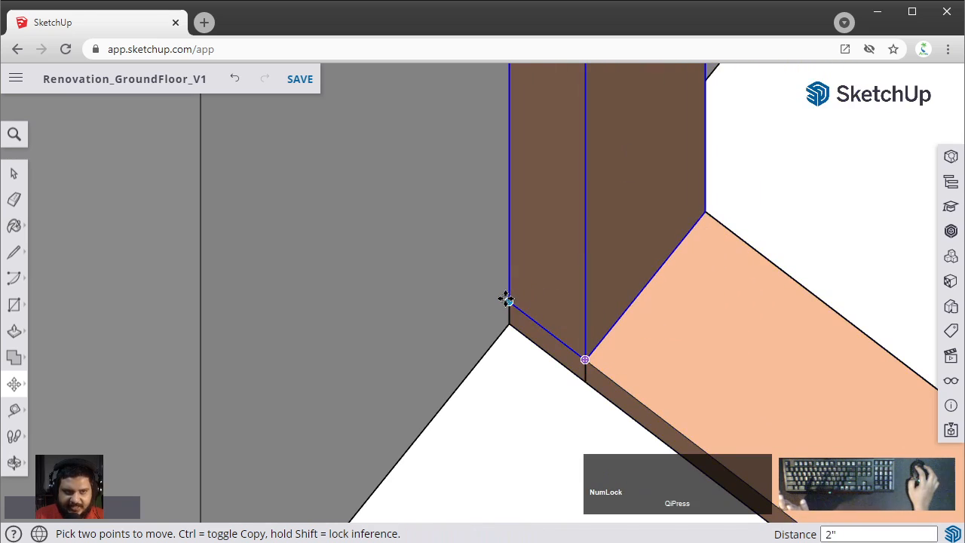
{"action": "scroll", "coordinate": [507, 302], "scroll_direction": "up", "scroll_amount": 2}
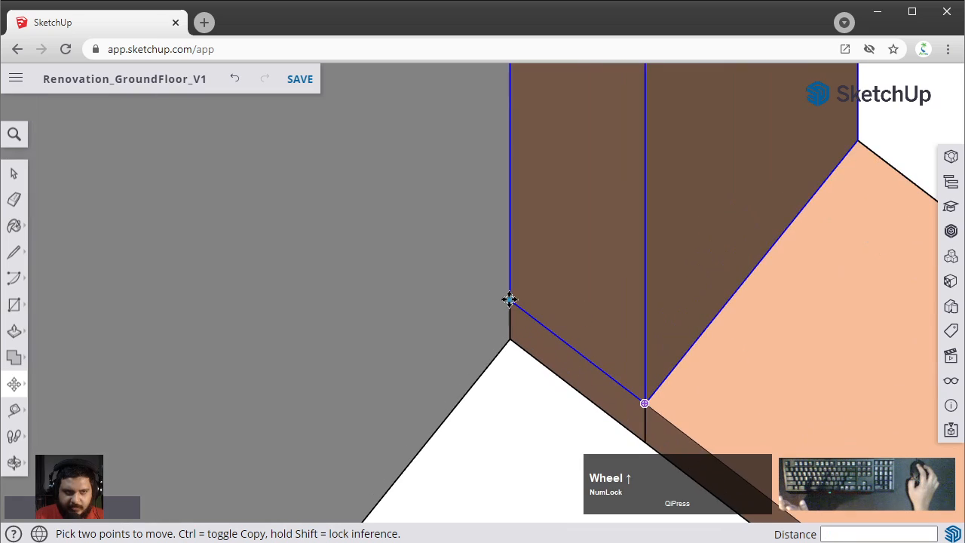
Step: Move the copied stud 16" along the bottom plate away from the end stud, and clear the selection
{"action": "left_click", "coordinate": [645, 405]}
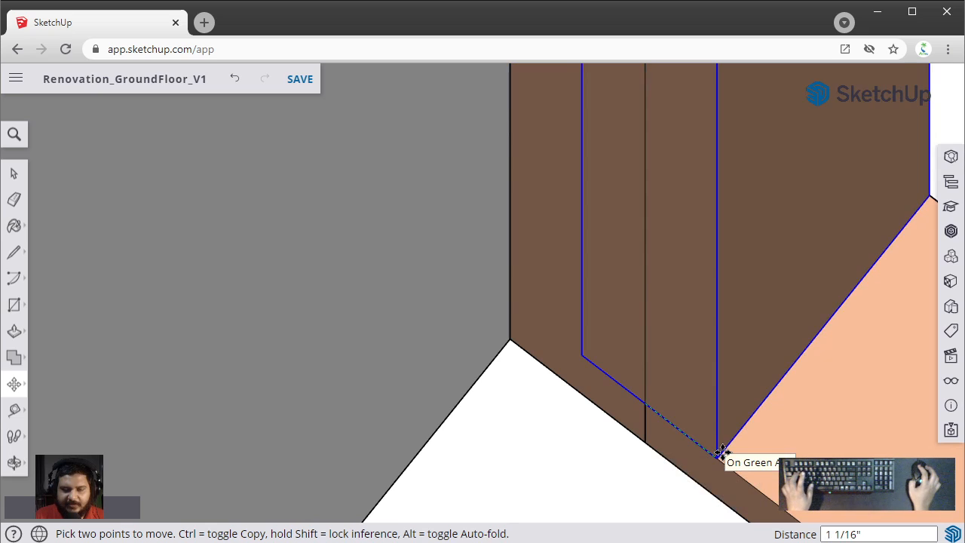
{"action": "scroll", "coordinate": [722, 452], "scroll_direction": "down", "scroll_amount": 1}
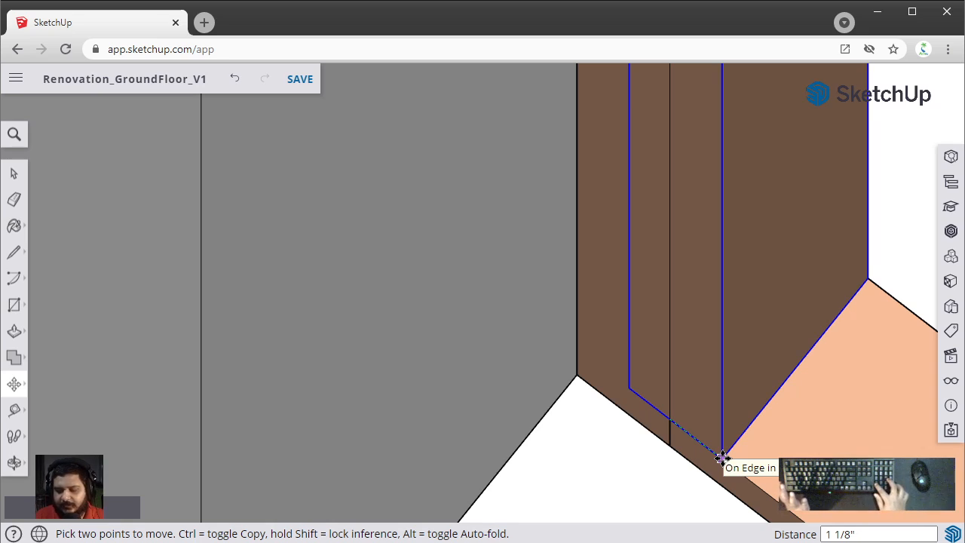
{"action": "type", "text": "16\""}
{"action": "key", "text": "Return"}
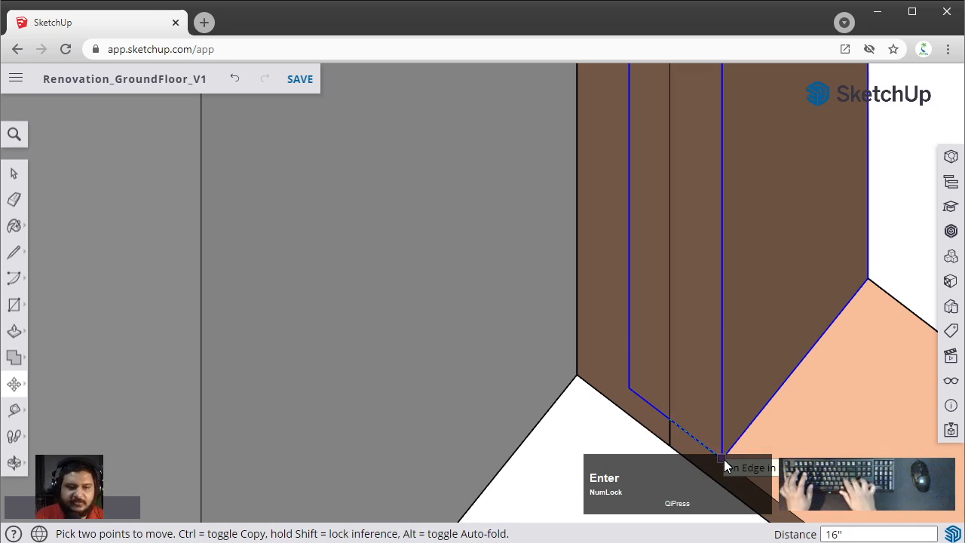
{"action": "scroll", "coordinate": [727, 458], "scroll_direction": "down", "scroll_amount": 2}
{"action": "scroll", "coordinate": [767, 407], "scroll_direction": "down", "scroll_amount": 4}
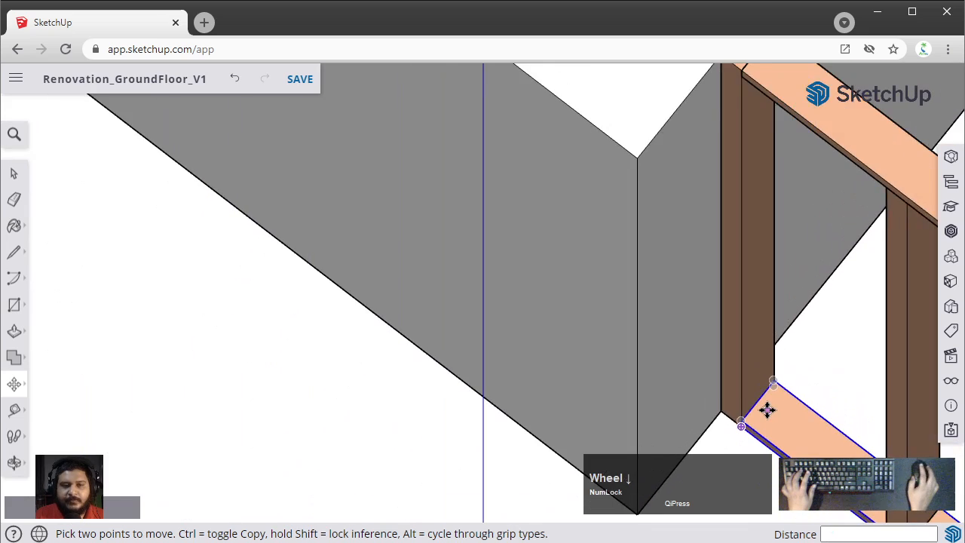
{"action": "key", "text": "space"}
{"action": "left_click", "coordinate": [723, 209]}
Step: Measure the distance between the matching lower corners of the end stud and the second stud
{"action": "middle_click_drag", "start_coordinate": [889, 416], "coordinate": [800, 426], "text": "shift"}
{"action": "scroll", "coordinate": [776, 339], "scroll_direction": "up", "scroll_amount": 3}
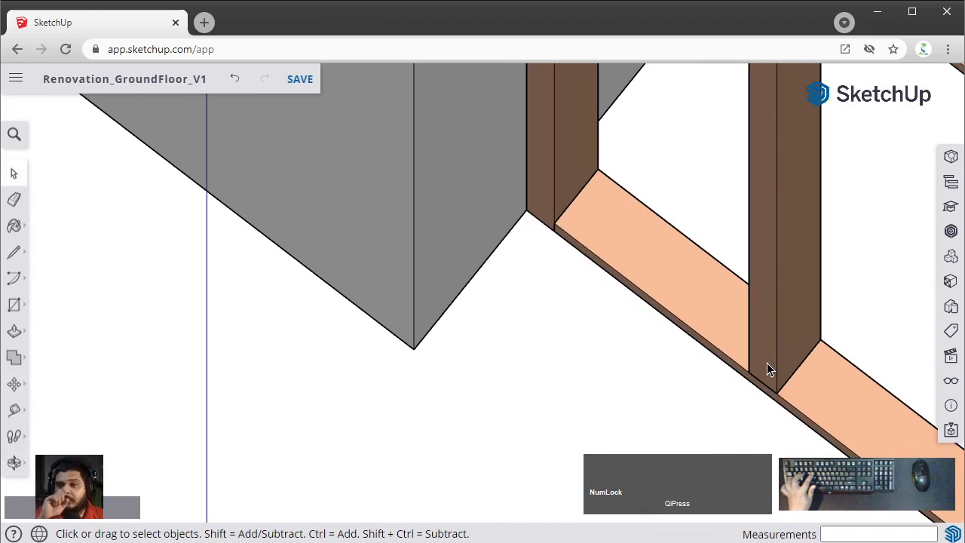
{"action": "key", "text": "t"}
{"action": "scroll", "coordinate": [571, 218], "scroll_direction": "up", "scroll_amount": 3}
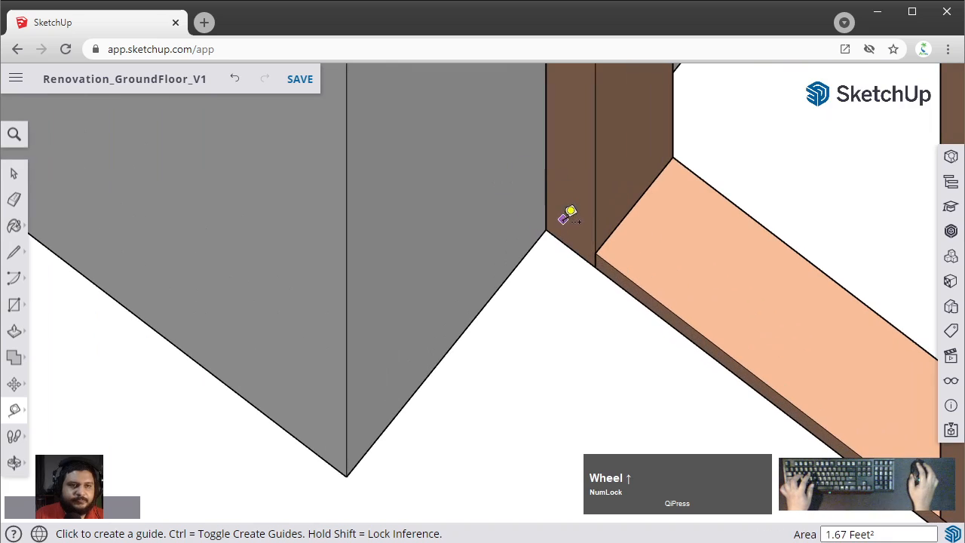
{"action": "scroll", "coordinate": [575, 241], "scroll_direction": "down", "scroll_amount": 2}
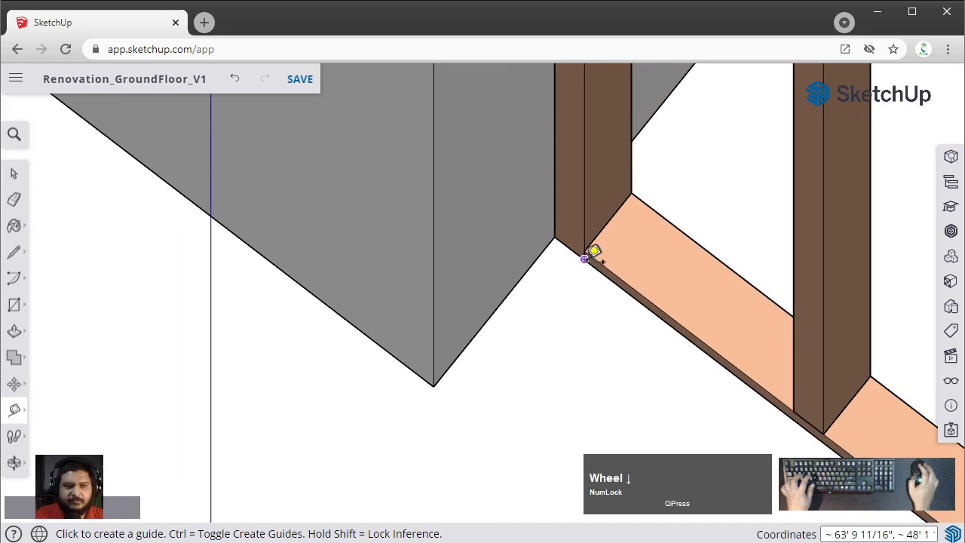
{"action": "left_click", "coordinate": [585, 251]}
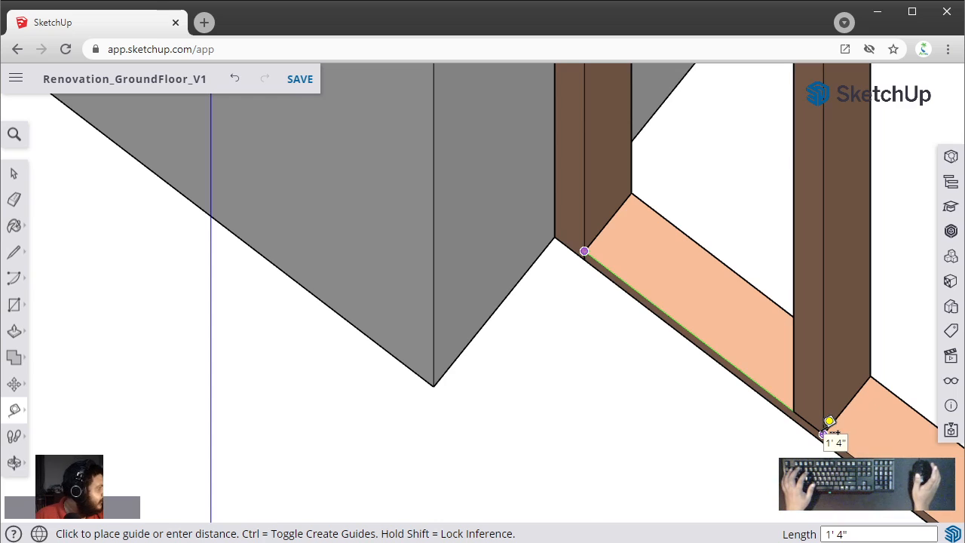
{"action": "scroll", "coordinate": [825, 431], "scroll_direction": "up", "scroll_amount": 2}
{"action": "key", "text": "space"}
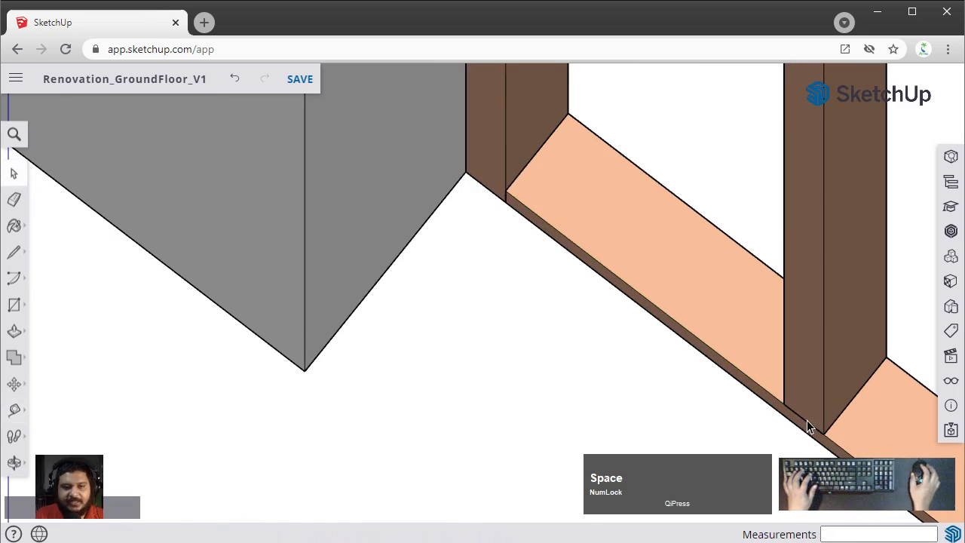
Step: Check the centre-to-centre spacing from the second stud's lower edge midpoint to the end stud with the Tape Measure
{"action": "key", "text": "t"}
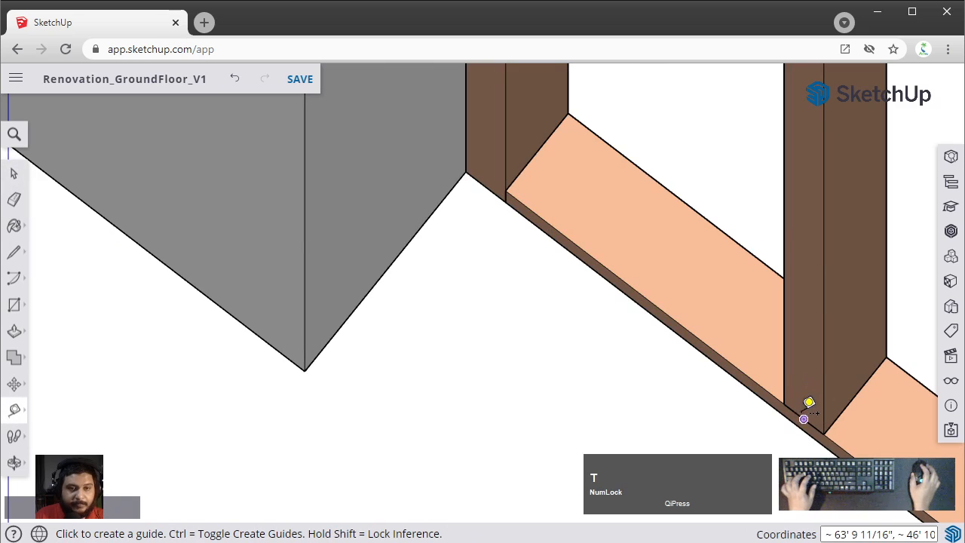
{"action": "left_click", "coordinate": [803, 419]}
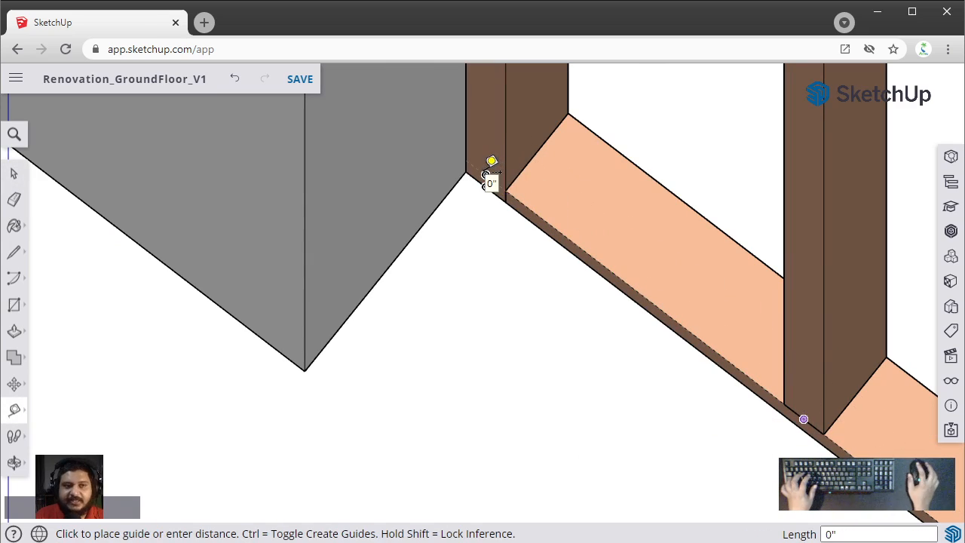
{"action": "key", "text": "space"}
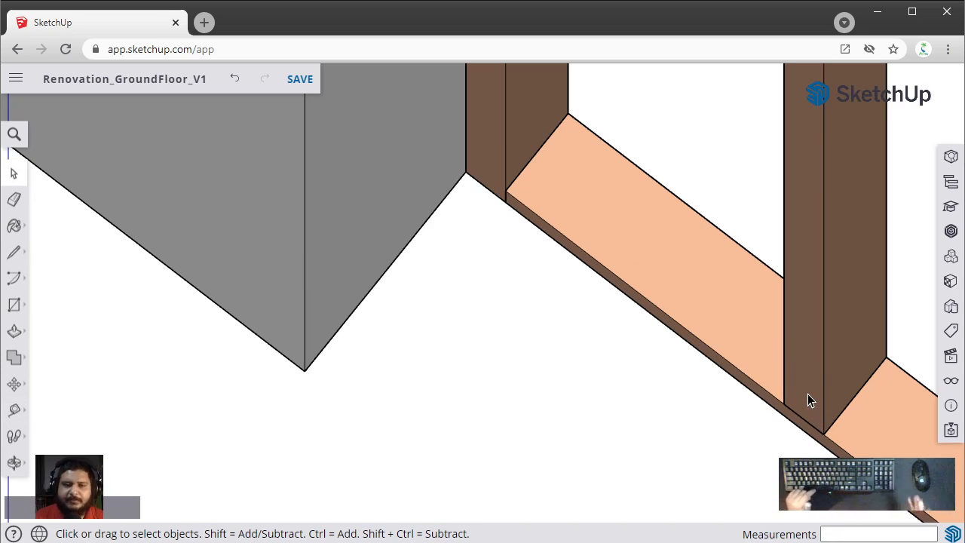
{"action": "scroll", "coordinate": [807, 393], "scroll_direction": "down", "scroll_amount": 3}
{"action": "middle_click_drag", "start_coordinate": [714, 278], "coordinate": [622, 340], "text": "shift"}
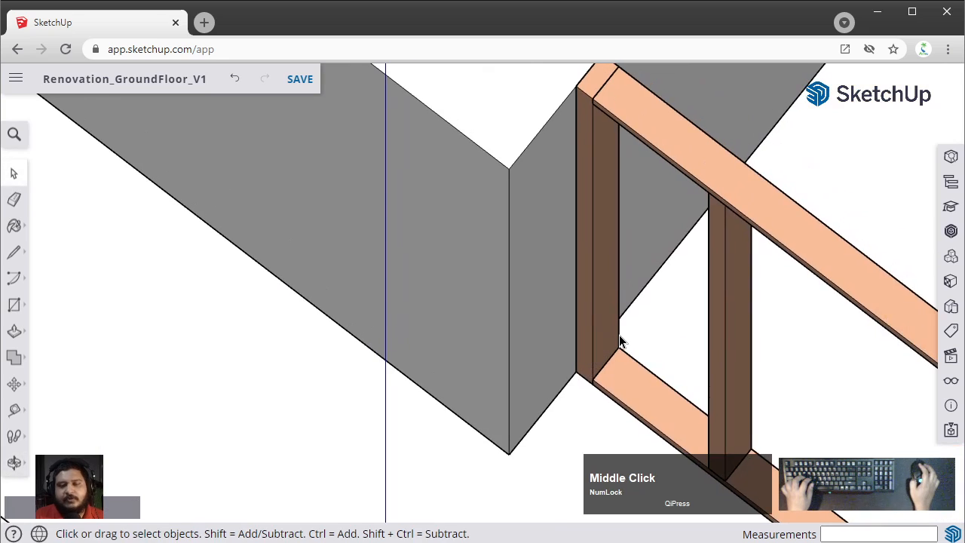
Step: Copy the second stud by its lower corner 16" along the bottom plate, away from the end stud
{"action": "scroll", "coordinate": [620, 341], "scroll_direction": "down", "scroll_amount": 1}
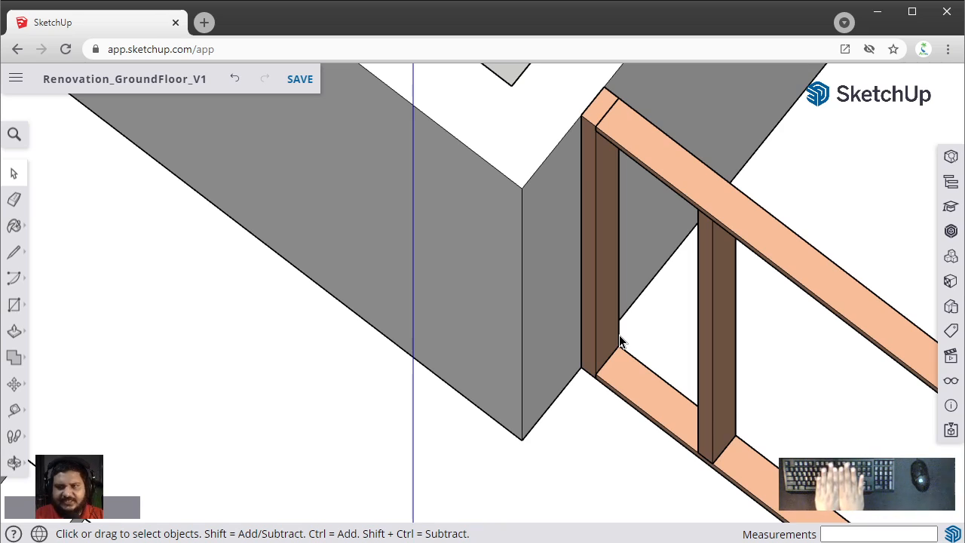
{"action": "scroll", "coordinate": [622, 338], "scroll_direction": "up", "scroll_amount": 4}
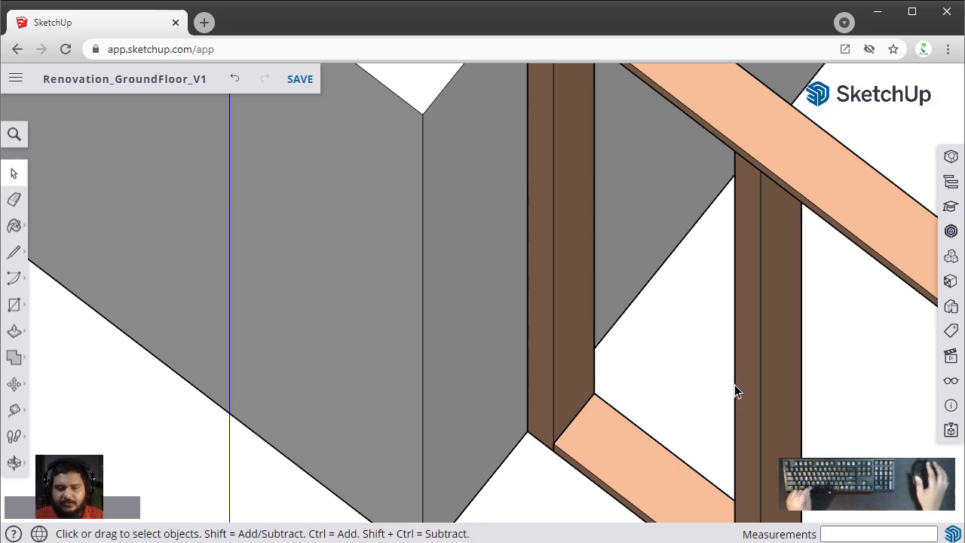
{"action": "scroll", "coordinate": [736, 390], "scroll_direction": "down", "scroll_amount": 5}
{"action": "middle_click_drag", "start_coordinate": [732, 394], "coordinate": [700, 349]}
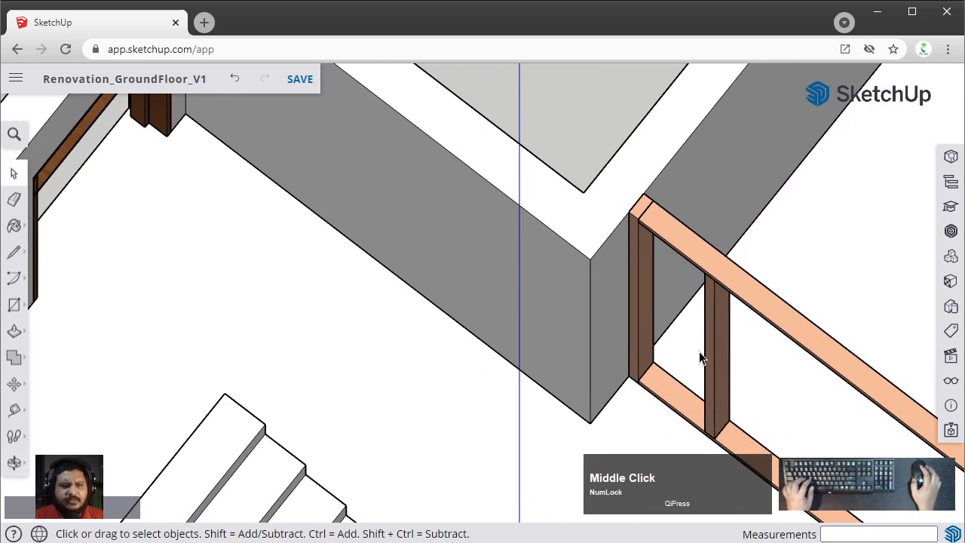
{"action": "middle_click_drag", "start_coordinate": [726, 410], "coordinate": [672, 279], "text": "shift"}
{"action": "scroll", "coordinate": [673, 274], "scroll_direction": "up", "scroll_amount": 3}
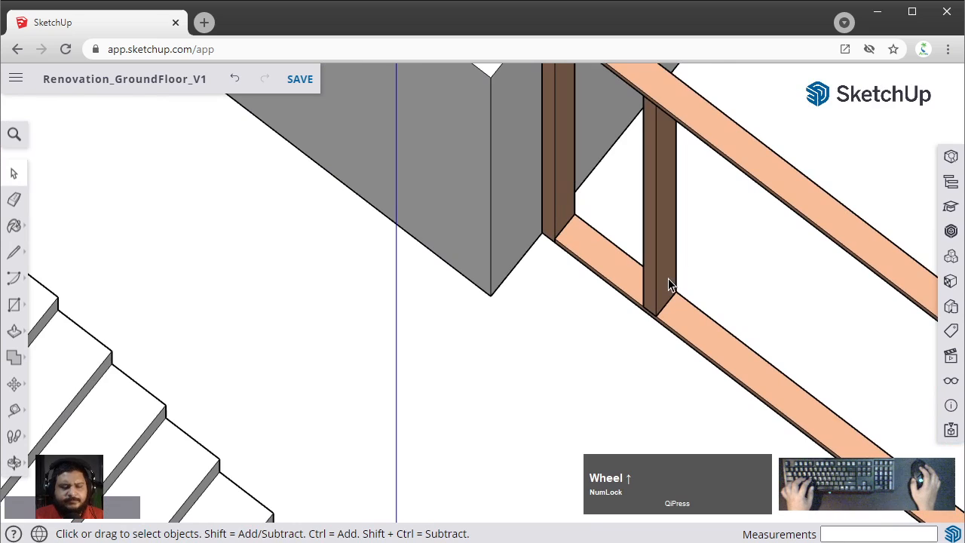
{"action": "scroll", "coordinate": [668, 284], "scroll_direction": "up", "scroll_amount": 2}
{"action": "key", "text": "m"}
{"action": "scroll", "coordinate": [654, 274], "scroll_direction": "up", "scroll_amount": 2}
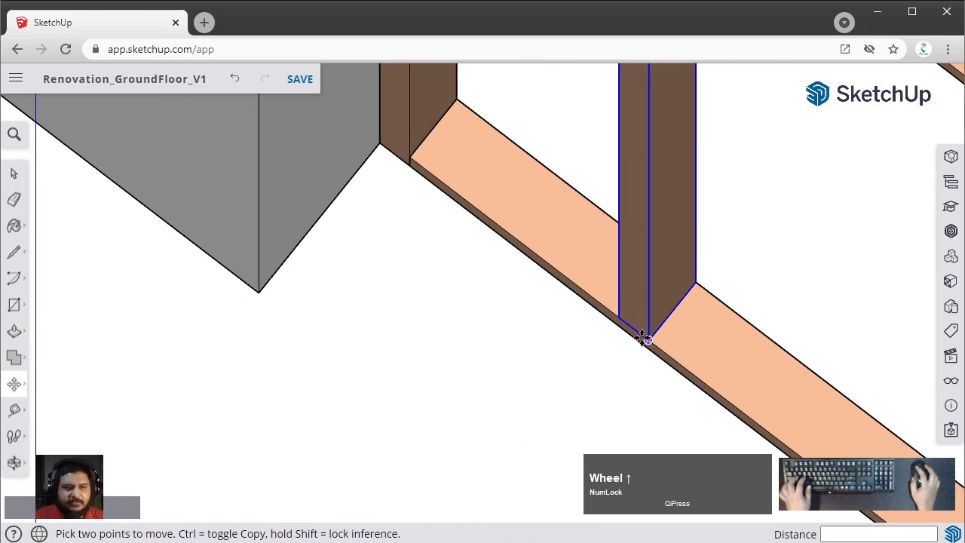
{"action": "scroll", "coordinate": [642, 338], "scroll_direction": "down", "scroll_amount": 3}
{"action": "scroll", "coordinate": [641, 338], "scroll_direction": "up", "scroll_amount": 3}
{"action": "left_click", "coordinate": [628, 320]}
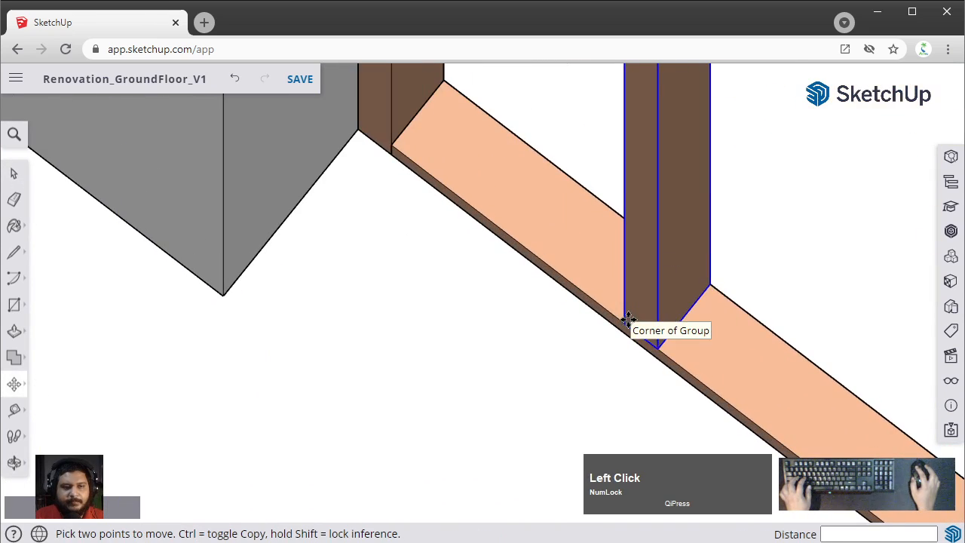
{"action": "key", "text": "ctrl"}
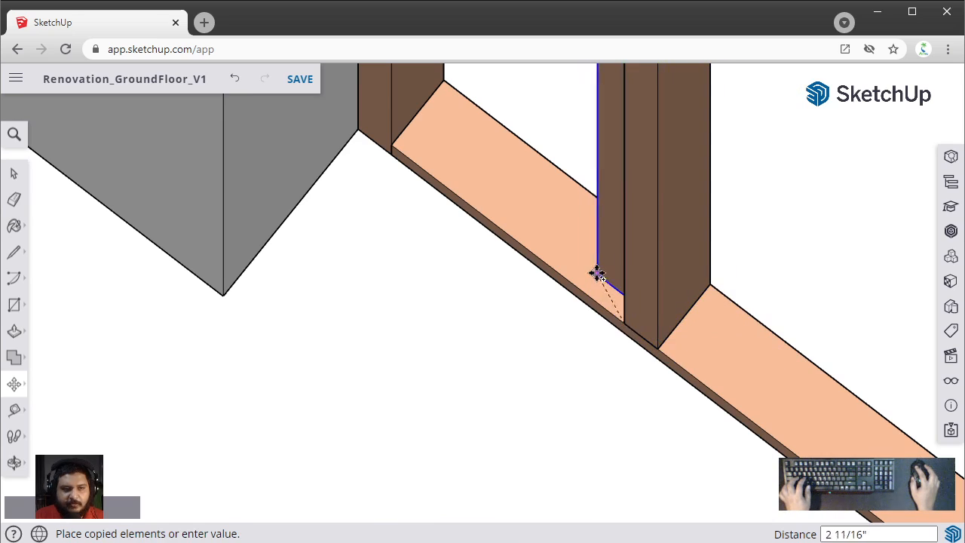
{"action": "scroll", "coordinate": [625, 321], "scroll_direction": "up", "scroll_amount": 2}
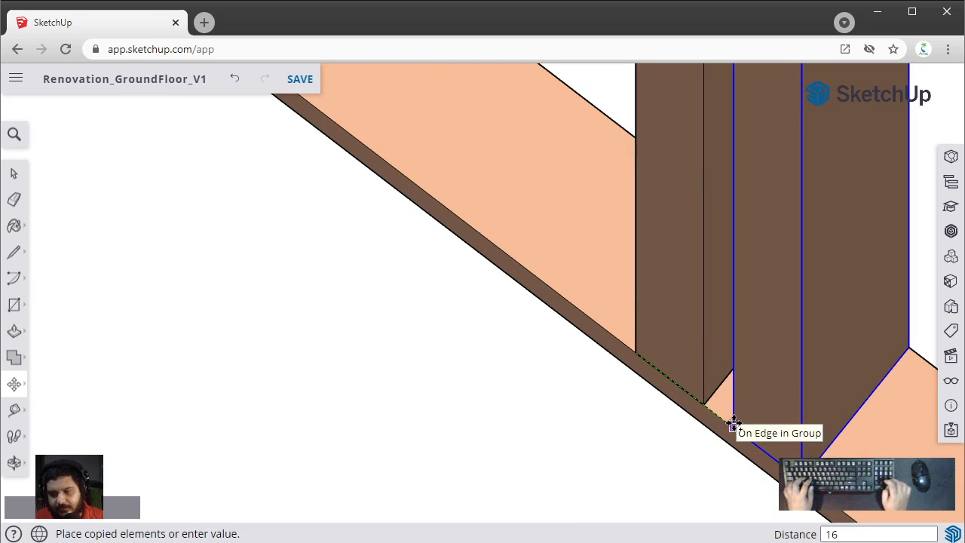
{"action": "type", "text": "\""}
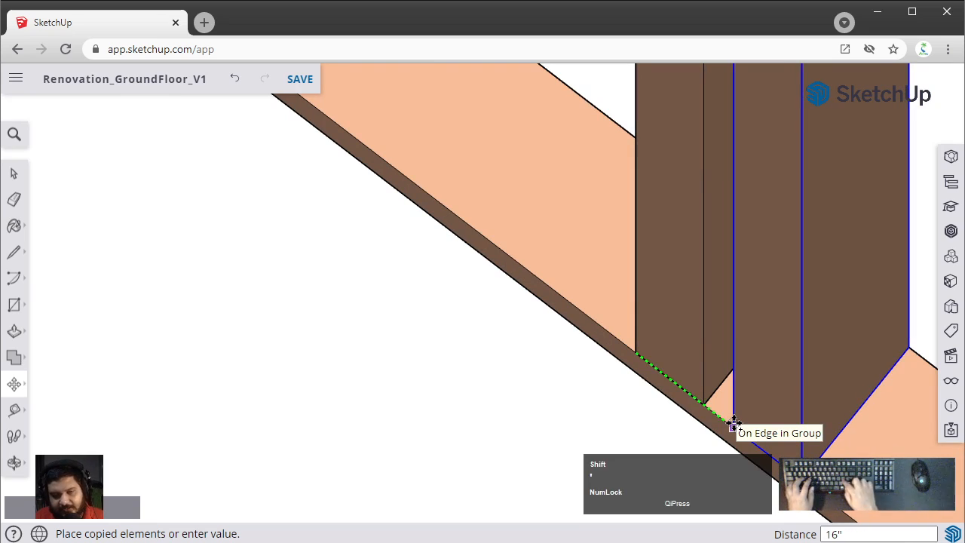
{"action": "key", "text": "Return"}
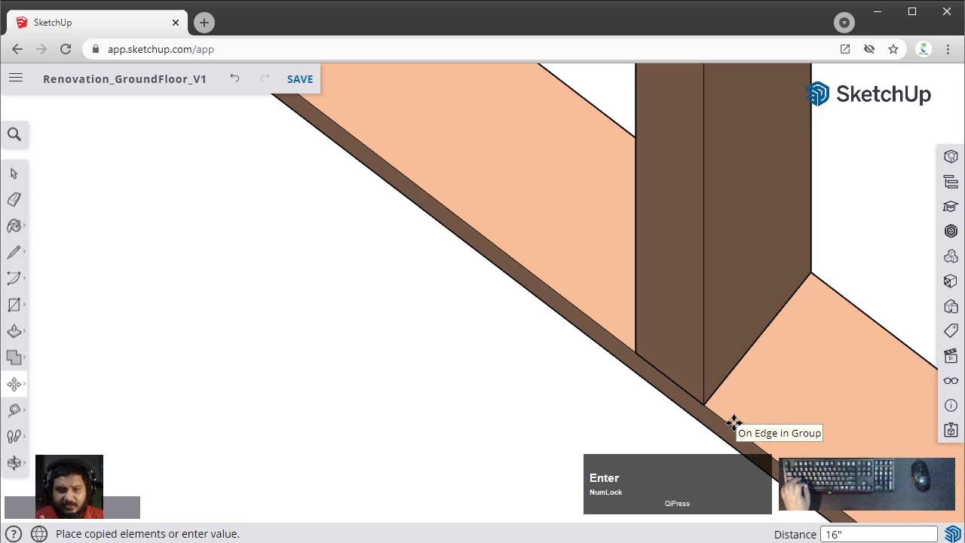
Step: Multiply the new stud copy x4 along the bottom plate at the same spacing
{"action": "type", "text": "x"}
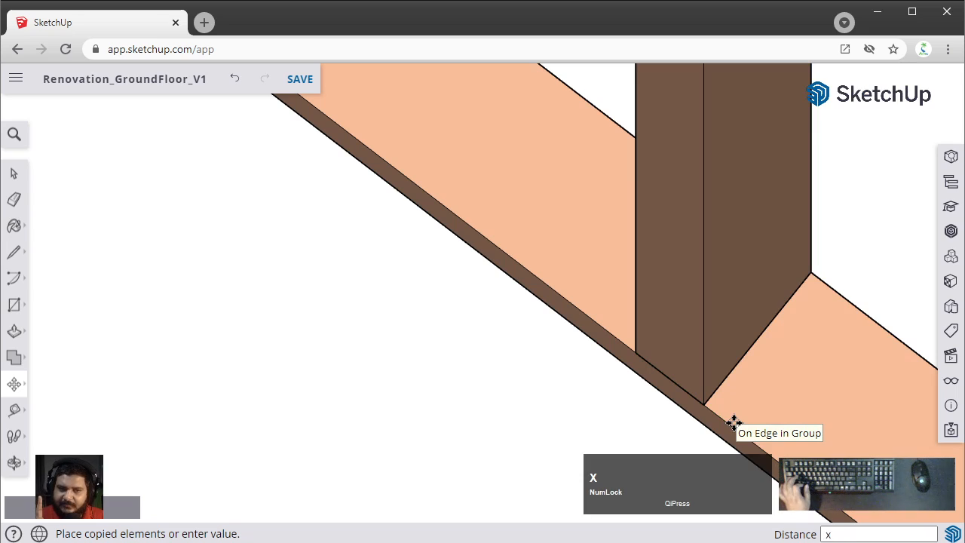
{"action": "type", "text": "4"}
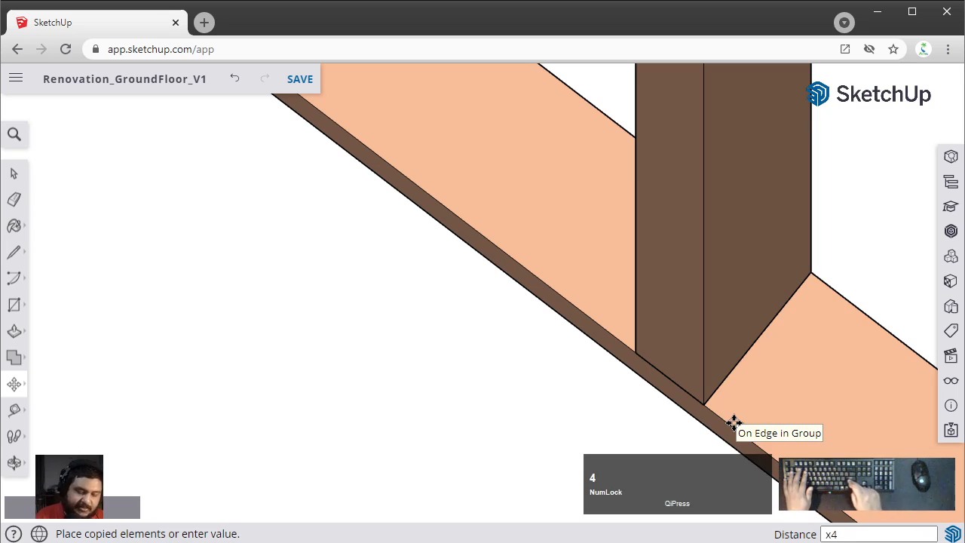
{"action": "key", "text": "Return"}
{"action": "scroll", "coordinate": [819, 453], "scroll_direction": "down", "scroll_amount": 10}
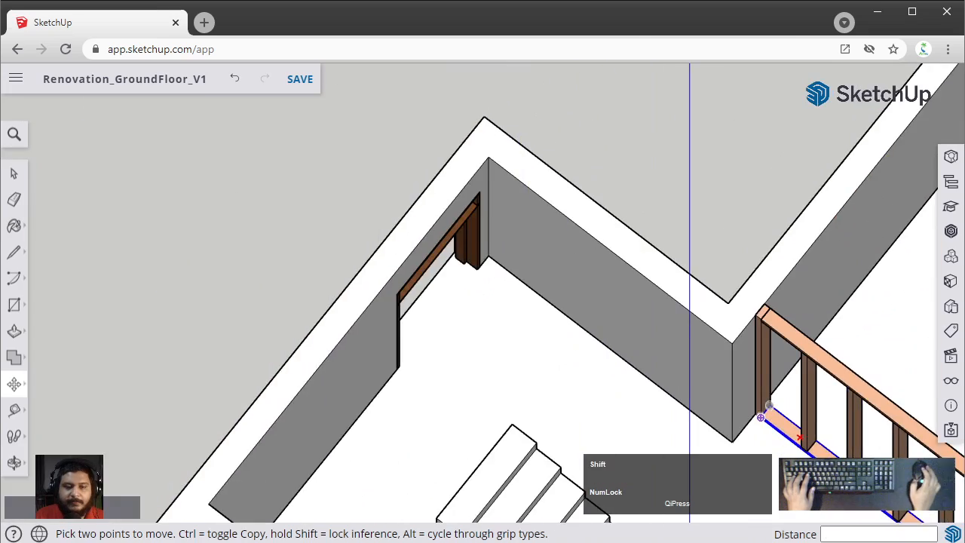
{"action": "middle_click_drag", "start_coordinate": [761, 417], "coordinate": [710, 220]}
{"action": "scroll", "coordinate": [718, 225], "scroll_direction": "down", "scroll_amount": 2}
{"action": "key", "text": "space"}
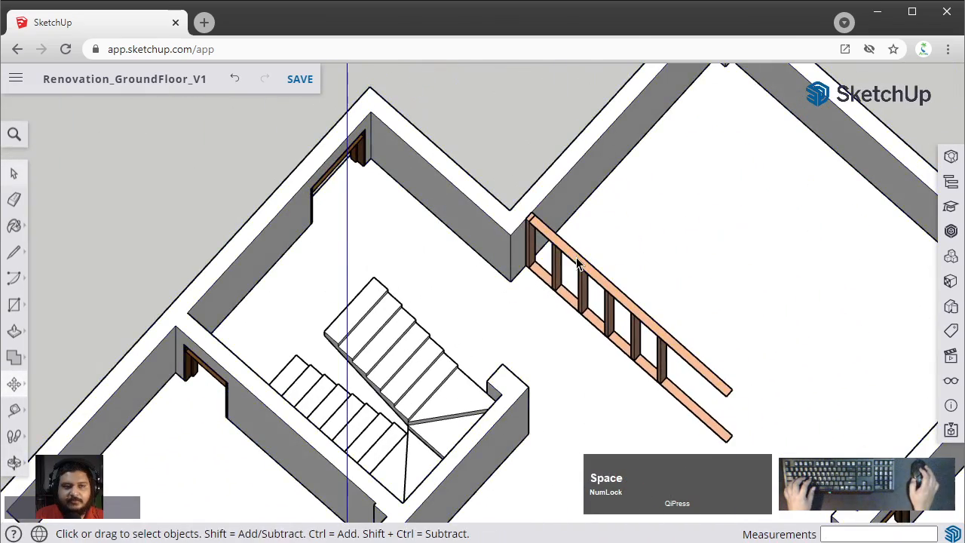
Step: Undo the x4 stud array together with its first copy
{"action": "scroll", "coordinate": [595, 298], "scroll_direction": "up", "scroll_amount": 5}
{"action": "scroll", "coordinate": [599, 294], "scroll_direction": "down", "scroll_amount": 3}
{"action": "key", "text": "ctrl+z"}
{"action": "scroll", "coordinate": [607, 341], "scroll_direction": "down", "scroll_amount": 2}
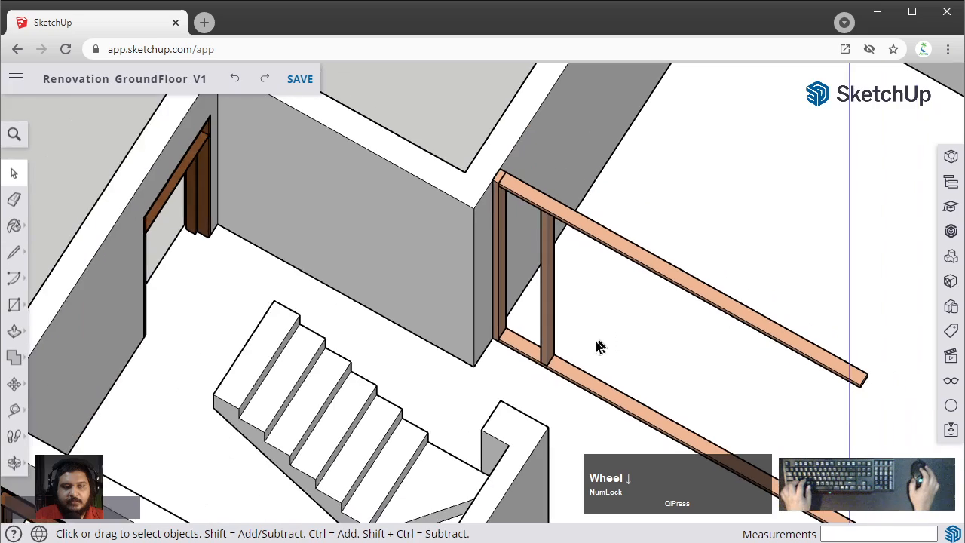
Step: Copy the second stud from its lower corner 16" along the bottom plate's edge, away from the end stud
{"action": "scroll", "coordinate": [526, 345], "scroll_direction": "up", "scroll_amount": 5}
{"action": "left_click", "coordinate": [526, 345]}
{"action": "scroll", "coordinate": [526, 349], "scroll_direction": "up", "scroll_amount": 2}
{"action": "key", "text": "m"}
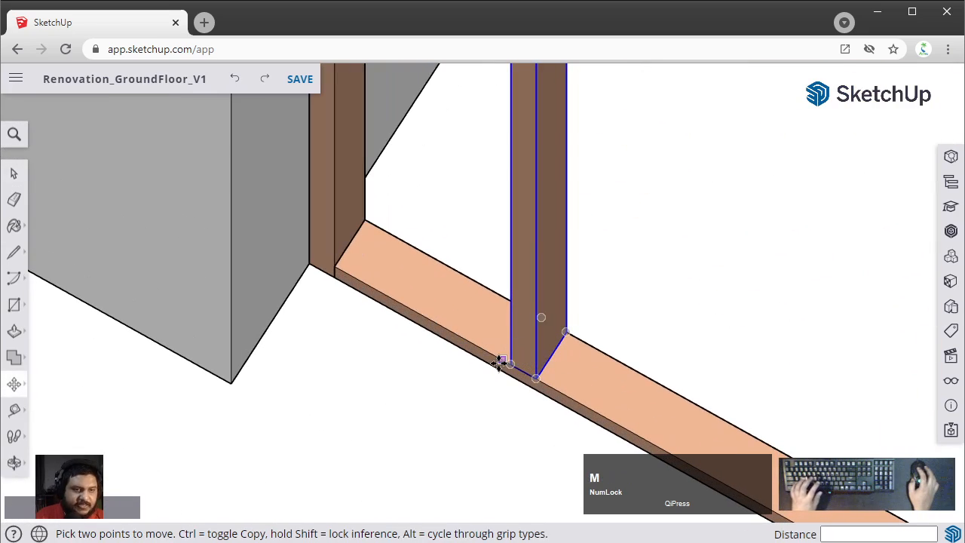
{"action": "scroll", "coordinate": [504, 364], "scroll_direction": "down", "scroll_amount": 1}
{"action": "scroll", "coordinate": [520, 369], "scroll_direction": "down", "scroll_amount": 4}
{"action": "scroll", "coordinate": [536, 153], "scroll_direction": "down", "scroll_amount": 1}
{"action": "middle_click_drag", "start_coordinate": [659, 374], "coordinate": [760, 185], "text": "shift"}
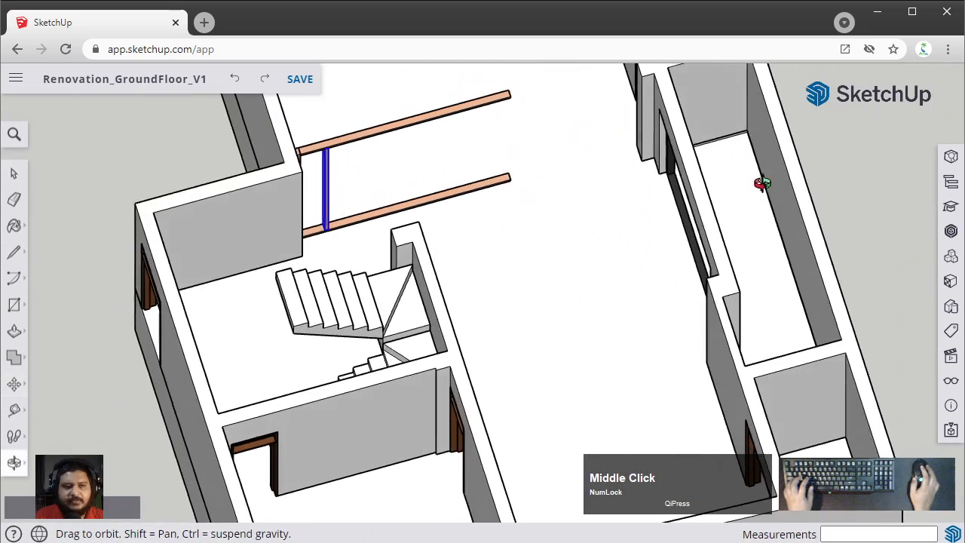
{"action": "middle_click_drag", "start_coordinate": [600, 161], "coordinate": [396, 361], "text": "shift"}
{"action": "scroll", "coordinate": [379, 287], "scroll_direction": "up", "scroll_amount": 8}
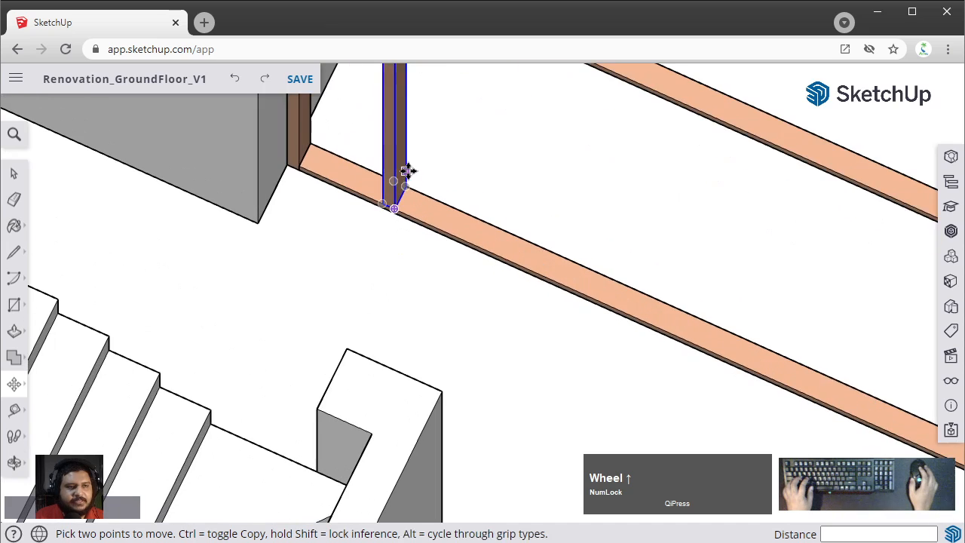
{"action": "middle_click_drag", "start_coordinate": [394, 226], "coordinate": [272, 122]}
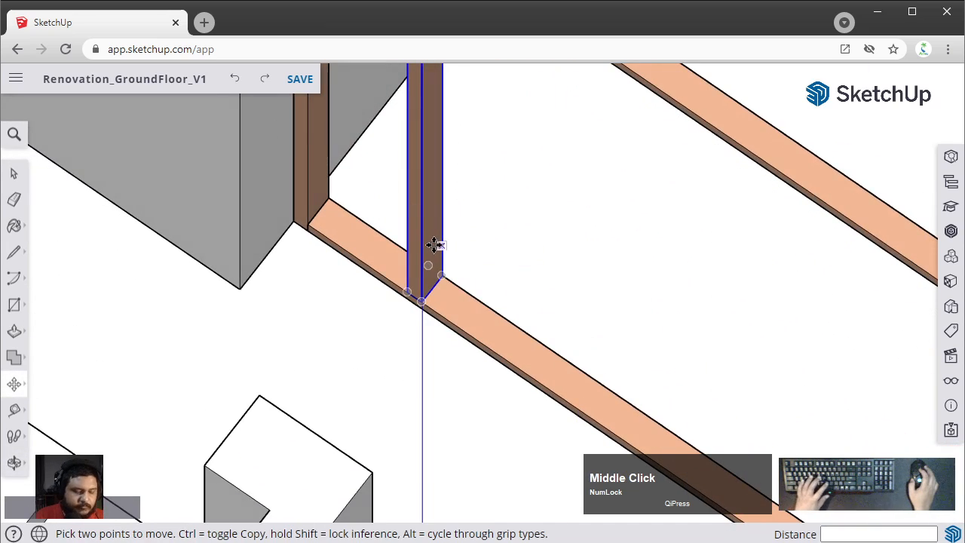
{"action": "scroll", "coordinate": [385, 323], "scroll_direction": "up", "scroll_amount": 3}
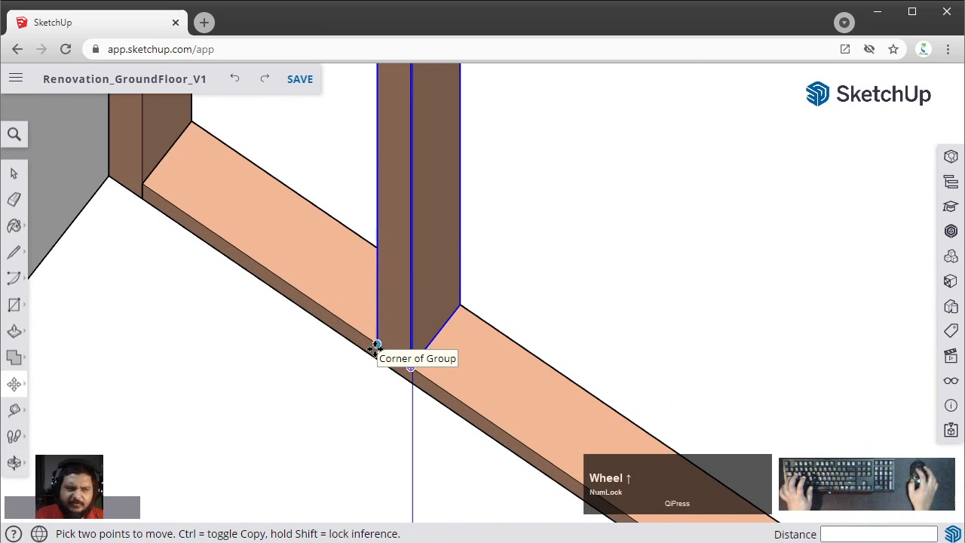
{"action": "left_click", "coordinate": [377, 346]}
{"action": "scroll", "coordinate": [374, 326], "scroll_direction": "down", "scroll_amount": 1}
{"action": "scroll", "coordinate": [375, 326], "scroll_direction": "up", "scroll_amount": 2}
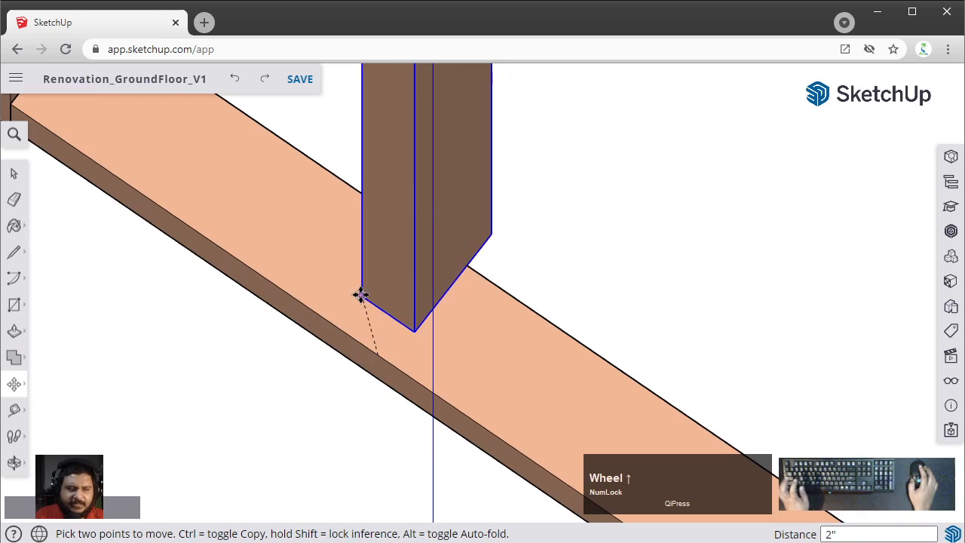
{"action": "key", "text": "ctrl"}
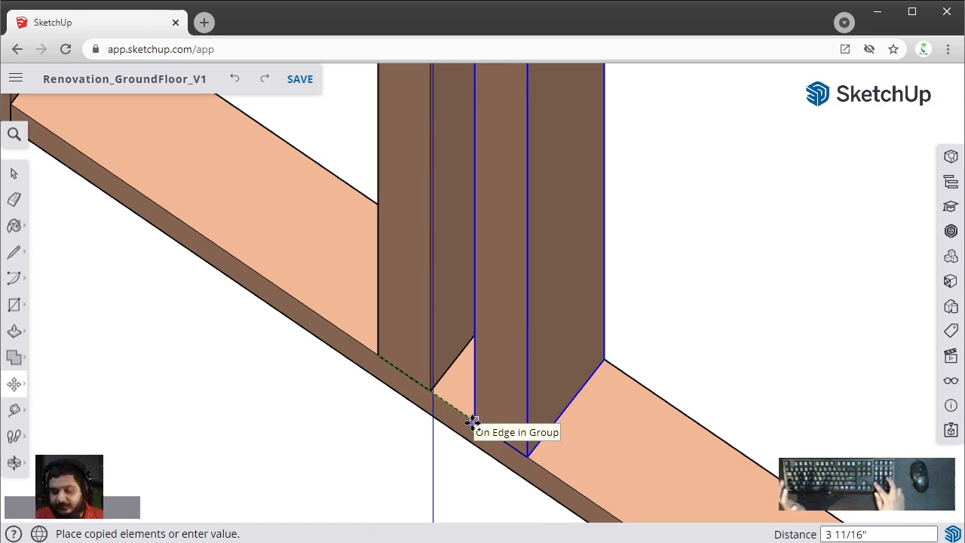
{"action": "type", "text": "\""}
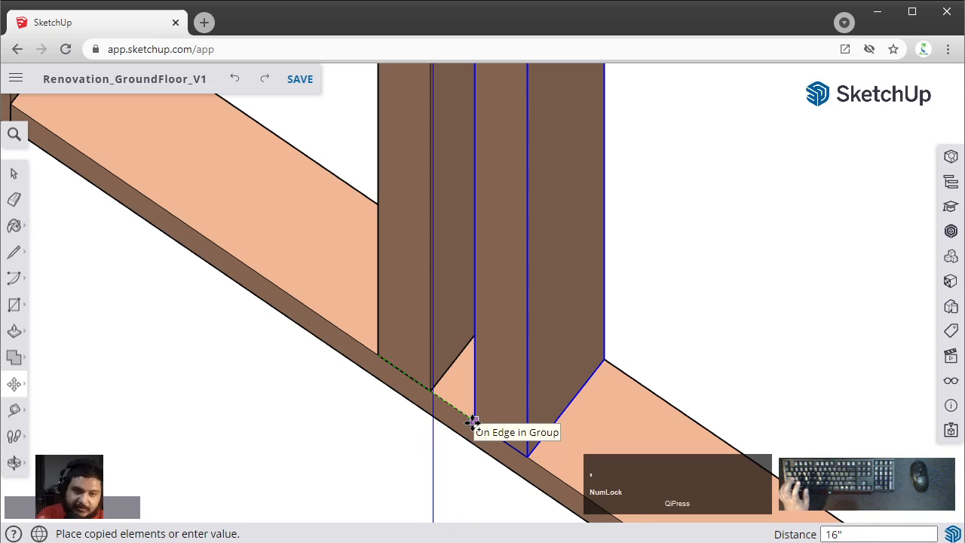
{"action": "key", "text": "Return"}
Step: Multiply the stud copy x12 at the same spacing, continuing beyond the end of the plates
{"action": "scroll", "coordinate": [483, 418], "scroll_direction": "down", "scroll_amount": 8}
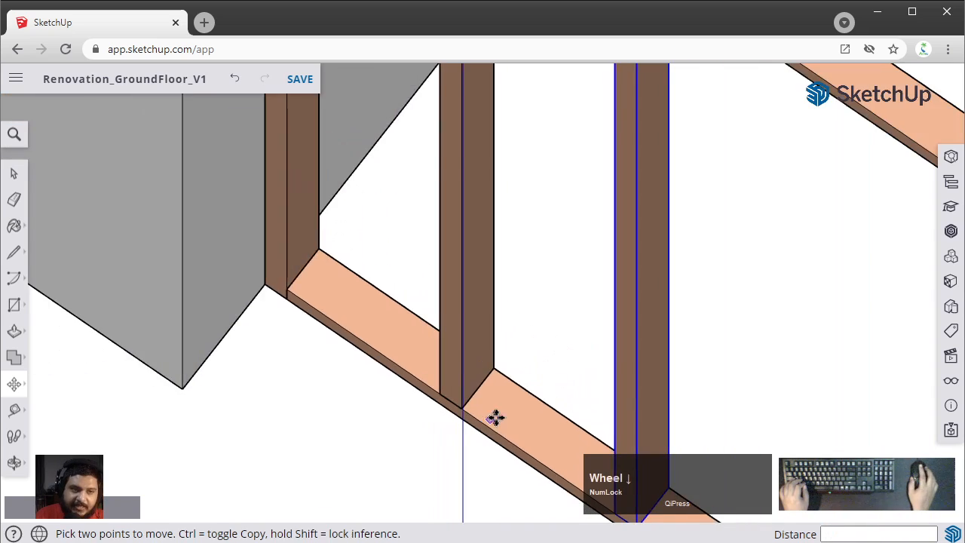
{"action": "middle_click_drag", "start_coordinate": [678, 402], "coordinate": [645, 252], "text": "shift"}
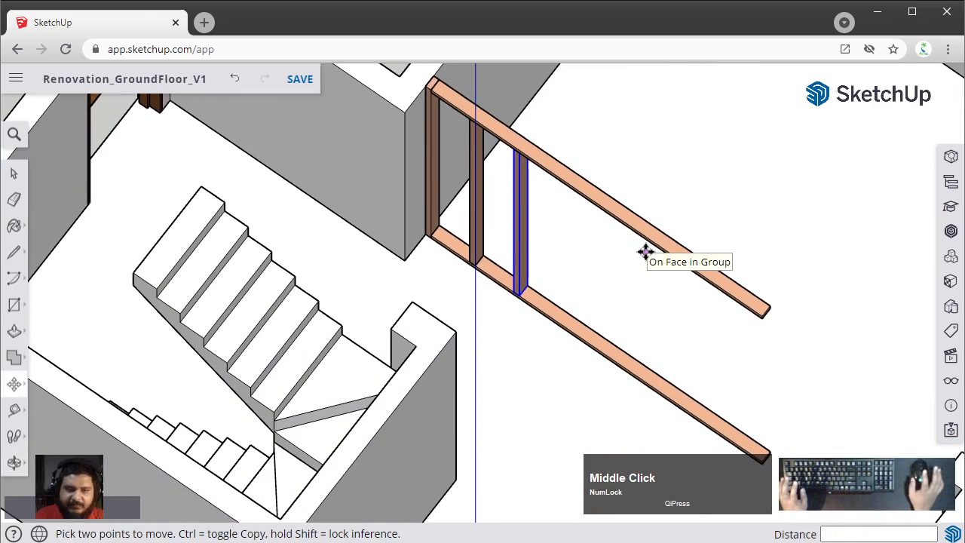
{"action": "type", "text": "x"}
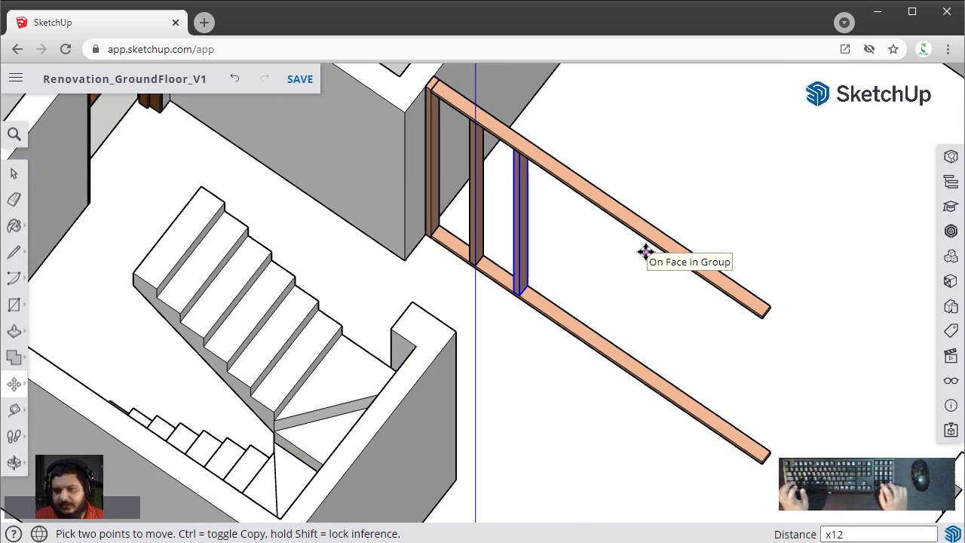
{"action": "type", "text": "12"}
{"action": "key", "text": "Return"}
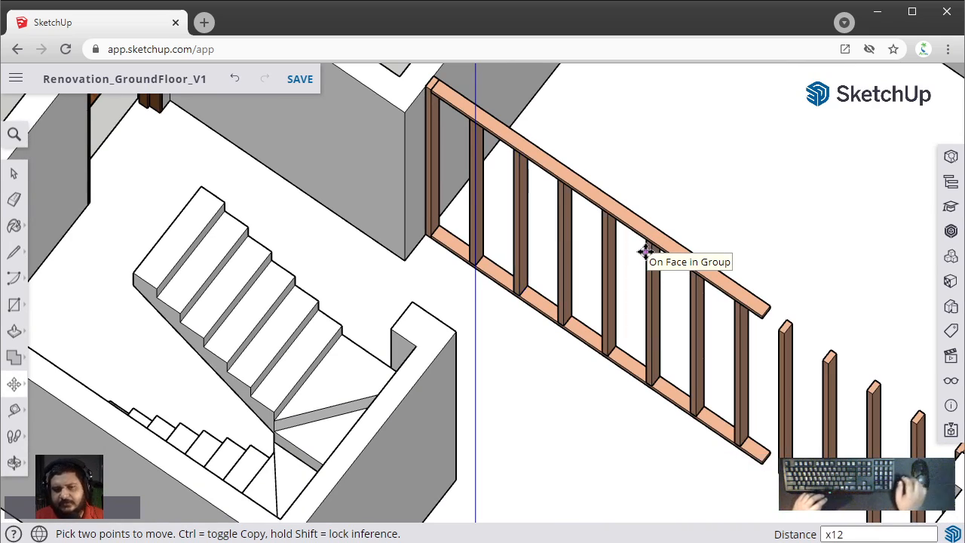
{"action": "scroll", "coordinate": [646, 253], "scroll_direction": "down", "scroll_amount": 5}
{"action": "key", "text": "space"}
Step: Copy the top and bottom plates together 10' along the wall, placing their start corner at the far end of the existing plates
{"action": "scroll", "coordinate": [682, 296], "scroll_direction": "up", "scroll_amount": 4}
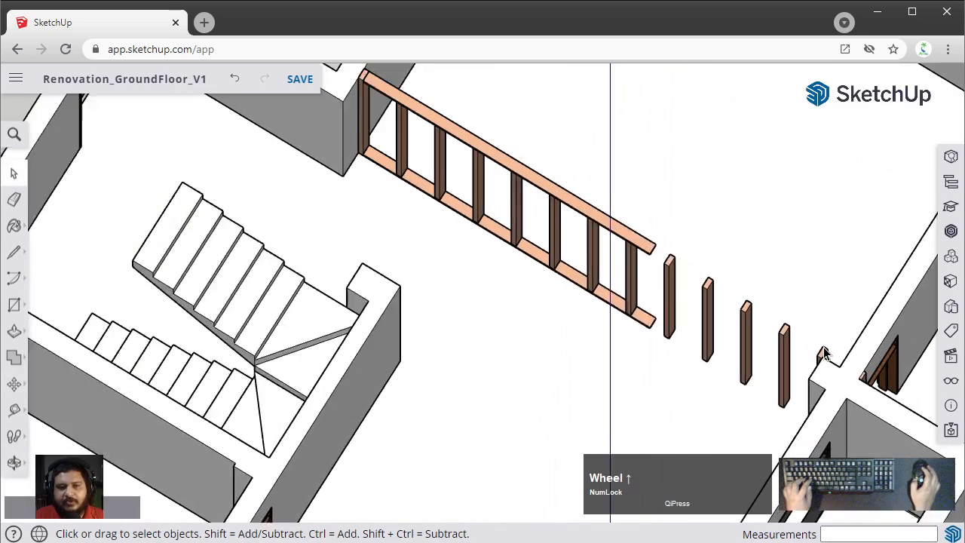
{"action": "scroll", "coordinate": [613, 315], "scroll_direction": "up", "scroll_amount": 1}
{"action": "scroll", "coordinate": [613, 315], "scroll_direction": "down", "scroll_amount": 2}
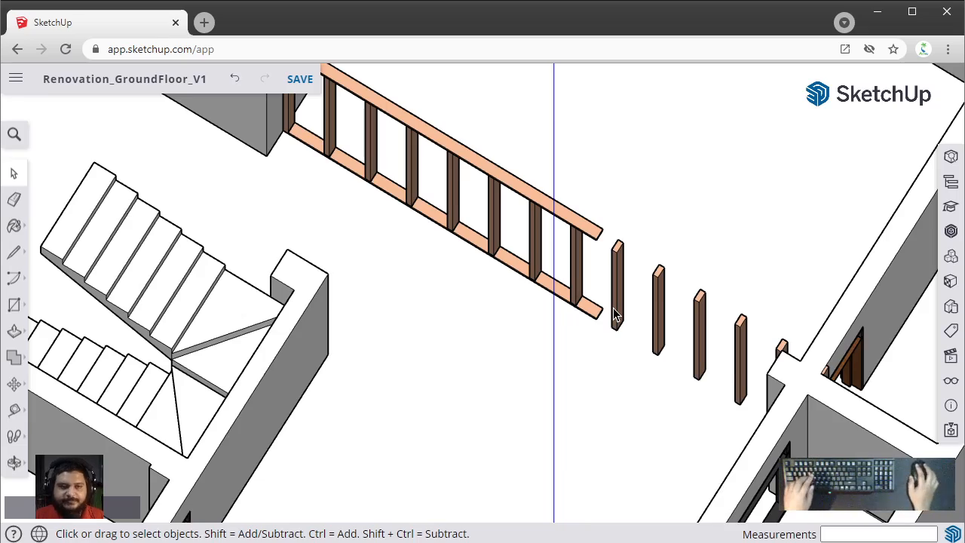
{"action": "middle_click_drag", "start_coordinate": [611, 315], "coordinate": [578, 235]}
{"action": "left_click", "coordinate": [434, 160]}
{"action": "scroll", "coordinate": [429, 239], "scroll_direction": "up", "scroll_amount": 3}
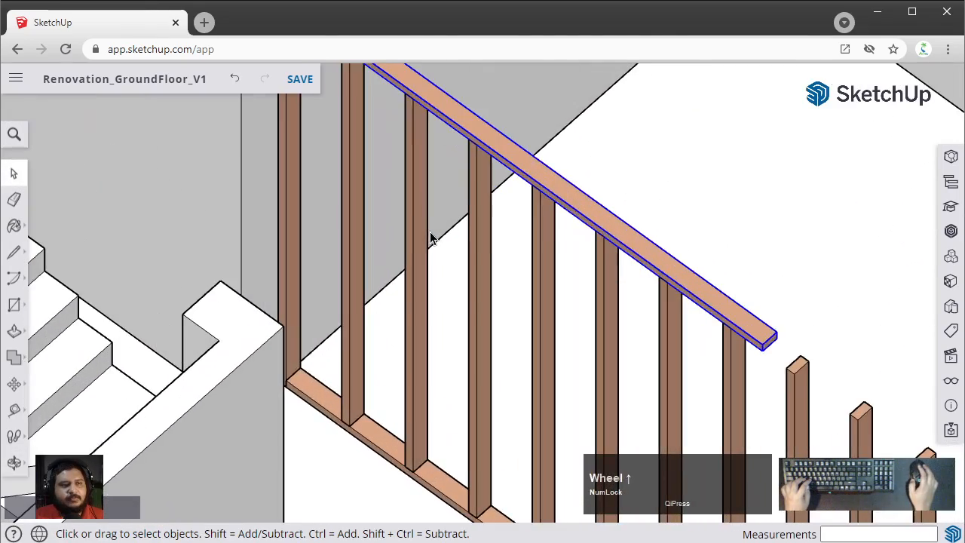
{"action": "scroll", "coordinate": [432, 238], "scroll_direction": "down", "scroll_amount": 3}
{"action": "left_click", "coordinate": [356, 354], "text": "shift"}
{"action": "scroll", "coordinate": [370, 294], "scroll_direction": "down", "scroll_amount": 2}
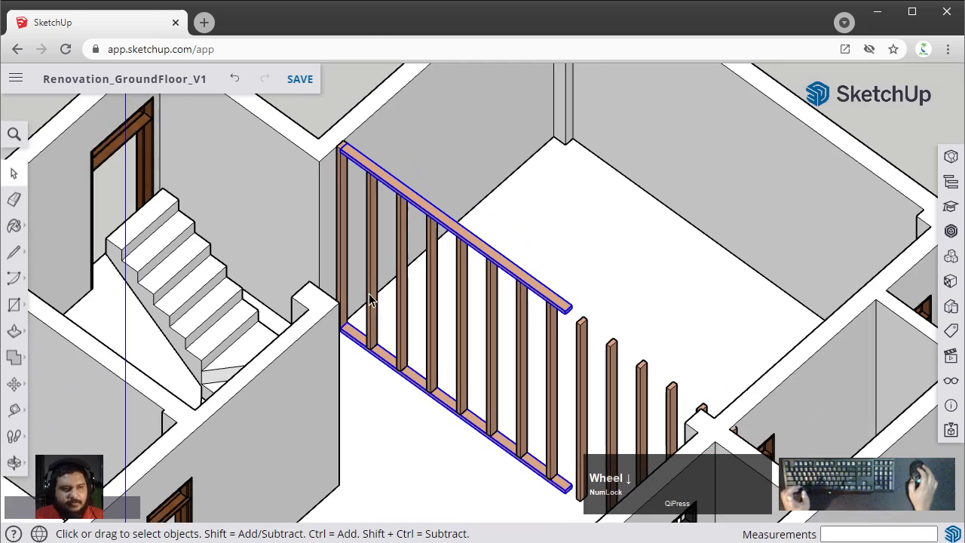
{"action": "key", "text": "m"}
{"action": "scroll", "coordinate": [335, 205], "scroll_direction": "up", "scroll_amount": 2}
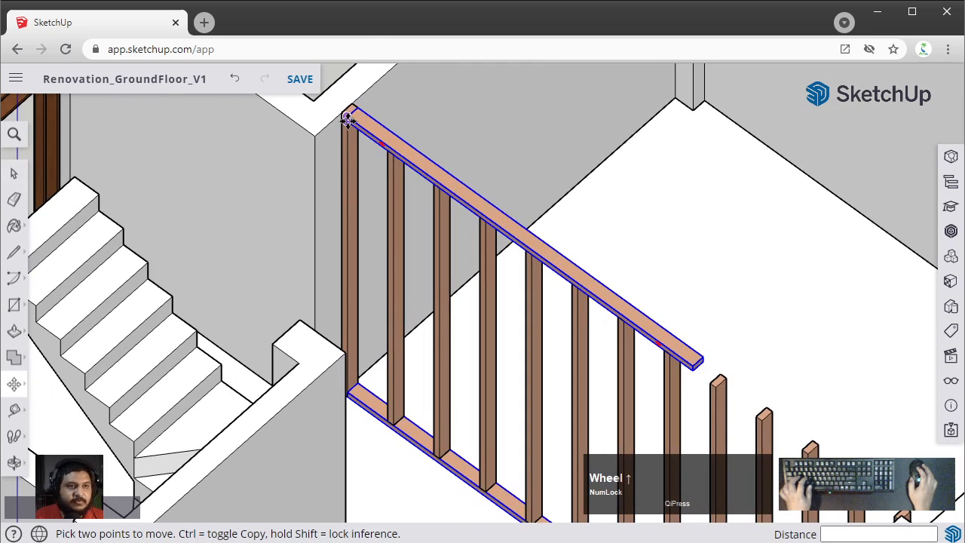
{"action": "scroll", "coordinate": [348, 117], "scroll_direction": "up", "scroll_amount": 4}
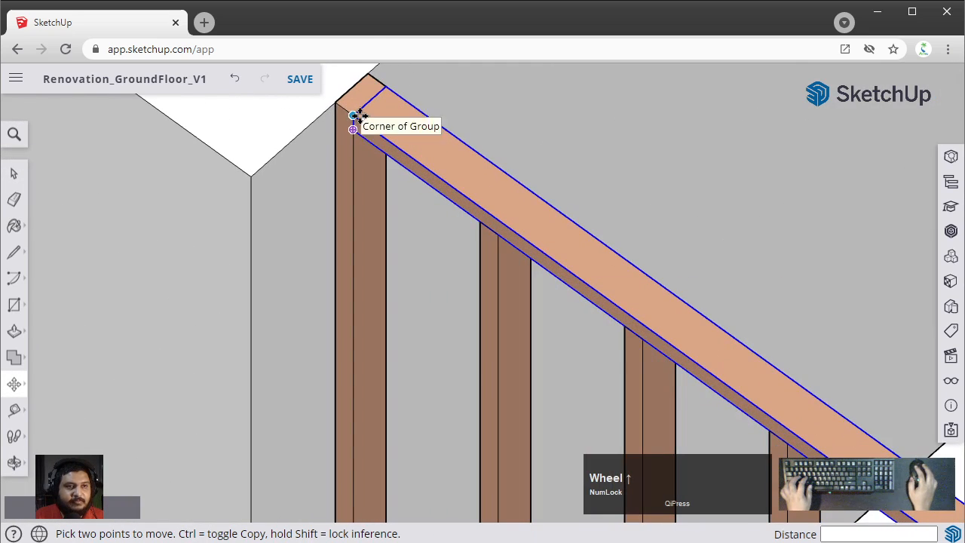
{"action": "left_click", "coordinate": [354, 117]}
{"action": "scroll", "coordinate": [747, 248], "scroll_direction": "down", "scroll_amount": 5}
{"action": "key", "text": "ctrl"}
{"action": "middle_click_drag", "start_coordinate": [754, 254], "coordinate": [512, 91], "text": "shift"}
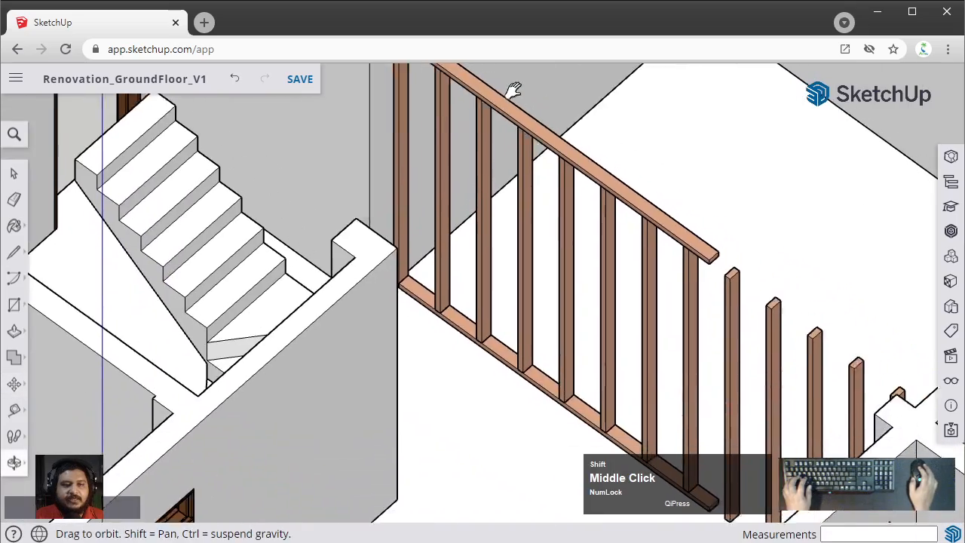
{"action": "scroll", "coordinate": [716, 232], "scroll_direction": "up", "scroll_amount": 3}
{"action": "scroll", "coordinate": [716, 232], "scroll_direction": "up", "scroll_amount": 2}
{"action": "left_click", "coordinate": [641, 267]}
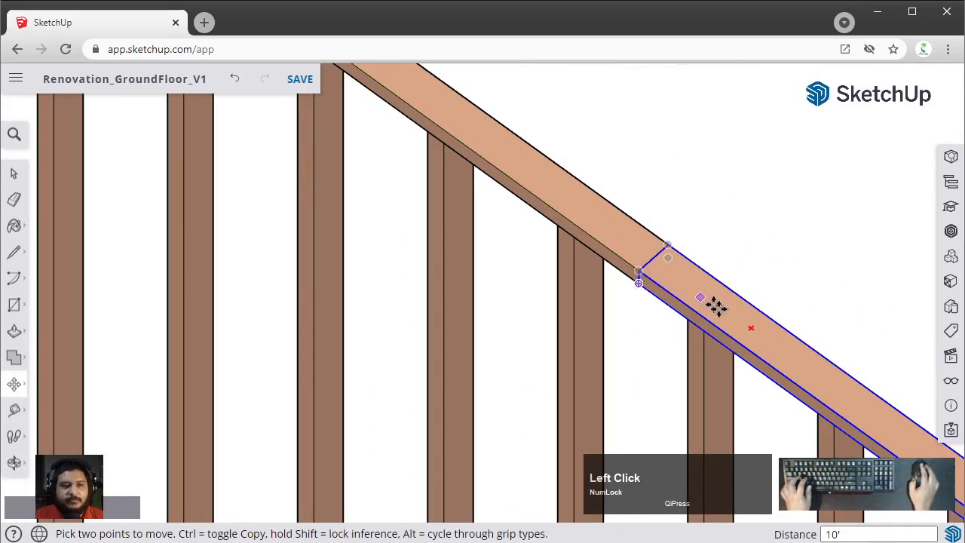
Step: Examine where the extended plates and studs meet and run past the existing wall at the far end of the frame
{"action": "scroll", "coordinate": [719, 313], "scroll_direction": "down", "scroll_amount": 5}
{"action": "key", "text": "space"}
{"action": "left_click", "coordinate": [620, 273]}
{"action": "middle_click_drag", "start_coordinate": [620, 273], "coordinate": [697, 244]}
{"action": "middle_click_drag", "start_coordinate": [759, 175], "coordinate": [633, 361], "text": "shift"}
{"action": "scroll", "coordinate": [596, 308], "scroll_direction": "up", "scroll_amount": 5}
{"action": "middle_click_drag", "start_coordinate": [637, 323], "coordinate": [623, 327]}
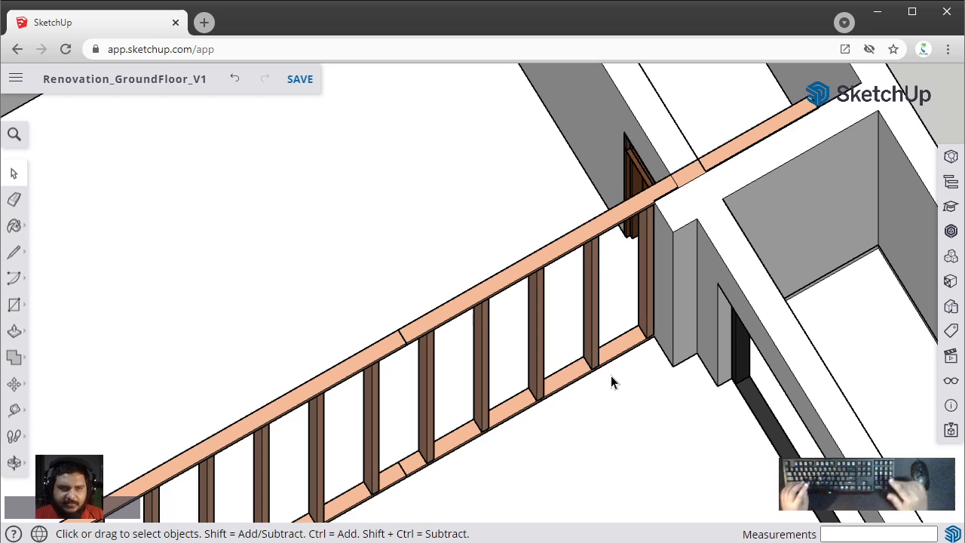
{"action": "middle_click_drag", "start_coordinate": [626, 378], "coordinate": [686, 185], "text": "shift"}
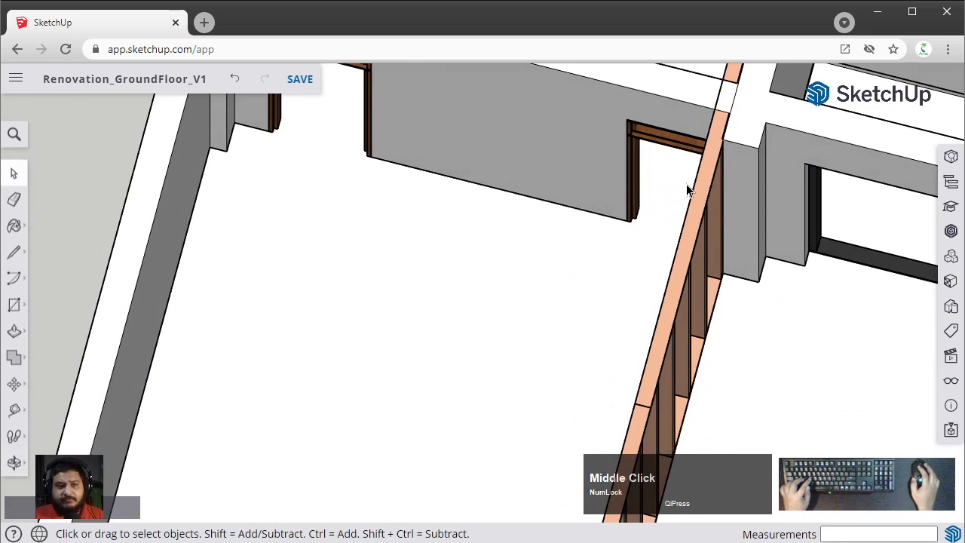
{"action": "scroll", "coordinate": [640, 317], "scroll_direction": "up", "scroll_amount": 5}
{"action": "middle_click_drag", "start_coordinate": [626, 158], "coordinate": [633, 269]}
{"action": "middle_click_drag", "start_coordinate": [650, 230], "coordinate": [592, 416]}
{"action": "scroll", "coordinate": [623, 205], "scroll_direction": "up", "scroll_amount": 5}
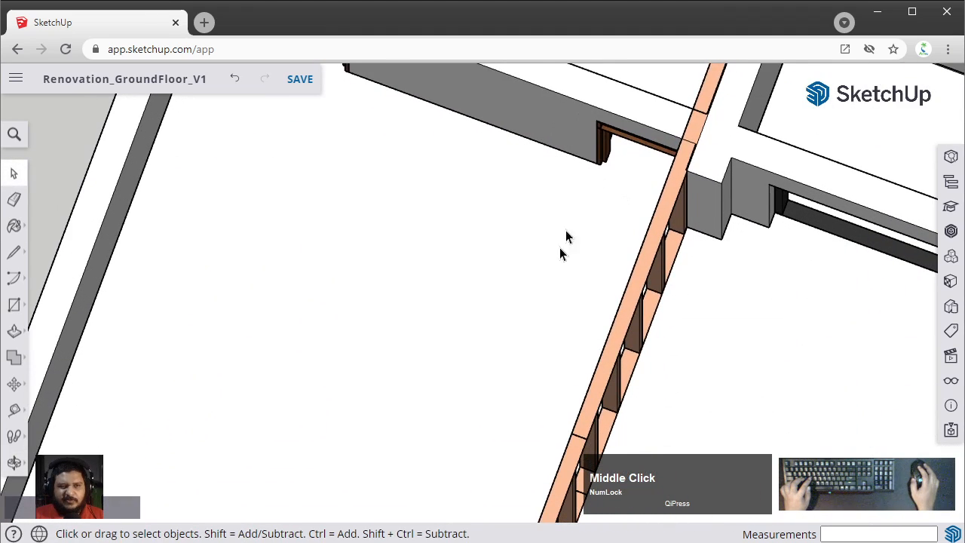
{"action": "middle_click_drag", "start_coordinate": [631, 246], "coordinate": [664, 226]}
{"action": "middle_click_drag", "start_coordinate": [689, 344], "coordinate": [663, 280]}
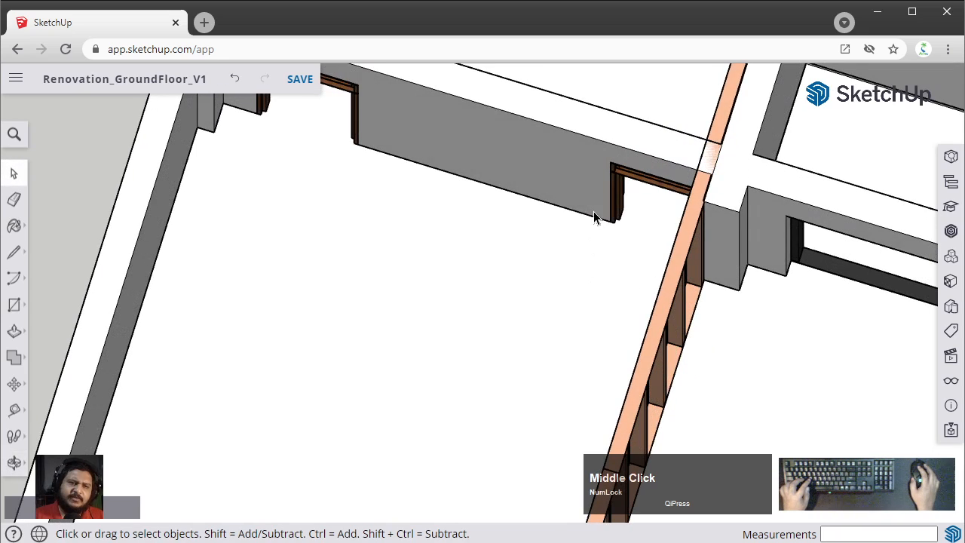
{"action": "middle_click_drag", "start_coordinate": [605, 181], "coordinate": [635, 306], "text": "shift"}
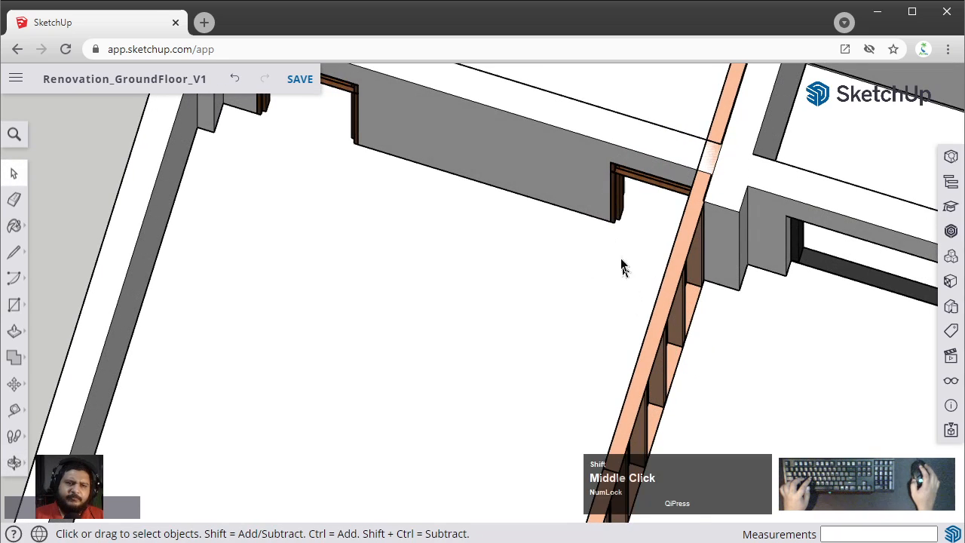
{"action": "middle_click_drag", "start_coordinate": [603, 202], "coordinate": [709, 301], "text": "shift"}
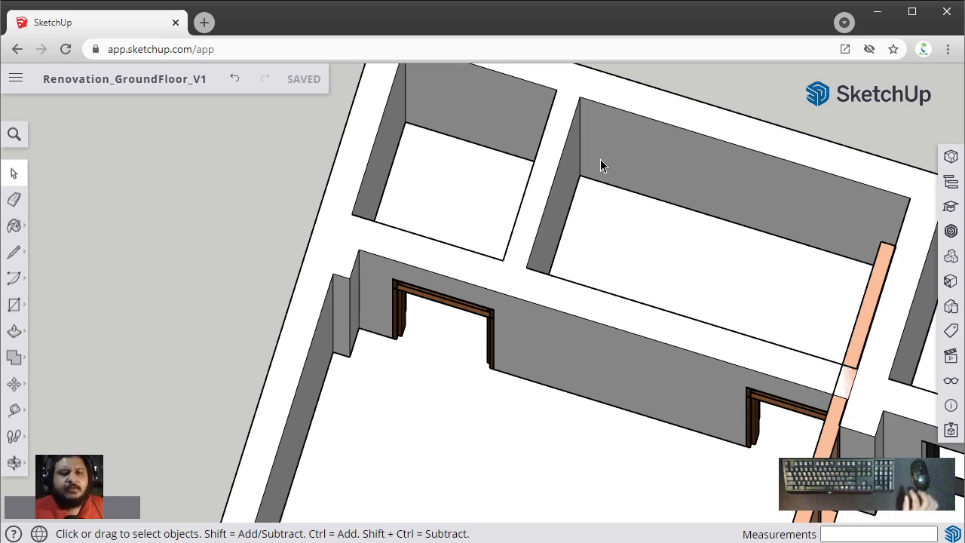
{"action": "middle_click_drag", "start_coordinate": [688, 482], "coordinate": [672, 216], "text": "shift"}
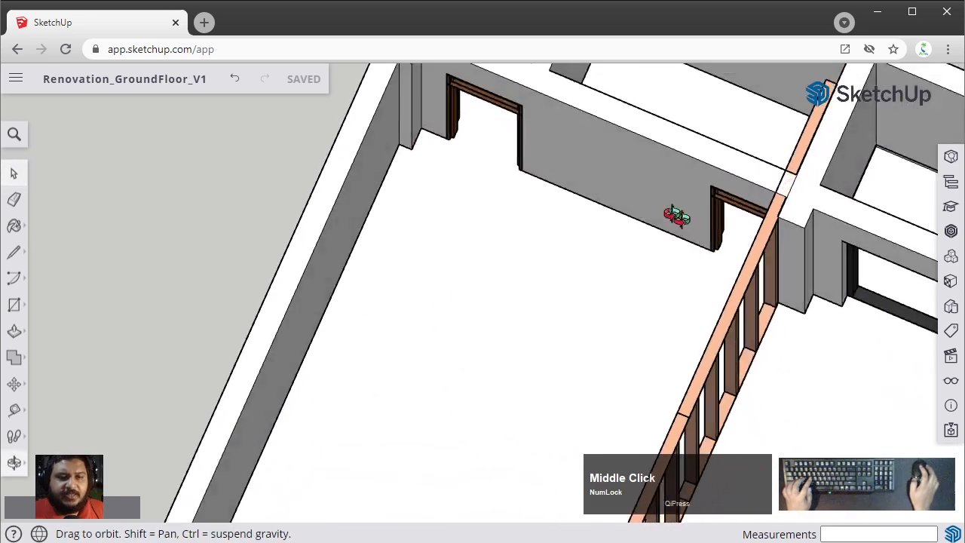
{"action": "scroll", "coordinate": [693, 301], "scroll_direction": "up", "scroll_amount": 3}
{"action": "middle_click_drag", "start_coordinate": [694, 301], "coordinate": [691, 190], "text": "shift"}
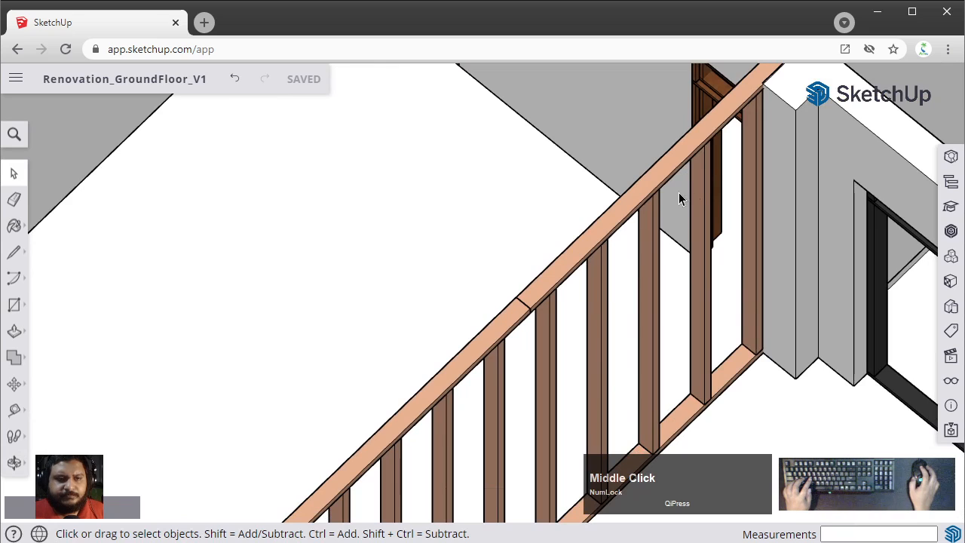
Step: Measure along the bottom plate's lower edge between the existing wall corner and the third stud from that wall
{"action": "key", "text": "t"}
{"action": "scroll", "coordinate": [765, 351], "scroll_direction": "up", "scroll_amount": 2}
{"action": "scroll", "coordinate": [768, 347], "scroll_direction": "up", "scroll_amount": 1}
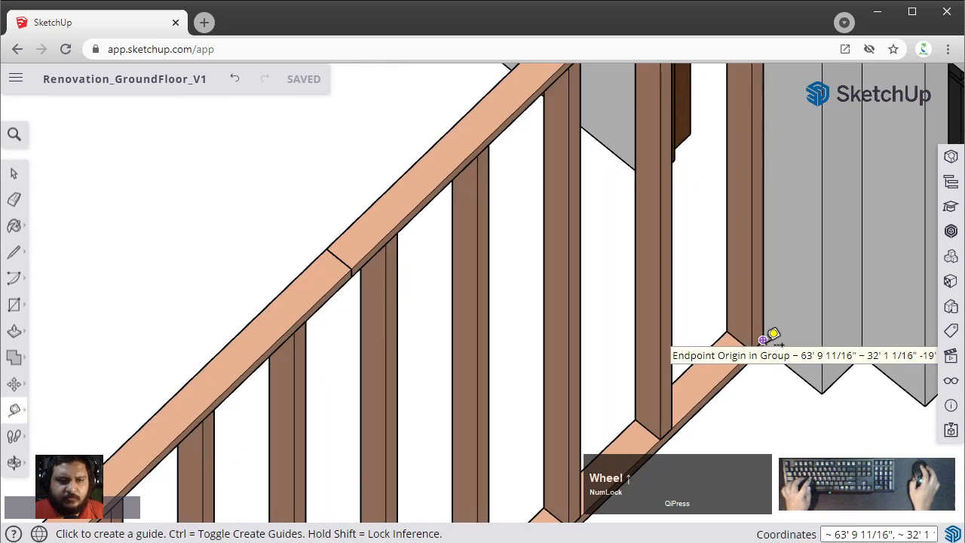
{"action": "left_click", "coordinate": [771, 339]}
{"action": "middle_click_drag", "start_coordinate": [770, 339], "coordinate": [808, 177], "text": "shift"}
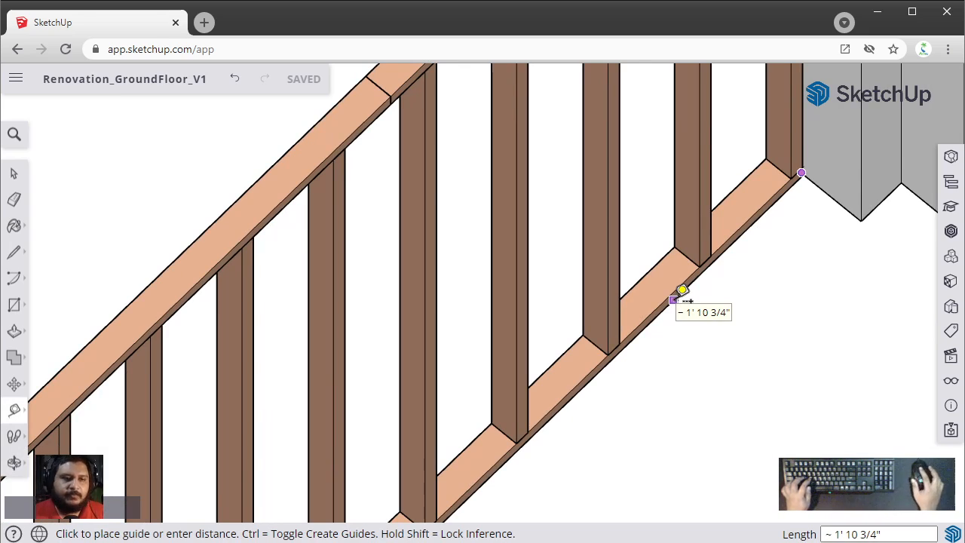
{"action": "left_click", "coordinate": [644, 339]}
{"action": "left_click", "coordinate": [619, 344]}
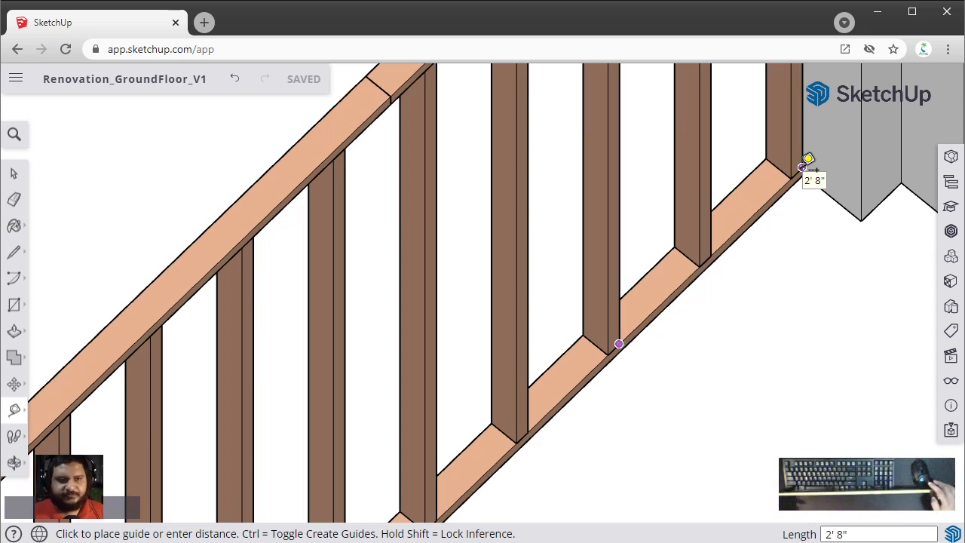
{"action": "key", "text": "space"}
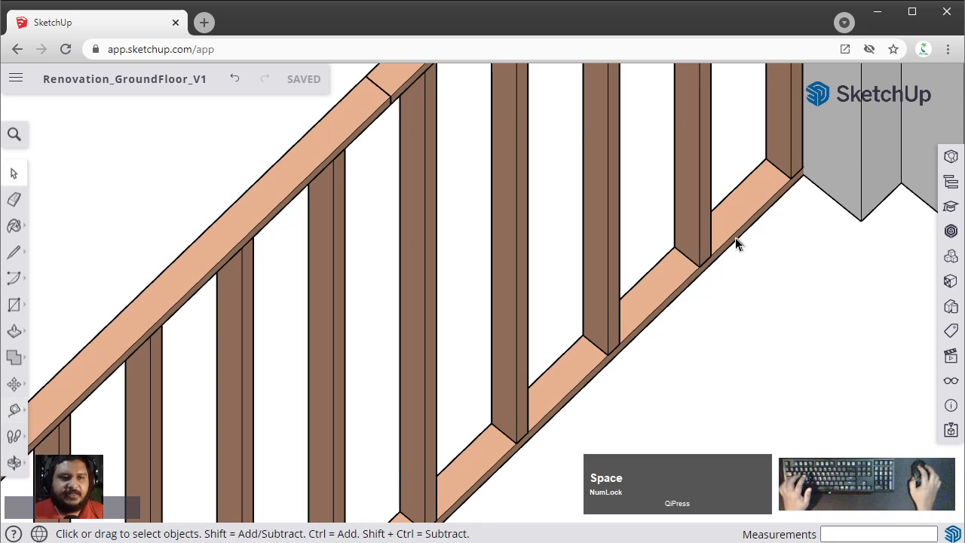
Step: Delete the stud next to the end stud at the existing wall corner
{"action": "middle_click_drag", "start_coordinate": [734, 237], "coordinate": [773, 266]}
{"action": "scroll", "coordinate": [757, 333], "scroll_direction": "down", "scroll_amount": 2}
{"action": "scroll", "coordinate": [757, 337], "scroll_direction": "down", "scroll_amount": 2}
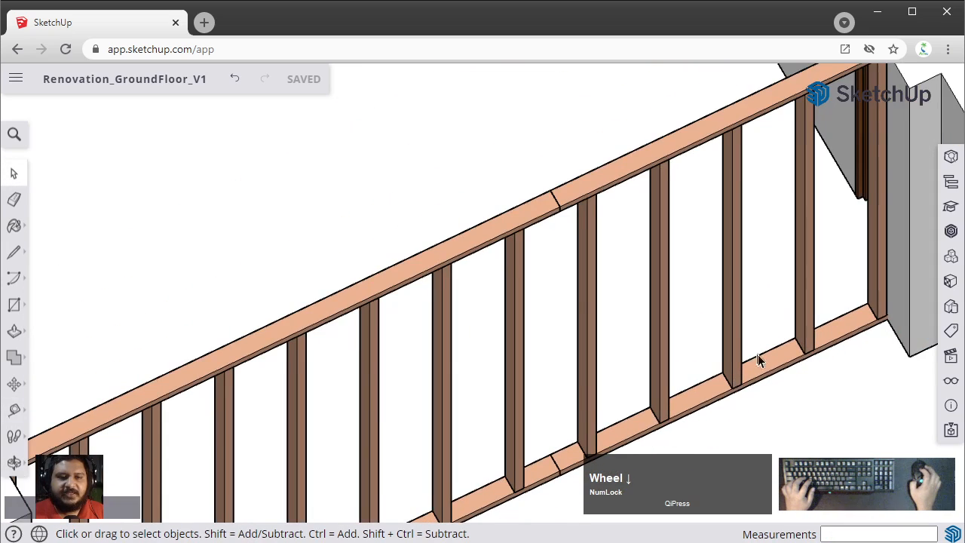
{"action": "scroll", "coordinate": [716, 306], "scroll_direction": "up", "scroll_amount": 1}
{"action": "scroll", "coordinate": [718, 219], "scroll_direction": "up", "scroll_amount": 1}
{"action": "middle_click_drag", "start_coordinate": [717, 212], "coordinate": [702, 332], "text": "shift"}
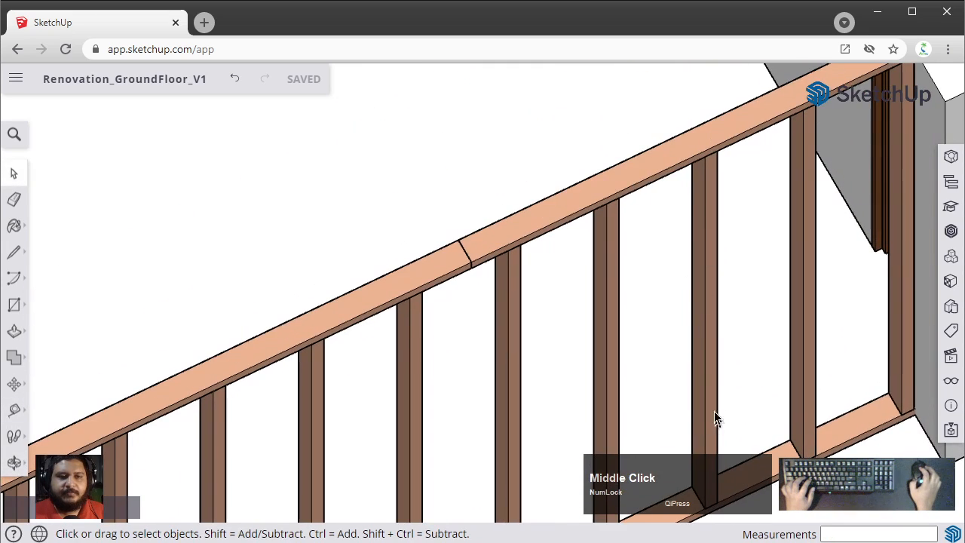
{"action": "middle_click_drag", "start_coordinate": [714, 411], "coordinate": [681, 293], "text": "shift"}
{"action": "left_click", "coordinate": [749, 275]}
{"action": "left_click", "coordinate": [761, 276]}
{"action": "middle_click_drag", "start_coordinate": [760, 276], "coordinate": [714, 303]}
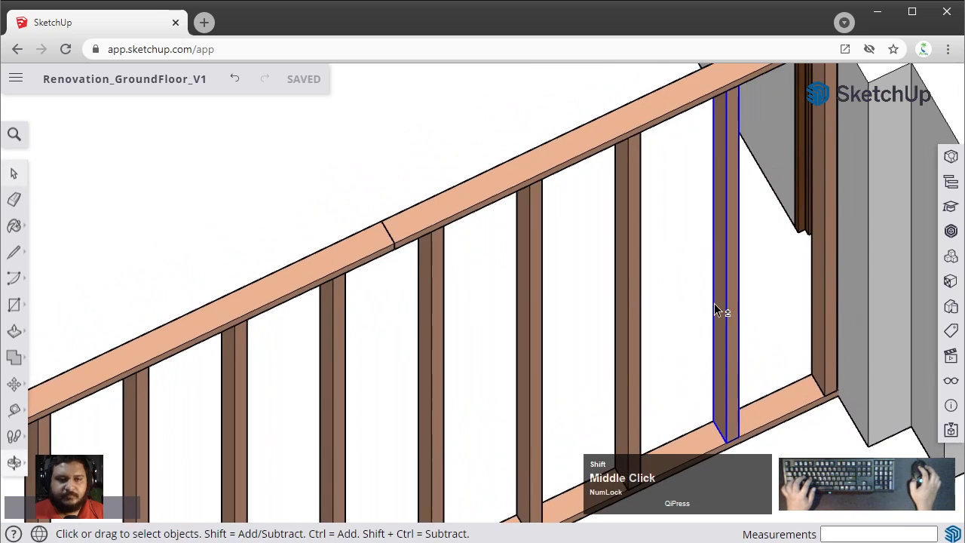
{"action": "key", "text": "Delete"}
Step: Delete the end stud against the existing wall and the extra stud standing beyond that wall
{"action": "left_click", "coordinate": [829, 286]}
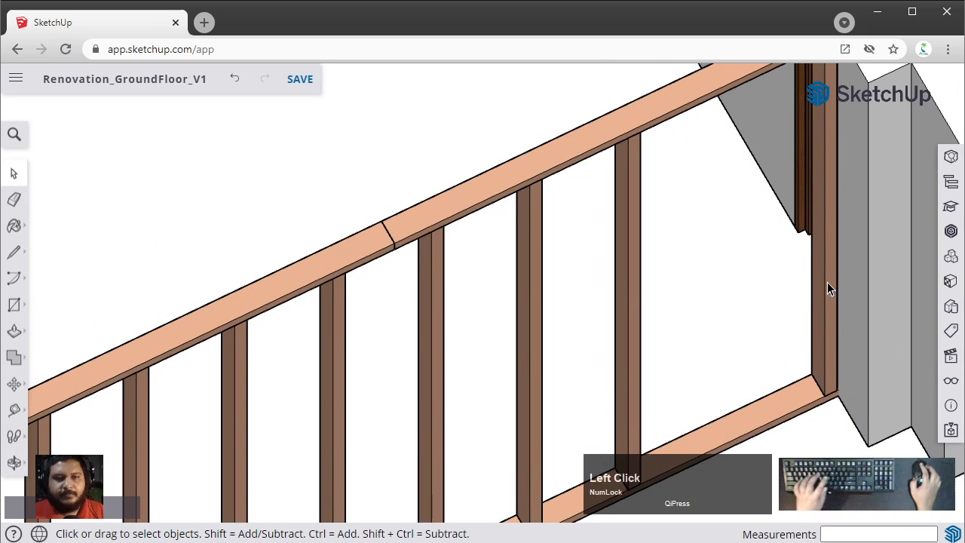
{"action": "scroll", "coordinate": [835, 259], "scroll_direction": "down", "scroll_amount": 2}
{"action": "middle_click_drag", "start_coordinate": [834, 248], "coordinate": [586, 207]}
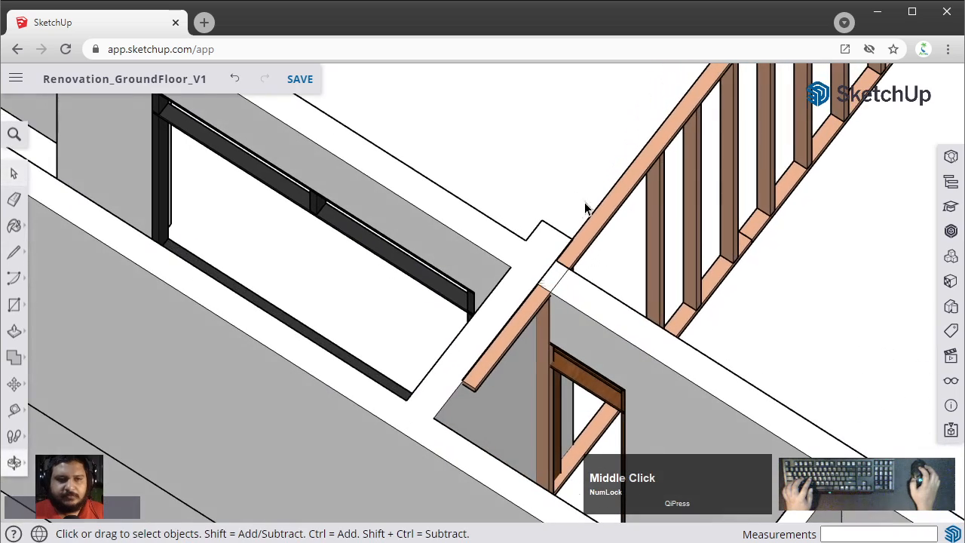
{"action": "left_click", "coordinate": [547, 353]}
{"action": "scroll", "coordinate": [533, 382], "scroll_direction": "up", "scroll_amount": 3}
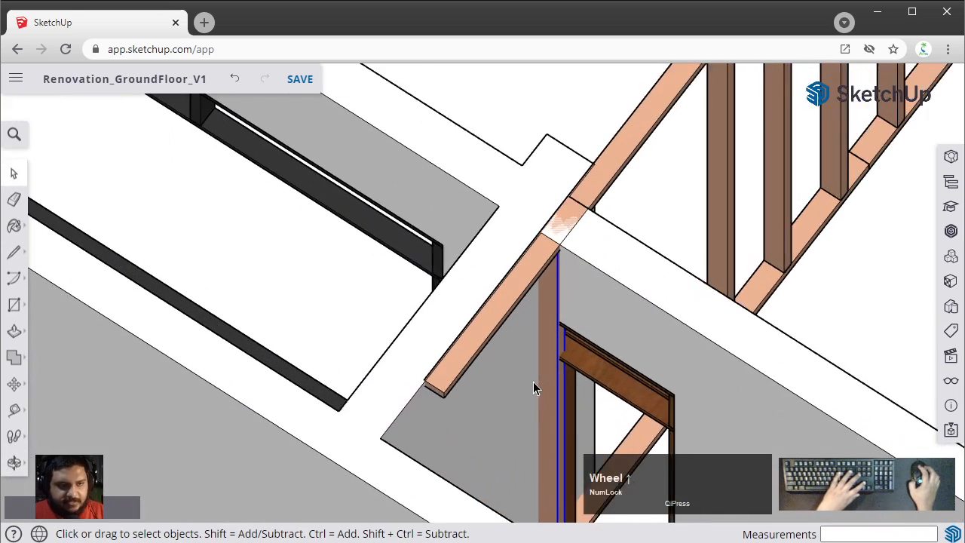
{"action": "scroll", "coordinate": [533, 386], "scroll_direction": "down", "scroll_amount": 4}
{"action": "middle_click_drag", "start_coordinate": [533, 388], "coordinate": [528, 362]}
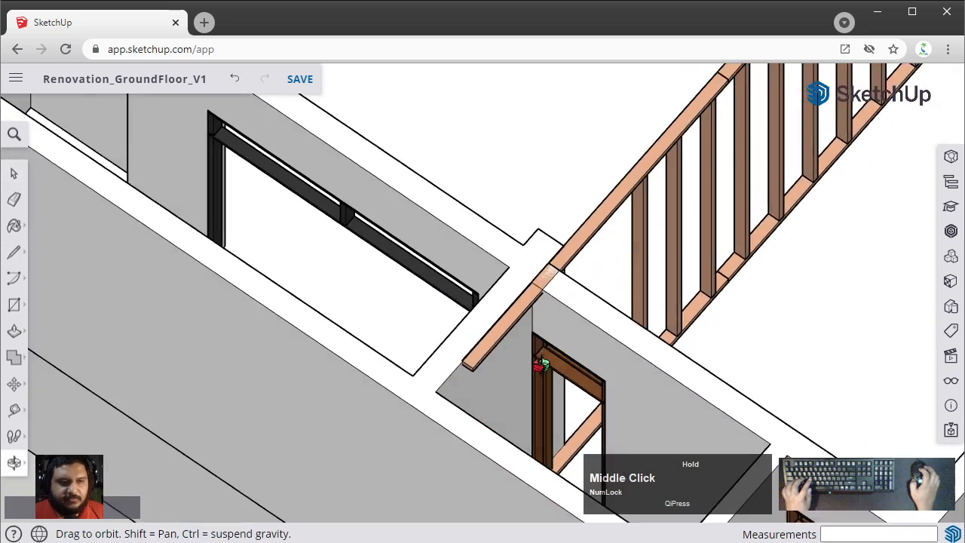
Step: Push the end face of the extended top plate back to the outer edge of the last remaining stud
{"action": "scroll", "coordinate": [502, 340], "scroll_direction": "up", "scroll_amount": 3}
{"action": "scroll", "coordinate": [456, 341], "scroll_direction": "up", "scroll_amount": 3}
{"action": "left_click", "coordinate": [458, 345]}
{"action": "double_click", "coordinate": [458, 345]}
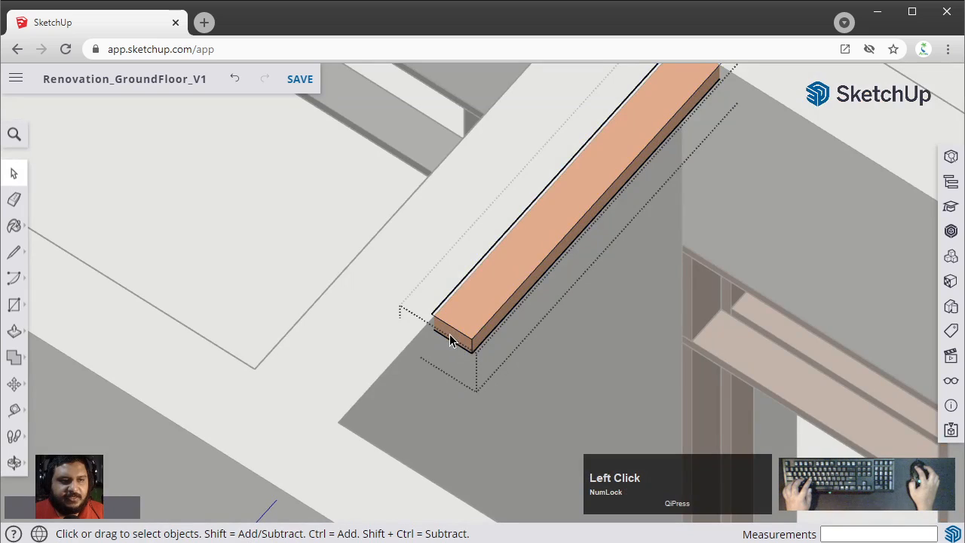
{"action": "key", "text": "p"}
{"action": "scroll", "coordinate": [614, 166], "scroll_direction": "down", "scroll_amount": 2}
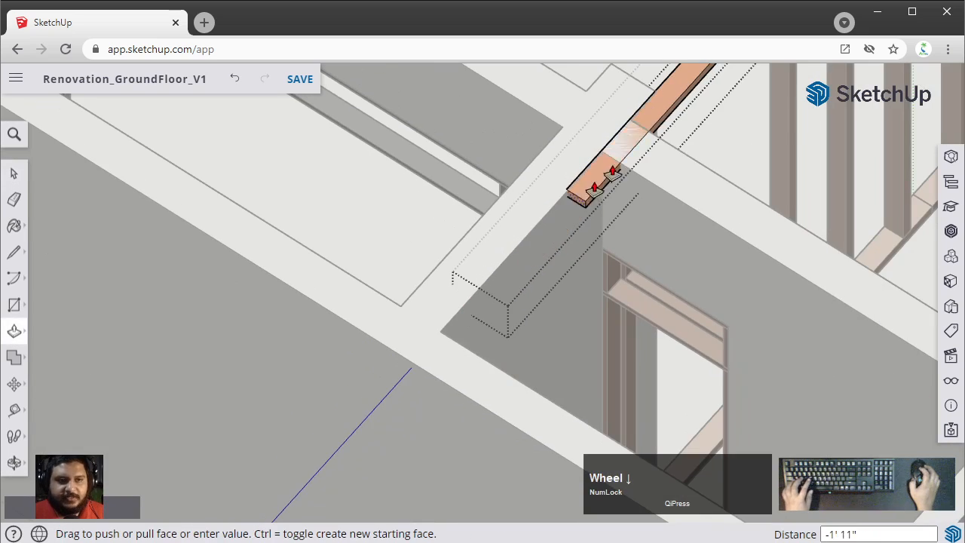
{"action": "middle_click_drag", "start_coordinate": [613, 166], "coordinate": [624, 226]}
{"action": "scroll", "coordinate": [626, 233], "scroll_direction": "up", "scroll_amount": 4}
{"action": "scroll", "coordinate": [628, 234], "scroll_direction": "up", "scroll_amount": 2}
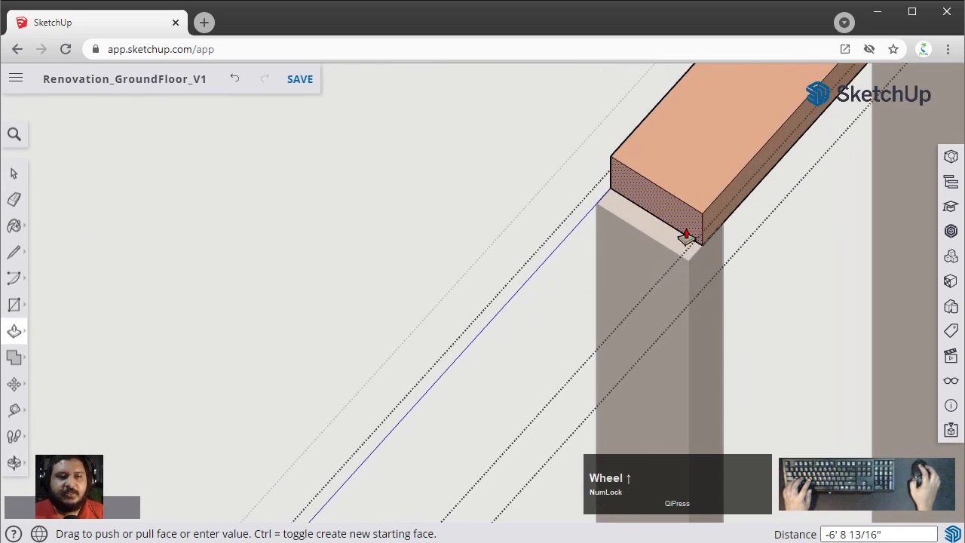
{"action": "left_click", "coordinate": [689, 270]}
{"action": "scroll", "coordinate": [689, 270], "scroll_direction": "down", "scroll_amount": 3}
{"action": "key", "text": "space"}
{"action": "scroll", "coordinate": [532, 193], "scroll_direction": "down", "scroll_amount": 3}
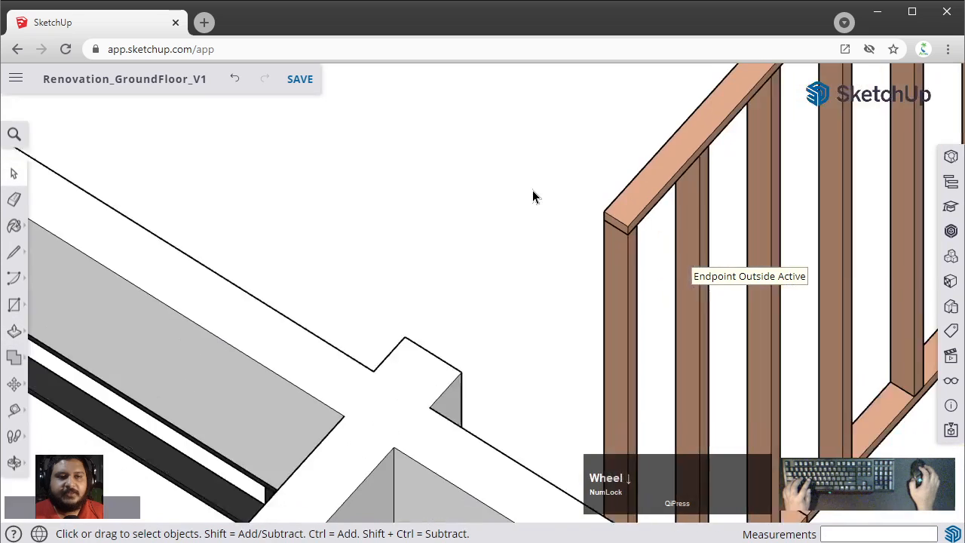
Step: Delete the overlong second piece of the bottom plate
{"action": "middle_click_drag", "start_coordinate": [542, 224], "coordinate": [660, 351]}
{"action": "left_click", "coordinate": [705, 291]}
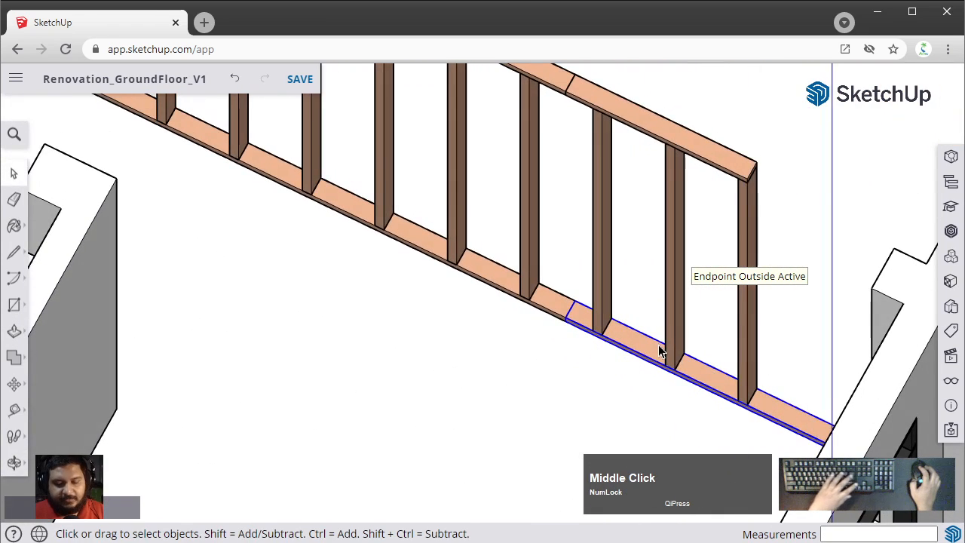
{"action": "left_click", "coordinate": [637, 256]}
Step: Copy the shortened top plate piece straight down from its lower corner onto the end corner of the first bottom plate
{"action": "left_click", "coordinate": [594, 101]}
{"action": "scroll", "coordinate": [588, 101], "scroll_direction": "up", "scroll_amount": 2}
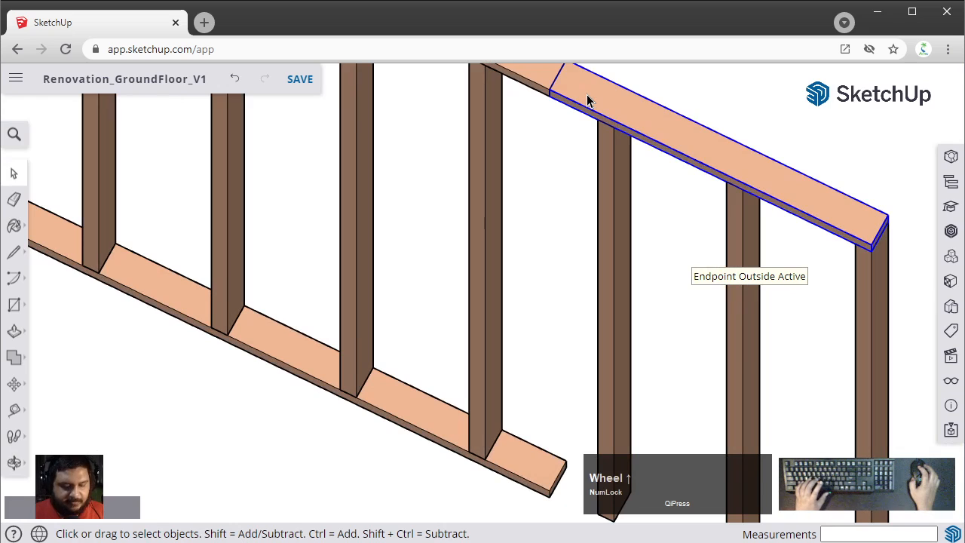
{"action": "key", "text": "m"}
{"action": "scroll", "coordinate": [573, 100], "scroll_direction": "up", "scroll_amount": 2}
{"action": "left_click", "coordinate": [525, 98]}
{"action": "key", "text": "ctrl"}
{"action": "scroll", "coordinate": [535, 233], "scroll_direction": "down", "scroll_amount": 3}
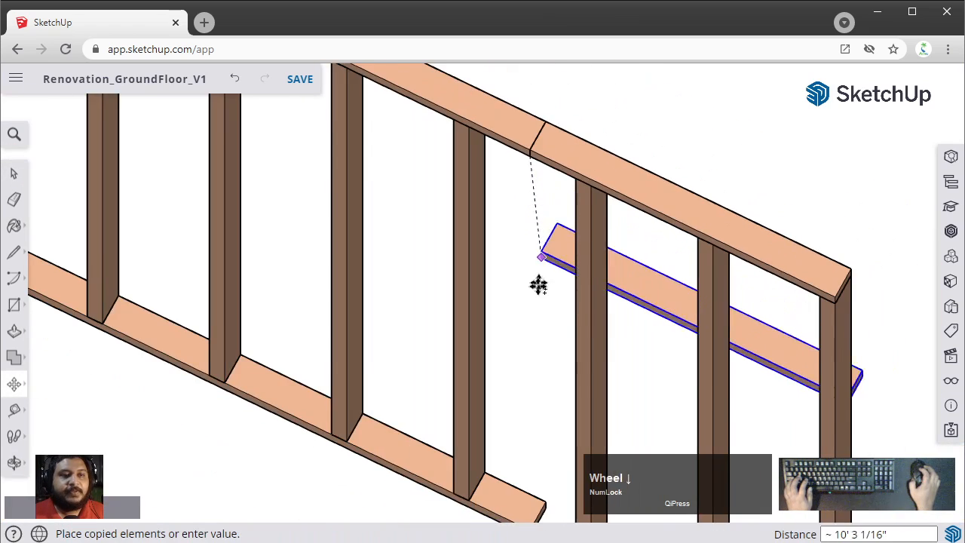
{"action": "middle_click_drag", "start_coordinate": [539, 288], "coordinate": [605, 69], "text": "shift"}
{"action": "scroll", "coordinate": [610, 280], "scroll_direction": "up", "scroll_amount": 4}
{"action": "left_click", "coordinate": [600, 347]}
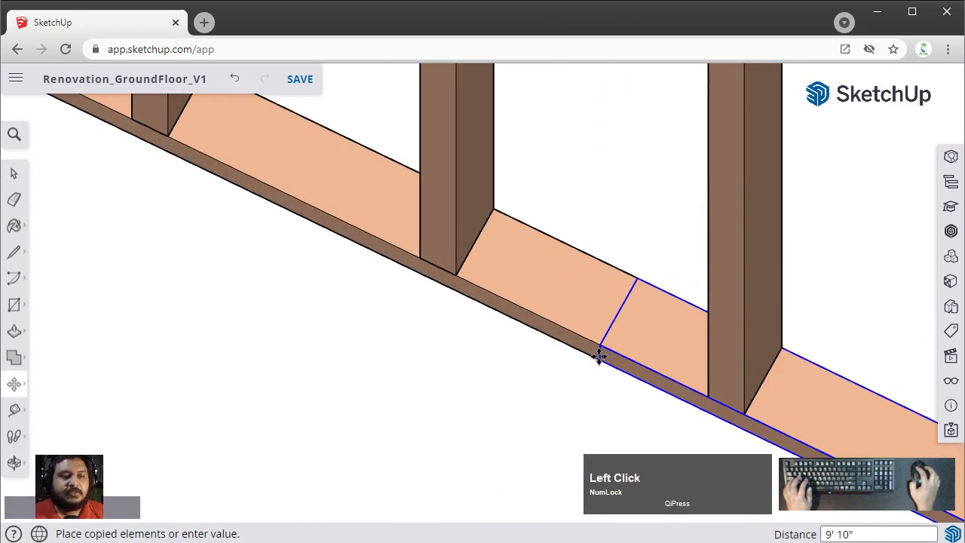
{"action": "key", "text": "space"}
{"action": "scroll", "coordinate": [595, 264], "scroll_direction": "down", "scroll_amount": 3}
{"action": "left_click", "coordinate": [602, 223]}
Step: Review the whole stud wall frame beside the staircase, including its plates, stud spacing and the gap to the far wall
{"action": "scroll", "coordinate": [602, 223], "scroll_direction": "down", "scroll_amount": 3}
{"action": "middle_click_drag", "start_coordinate": [580, 179], "coordinate": [618, 245], "text": "shift"}
{"action": "scroll", "coordinate": [480, 143], "scroll_direction": "down", "scroll_amount": 4}
{"action": "middle_click_drag", "start_coordinate": [480, 143], "coordinate": [577, 264], "text": "shift"}
{"action": "middle_click_drag", "start_coordinate": [576, 264], "coordinate": [414, 267]}
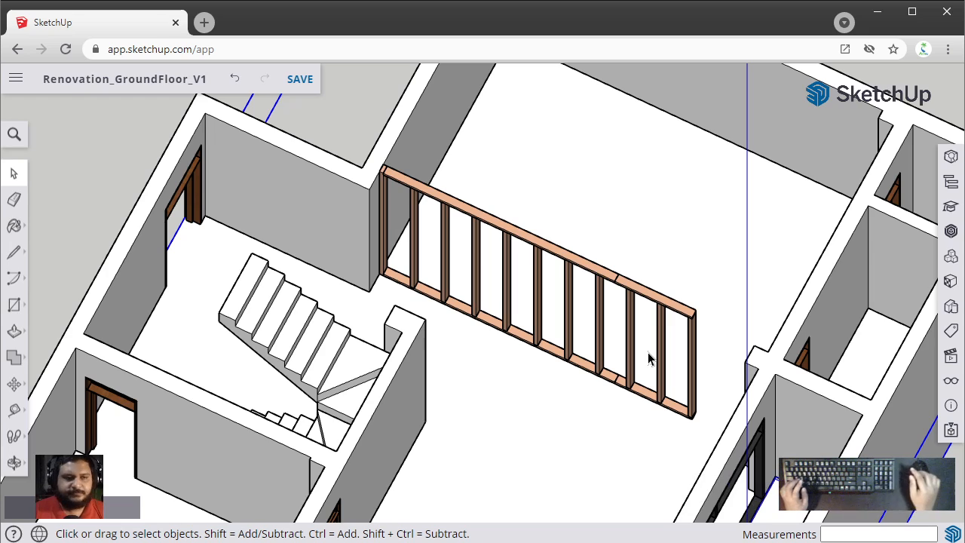
{"action": "scroll", "coordinate": [647, 352], "scroll_direction": "up", "scroll_amount": 1}
{"action": "scroll", "coordinate": [580, 312], "scroll_direction": "up", "scroll_amount": 3}
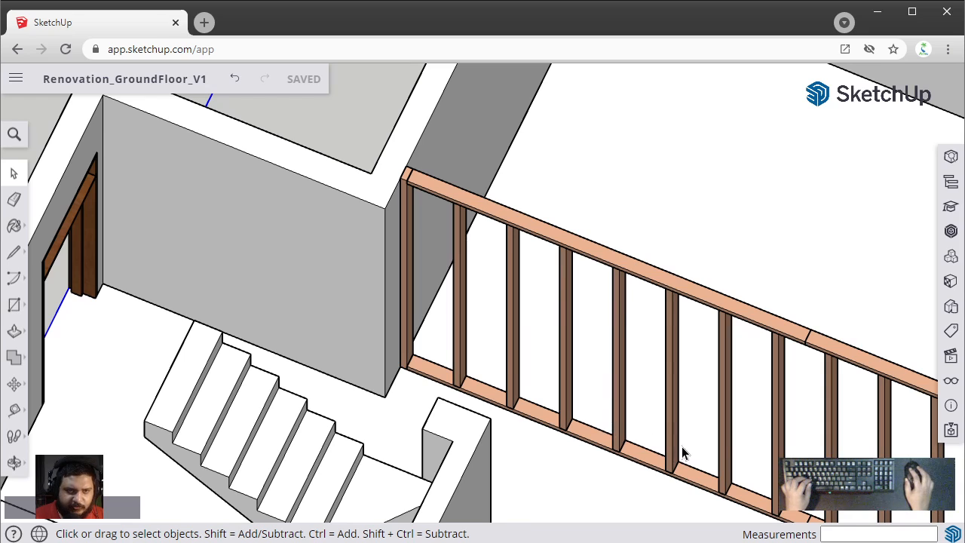
{"action": "middle_click_drag", "start_coordinate": [827, 440], "coordinate": [651, 375], "text": "shift"}
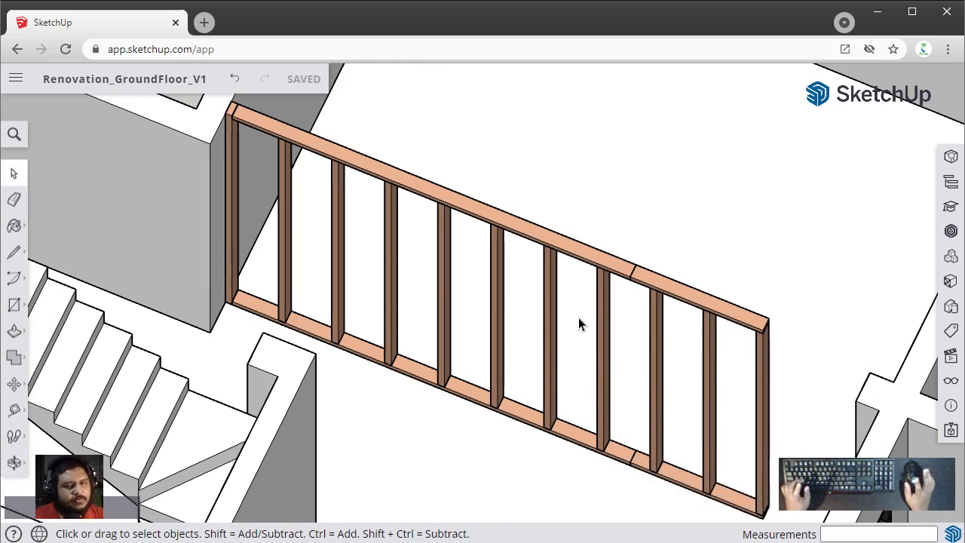
{"action": "key", "text": "shift"}
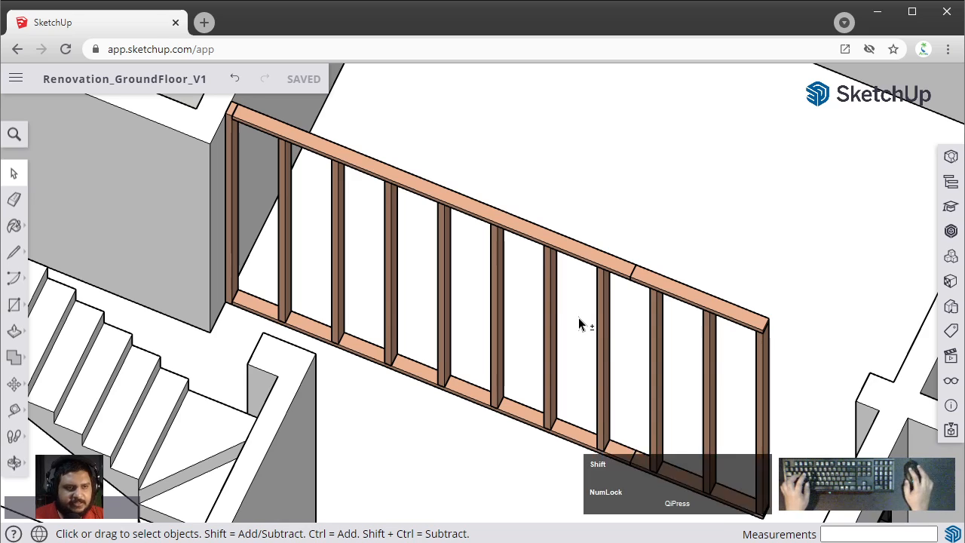
{"action": "middle_click_drag", "start_coordinate": [578, 317], "coordinate": [470, 344]}
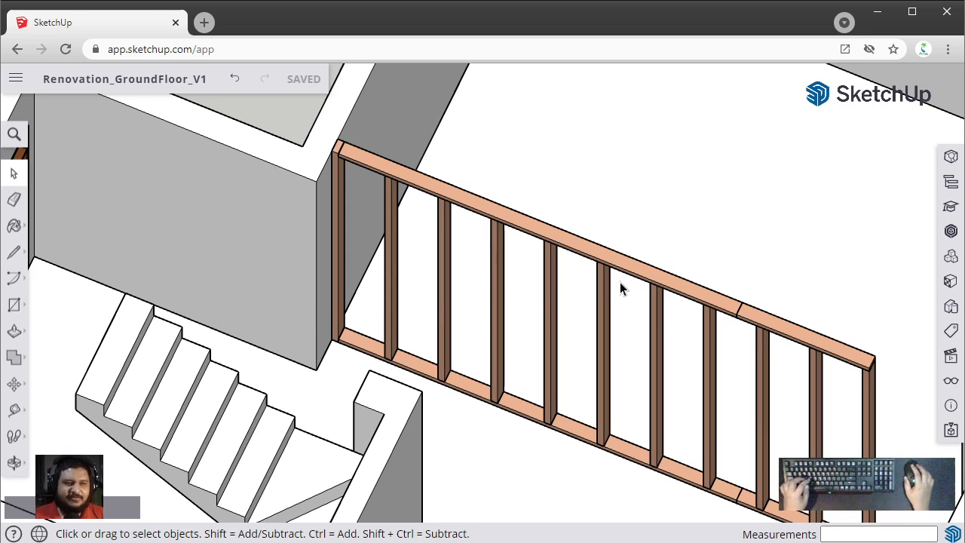
{"action": "scroll", "coordinate": [620, 283], "scroll_direction": "down", "scroll_amount": 2}
{"action": "scroll", "coordinate": [621, 284], "scroll_direction": "up", "scroll_amount": 5}
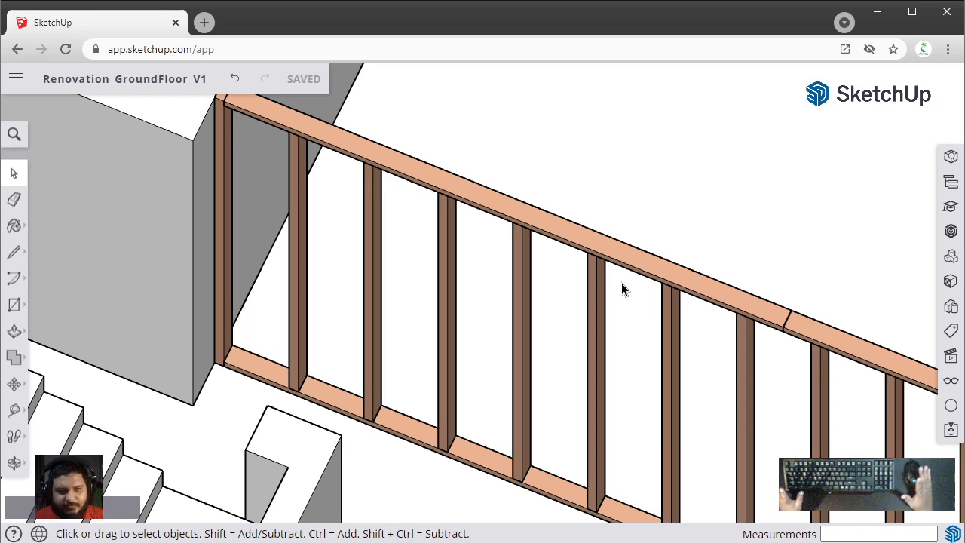
{"action": "scroll", "coordinate": [753, 344], "scroll_direction": "down", "scroll_amount": 5}
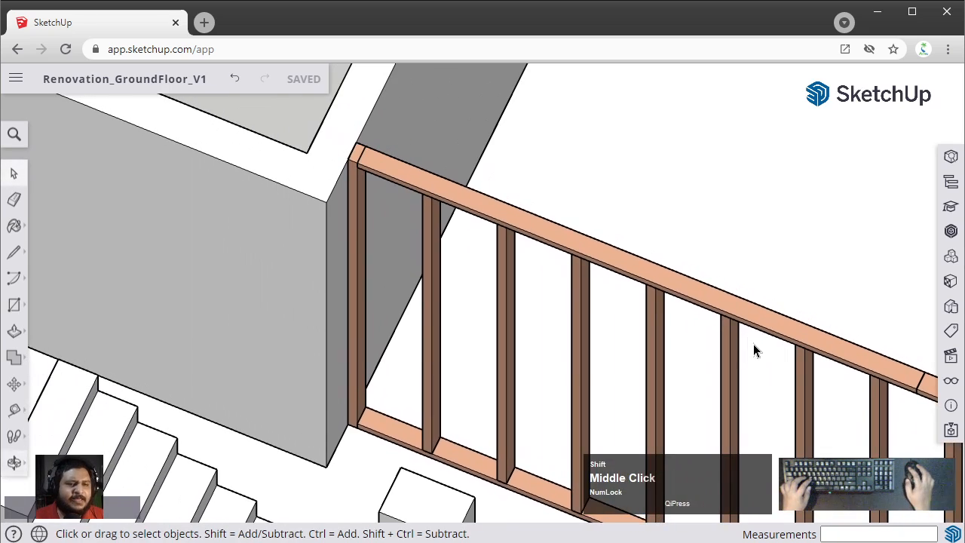
{"action": "scroll", "coordinate": [637, 288], "scroll_direction": "up", "scroll_amount": 6}
{"action": "scroll", "coordinate": [550, 287], "scroll_direction": "down", "scroll_amount": 2}
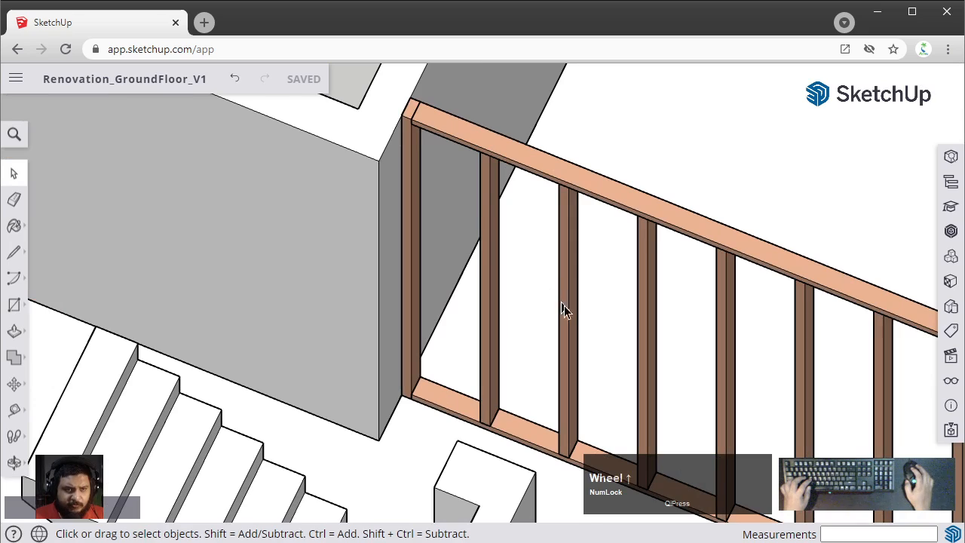
Step: Examine the junction between the stud wall frame and the existing wall, along with the room behind it
{"action": "middle_click_drag", "start_coordinate": [563, 306], "coordinate": [467, 332]}
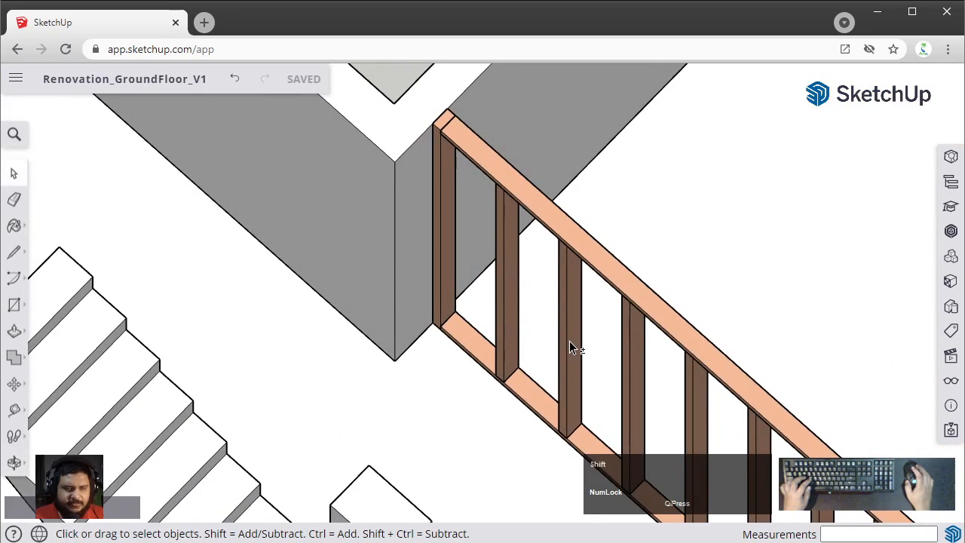
{"action": "middle_click_drag", "start_coordinate": [569, 340], "coordinate": [523, 366]}
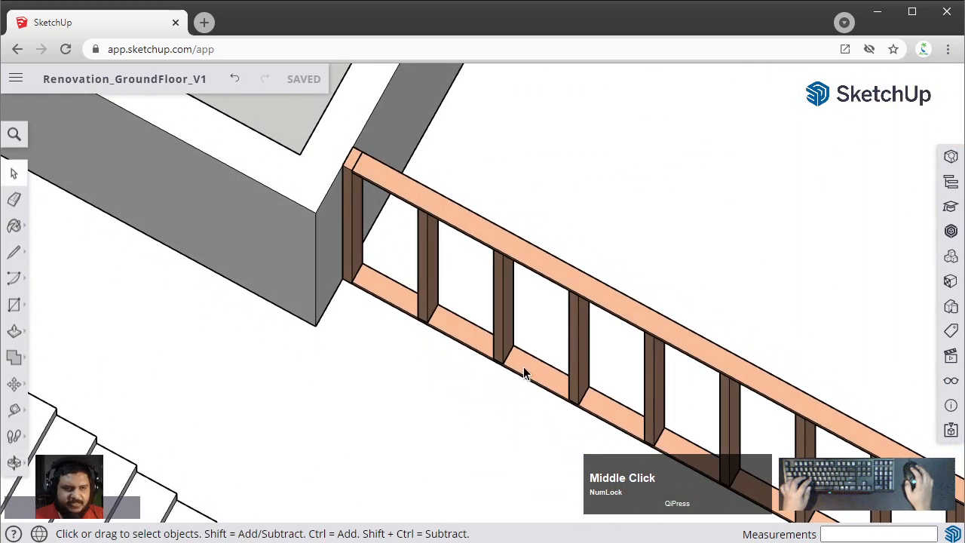
{"action": "middle_click_drag", "start_coordinate": [509, 324], "coordinate": [506, 261]}
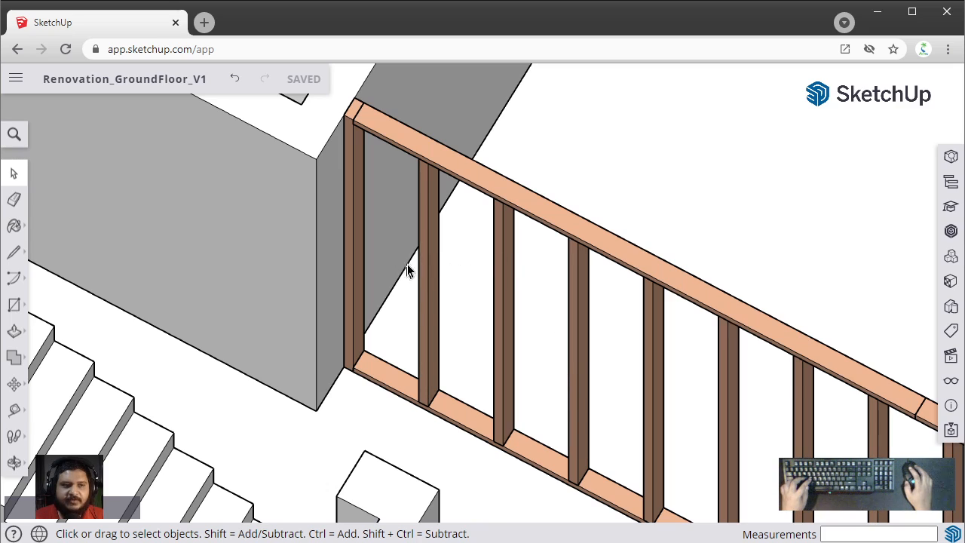
{"action": "middle_click_drag", "start_coordinate": [437, 248], "coordinate": [501, 290]}
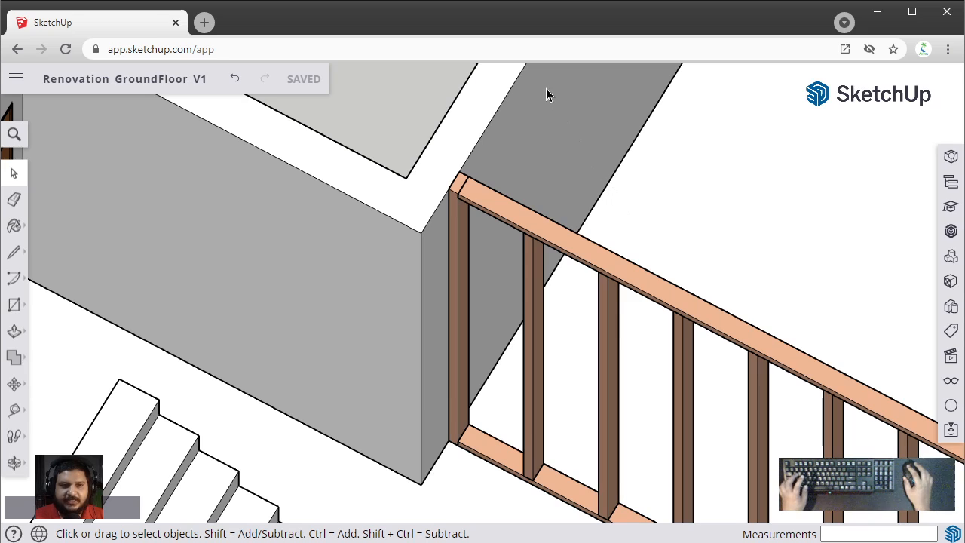
{"action": "scroll", "coordinate": [599, 276], "scroll_direction": "down", "scroll_amount": 2}
{"action": "middle_click_drag", "start_coordinate": [598, 276], "coordinate": [613, 280]}
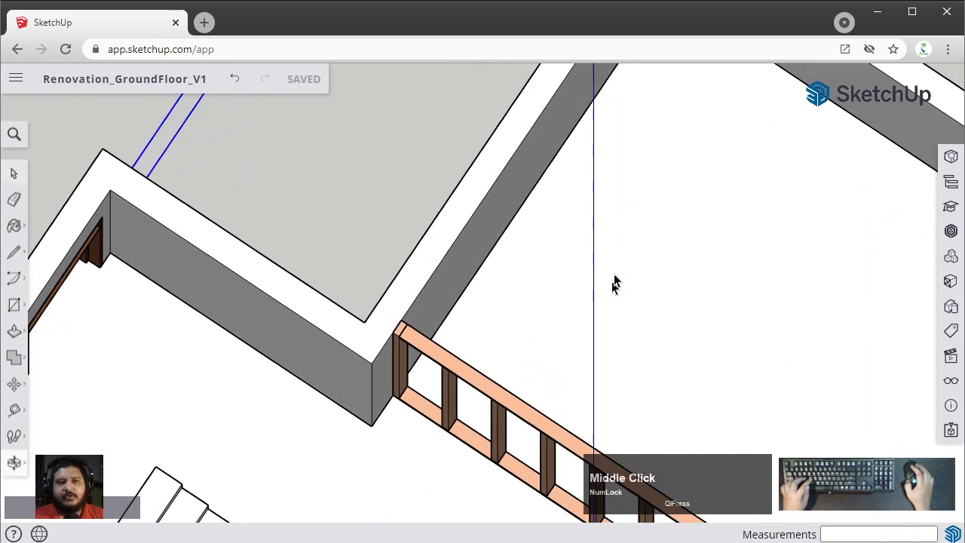
{"action": "middle_click_drag", "start_coordinate": [659, 155], "coordinate": [600, 179]}
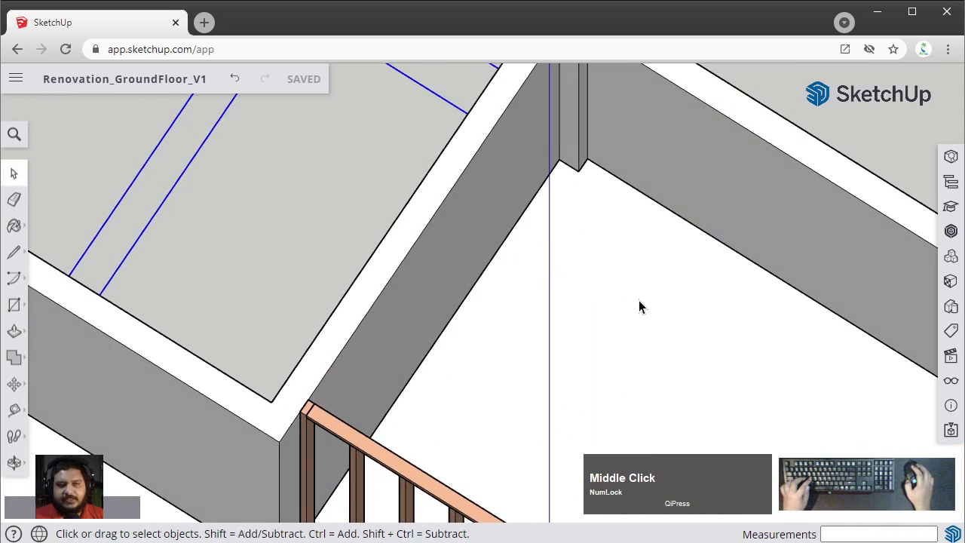
{"action": "middle_click_drag", "start_coordinate": [640, 280], "coordinate": [533, 227]}
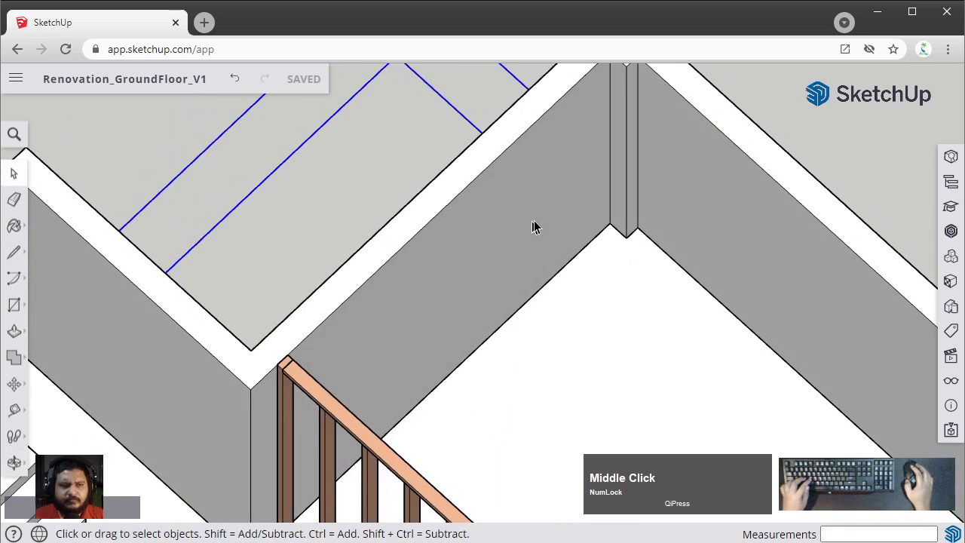
{"action": "middle_click_drag", "start_coordinate": [561, 195], "coordinate": [485, 183]}
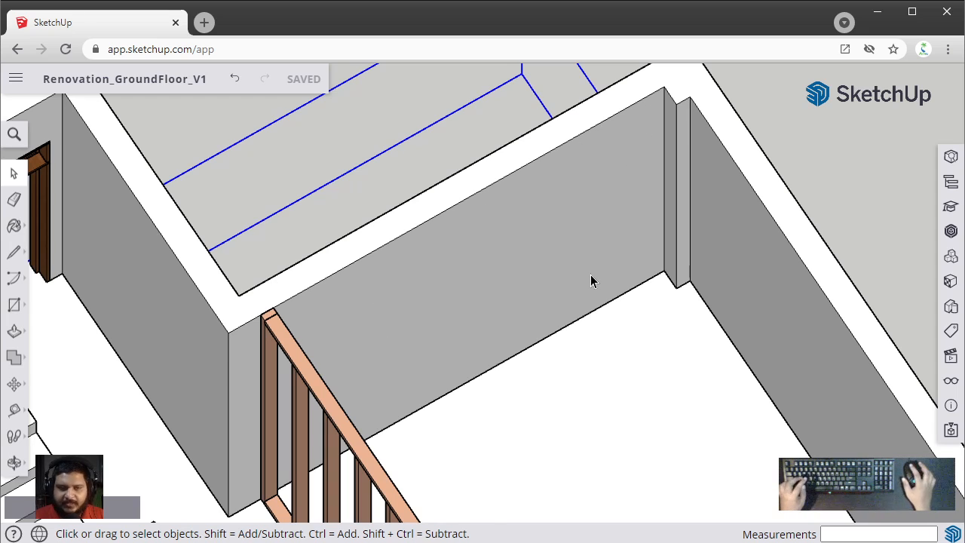
{"action": "scroll", "coordinate": [590, 279], "scroll_direction": "down", "scroll_amount": 2}
{"action": "middle_click_drag", "start_coordinate": [590, 279], "coordinate": [571, 199]}
{"action": "middle_click_drag", "start_coordinate": [510, 231], "coordinate": [567, 263]}
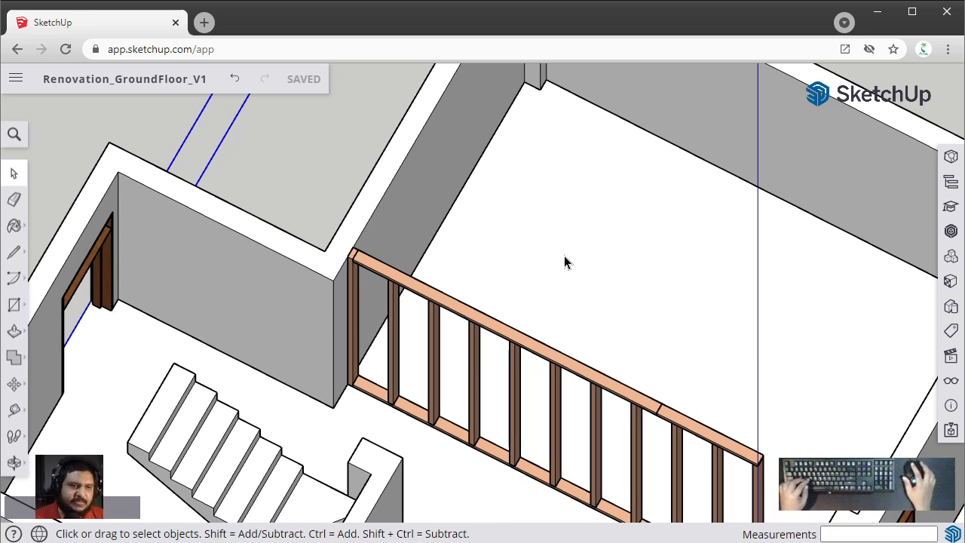
Step: Examine the full length of the stud frame and the existing doorways on the opposite side of the room
{"action": "middle_click_drag", "start_coordinate": [563, 255], "coordinate": [538, 231]}
{"action": "middle_click_drag", "start_coordinate": [440, 431], "coordinate": [540, 362]}
{"action": "scroll", "coordinate": [540, 362], "scroll_direction": "up", "scroll_amount": 2}
{"action": "middle_click_drag", "start_coordinate": [621, 341], "coordinate": [492, 321]}
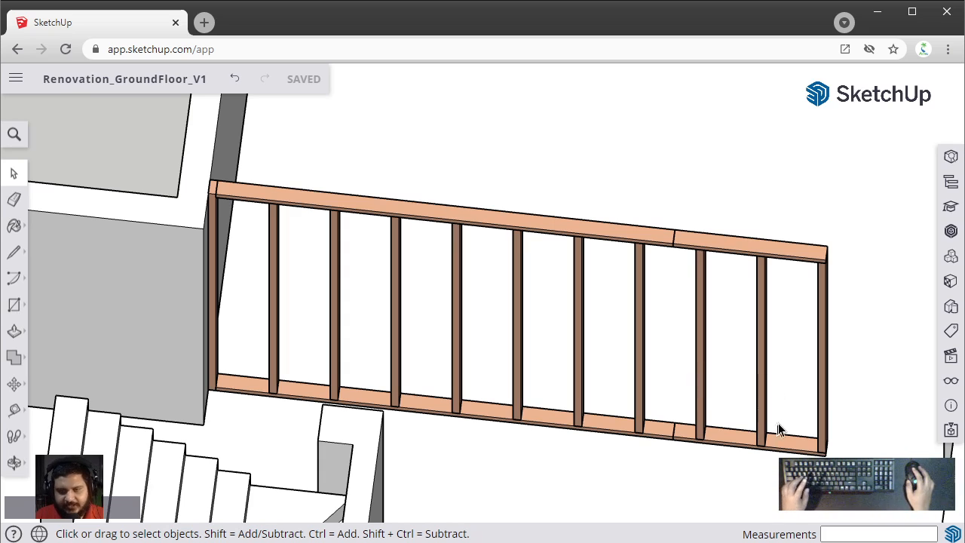
{"action": "middle_click_drag", "start_coordinate": [778, 423], "coordinate": [825, 351]}
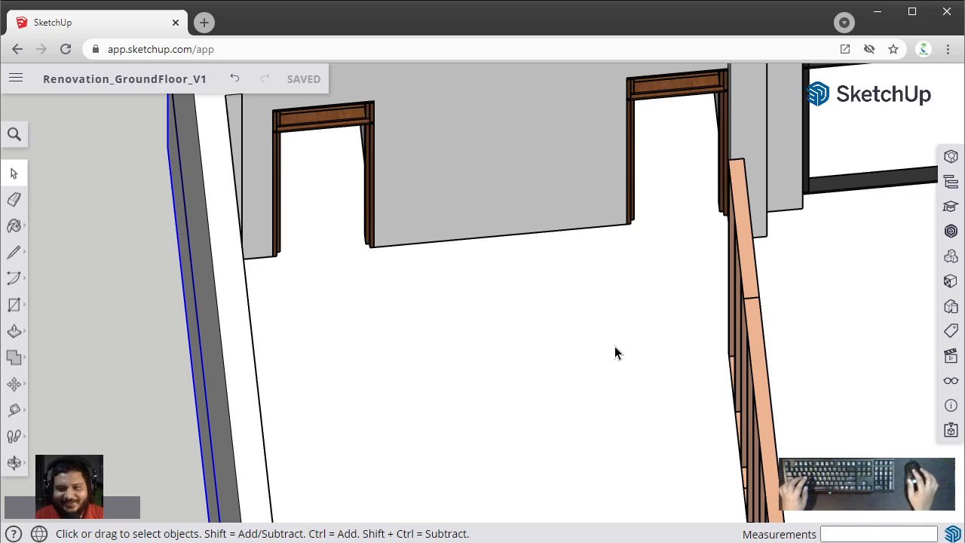
{"action": "middle_click_drag", "start_coordinate": [643, 205], "coordinate": [575, 188]}
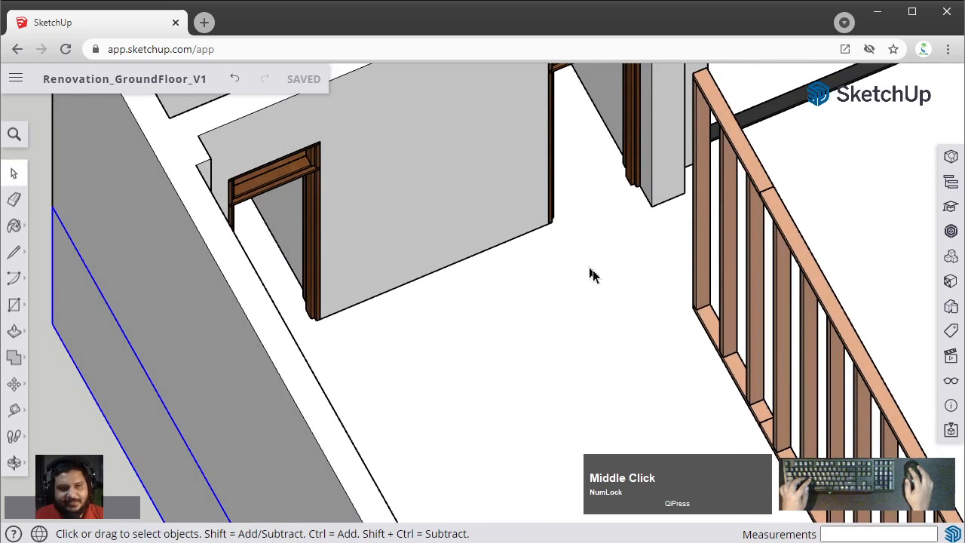
{"action": "middle_click_drag", "start_coordinate": [752, 239], "coordinate": [475, 298]}
{"action": "middle_click_drag", "start_coordinate": [698, 420], "coordinate": [483, 377]}
{"action": "middle_click_drag", "start_coordinate": [482, 377], "coordinate": [656, 271], "text": "shift"}
{"action": "scroll", "coordinate": [575, 333], "scroll_direction": "up", "scroll_amount": 5}
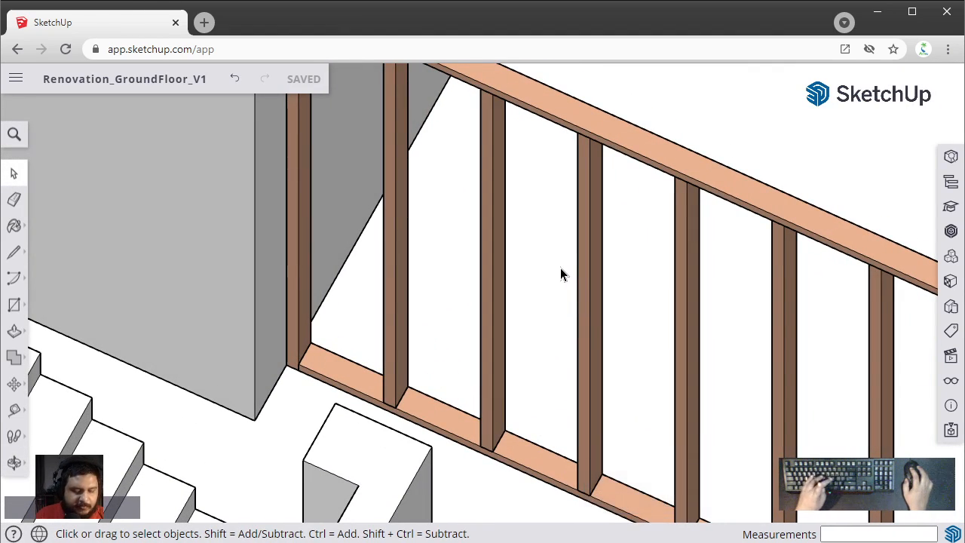
{"action": "key", "text": "l"}
{"action": "scroll", "coordinate": [500, 446], "scroll_direction": "up", "scroll_amount": 3}
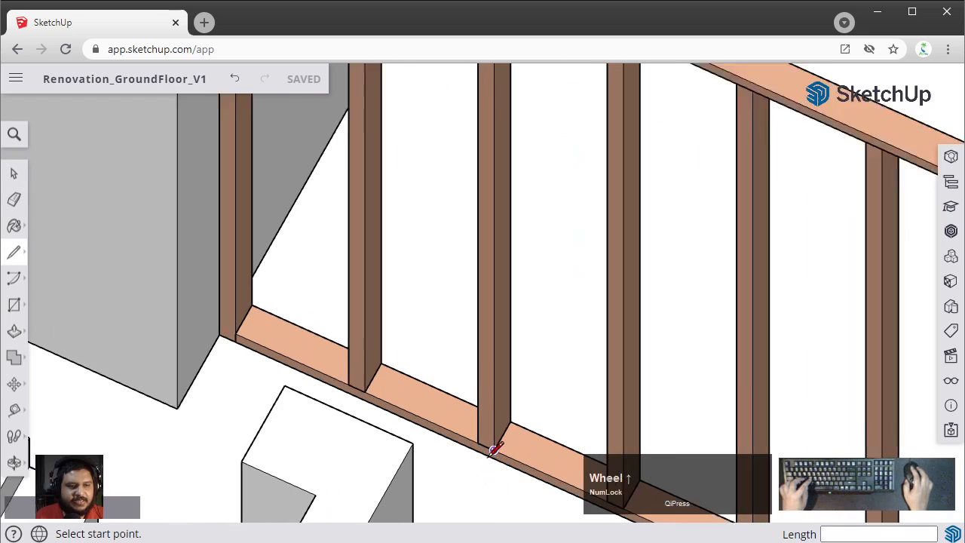
{"action": "left_click", "coordinate": [493, 449]}
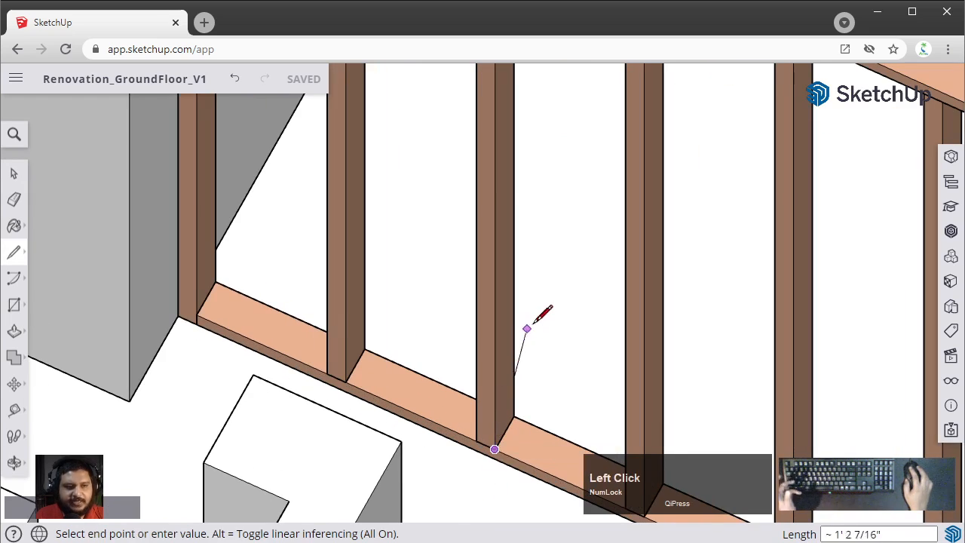
{"action": "scroll", "coordinate": [532, 323], "scroll_direction": "down", "scroll_amount": 3}
{"action": "key", "text": "space"}
{"action": "left_click", "coordinate": [626, 164]}
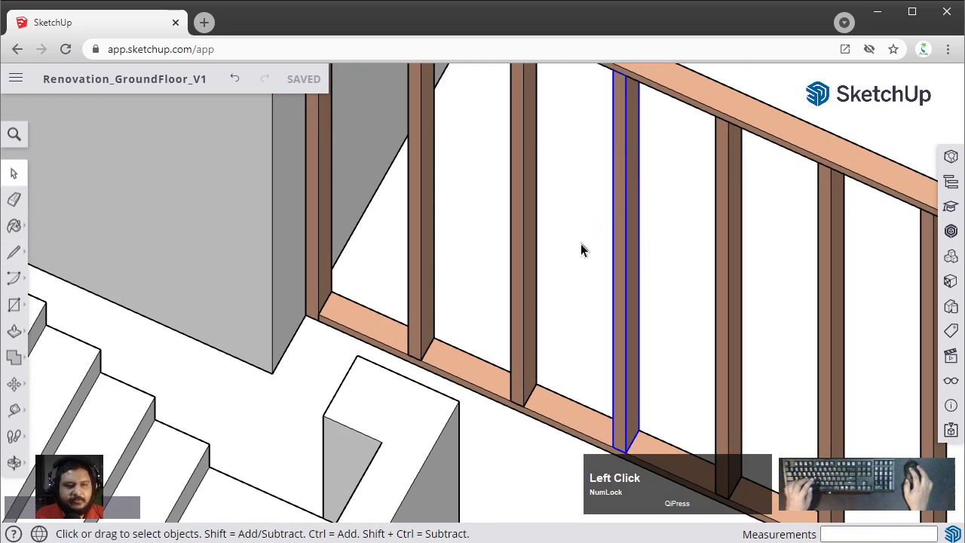
{"action": "left_click", "coordinate": [556, 415]}
Step: Draw an 80" vertical line upward from the bottom front corner of the third stud
{"action": "key", "text": "l"}
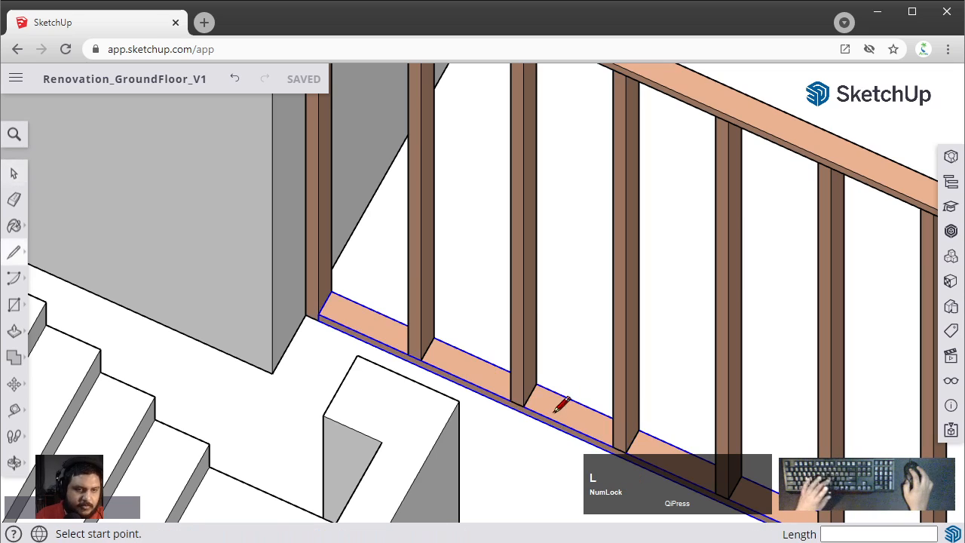
{"action": "left_click", "coordinate": [521, 406]}
{"action": "middle_click_drag", "start_coordinate": [581, 241], "coordinate": [548, 300], "text": "shift"}
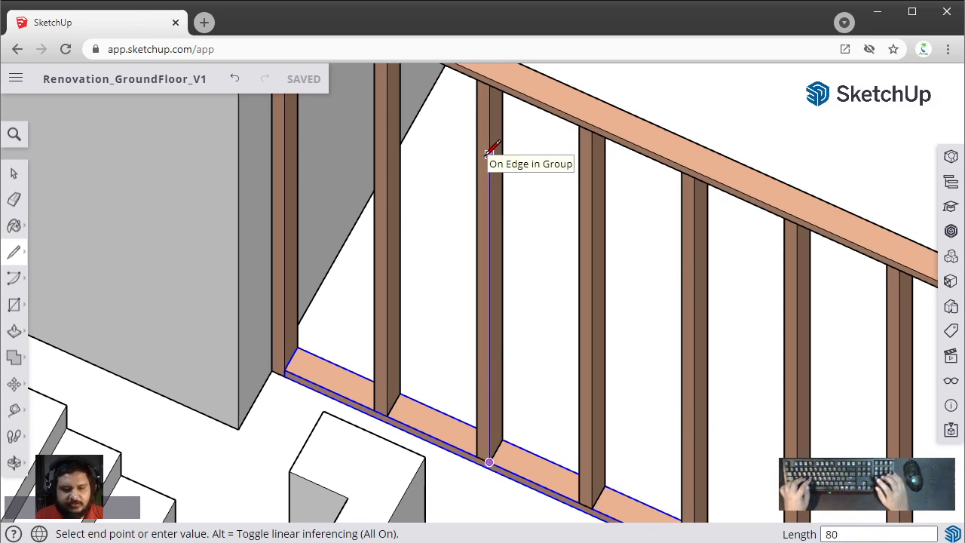
{"action": "key", "text": "Return"}
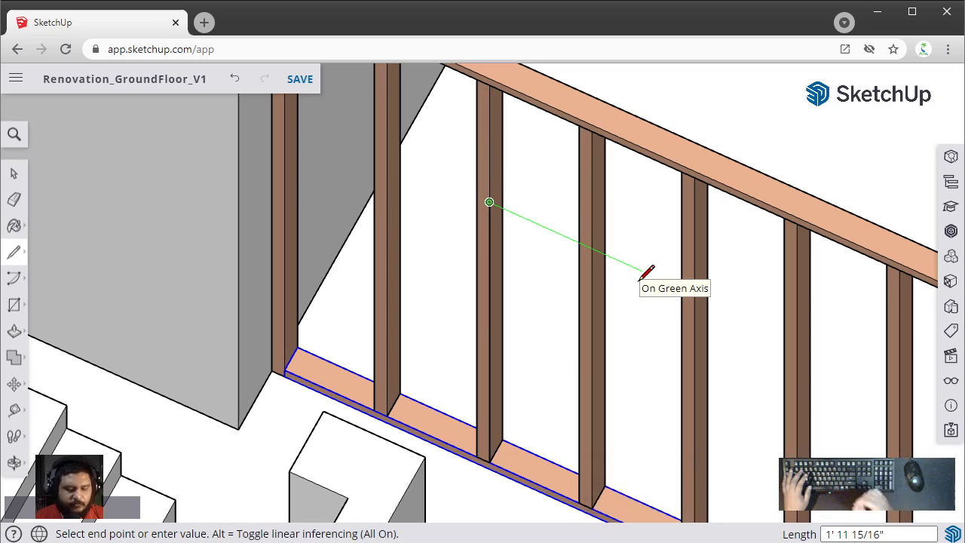
Step: Continue the outline with a 29" top edge along the green axis, a vertical down to the bottom plate and a closing edge to the start
{"action": "type", "text": "28"}
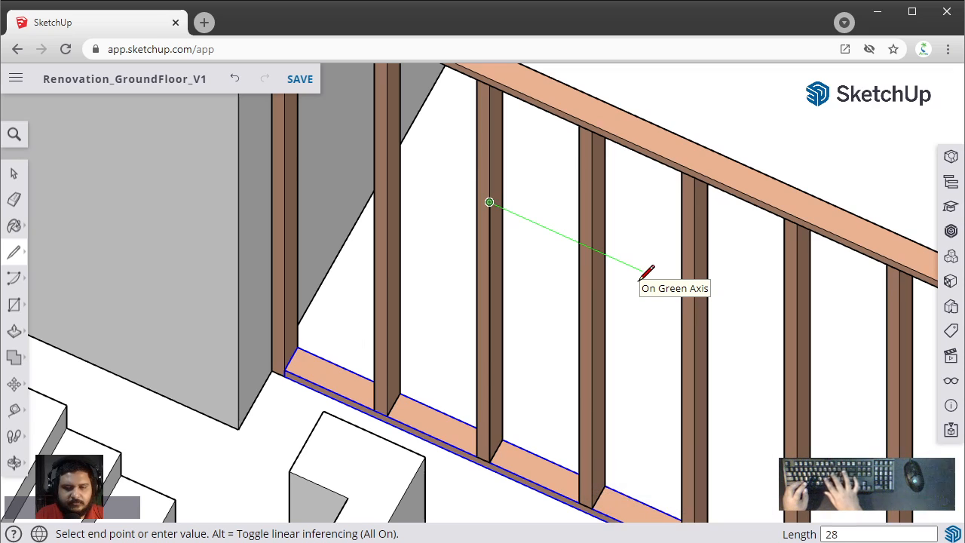
{"action": "key", "text": "BackSpace"}
{"action": "type", "text": "9"}
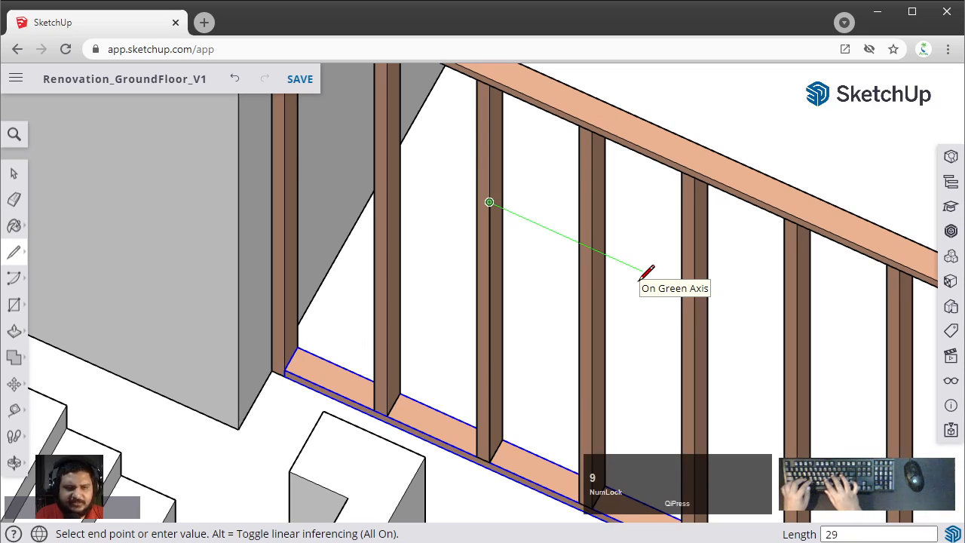
{"action": "key", "text": "Return"}
{"action": "mouse_move", "coordinate": [646, 473]}
{"action": "middle_mouse_down"}
{"action": "mouse_move", "coordinate": [646, 355]}
{"action": "mouse_move", "coordinate": [674, 370]}
{"action": "middle_mouse_up"}
{"action": "left_click", "coordinate": [689, 431]}
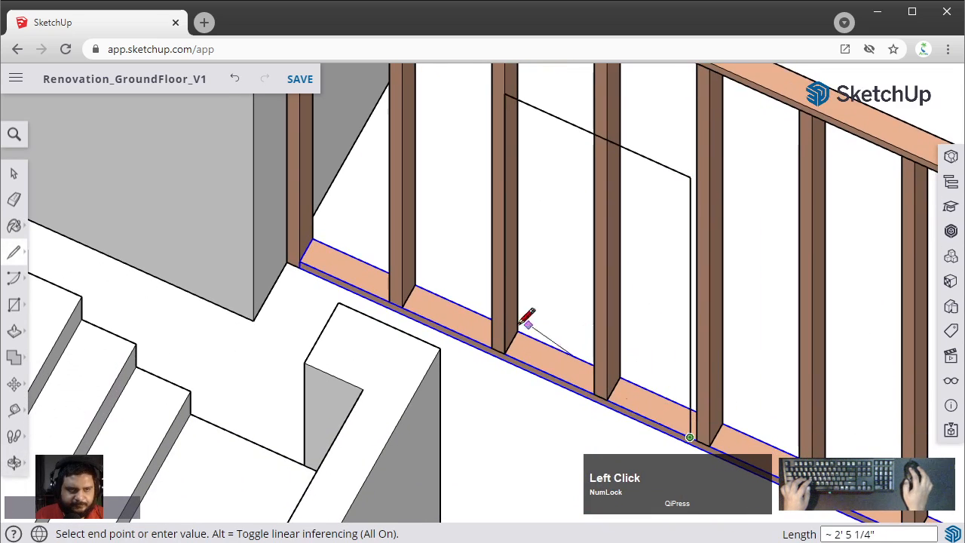
{"action": "left_click", "coordinate": [505, 355]}
Step: Extrude the rectangular face 3/4" into a thin panel and make it a group
{"action": "key", "text": "space"}
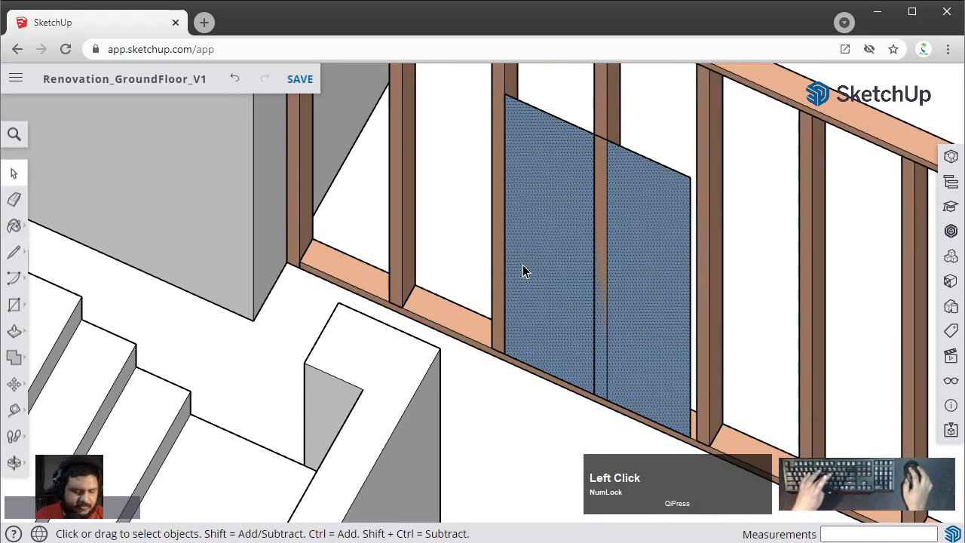
{"action": "key", "text": "p"}
{"action": "left_click_drag", "start_coordinate": [524, 271], "coordinate": [526, 266]}
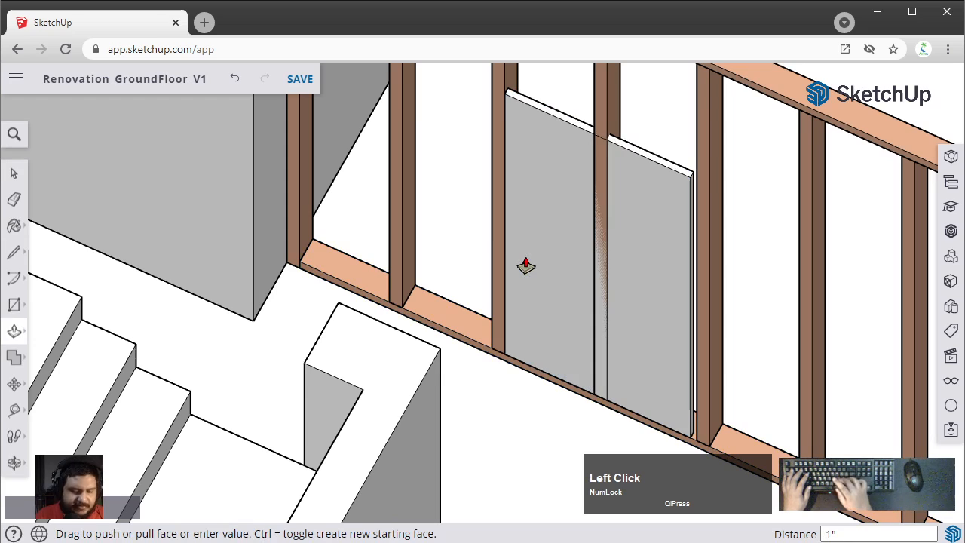
{"action": "type", "text": "3/4"}
{"action": "key", "text": "Return"}
{"action": "key", "text": "space"}
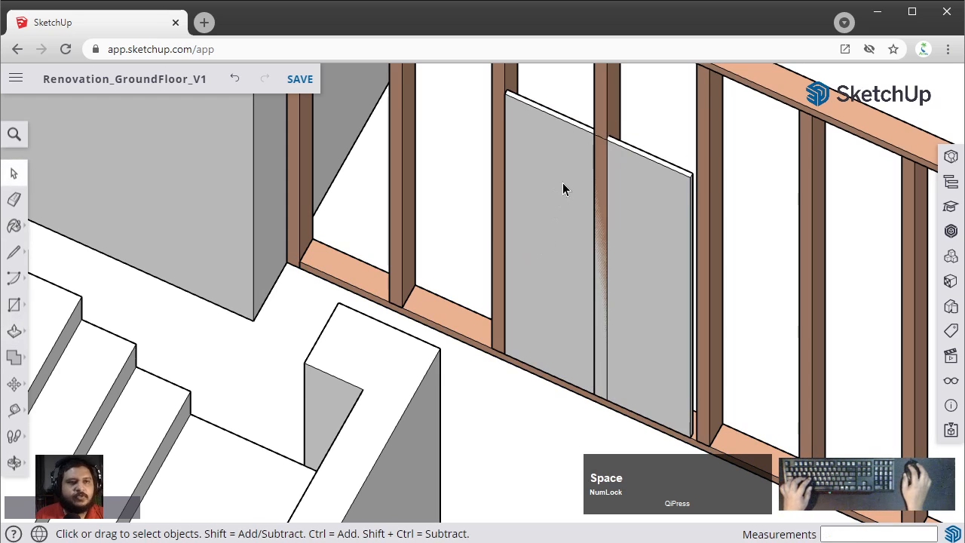
{"action": "left_click", "coordinate": [562, 183]}
{"action": "right_click", "coordinate": [562, 183]}
{"action": "left_click", "coordinate": [625, 369]}
Step: Examine how the panel sits against the studs, including the gap between its free side and the next stud
{"action": "scroll", "coordinate": [643, 359], "scroll_direction": "down", "scroll_amount": 2}
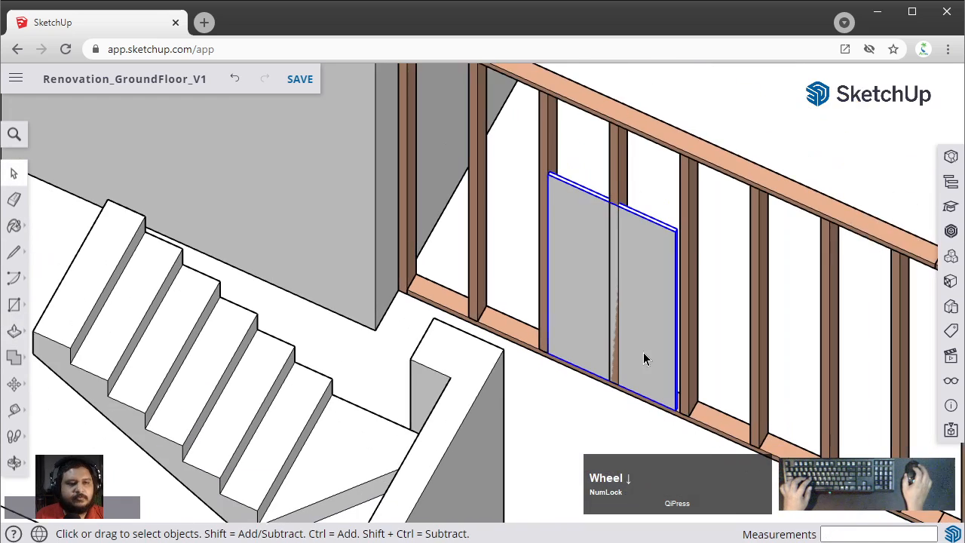
{"action": "middle_click_drag", "start_coordinate": [643, 265], "coordinate": [607, 277]}
{"action": "middle_click_drag", "start_coordinate": [756, 309], "coordinate": [736, 233], "text": "shift"}
{"action": "middle_click_drag", "start_coordinate": [590, 188], "coordinate": [693, 227]}
{"action": "scroll", "coordinate": [581, 211], "scroll_direction": "up", "scroll_amount": 3}
{"action": "left_click", "coordinate": [645, 234]}
{"action": "scroll", "coordinate": [698, 231], "scroll_direction": "up", "scroll_amount": 3}
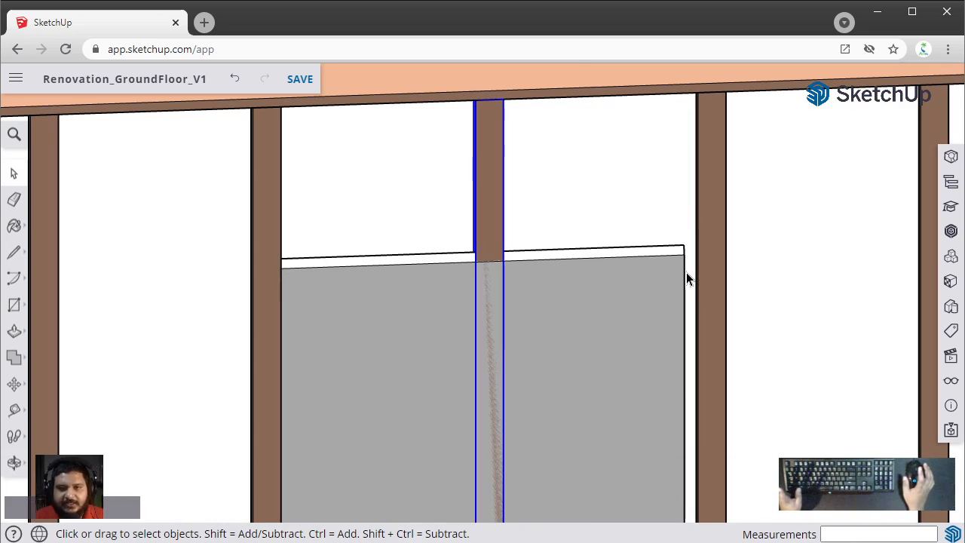
{"action": "middle_click_drag", "start_coordinate": [686, 277], "coordinate": [685, 239]}
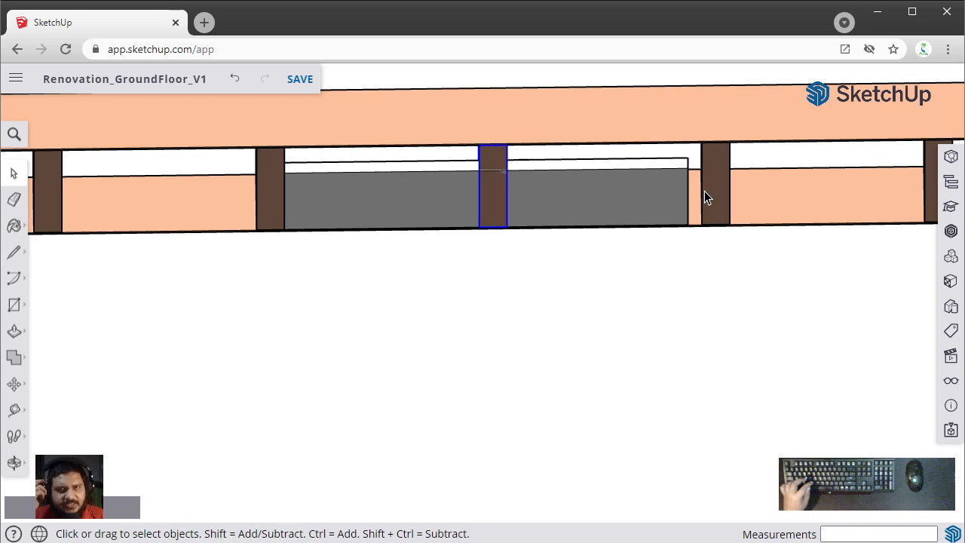
Step: Inside the panel group, push the free side's narrow vertical face inward by 1"
{"action": "middle_click_drag", "start_coordinate": [678, 211], "coordinate": [455, 188]}
{"action": "scroll", "coordinate": [784, 327], "scroll_direction": "up", "scroll_amount": 3}
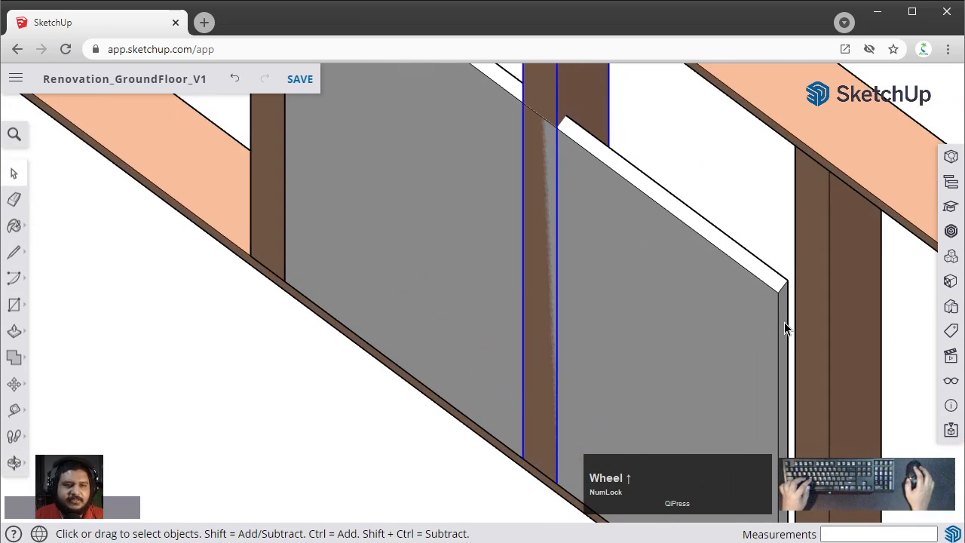
{"action": "triple_click", "coordinate": [783, 309]}
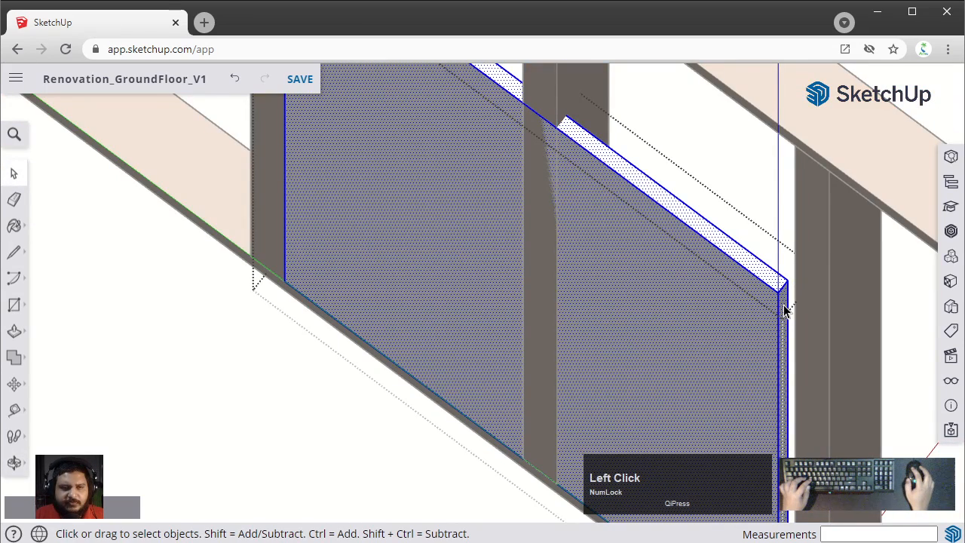
{"action": "left_click", "coordinate": [782, 305]}
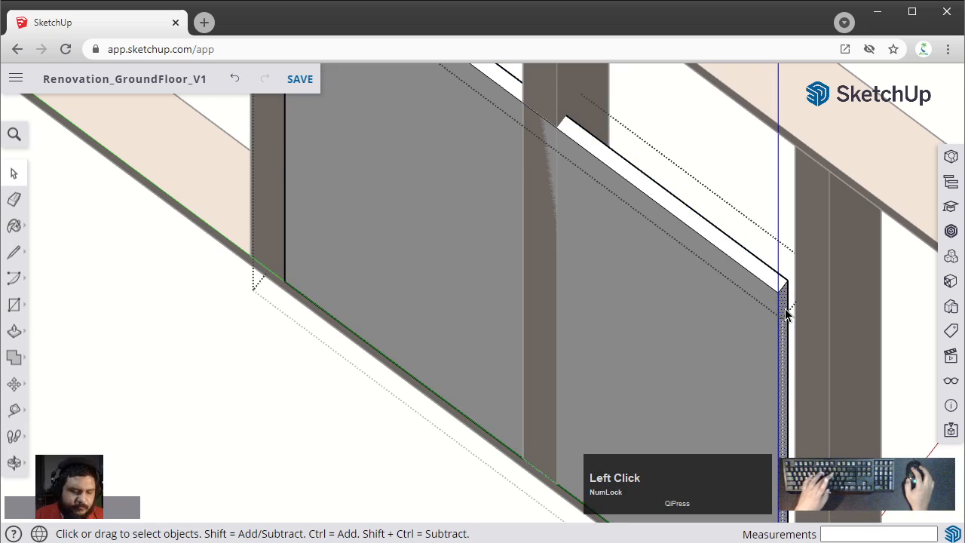
{"action": "key", "text": "p"}
{"action": "left_click", "coordinate": [784, 310]}
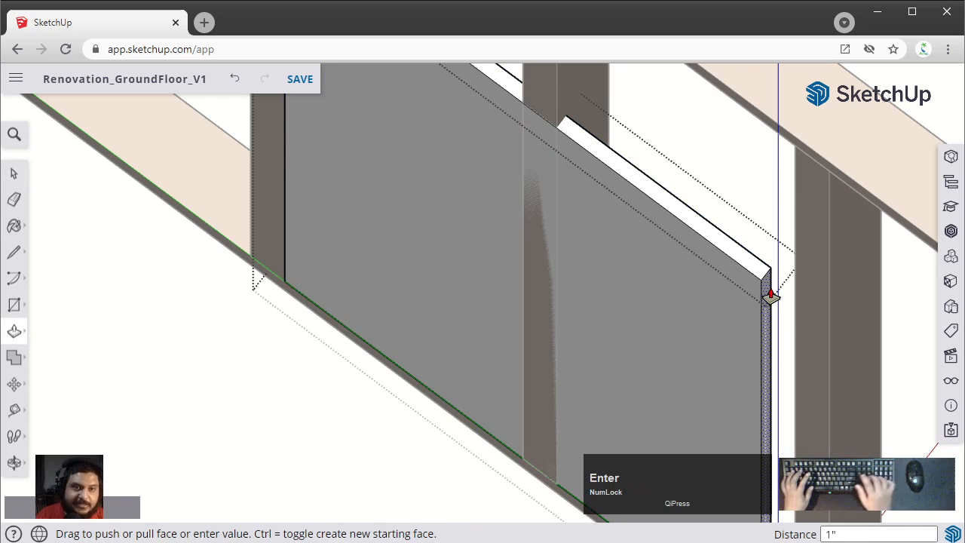
{"action": "key", "text": "space"}
Step: Examine the narrowed panel within the stud frame, checking its clearance to the neighbouring studs and the stud behind it
{"action": "scroll", "coordinate": [816, 353], "scroll_direction": "down", "scroll_amount": 5}
{"action": "middle_click_drag", "start_coordinate": [838, 316], "coordinate": [741, 356]}
{"action": "scroll", "coordinate": [710, 177], "scroll_direction": "up", "scroll_amount": 5}
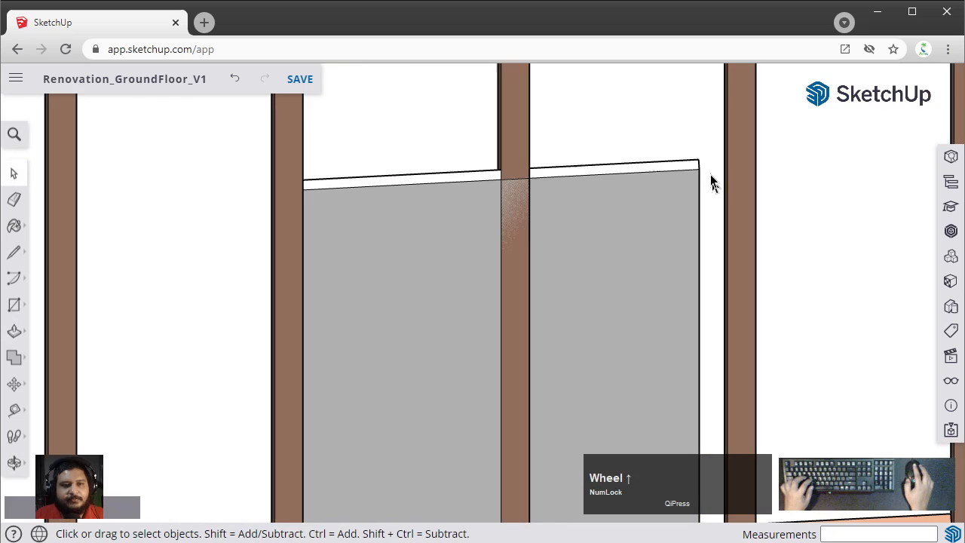
{"action": "left_click", "coordinate": [646, 197]}
{"action": "middle_click_drag", "start_coordinate": [654, 193], "coordinate": [695, 195]}
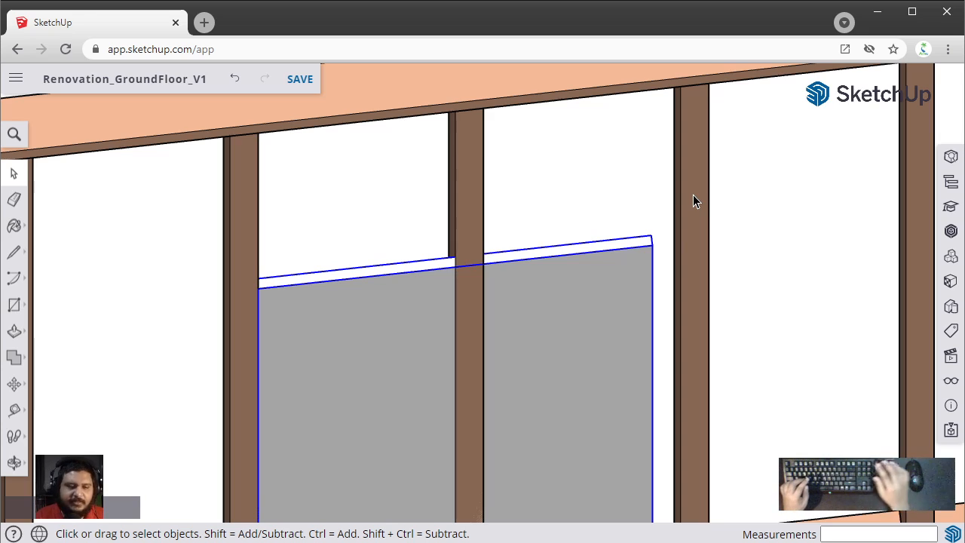
{"action": "middle_click_drag", "start_coordinate": [672, 198], "coordinate": [824, 295]}
{"action": "middle_click_drag", "start_coordinate": [478, 248], "coordinate": [477, 216], "text": "shift"}
{"action": "scroll", "coordinate": [478, 161], "scroll_direction": "down", "scroll_amount": 3}
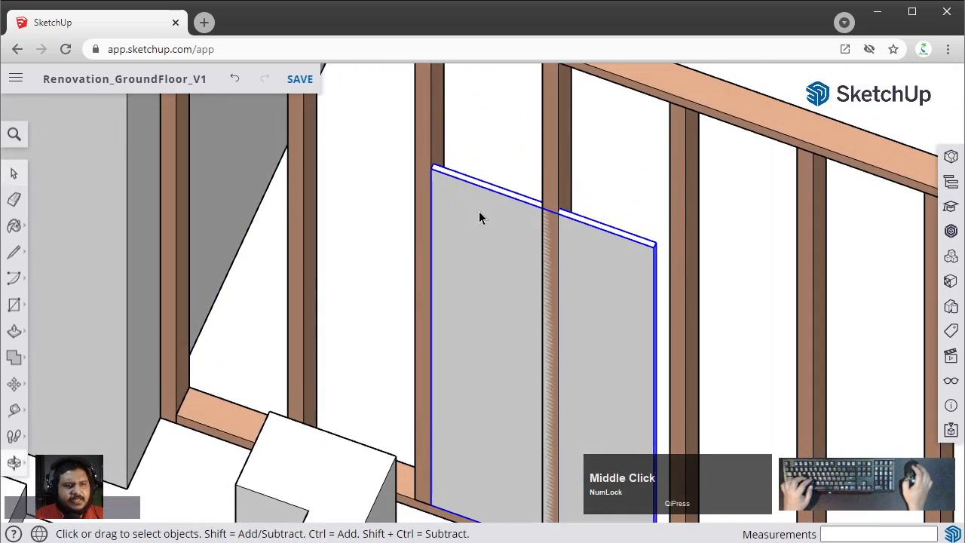
Step: Move the door panel straight down so its lower corner meets the underside of the bottom plate
{"action": "middle_click_drag", "start_coordinate": [456, 302], "coordinate": [458, 269]}
{"action": "scroll", "coordinate": [458, 268], "scroll_direction": "up", "scroll_amount": 5}
{"action": "key", "text": "m"}
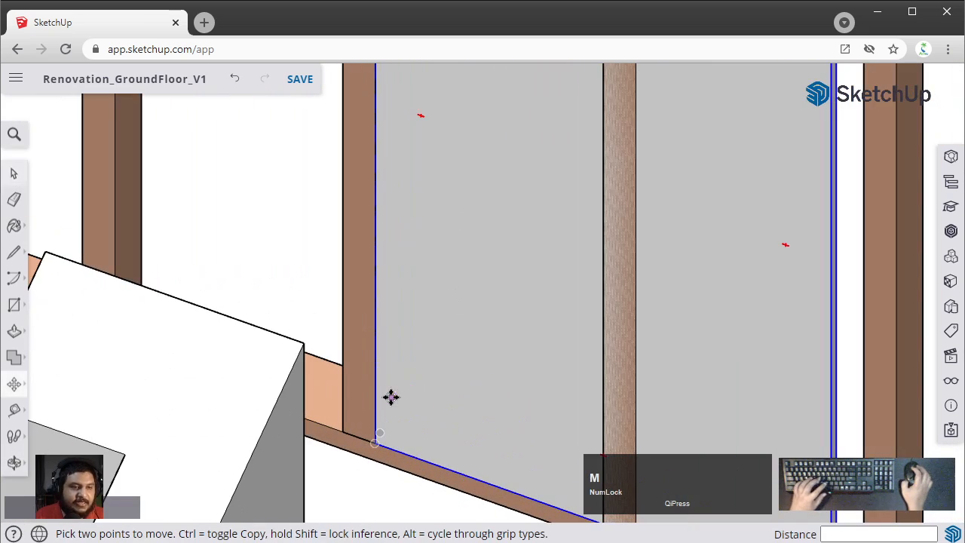
{"action": "middle_click_drag", "start_coordinate": [390, 396], "coordinate": [461, 215], "text": "shift"}
{"action": "scroll", "coordinate": [452, 281], "scroll_direction": "up", "scroll_amount": 3}
{"action": "left_click", "coordinate": [459, 245]}
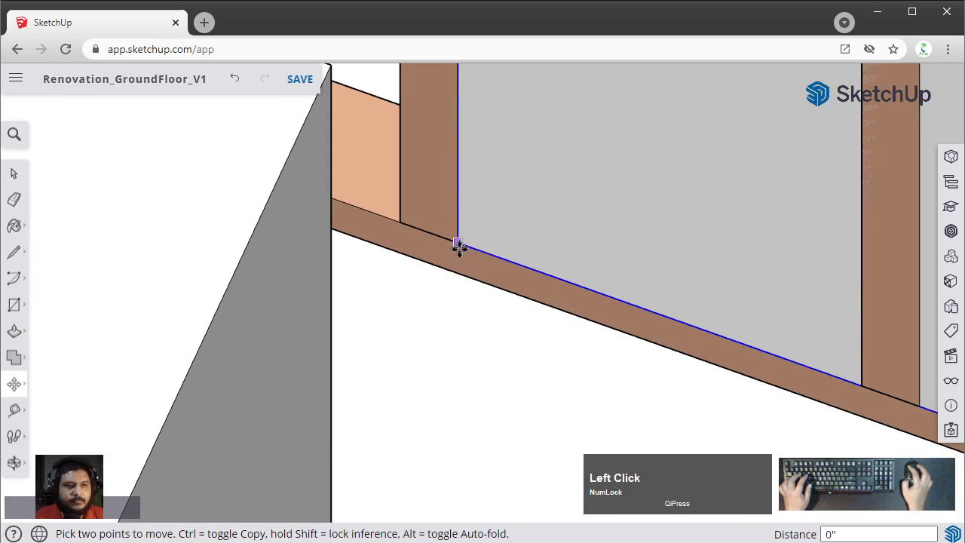
{"action": "left_click", "coordinate": [458, 274]}
{"action": "scroll", "coordinate": [540, 258], "scroll_direction": "down", "scroll_amount": 2}
{"action": "key", "text": "space"}
{"action": "scroll", "coordinate": [571, 266], "scroll_direction": "down", "scroll_amount": 2}
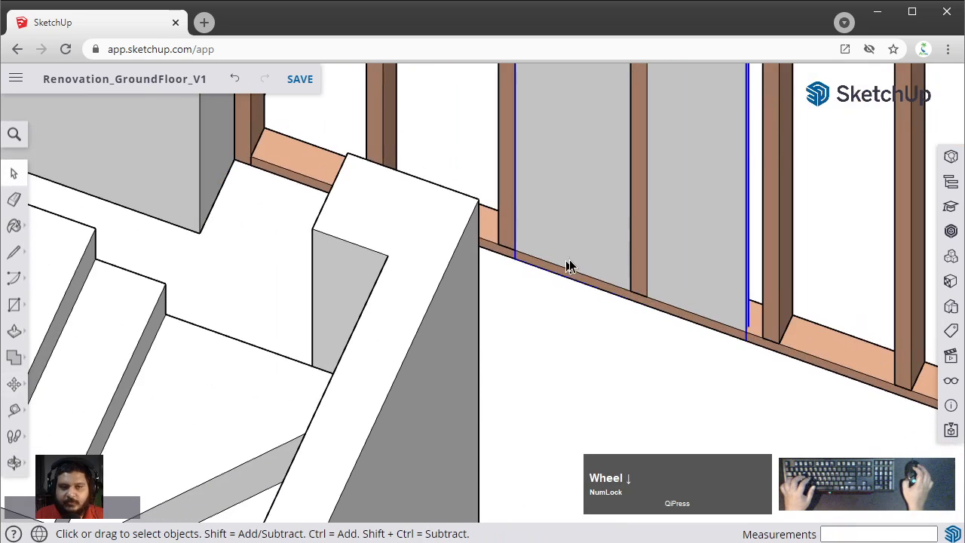
{"action": "middle_click_drag", "start_coordinate": [660, 283], "coordinate": [706, 387]}
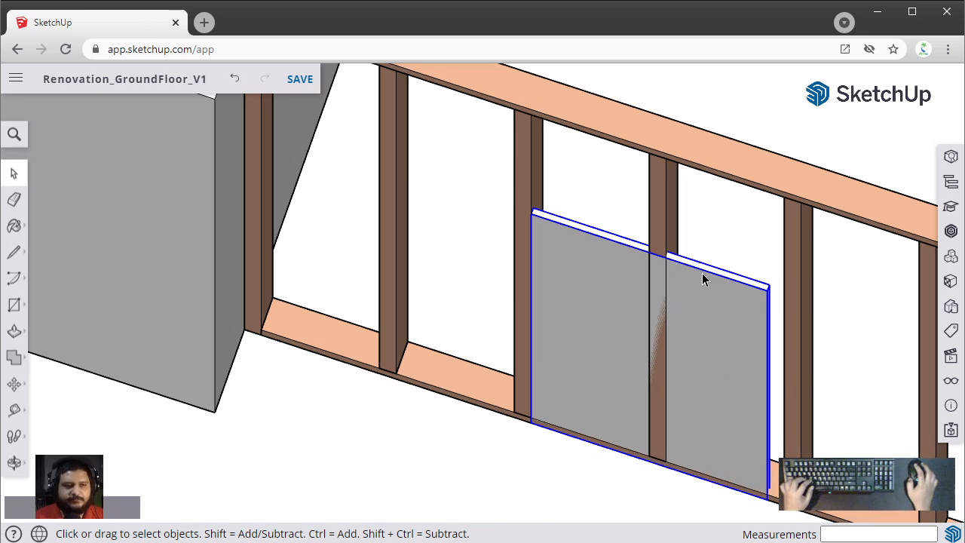
Step: Inside the bottom plate's group, push its end face back to the panel side of the stud beside the door panel
{"action": "middle_click_drag", "start_coordinate": [701, 279], "coordinate": [693, 257]}
{"action": "scroll", "coordinate": [741, 172], "scroll_direction": "down", "scroll_amount": 3}
{"action": "scroll", "coordinate": [875, 389], "scroll_direction": "up", "scroll_amount": 3}
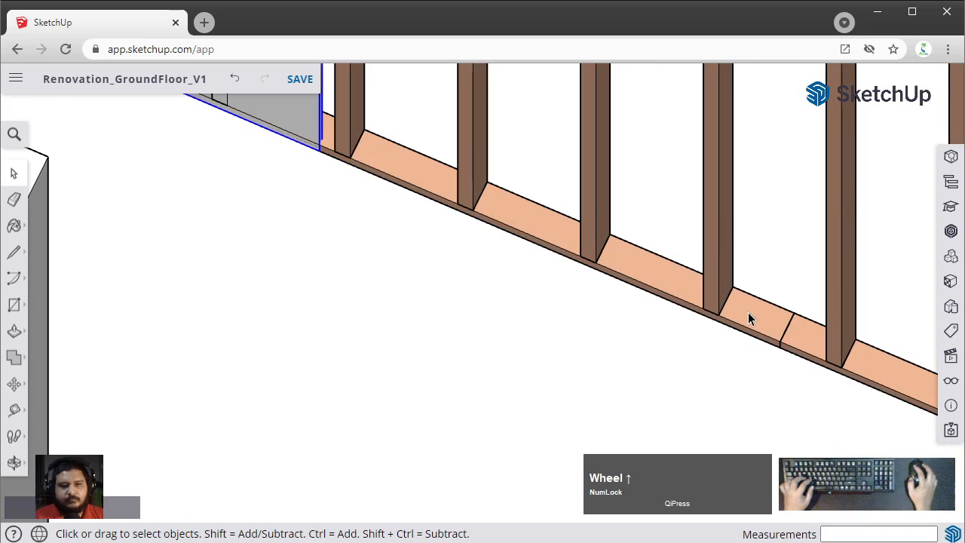
{"action": "double_click", "coordinate": [749, 312]}
{"action": "scroll", "coordinate": [800, 325], "scroll_direction": "up", "scroll_amount": 2}
{"action": "middle_click_drag", "start_coordinate": [800, 326], "coordinate": [799, 384]}
{"action": "scroll", "coordinate": [793, 391], "scroll_direction": "up", "scroll_amount": 3}
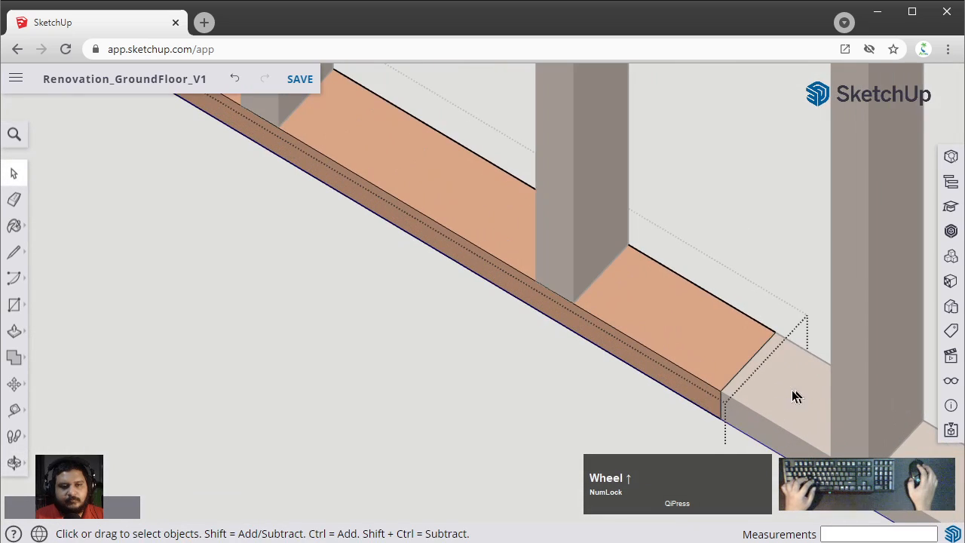
{"action": "scroll", "coordinate": [739, 393], "scroll_direction": "up", "scroll_amount": 1}
{"action": "key", "text": "p"}
{"action": "left_click", "coordinate": [728, 390]}
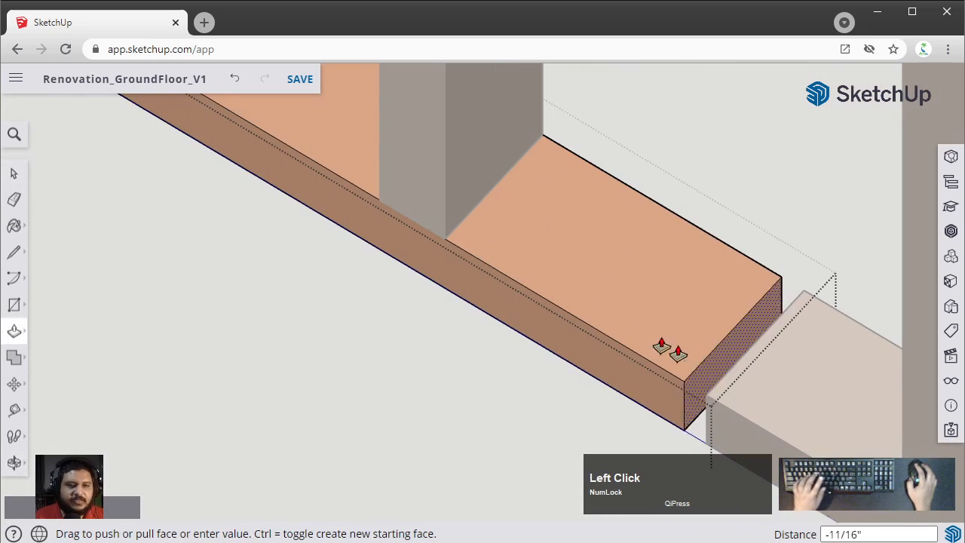
{"action": "scroll", "coordinate": [528, 243], "scroll_direction": "down", "scroll_amount": 2}
{"action": "middle_click_drag", "start_coordinate": [528, 243], "coordinate": [667, 313], "text": "shift"}
{"action": "middle_click_drag", "start_coordinate": [344, 197], "coordinate": [623, 345], "text": "shift"}
{"action": "middle_click_drag", "start_coordinate": [310, 172], "coordinate": [635, 317], "text": "shift"}
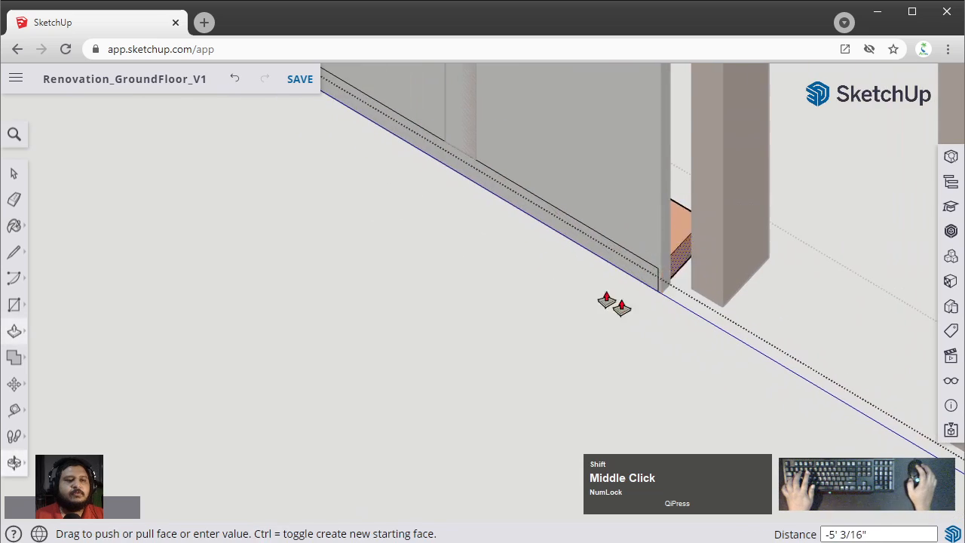
{"action": "middle_click_drag", "start_coordinate": [463, 194], "coordinate": [627, 379], "text": "shift"}
{"action": "middle_click_drag", "start_coordinate": [519, 256], "coordinate": [721, 350], "text": "shift"}
{"action": "scroll", "coordinate": [570, 311], "scroll_direction": "up", "scroll_amount": 1}
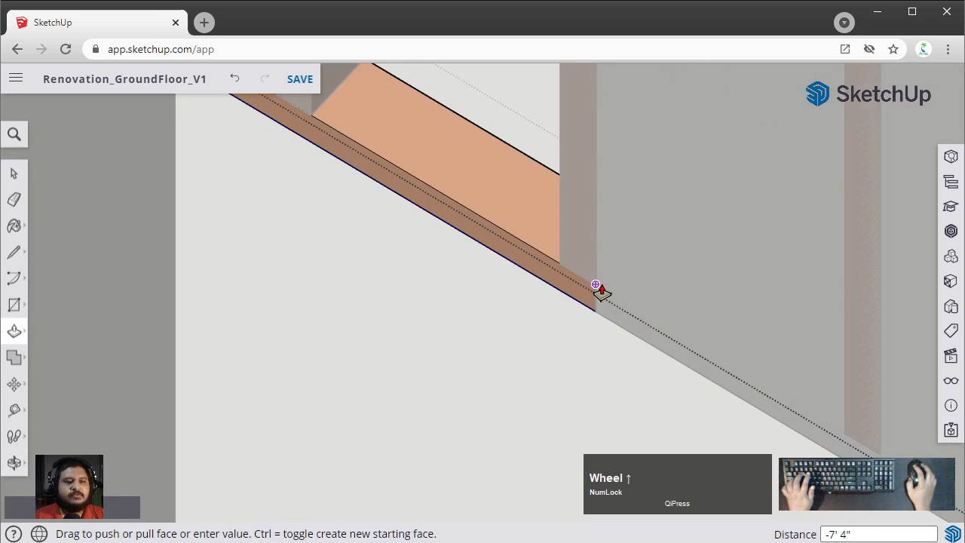
{"action": "left_click", "coordinate": [596, 282]}
{"action": "scroll", "coordinate": [625, 414], "scroll_direction": "down", "scroll_amount": 3}
{"action": "key", "text": "space"}
{"action": "scroll", "coordinate": [628, 416], "scroll_direction": "down", "scroll_amount": 1}
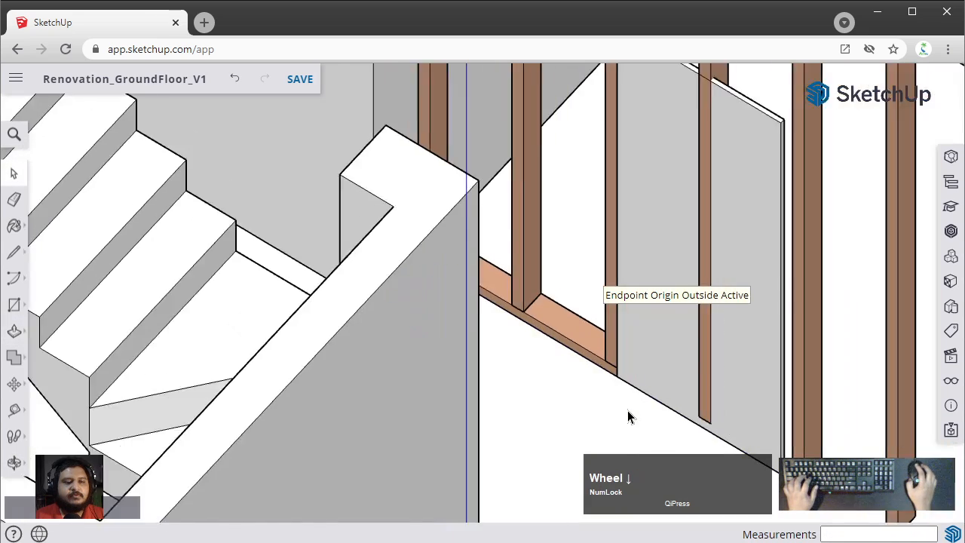
Step: Examine the shortened bottom plate's end where it meets the stud and the door panel
{"action": "scroll", "coordinate": [632, 407], "scroll_direction": "down", "scroll_amount": 2}
{"action": "middle_click_drag", "start_coordinate": [641, 338], "coordinate": [655, 364]}
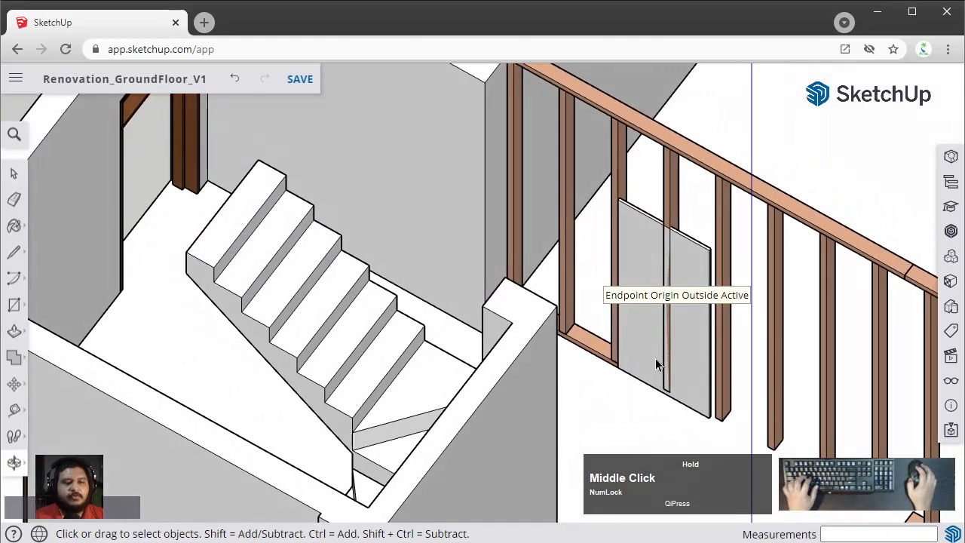
{"action": "scroll", "coordinate": [603, 357], "scroll_direction": "up", "scroll_amount": 5}
{"action": "middle_click_drag", "start_coordinate": [609, 287], "coordinate": [685, 216]}
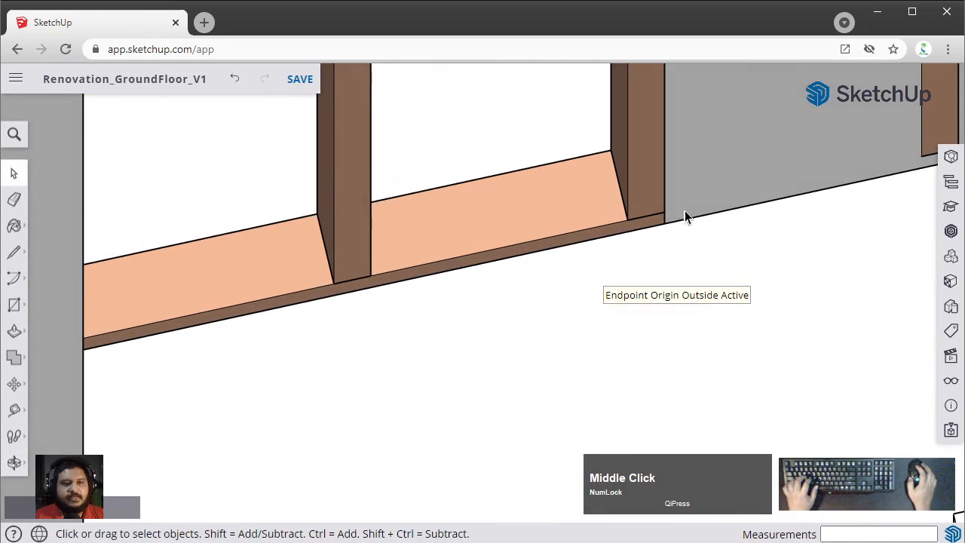
{"action": "scroll", "coordinate": [656, 202], "scroll_direction": "up", "scroll_amount": 1}
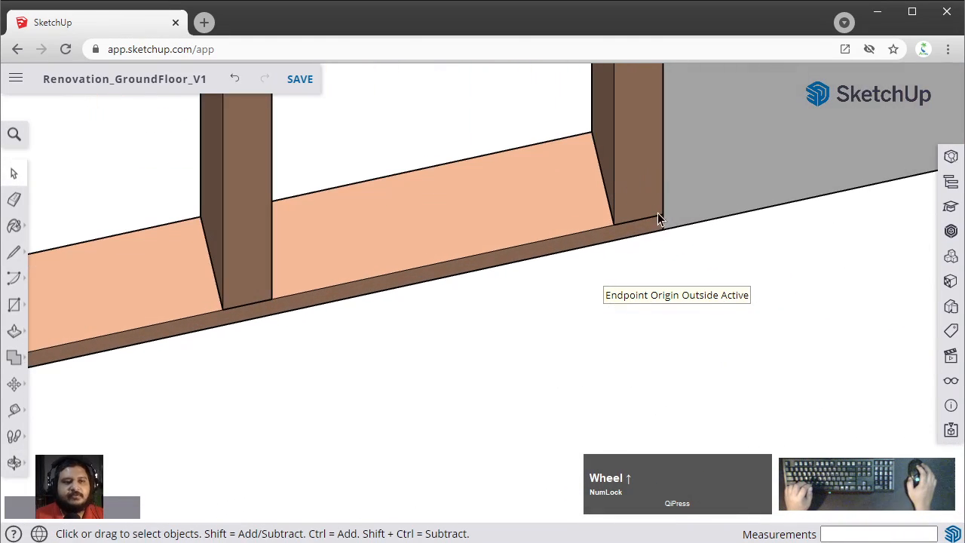
{"action": "scroll", "coordinate": [644, 226], "scroll_direction": "down", "scroll_amount": 3}
{"action": "middle_click_drag", "start_coordinate": [631, 233], "coordinate": [588, 309]}
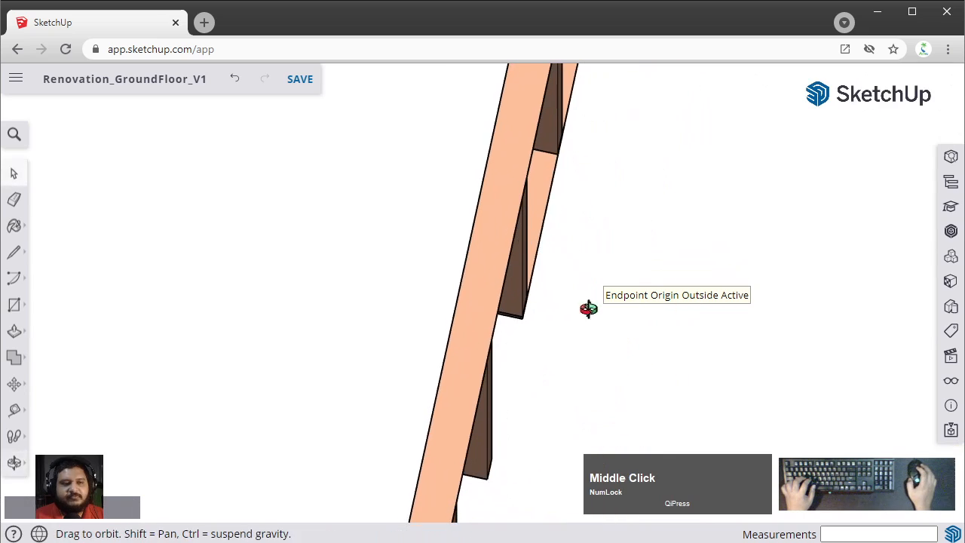
{"action": "scroll", "coordinate": [545, 452], "scroll_direction": "down", "scroll_amount": 5}
{"action": "middle_click_drag", "start_coordinate": [520, 457], "coordinate": [592, 178]}
Step: Delete the stud that runs through the middle of the door panel
{"action": "middle_click_drag", "start_coordinate": [475, 186], "coordinate": [552, 253], "text": "shift"}
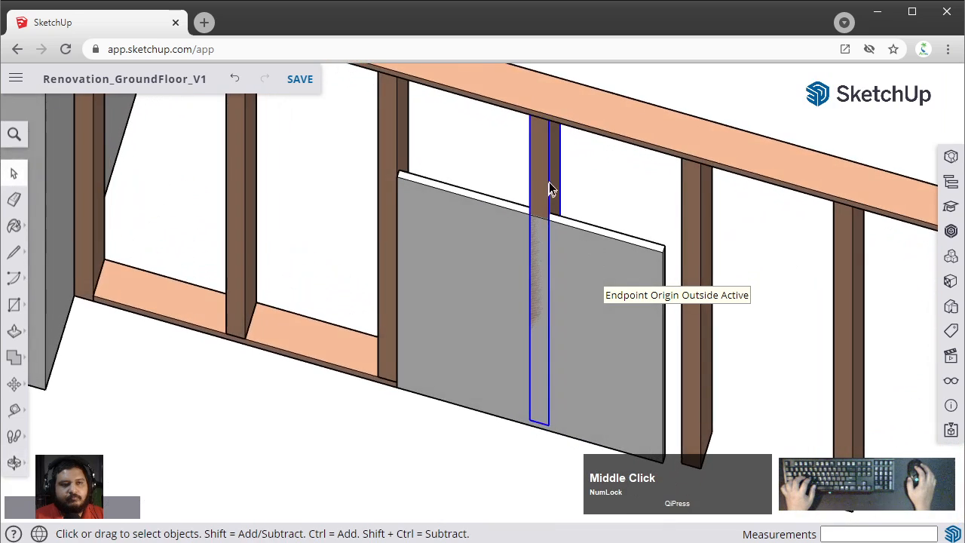
{"action": "scroll", "coordinate": [548, 186], "scroll_direction": "up", "scroll_amount": 4}
{"action": "middle_click_drag", "start_coordinate": [468, 193], "coordinate": [528, 190]}
{"action": "scroll", "coordinate": [529, 196], "scroll_direction": "down", "scroll_amount": 6}
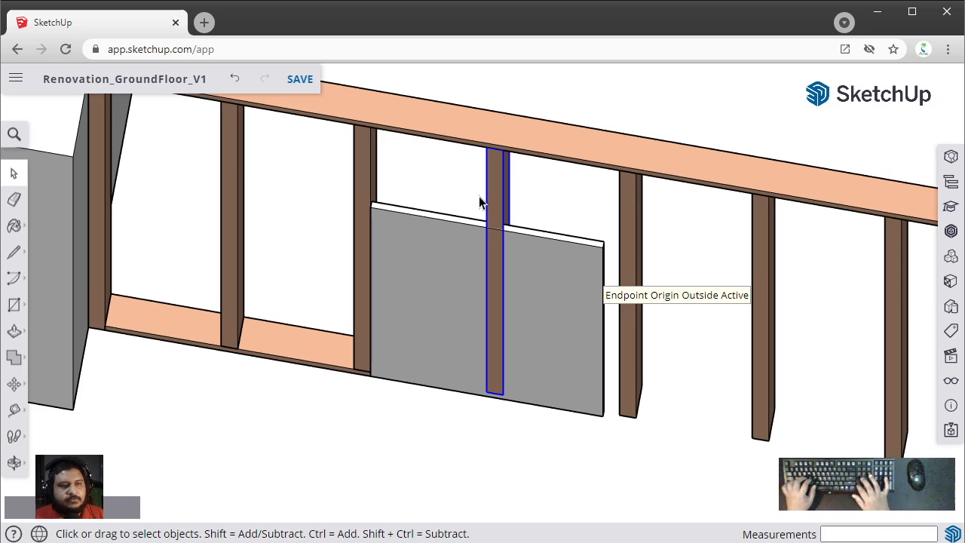
{"action": "key", "text": "Delete"}
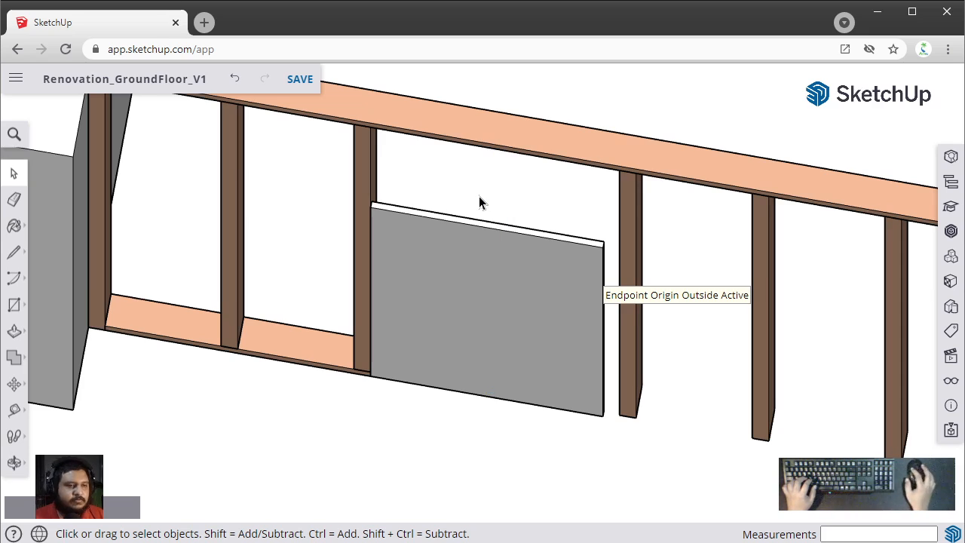
Step: Copy the shortened bottom plate along the wall to the stud on the far side of the door panel
{"action": "middle_click_drag", "start_coordinate": [479, 200], "coordinate": [218, 297]}
{"action": "left_click", "coordinate": [178, 292]}
{"action": "scroll", "coordinate": [179, 291], "scroll_direction": "up", "scroll_amount": 4}
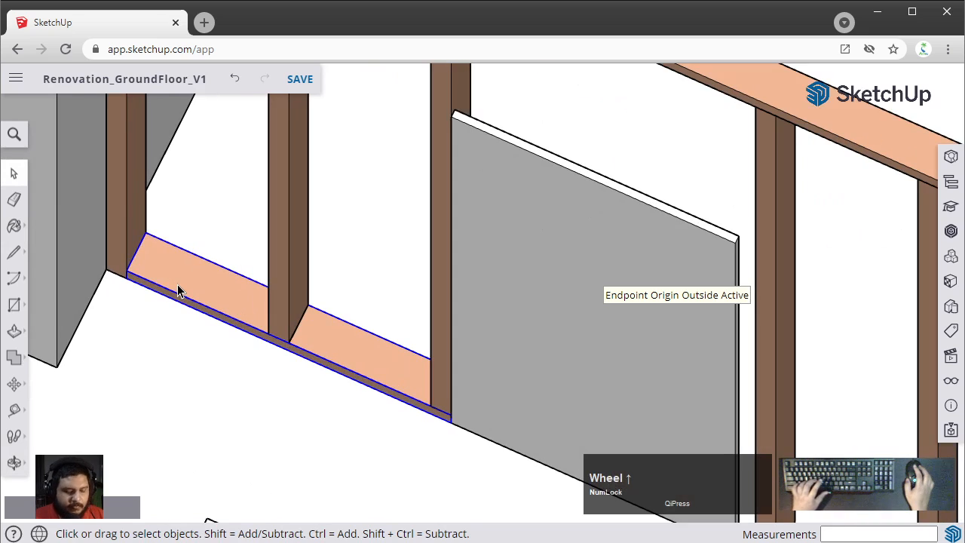
{"action": "key", "text": "m"}
{"action": "left_click", "coordinate": [104, 285]}
{"action": "scroll", "coordinate": [193, 307], "scroll_direction": "down", "scroll_amount": 3}
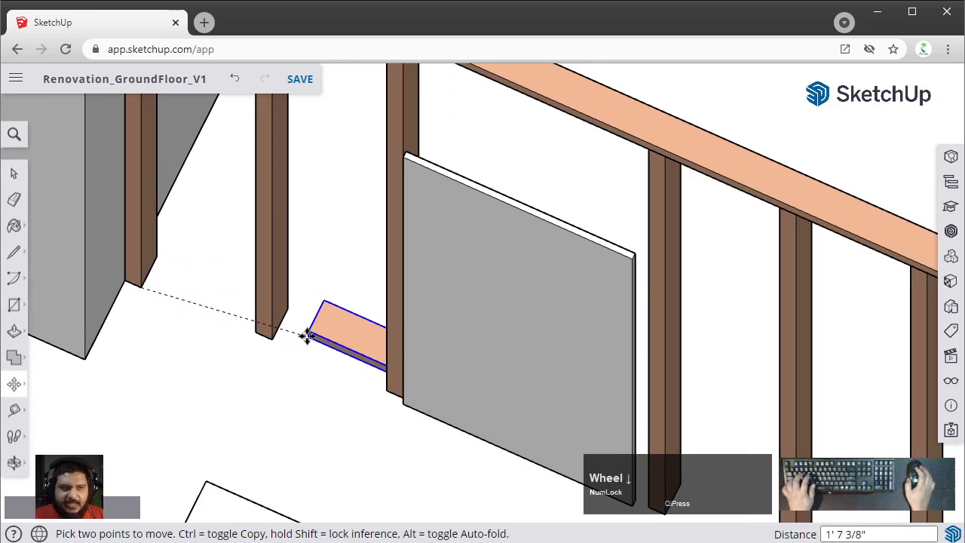
{"action": "key", "text": "ctrl"}
{"action": "middle_click_drag", "start_coordinate": [352, 388], "coordinate": [110, 164], "text": "shift"}
{"action": "scroll", "coordinate": [482, 264], "scroll_direction": "up", "scroll_amount": 3}
{"action": "scroll", "coordinate": [380, 298], "scroll_direction": "up", "scroll_amount": 3}
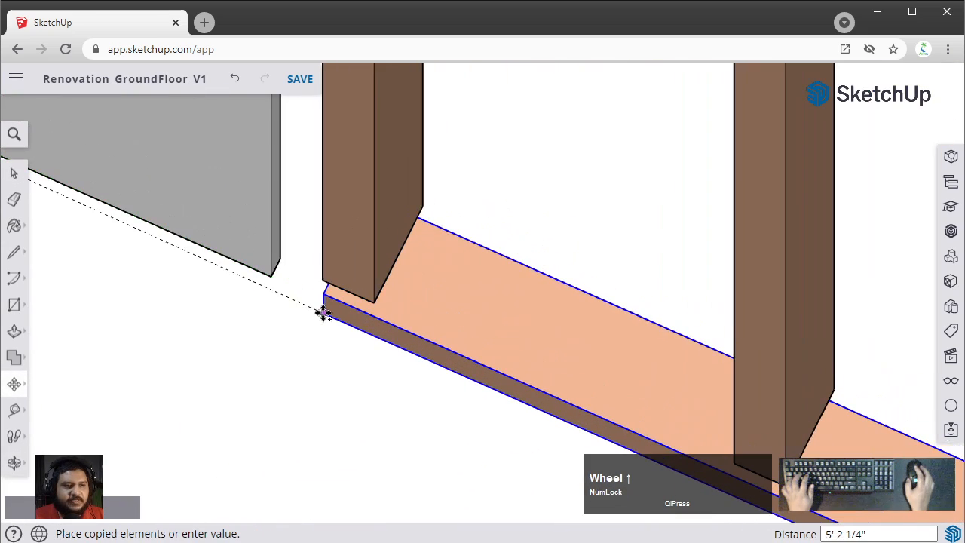
{"action": "left_click", "coordinate": [337, 331]}
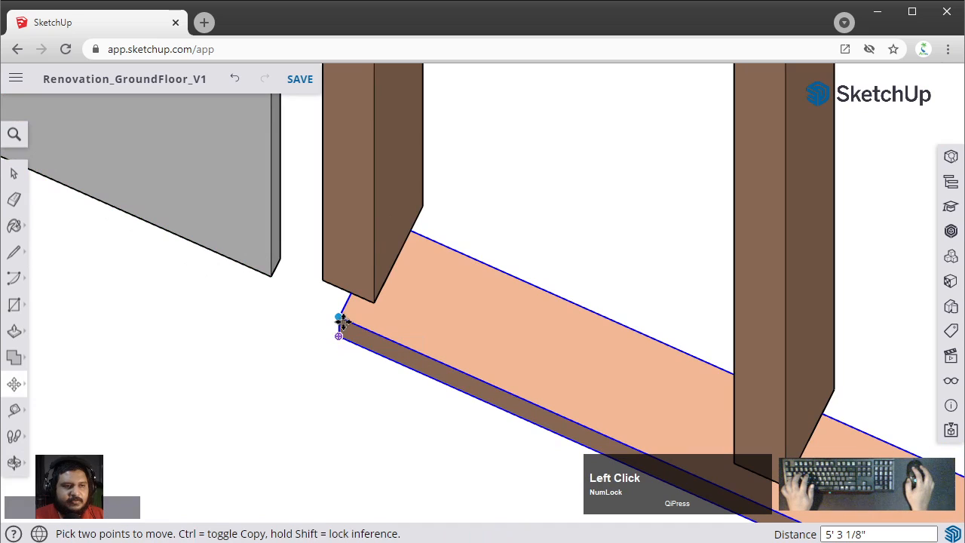
Step: Move the copied plate so its upper front corner meets the bottom corner of the stud beyond the door panel
{"action": "left_click", "coordinate": [339, 319]}
{"action": "left_click", "coordinate": [324, 278]}
{"action": "scroll", "coordinate": [324, 279], "scroll_direction": "down", "scroll_amount": 2}
{"action": "key", "text": "space"}
{"action": "scroll", "coordinate": [489, 303], "scroll_direction": "down", "scroll_amount": 3}
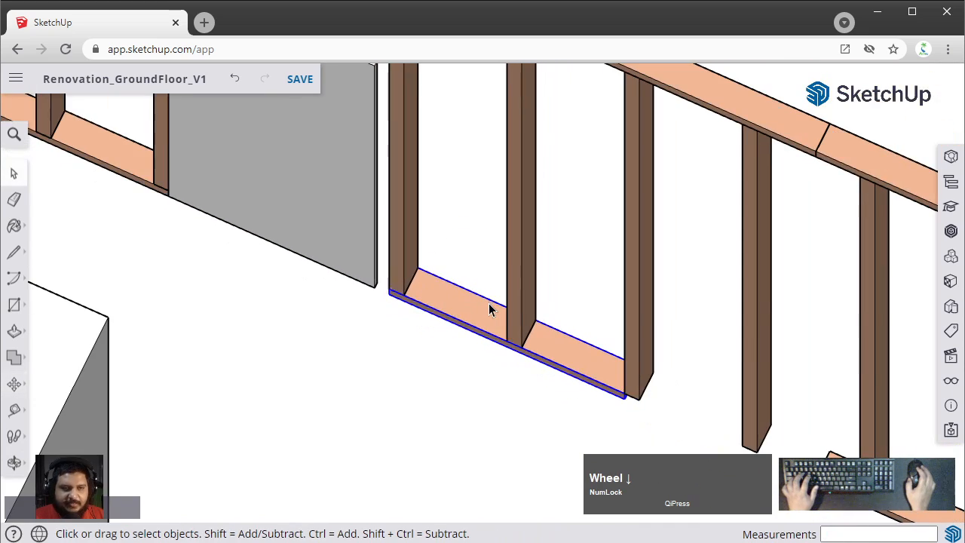
Step: Inside the copied plate's group, extend its end face until it meets the existing bottom plate further along the wall
{"action": "middle_click_drag", "start_coordinate": [601, 383], "coordinate": [507, 310]}
{"action": "middle_click_drag", "start_coordinate": [593, 377], "coordinate": [565, 222], "text": "shift"}
{"action": "scroll", "coordinate": [652, 334], "scroll_direction": "up", "scroll_amount": 1}
{"action": "scroll", "coordinate": [637, 333], "scroll_direction": "up", "scroll_amount": 3}
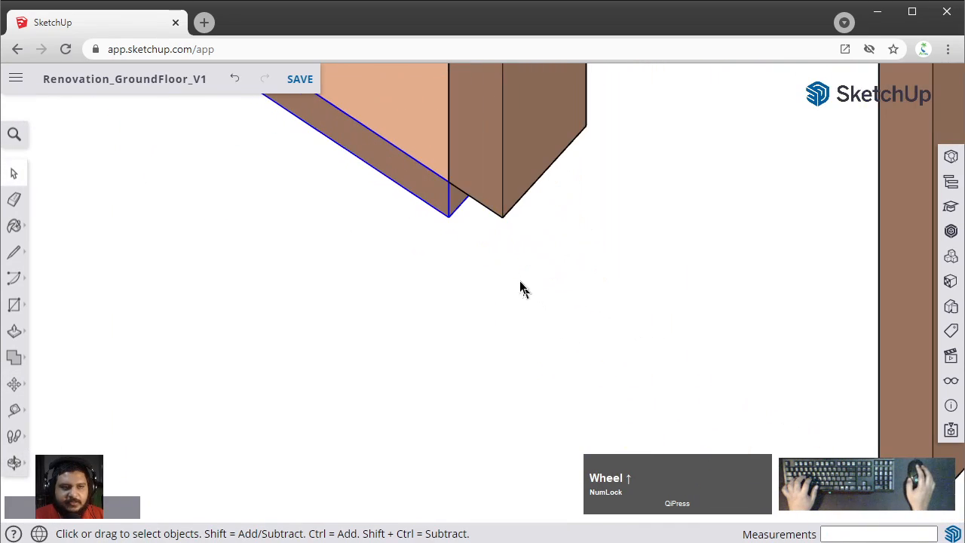
{"action": "double_click", "coordinate": [458, 205]}
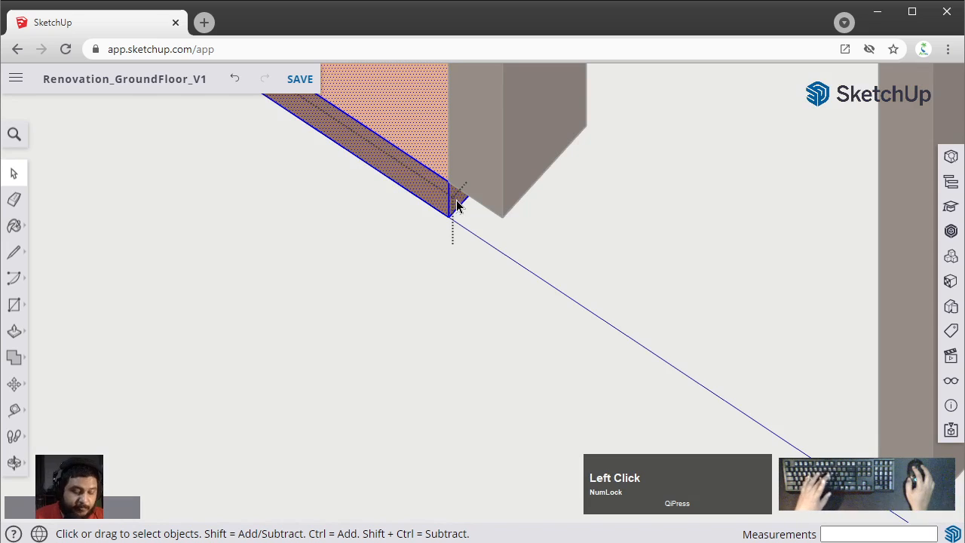
{"action": "key", "text": "p"}
{"action": "left_click", "coordinate": [454, 202]}
{"action": "scroll", "coordinate": [710, 334], "scroll_direction": "up", "scroll_amount": 3}
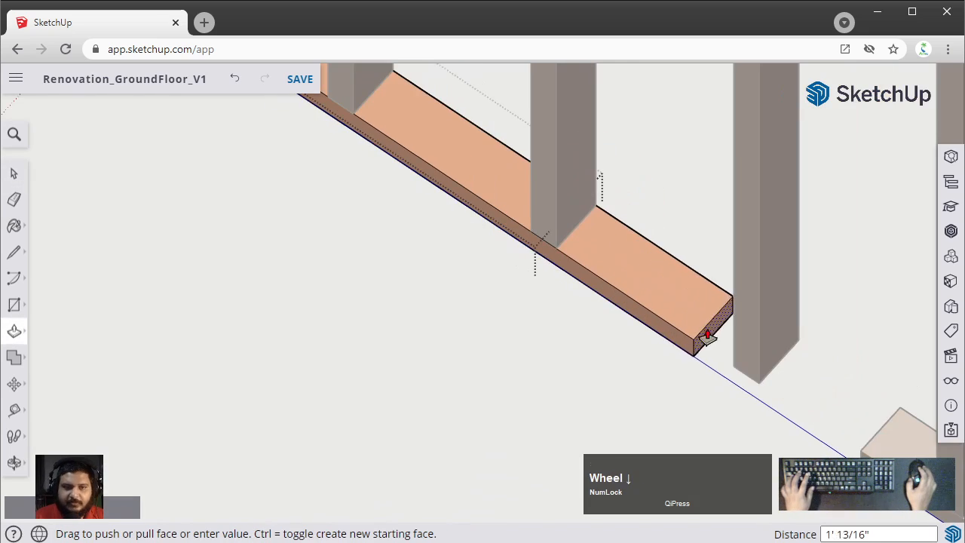
{"action": "left_click", "coordinate": [803, 317]}
{"action": "key", "text": "space"}
{"action": "scroll", "coordinate": [803, 218], "scroll_direction": "down", "scroll_amount": 5}
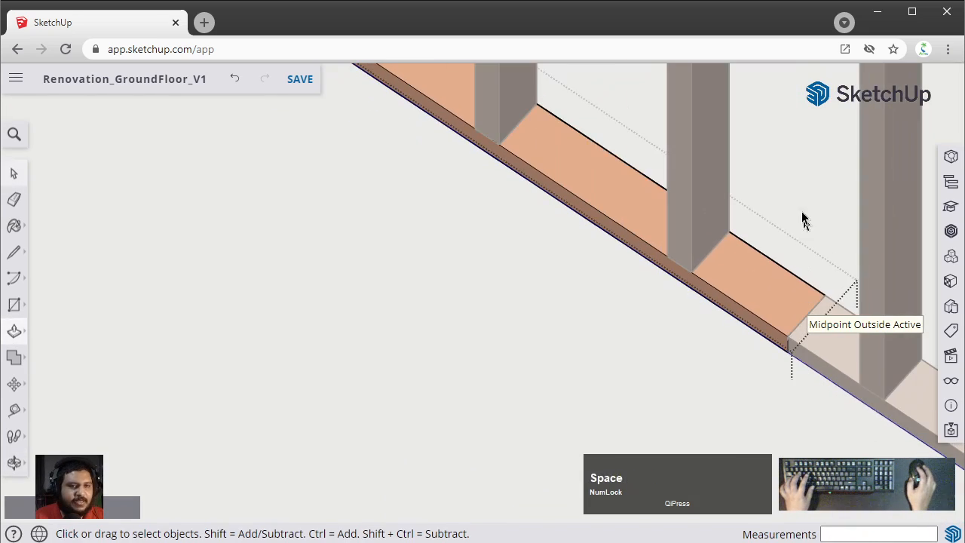
Step: Copy the short bottom plate near the stairs up onto the door panel's top edge as a header, starting at the adjacent stud
{"action": "middle_click_drag", "start_coordinate": [797, 198], "coordinate": [692, 343], "text": "shift"}
{"action": "scroll", "coordinate": [621, 301], "scroll_direction": "down", "scroll_amount": 3}
{"action": "middle_click_drag", "start_coordinate": [621, 301], "coordinate": [537, 321], "text": "shift"}
{"action": "middle_click_drag", "start_coordinate": [463, 267], "coordinate": [348, 288], "text": "shift"}
{"action": "scroll", "coordinate": [385, 402], "scroll_direction": "up", "scroll_amount": 3}
{"action": "left_click", "coordinate": [347, 289]}
{"action": "scroll", "coordinate": [311, 274], "scroll_direction": "up", "scroll_amount": 3}
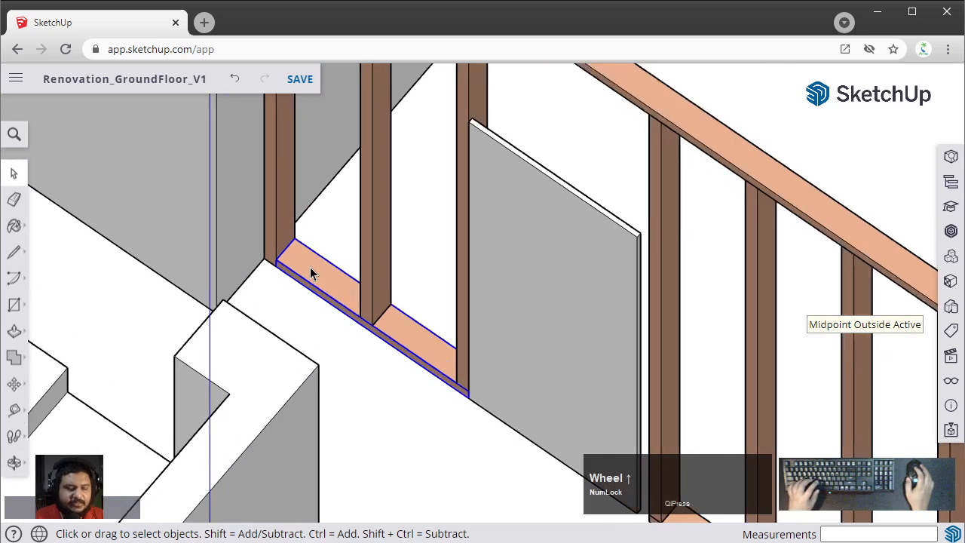
{"action": "key", "text": "m"}
{"action": "scroll", "coordinate": [295, 261], "scroll_direction": "up", "scroll_amount": 3}
{"action": "left_click", "coordinate": [241, 271]}
{"action": "scroll", "coordinate": [265, 245], "scroll_direction": "down", "scroll_amount": 2}
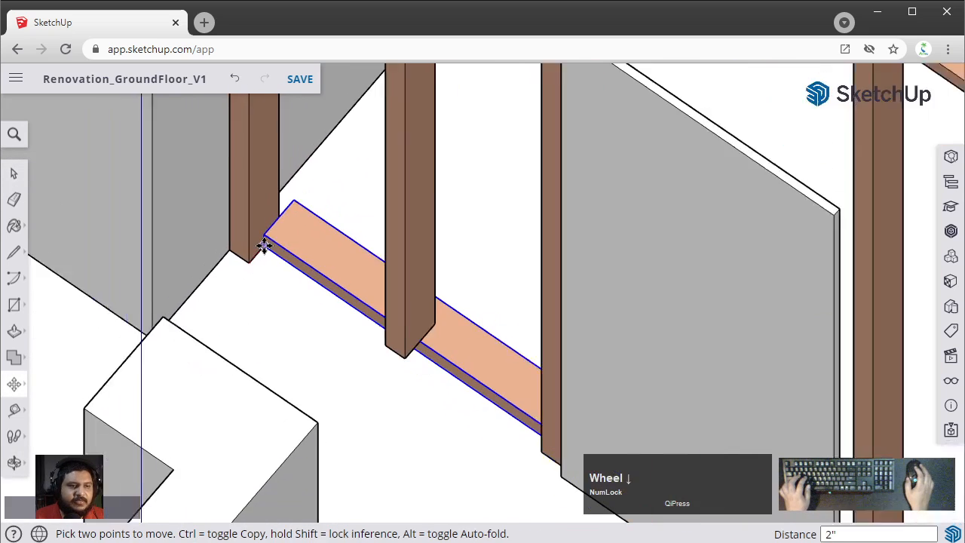
{"action": "key", "text": "ctrl"}
{"action": "scroll", "coordinate": [264, 246], "scroll_direction": "down", "scroll_amount": 2}
{"action": "middle_click_drag", "start_coordinate": [494, 196], "coordinate": [469, 320], "text": "shift"}
{"action": "scroll", "coordinate": [469, 321], "scroll_direction": "up", "scroll_amount": 3}
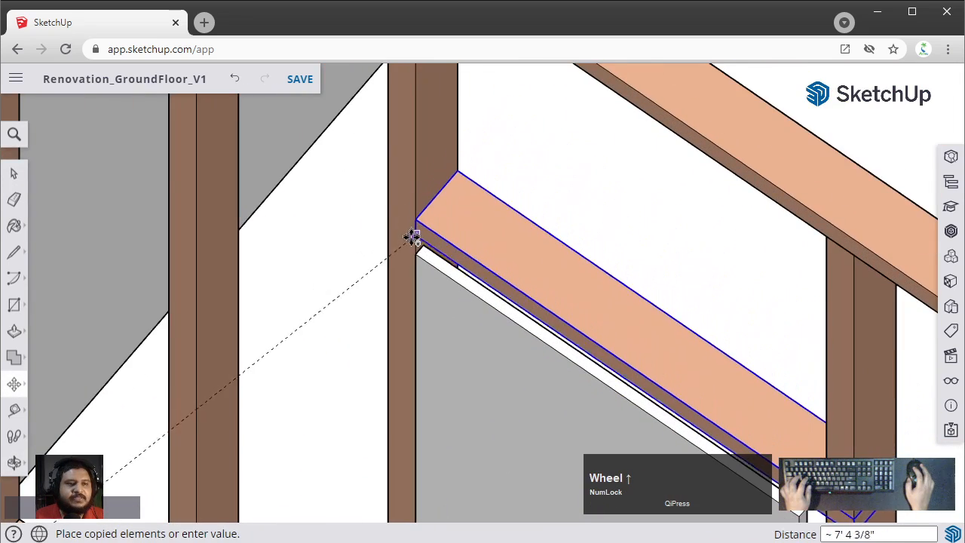
{"action": "left_click", "coordinate": [414, 257]}
{"action": "scroll", "coordinate": [414, 257], "scroll_direction": "down", "scroll_amount": 3}
{"action": "key", "text": "space"}
Step: Inside the header's group, push its far end face back by 2" to meet the near side of the stud
{"action": "scroll", "coordinate": [640, 334], "scroll_direction": "up", "scroll_amount": 5}
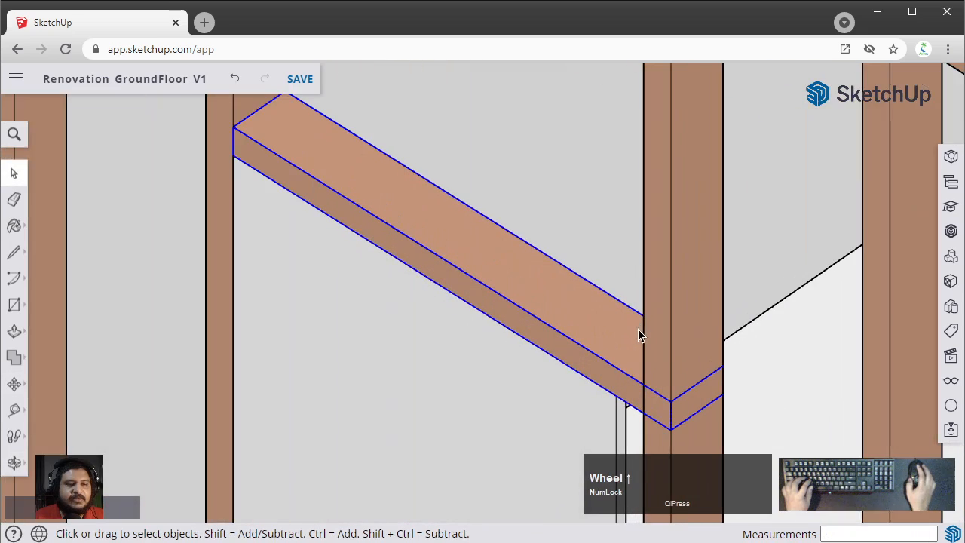
{"action": "double_click", "coordinate": [599, 349]}
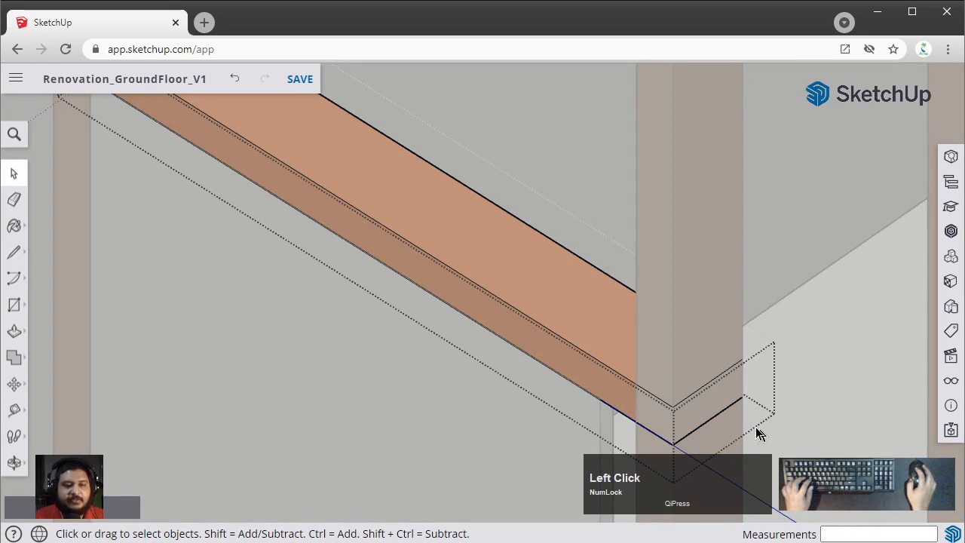
{"action": "key", "text": "p"}
{"action": "left_click", "coordinate": [710, 398]}
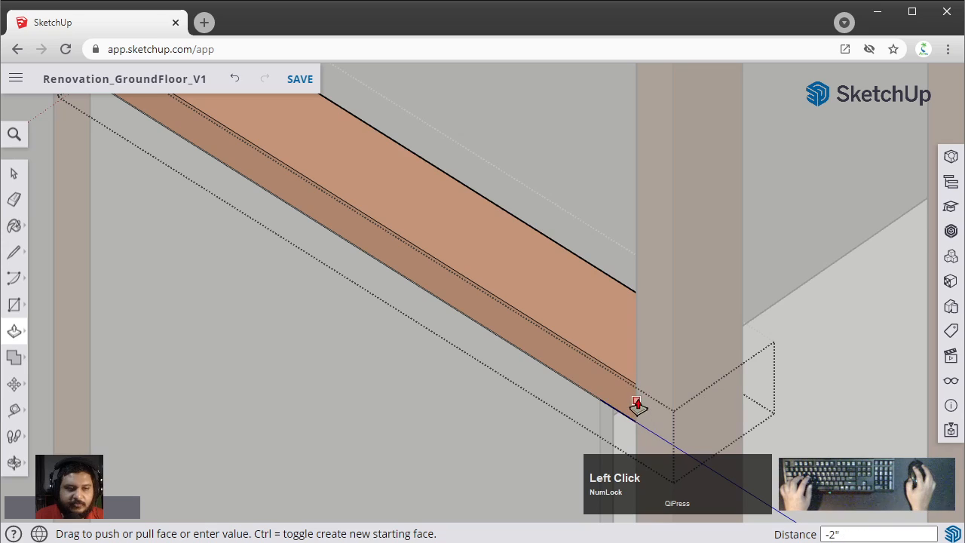
{"action": "left_click", "coordinate": [637, 406]}
{"action": "scroll", "coordinate": [765, 339], "scroll_direction": "down", "scroll_amount": 3}
{"action": "key", "text": "space"}
Step: Examine the header's fit between the two studs above the door panel and select the header
{"action": "scroll", "coordinate": [743, 338], "scroll_direction": "up", "scroll_amount": 5}
{"action": "middle_click_drag", "start_coordinate": [743, 338], "coordinate": [665, 267]}
{"action": "scroll", "coordinate": [428, 302], "scroll_direction": "down", "scroll_amount": 3}
{"action": "middle_click_drag", "start_coordinate": [429, 301], "coordinate": [564, 211], "text": "shift"}
{"action": "scroll", "coordinate": [524, 310], "scroll_direction": "down", "scroll_amount": 3}
{"action": "scroll", "coordinate": [555, 287], "scroll_direction": "up", "scroll_amount": 3}
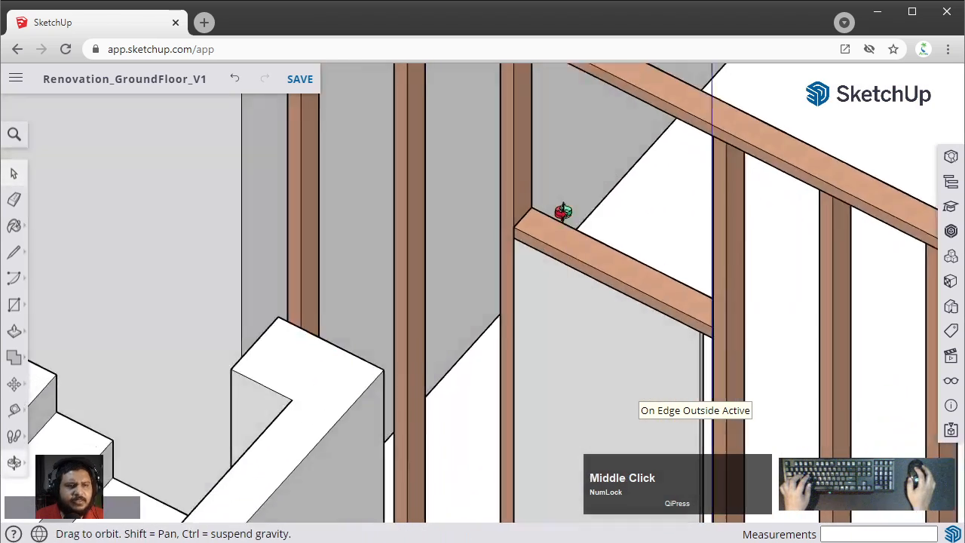
{"action": "scroll", "coordinate": [527, 267], "scroll_direction": "up", "scroll_amount": 4}
{"action": "scroll", "coordinate": [528, 267], "scroll_direction": "up", "scroll_amount": 2}
{"action": "left_click", "coordinate": [494, 326]}
{"action": "scroll", "coordinate": [490, 327], "scroll_direction": "up", "scroll_amount": 2}
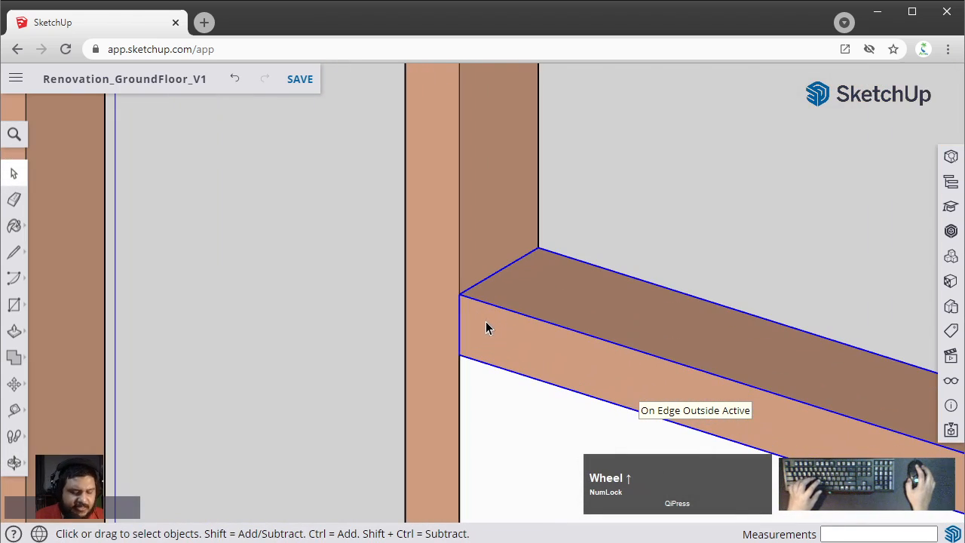
{"action": "scroll", "coordinate": [464, 306], "scroll_direction": "down", "scroll_amount": 2}
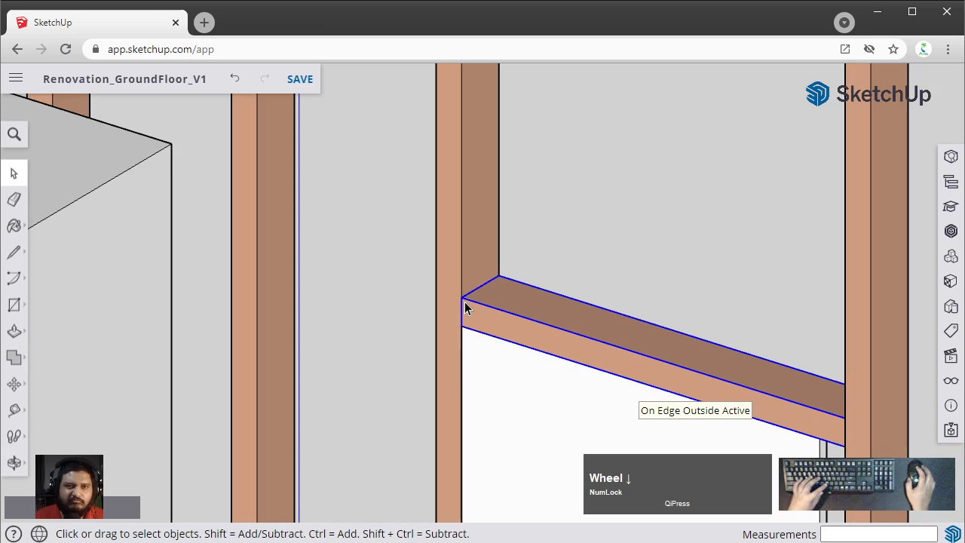
Step: Raise the header straight up by about 1 13/16" to leave a clearance gap above the door panel
{"action": "key", "text": "m"}
{"action": "left_click", "coordinate": [459, 295]}
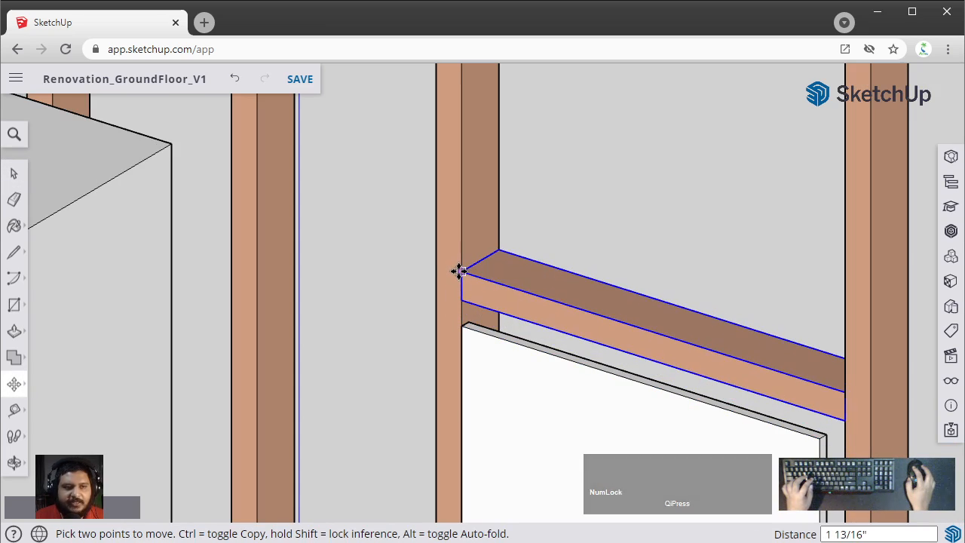
{"action": "key", "text": "space"}
{"action": "scroll", "coordinate": [470, 311], "scroll_direction": "down", "scroll_amount": 2}
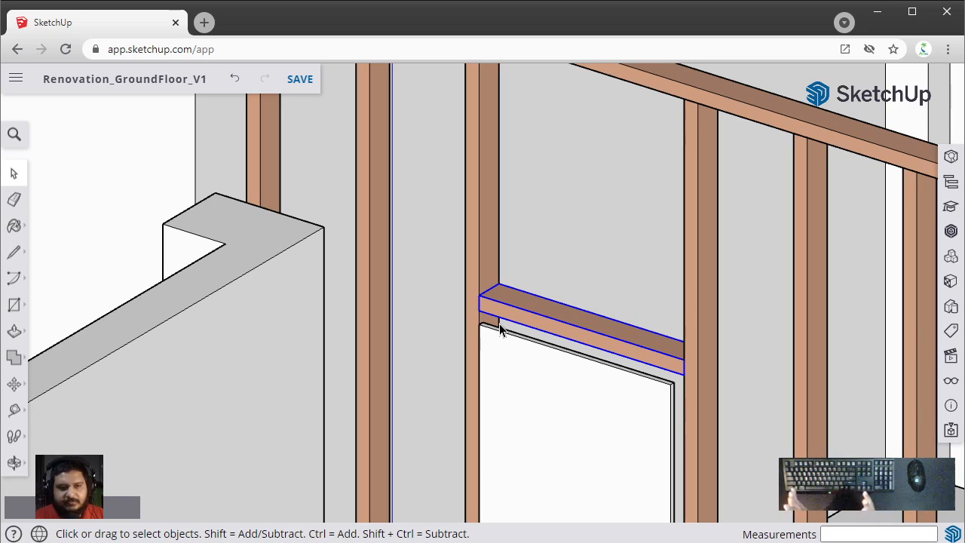
Step: Examine the raised header above the door panel and how the stud wall meets the surrounding walls and staircase
{"action": "scroll", "coordinate": [499, 330], "scroll_direction": "down", "scroll_amount": 2}
{"action": "middle_click_drag", "start_coordinate": [495, 340], "coordinate": [487, 414]}
{"action": "scroll", "coordinate": [478, 286], "scroll_direction": "up", "scroll_amount": 3}
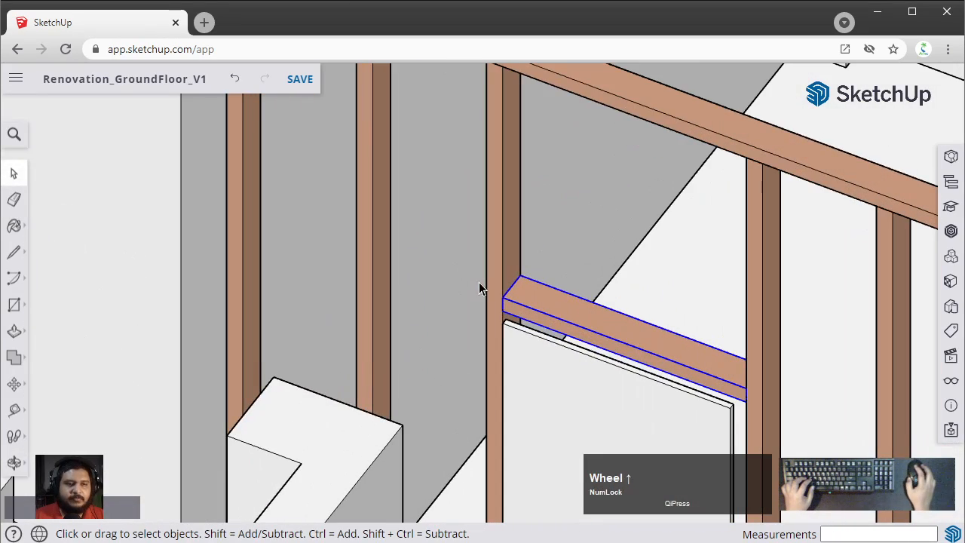
{"action": "middle_click_drag", "start_coordinate": [477, 286], "coordinate": [645, 313]}
{"action": "middle_click_drag", "start_coordinate": [666, 280], "coordinate": [414, 336]}
{"action": "scroll", "coordinate": [414, 335], "scroll_direction": "down", "scroll_amount": 3}
{"action": "middle_click_drag", "start_coordinate": [537, 208], "coordinate": [560, 306], "text": "shift"}
{"action": "scroll", "coordinate": [407, 113], "scroll_direction": "down", "scroll_amount": 3}
{"action": "middle_click_drag", "start_coordinate": [414, 138], "coordinate": [415, 402], "text": "shift"}
{"action": "left_click", "coordinate": [478, 414]}
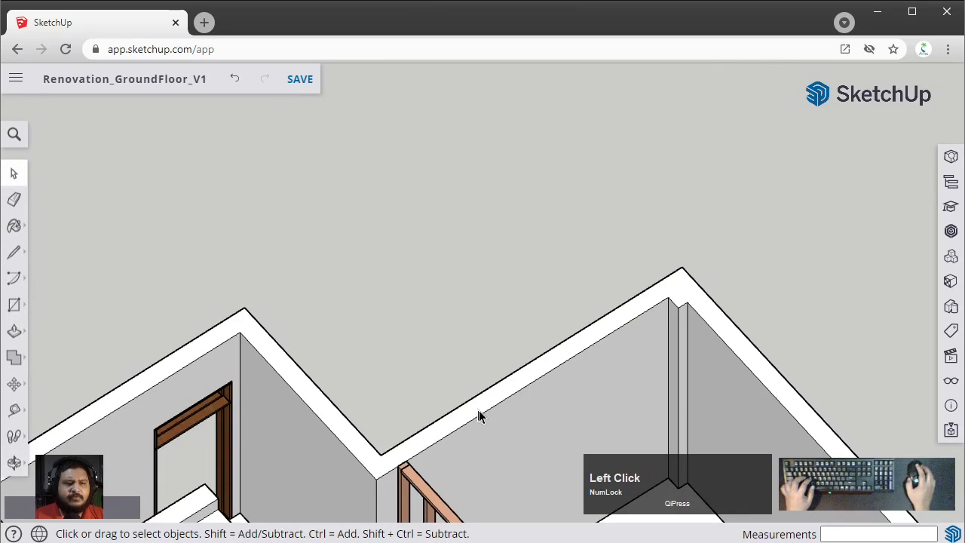
{"action": "middle_click_drag", "start_coordinate": [478, 414], "coordinate": [468, 198], "text": "shift"}
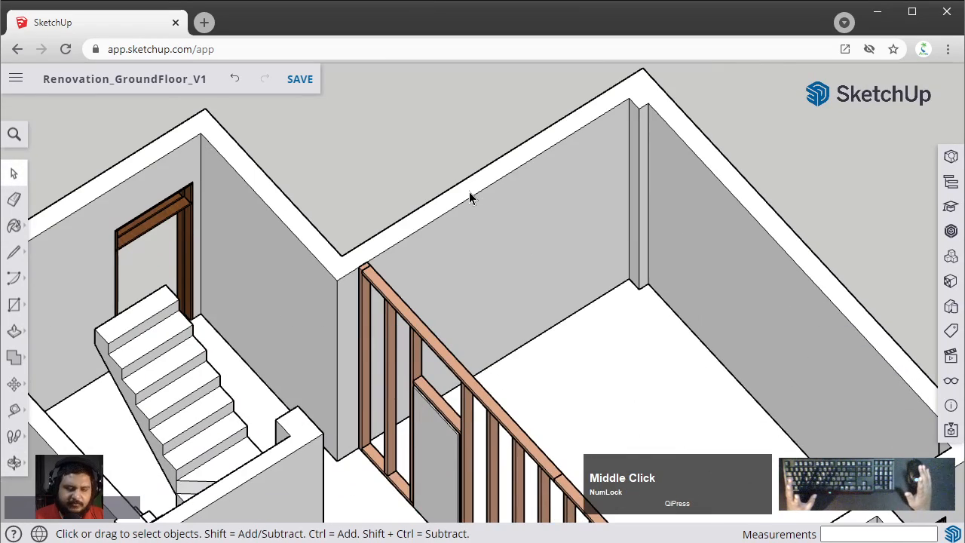
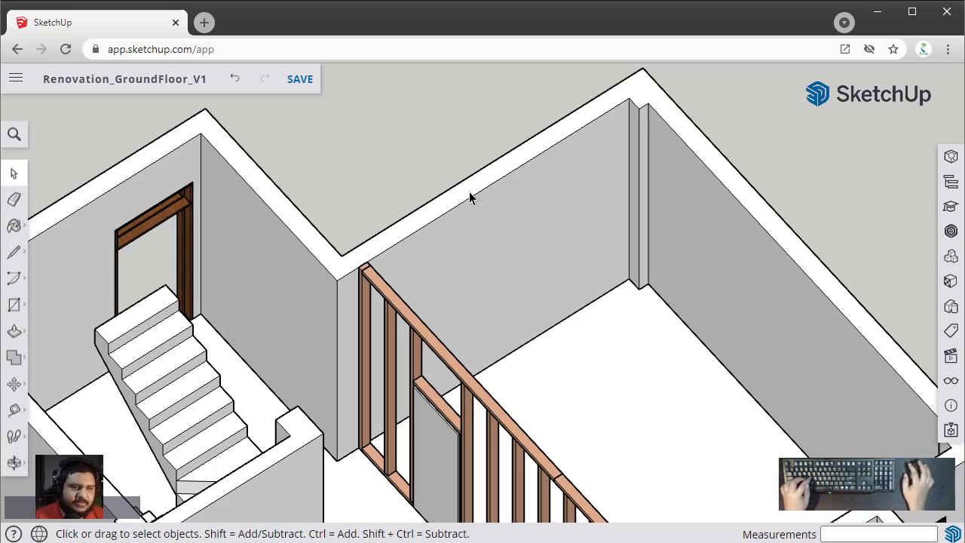
Step: Examine the clearance around the door panel between the header and studs, and the rest of the framed wall beyond it
{"action": "middle_click_drag", "start_coordinate": [407, 325], "coordinate": [363, 189], "text": "shift"}
{"action": "scroll", "coordinate": [323, 347], "scroll_direction": "up", "scroll_amount": 4}
{"action": "middle_click_drag", "start_coordinate": [324, 347], "coordinate": [454, 282]}
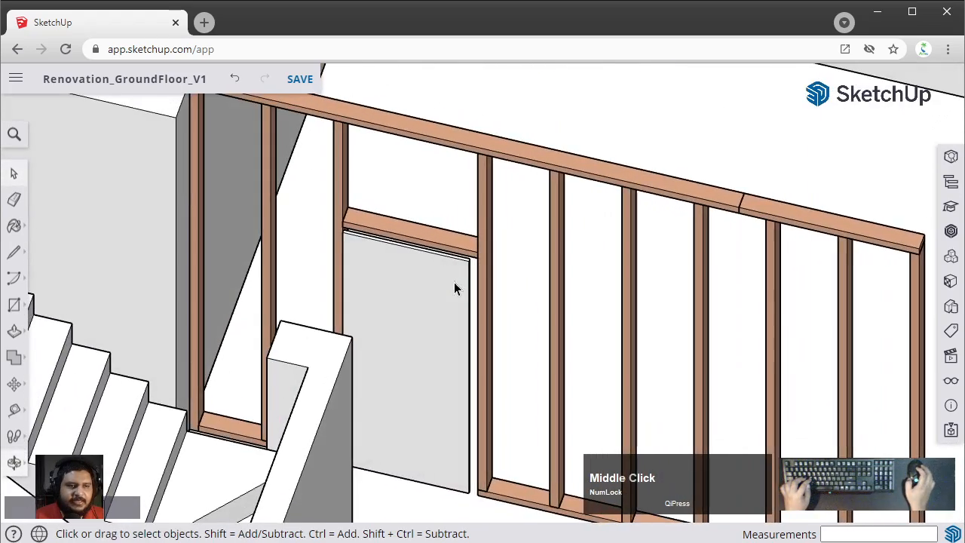
{"action": "scroll", "coordinate": [358, 249], "scroll_direction": "up", "scroll_amount": 3}
{"action": "middle_click_drag", "start_coordinate": [358, 249], "coordinate": [306, 334]}
{"action": "left_click", "coordinate": [420, 258]}
{"action": "middle_click_drag", "start_coordinate": [420, 259], "coordinate": [597, 200]}
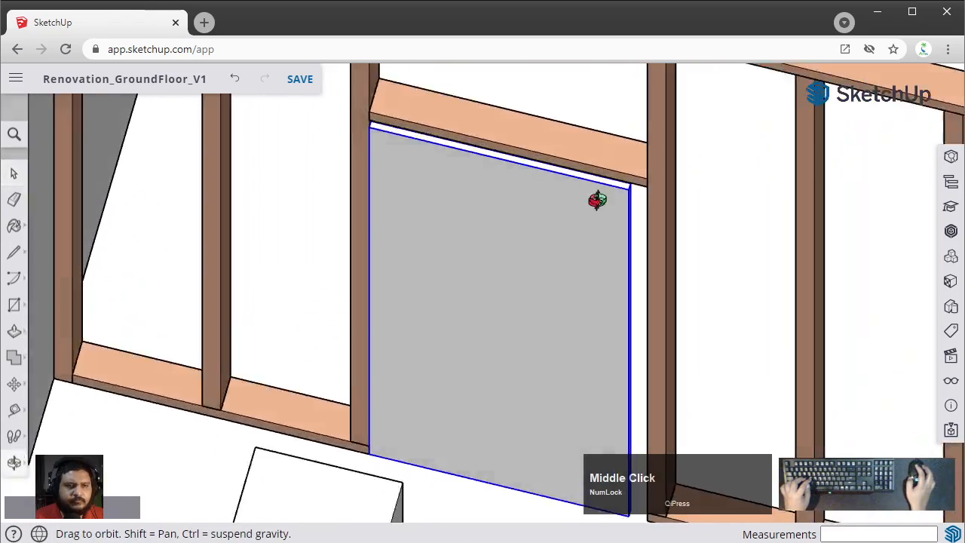
{"action": "scroll", "coordinate": [532, 239], "scroll_direction": "down", "scroll_amount": 3}
{"action": "middle_click_drag", "start_coordinate": [533, 239], "coordinate": [620, 297]}
{"action": "scroll", "coordinate": [454, 280], "scroll_direction": "up", "scroll_amount": 3}
{"action": "scroll", "coordinate": [379, 295], "scroll_direction": "up", "scroll_amount": 3}
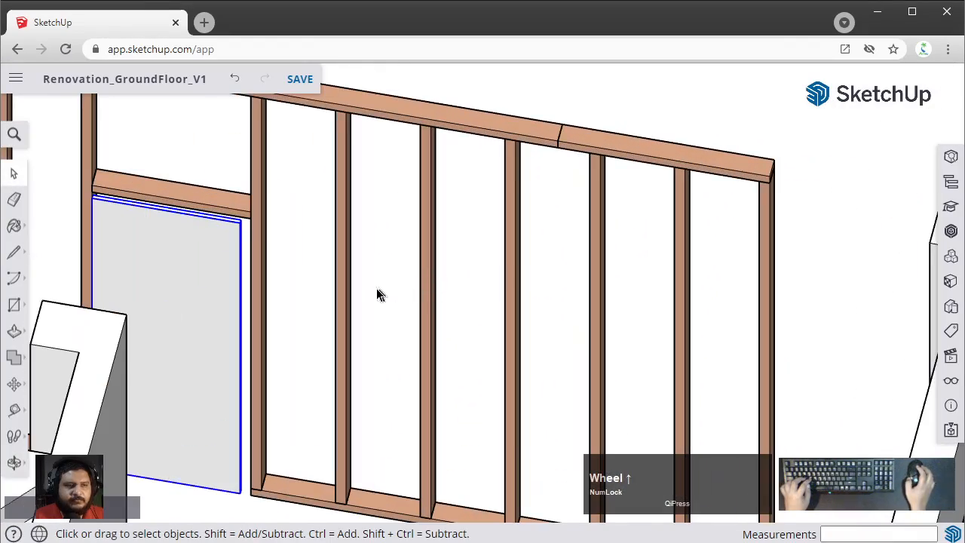
{"action": "scroll", "coordinate": [276, 306], "scroll_direction": "down", "scroll_amount": 3}
Step: Draw a 35" vertical line from the bottom plate's base up the near edge of the second stud beyond the door panel
{"action": "key", "text": "l"}
{"action": "scroll", "coordinate": [329, 344], "scroll_direction": "down", "scroll_amount": 2}
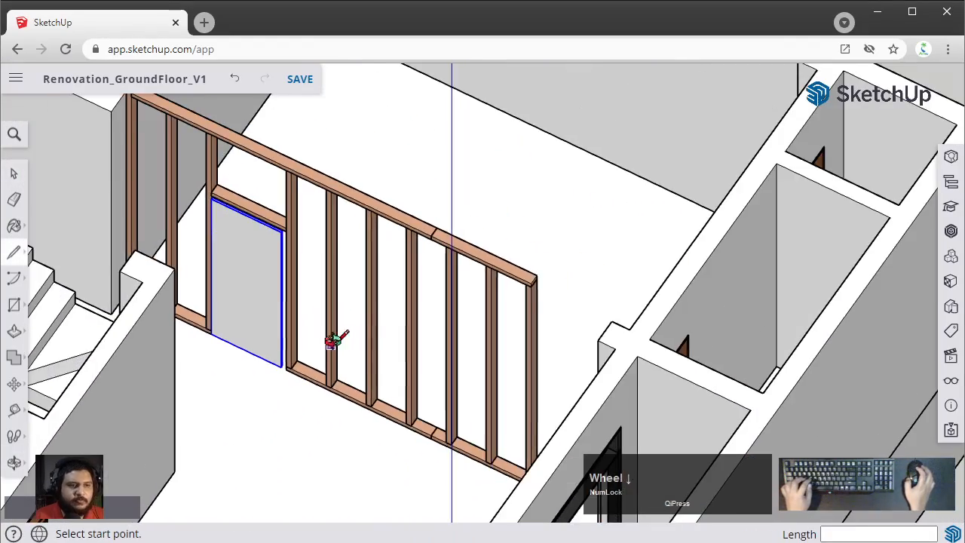
{"action": "scroll", "coordinate": [362, 324], "scroll_direction": "up", "scroll_amount": 3}
{"action": "middle_click_drag", "start_coordinate": [388, 303], "coordinate": [306, 384]}
{"action": "scroll", "coordinate": [313, 381], "scroll_direction": "up", "scroll_amount": 3}
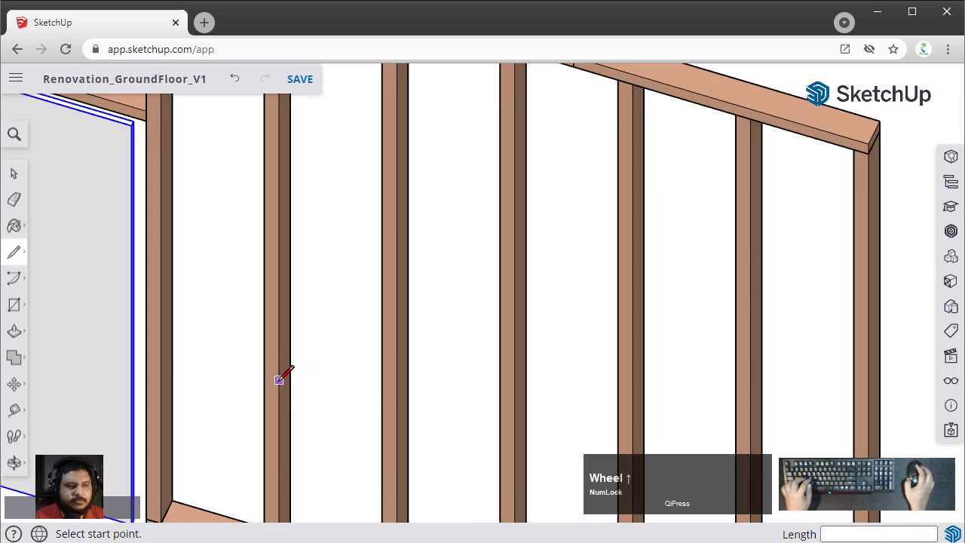
{"action": "scroll", "coordinate": [279, 379], "scroll_direction": "down", "scroll_amount": 3}
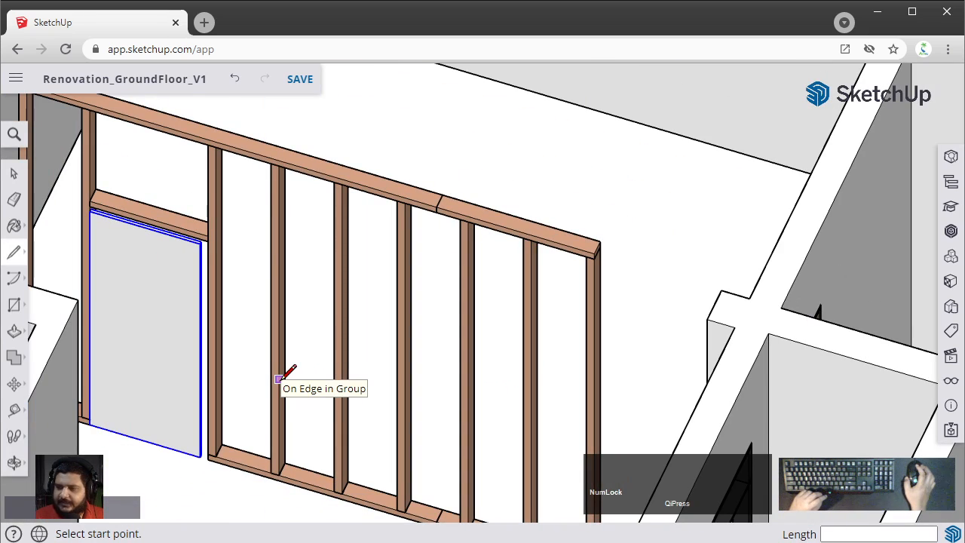
{"action": "scroll", "coordinate": [273, 392], "scroll_direction": "up", "scroll_amount": 5}
{"action": "left_click", "coordinate": [266, 411]}
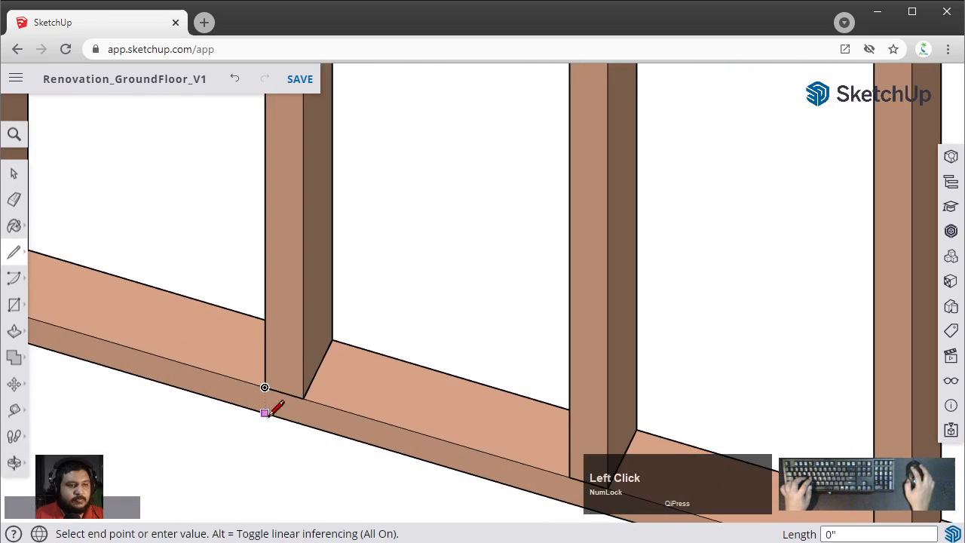
{"action": "mouse_move", "coordinate": [266, 412]}
{"action": "middle_mouse_down", "text": "shift"}
{"action": "mouse_move", "coordinate": [269, 181]}
{"action": "mouse_move", "coordinate": [295, 294]}
{"action": "middle_mouse_up", "text": "shift"}
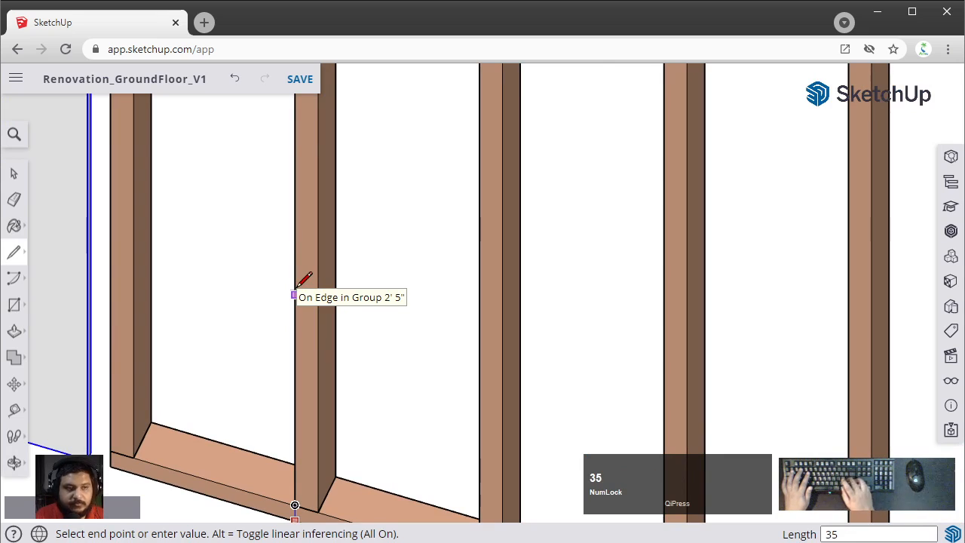
{"action": "key", "text": "Return"}
Step: Draw a horizontal line along the green axis from the 35" mark across four stud bays to the near edge of the stud there
{"action": "scroll", "coordinate": [319, 280], "scroll_direction": "down", "scroll_amount": 2}
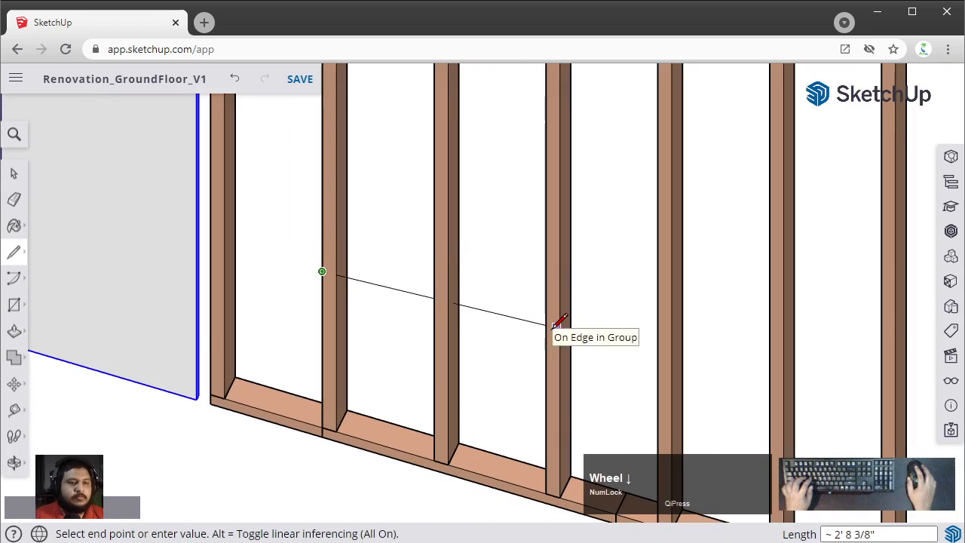
{"action": "scroll", "coordinate": [559, 323], "scroll_direction": "down", "scroll_amount": 2}
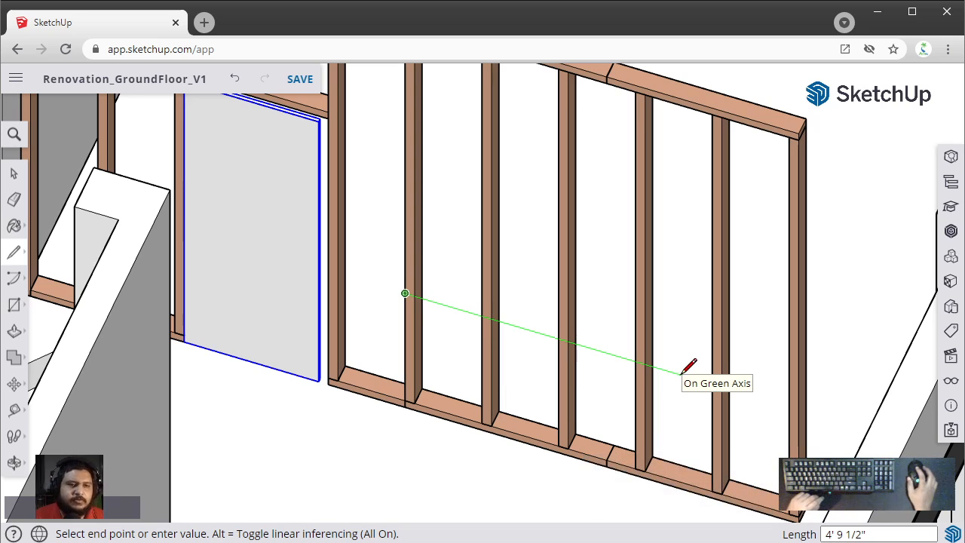
{"action": "middle_click_drag", "start_coordinate": [694, 374], "coordinate": [682, 373]}
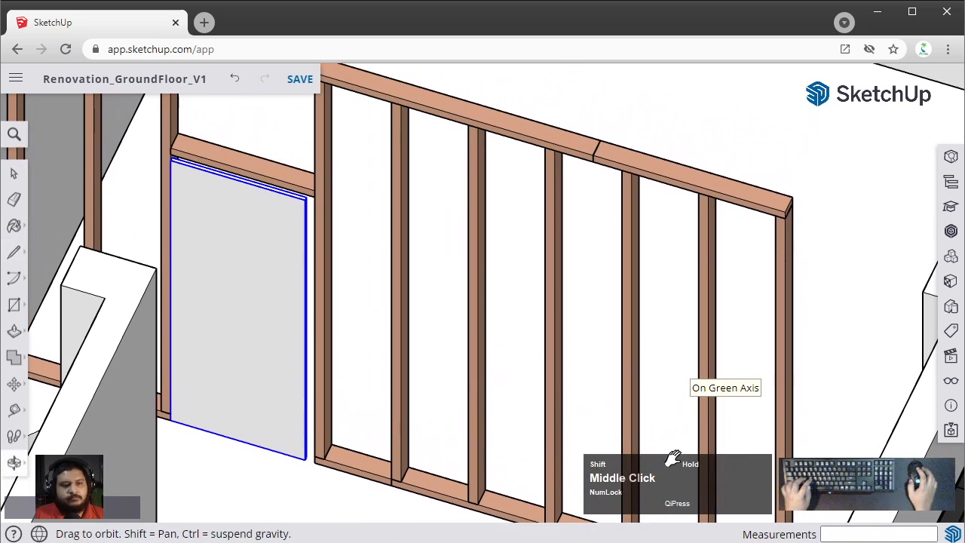
{"action": "middle_click_drag", "start_coordinate": [677, 445], "coordinate": [697, 371]}
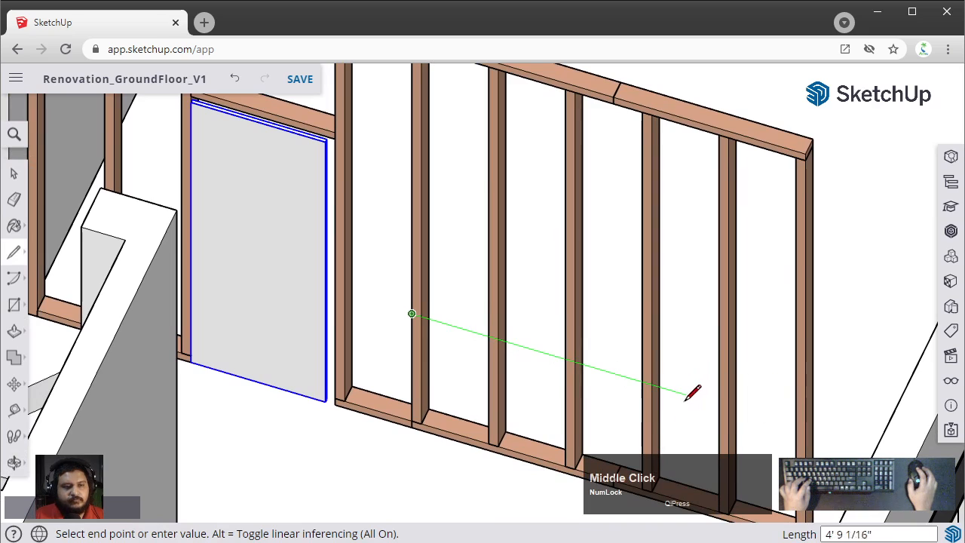
{"action": "left_click", "coordinate": [718, 403]}
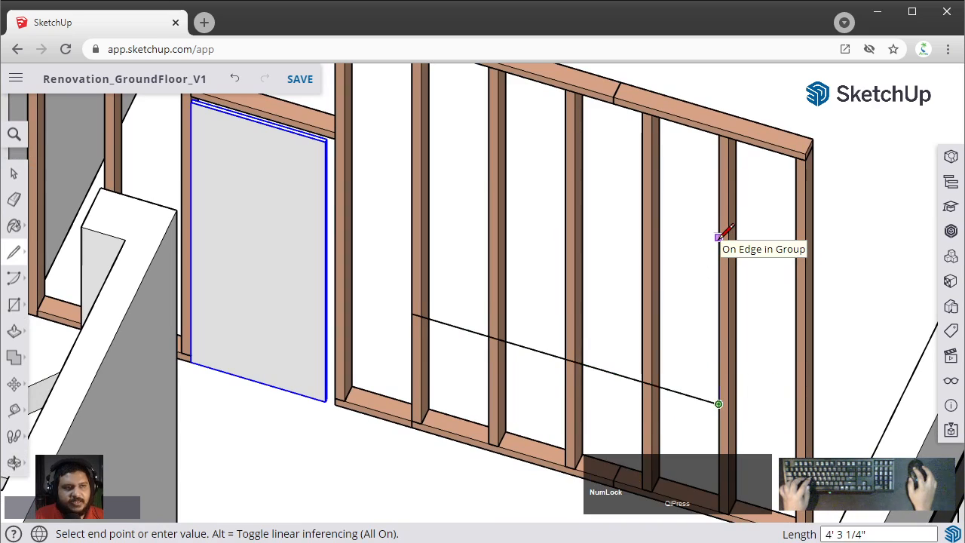
{"action": "key", "text": "Escape"}
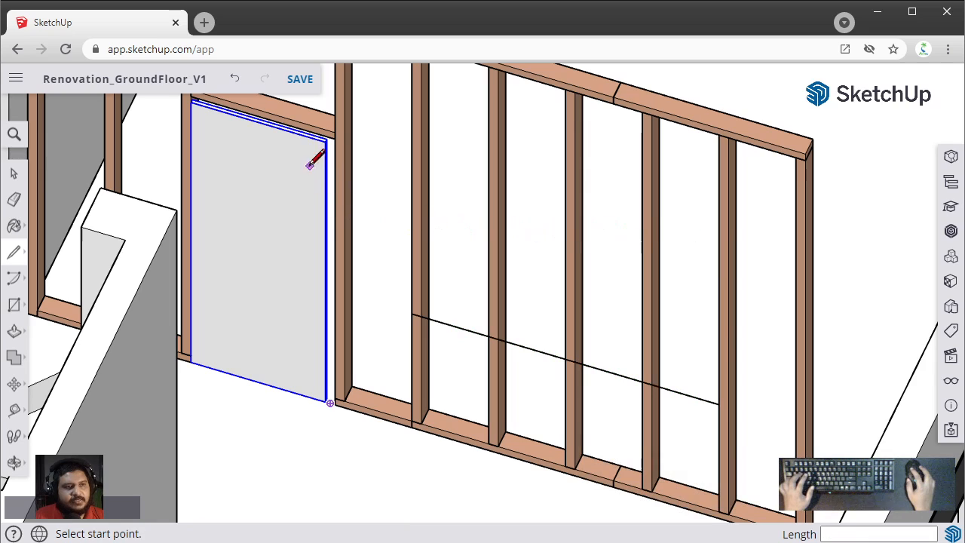
Step: Examine the header's lower corner where it meets the stud beside the door panel as a height reference
{"action": "scroll", "coordinate": [335, 138], "scroll_direction": "up", "scroll_amount": 3}
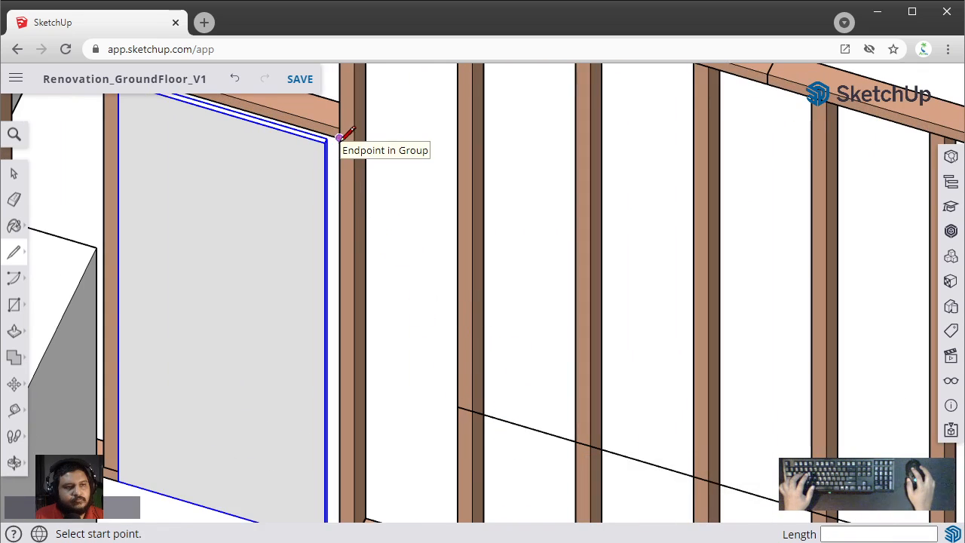
{"action": "middle_click_drag", "start_coordinate": [329, 136], "coordinate": [388, 155]}
{"action": "key", "text": "l"}
{"action": "scroll", "coordinate": [461, 126], "scroll_direction": "down", "scroll_amount": 2}
{"action": "middle_click_drag", "start_coordinate": [462, 127], "coordinate": [453, 177]}
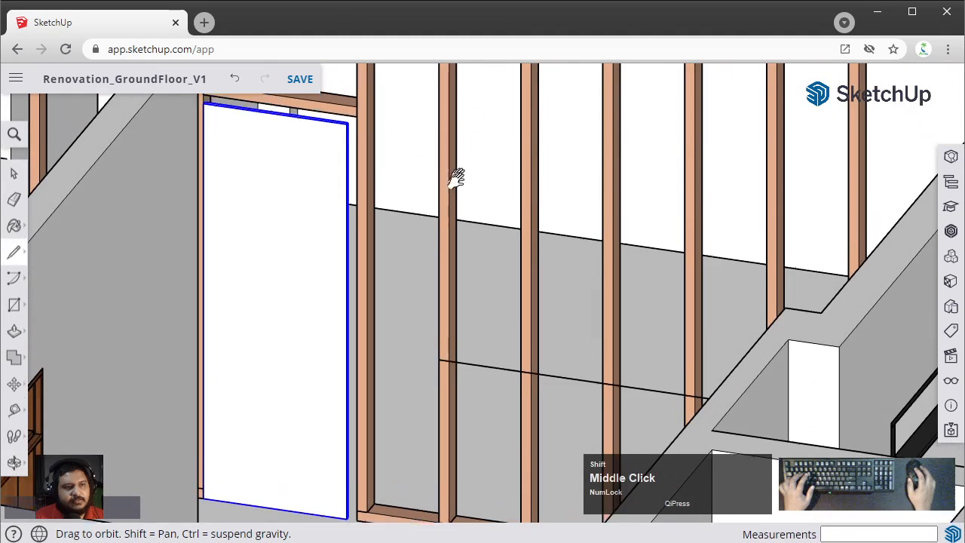
{"action": "scroll", "coordinate": [325, 191], "scroll_direction": "down", "scroll_amount": 4}
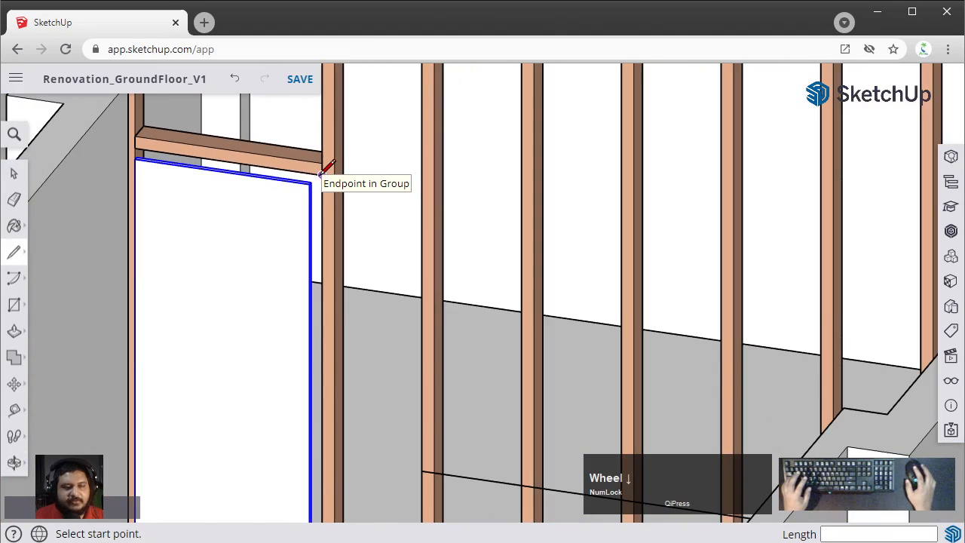
{"action": "key", "text": "space"}
{"action": "scroll", "coordinate": [319, 193], "scroll_direction": "down", "scroll_amount": 3}
{"action": "middle_click_drag", "start_coordinate": [300, 216], "coordinate": [372, 293]}
{"action": "scroll", "coordinate": [400, 244], "scroll_direction": "up", "scroll_amount": 3}
{"action": "middle_click_drag", "start_coordinate": [400, 243], "coordinate": [353, 146]}
Step: Draw an upper horizontal line level with the header's underside across the same four bays, and join its far end down to the lower line
{"action": "key", "text": "l"}
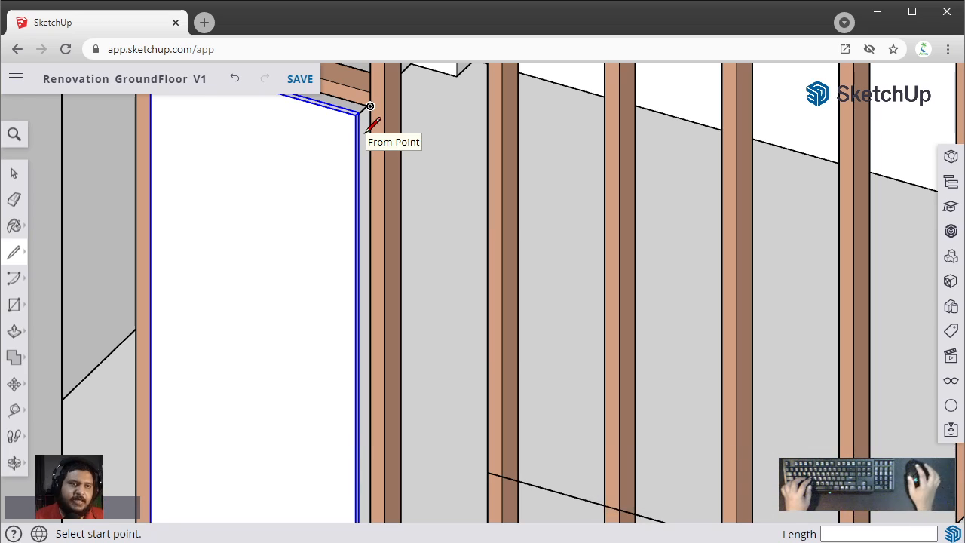
{"action": "scroll", "coordinate": [370, 106], "scroll_direction": "down", "scroll_amount": 2}
{"action": "scroll", "coordinate": [361, 122], "scroll_direction": "up", "scroll_amount": 3}
{"action": "scroll", "coordinate": [364, 119], "scroll_direction": "down", "scroll_amount": 2}
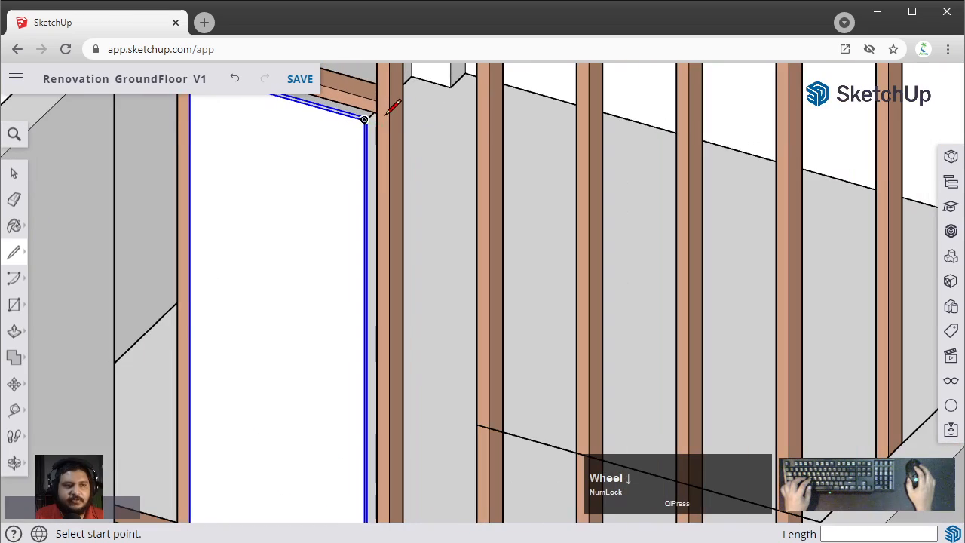
{"action": "scroll", "coordinate": [443, 94], "scroll_direction": "down", "scroll_amount": 3}
{"action": "middle_click_drag", "start_coordinate": [442, 91], "coordinate": [442, 209]}
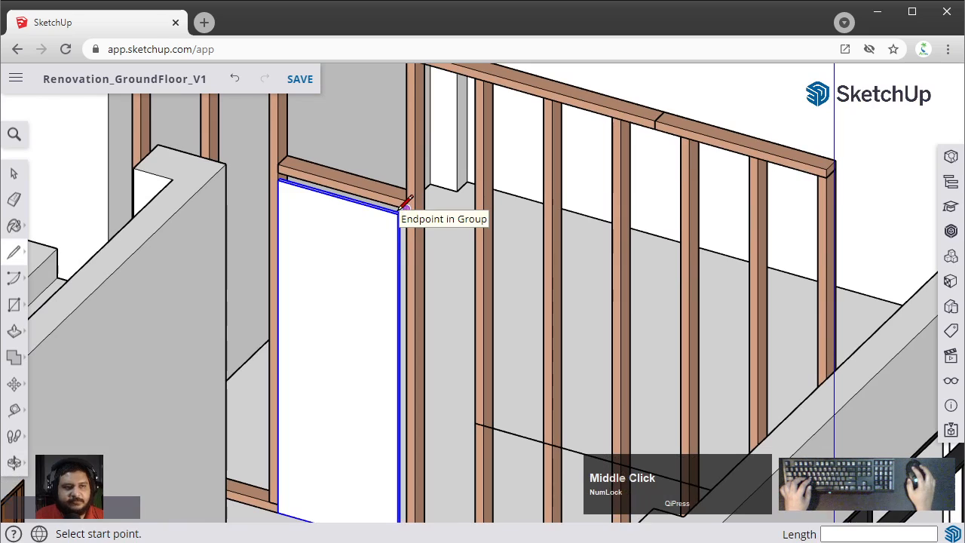
{"action": "left_click", "coordinate": [483, 230]}
{"action": "middle_click_drag", "start_coordinate": [662, 271], "coordinate": [668, 269]}
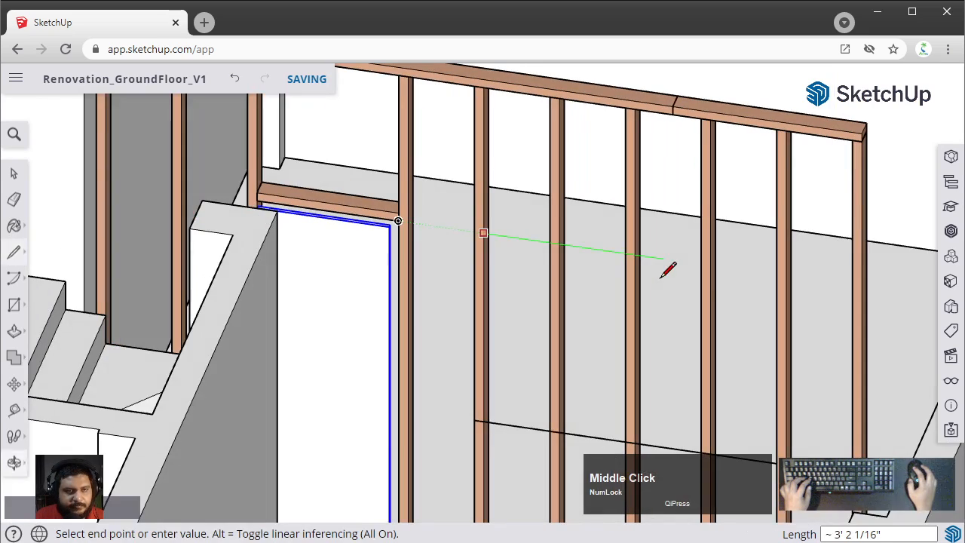
{"action": "left_click", "coordinate": [778, 274]}
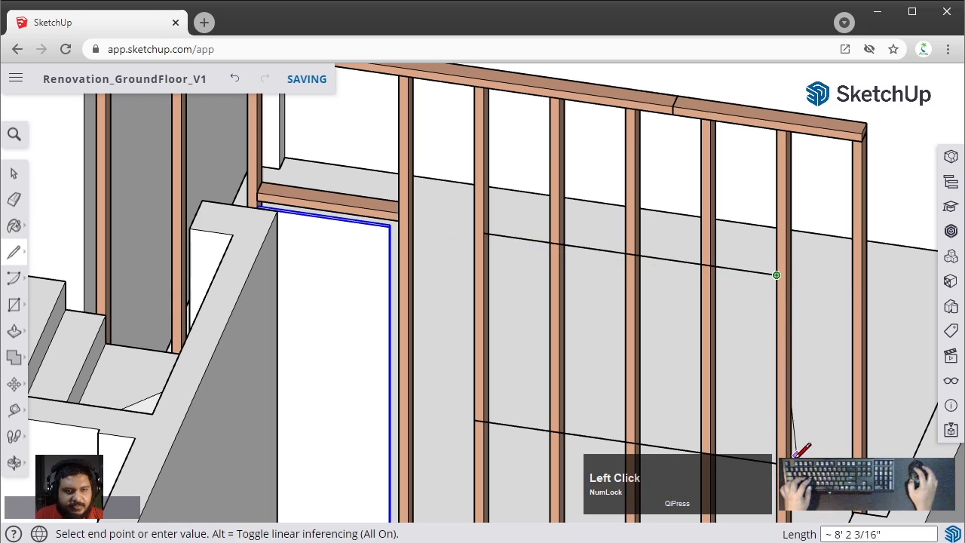
{"action": "key", "text": "space"}
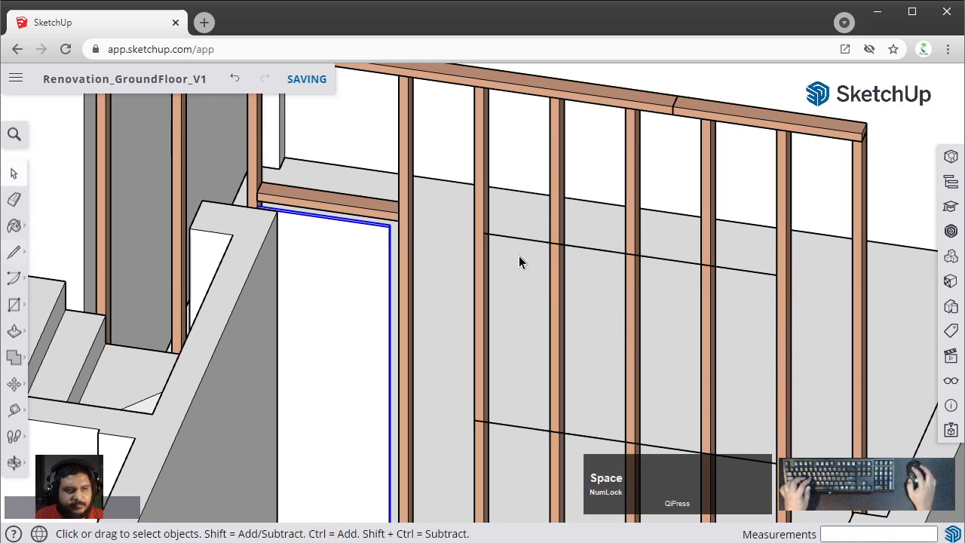
Step: Draw a vertical line joining the upper and lower lines at the stud nearest the door to close the rectangle
{"action": "key", "text": "l"}
{"action": "left_click", "coordinate": [483, 233]}
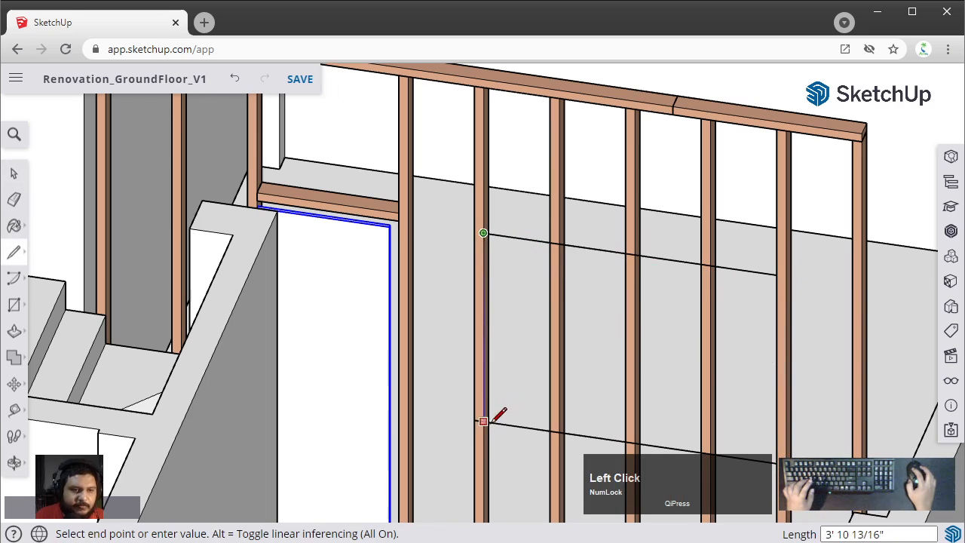
{"action": "left_click", "coordinate": [483, 421]}
{"action": "key", "text": "space"}
Step: Delete the leftover short line stub and the 35" vertical guide line at the rectangle's lower corner
{"action": "middle_click_drag", "start_coordinate": [559, 327], "coordinate": [618, 278]}
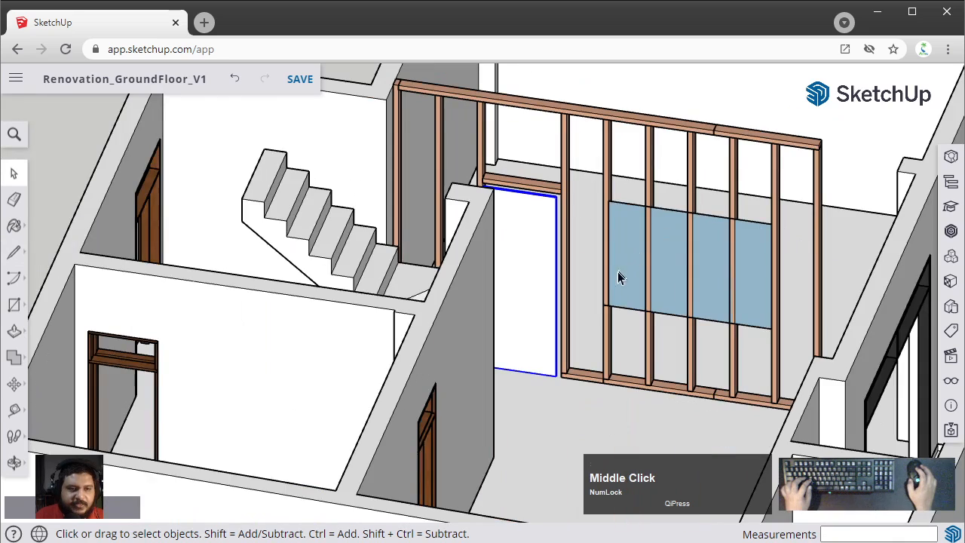
{"action": "scroll", "coordinate": [619, 279], "scroll_direction": "up", "scroll_amount": 5}
{"action": "left_click", "coordinate": [629, 296]}
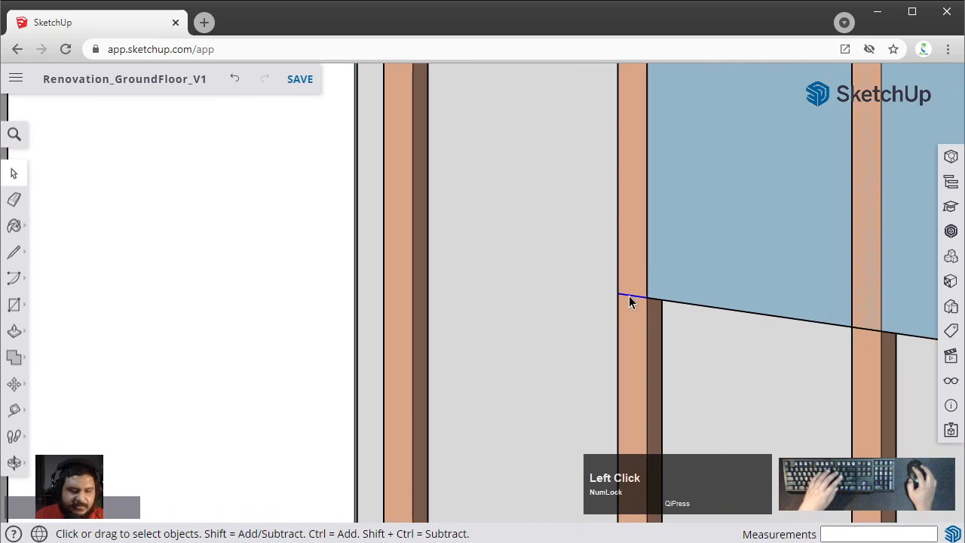
{"action": "left_click", "coordinate": [617, 328]}
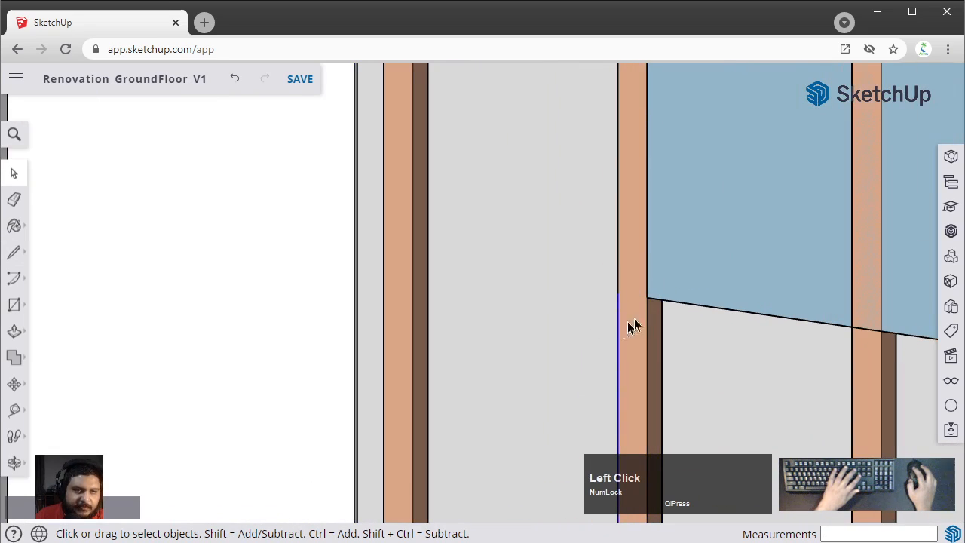
{"action": "middle_click_drag", "start_coordinate": [633, 326], "coordinate": [570, 366]}
{"action": "scroll", "coordinate": [571, 445], "scroll_direction": "down", "scroll_amount": 3}
{"action": "scroll", "coordinate": [570, 367], "scroll_direction": "up", "scroll_amount": 3}
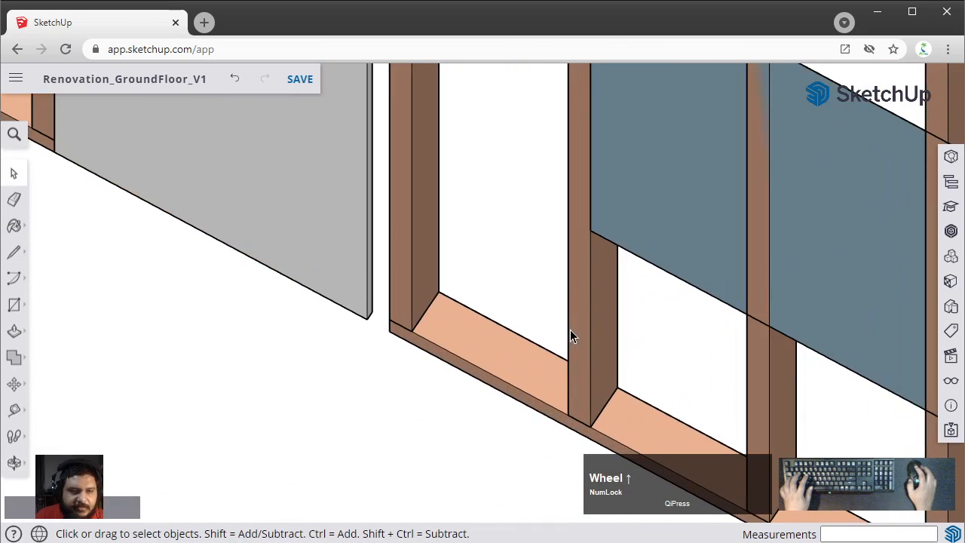
{"action": "scroll", "coordinate": [592, 338], "scroll_direction": "down", "scroll_amount": 4}
{"action": "left_click", "coordinate": [513, 260]}
{"action": "middle_click_drag", "start_coordinate": [512, 260], "coordinate": [503, 172], "text": "shift"}
{"action": "key", "text": "p"}
{"action": "left_click", "coordinate": [475, 217]}
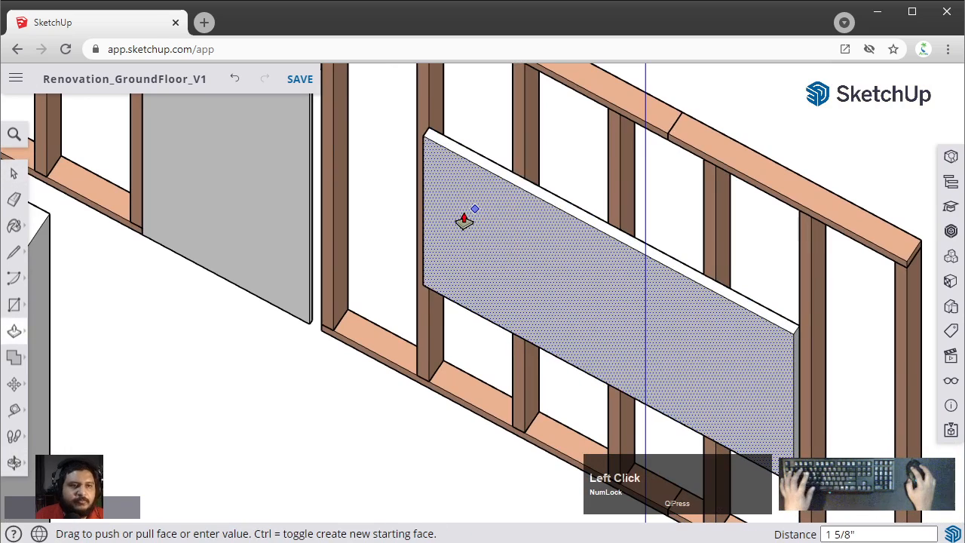
{"action": "left_click", "coordinate": [472, 205]}
{"action": "left_click", "coordinate": [471, 205]}
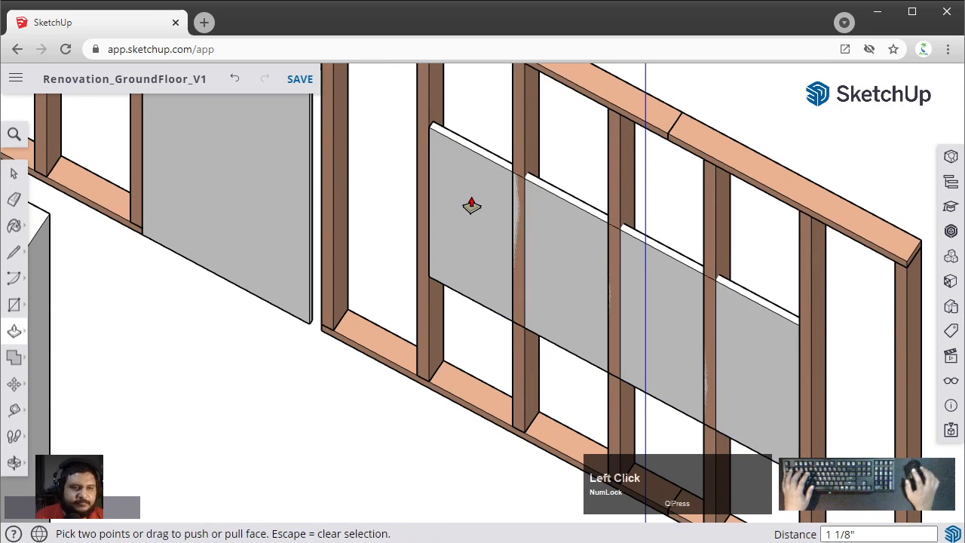
{"action": "key", "text": "ctrl+z"}
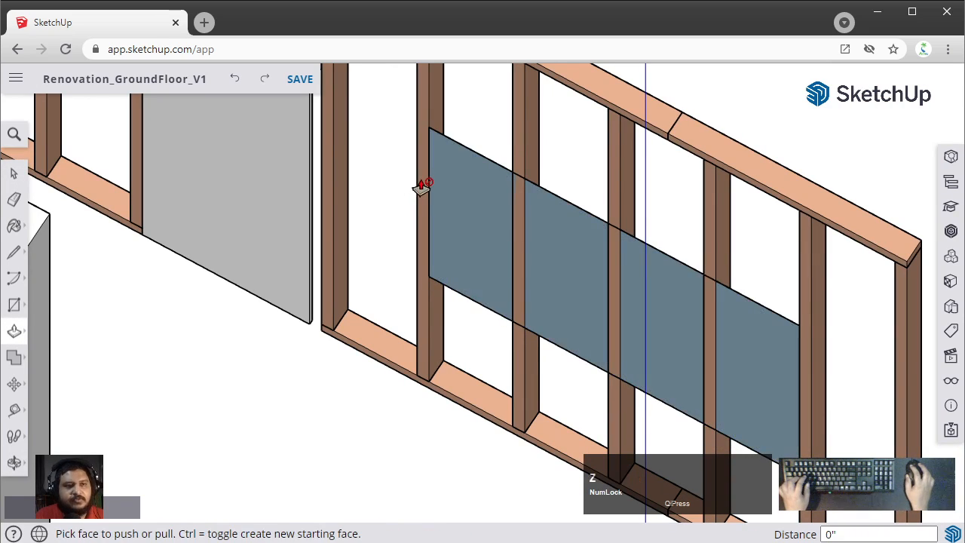
Step: Extrude the window rectangle 3/4" back into the wall and make the resulting panel a group
{"action": "left_click", "coordinate": [434, 181]}
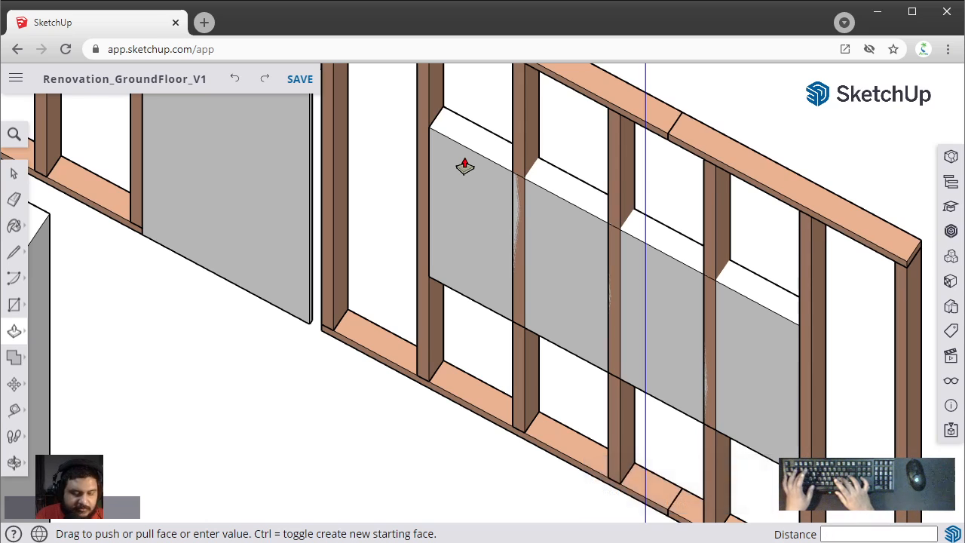
{"action": "type", "text": "3/4"}
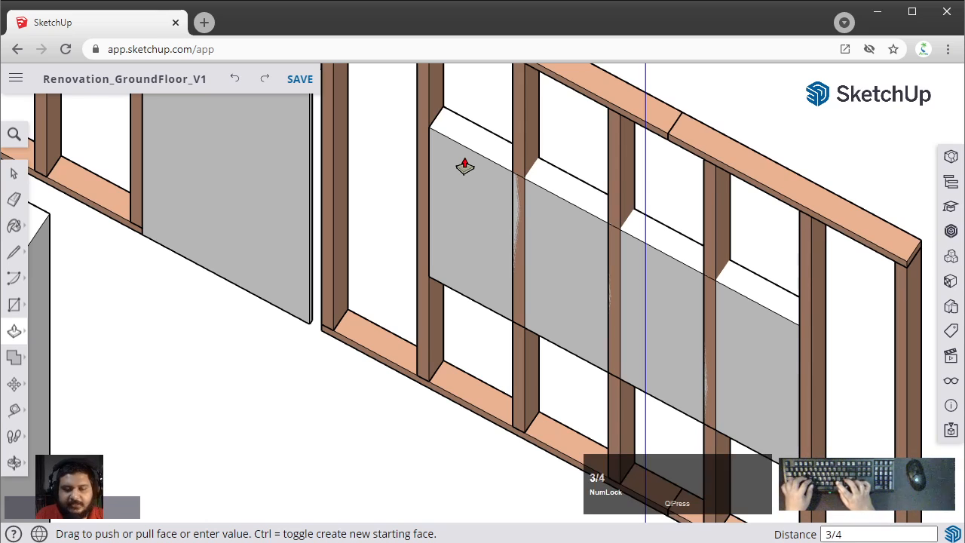
{"action": "key", "text": "Return"}
{"action": "key", "text": "space"}
{"action": "left_click", "coordinate": [465, 162]}
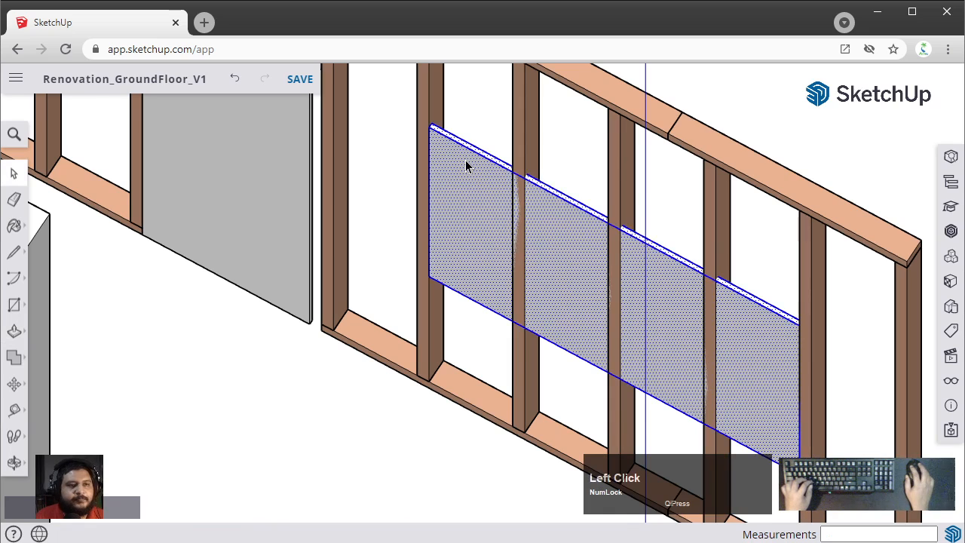
{"action": "right_click", "coordinate": [465, 162]}
{"action": "left_click", "coordinate": [521, 365]}
Step: Copy the bottom plate up to form a window sill, with its end corner at the panel's lower corner nearest the door
{"action": "middle_click_drag", "start_coordinate": [523, 370], "coordinate": [369, 257]}
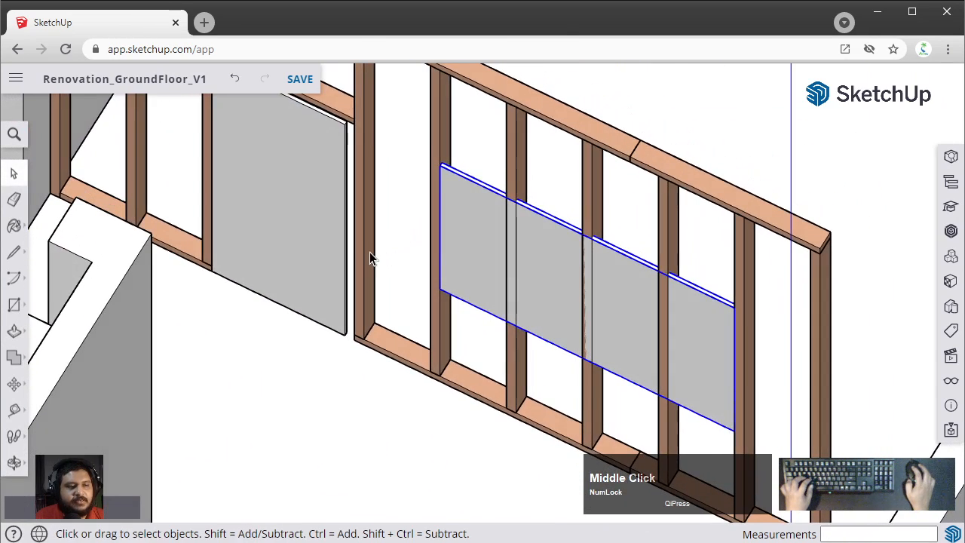
{"action": "left_click", "coordinate": [385, 344]}
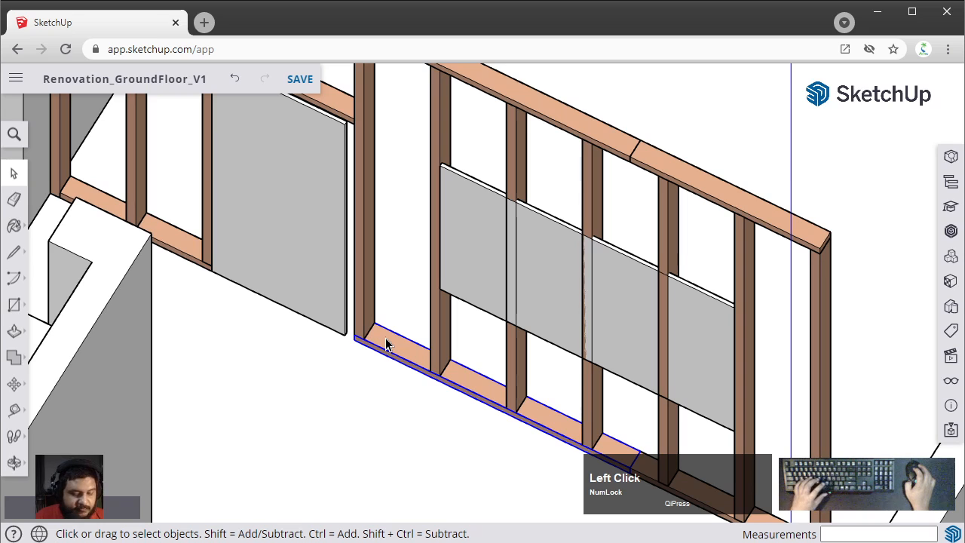
{"action": "key", "text": "m"}
{"action": "scroll", "coordinate": [327, 360], "scroll_direction": "up", "scroll_amount": 3}
{"action": "left_click", "coordinate": [364, 316]}
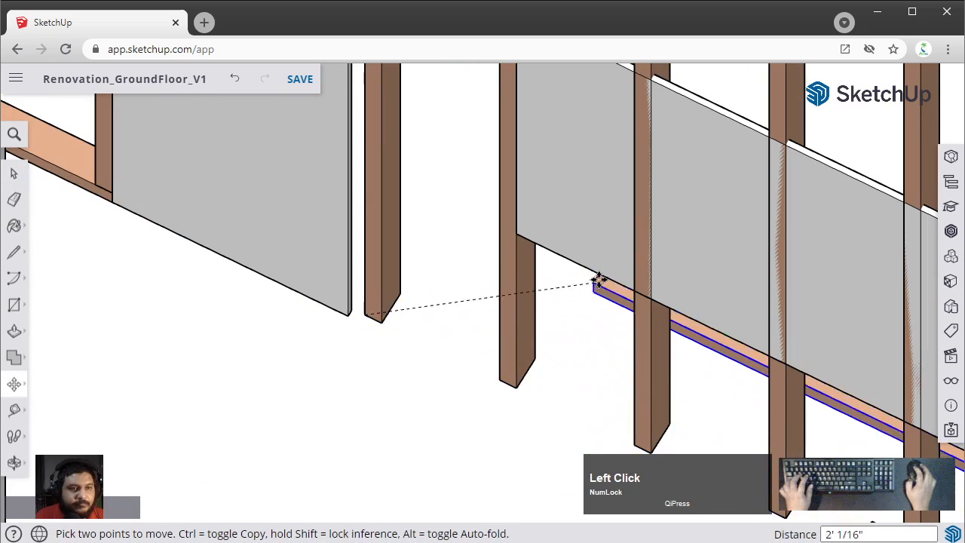
{"action": "key", "text": "ctrl"}
{"action": "scroll", "coordinate": [520, 241], "scroll_direction": "up", "scroll_amount": 3}
{"action": "left_click", "coordinate": [506, 222]}
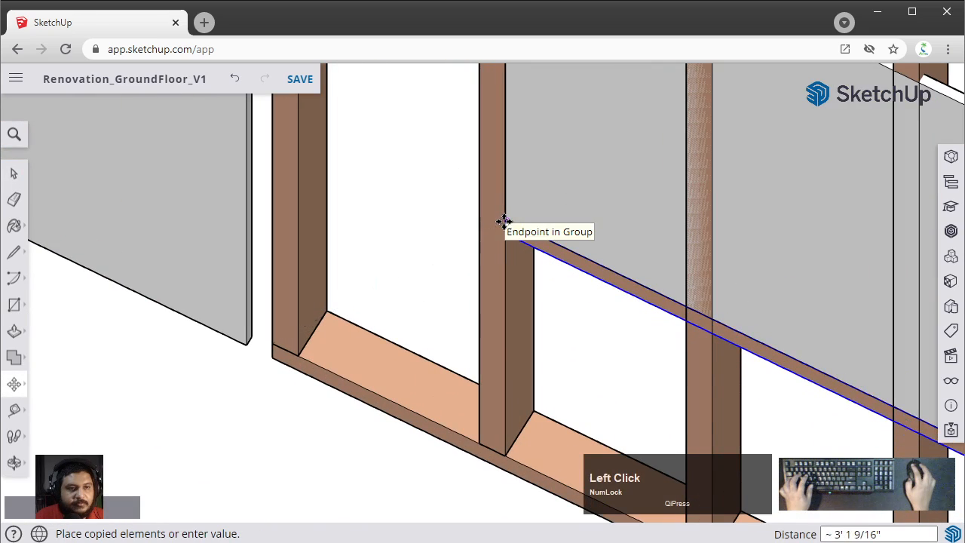
Step: Extend the free end of the sill until it meets the face of the stud at the far side of the window
{"action": "scroll", "coordinate": [646, 284], "scroll_direction": "down", "scroll_amount": 3}
{"action": "key", "text": "space"}
{"action": "middle_click_drag", "start_coordinate": [646, 284], "coordinate": [542, 198], "text": "shift"}
{"action": "scroll", "coordinate": [799, 337], "scroll_direction": "up", "scroll_amount": 3}
{"action": "scroll", "coordinate": [595, 264], "scroll_direction": "up", "scroll_amount": 3}
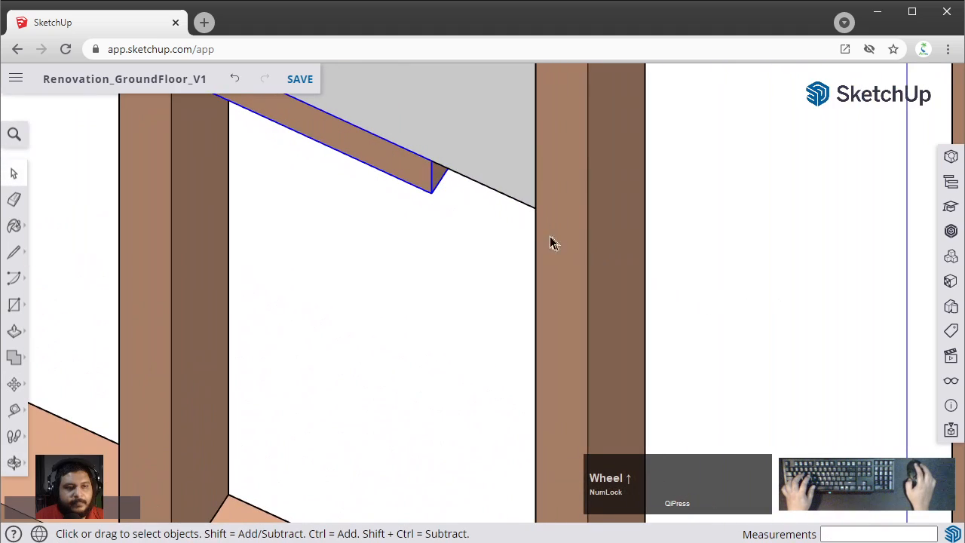
{"action": "double_click", "coordinate": [440, 177]}
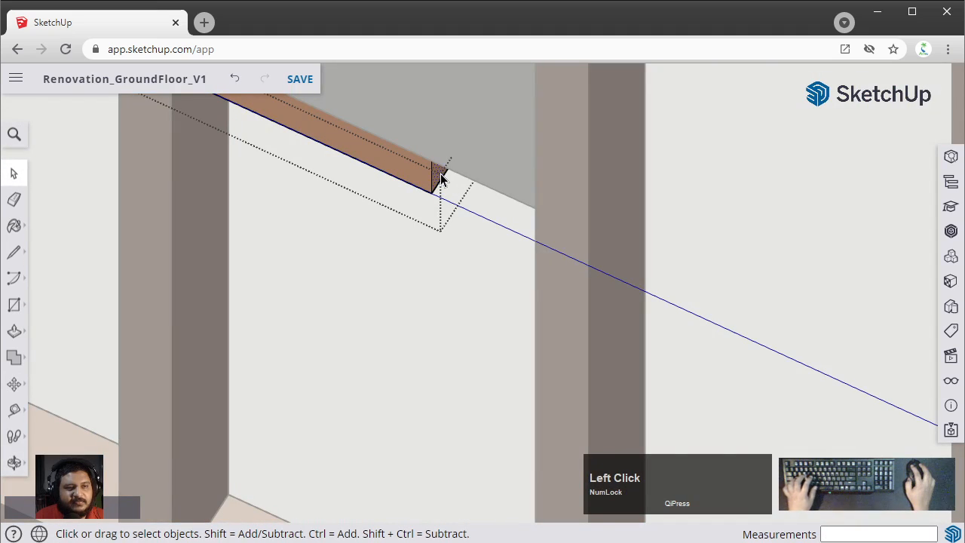
{"action": "key", "text": "p"}
{"action": "left_click", "coordinate": [441, 178]}
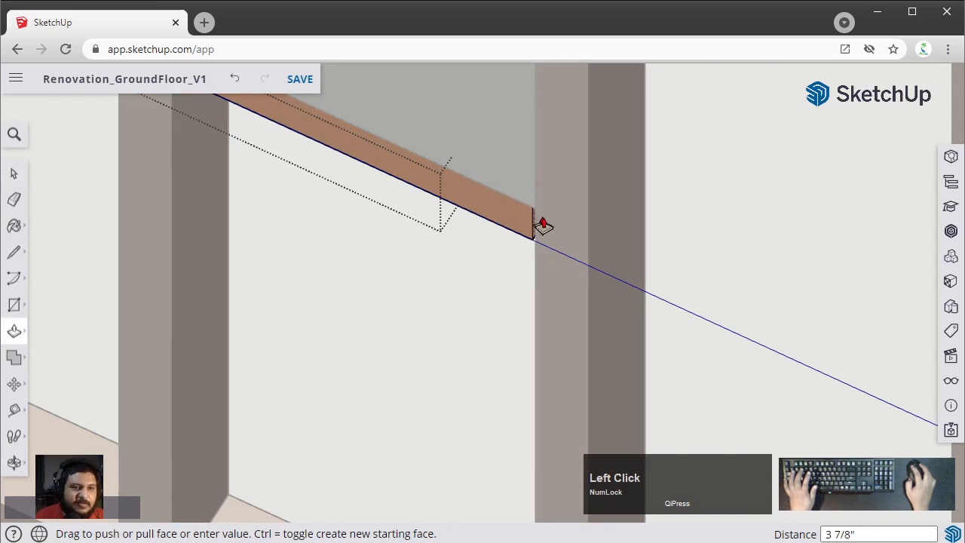
{"action": "left_click", "coordinate": [535, 240]}
{"action": "scroll", "coordinate": [625, 219], "scroll_direction": "down", "scroll_amount": 3}
{"action": "key", "text": "space"}
{"action": "left_click", "coordinate": [672, 180]}
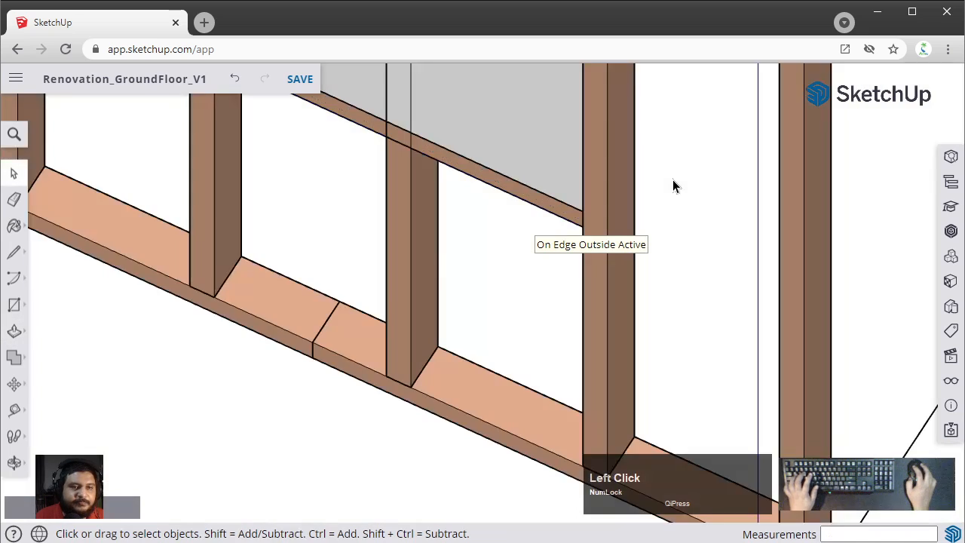
Step: Copy the sill up as a window header and move it down to sit directly on the panel's upper edge
{"action": "scroll", "coordinate": [672, 179], "scroll_direction": "down", "scroll_amount": 3}
{"action": "middle_click_drag", "start_coordinate": [551, 167], "coordinate": [585, 294], "text": "shift"}
{"action": "scroll", "coordinate": [505, 157], "scroll_direction": "down", "scroll_amount": 3}
{"action": "middle_click_drag", "start_coordinate": [484, 134], "coordinate": [493, 332]}
{"action": "scroll", "coordinate": [483, 248], "scroll_direction": "up", "scroll_amount": 5}
{"action": "middle_click_drag", "start_coordinate": [483, 248], "coordinate": [450, 128]}
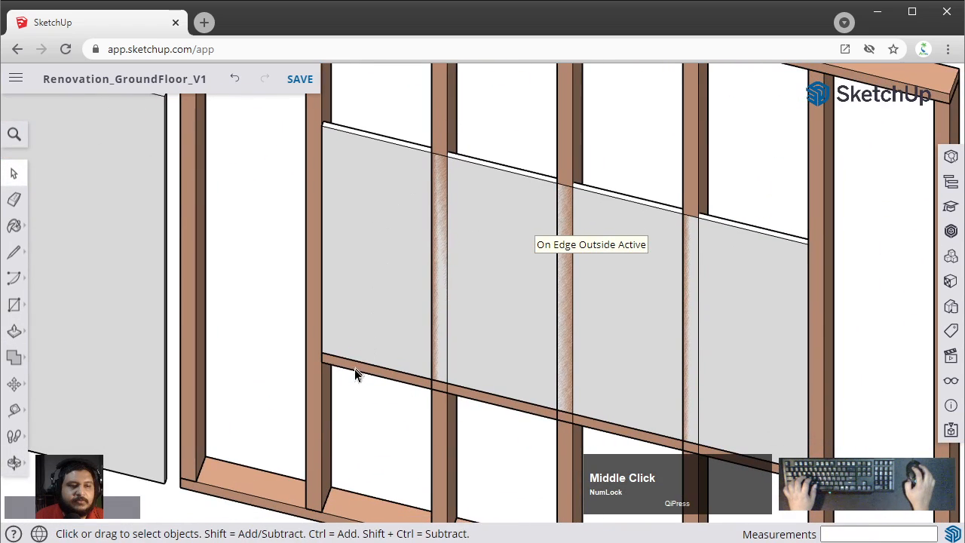
{"action": "left_click", "coordinate": [352, 369]}
{"action": "key", "text": "m"}
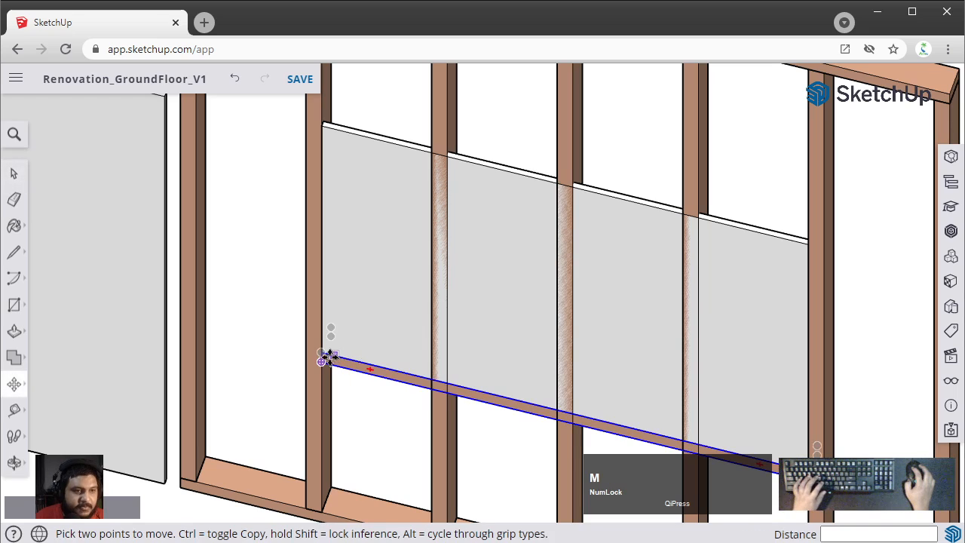
{"action": "left_click", "coordinate": [321, 358]}
{"action": "key", "text": "ctrl"}
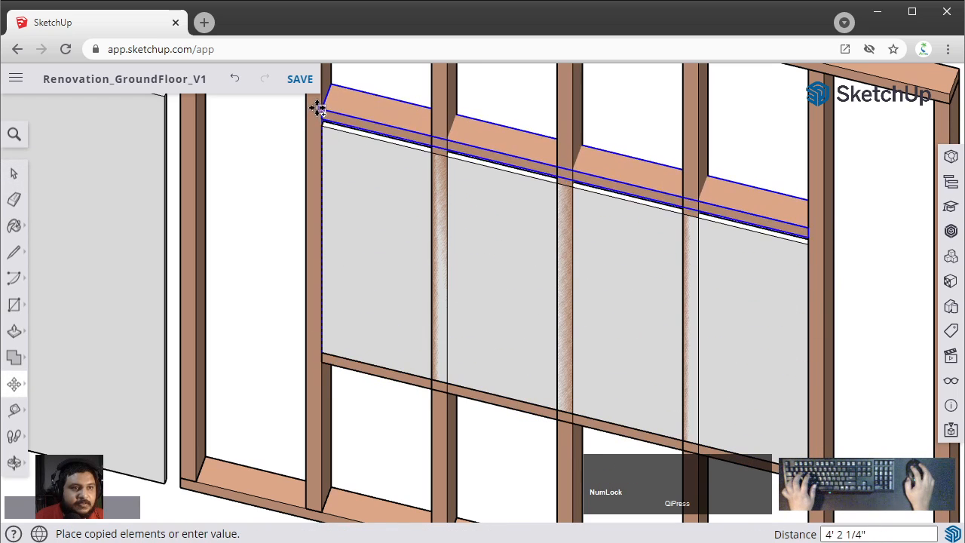
{"action": "left_click", "coordinate": [318, 108]}
{"action": "scroll", "coordinate": [321, 119], "scroll_direction": "up", "scroll_amount": 3}
{"action": "left_click", "coordinate": [321, 126]}
{"action": "left_click", "coordinate": [324, 141]}
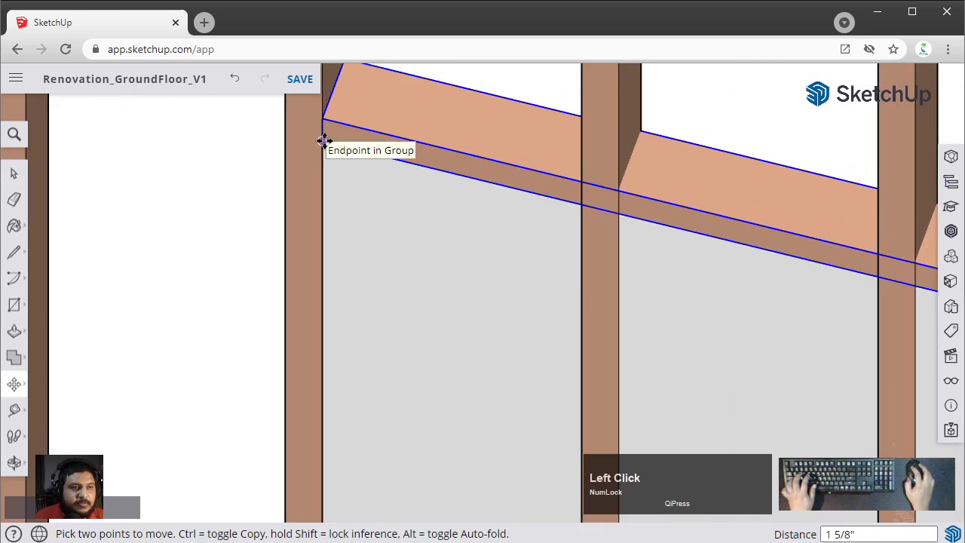
{"action": "scroll", "coordinate": [404, 150], "scroll_direction": "down", "scroll_amount": 3}
{"action": "key", "text": "space"}
Step: Copy the full-height stud that crosses the window nearest the door to the clipboard
{"action": "scroll", "coordinate": [531, 135], "scroll_direction": "down", "scroll_amount": 3}
{"action": "middle_click_drag", "start_coordinate": [531, 134], "coordinate": [511, 278]}
{"action": "scroll", "coordinate": [510, 205], "scroll_direction": "up", "scroll_amount": 2}
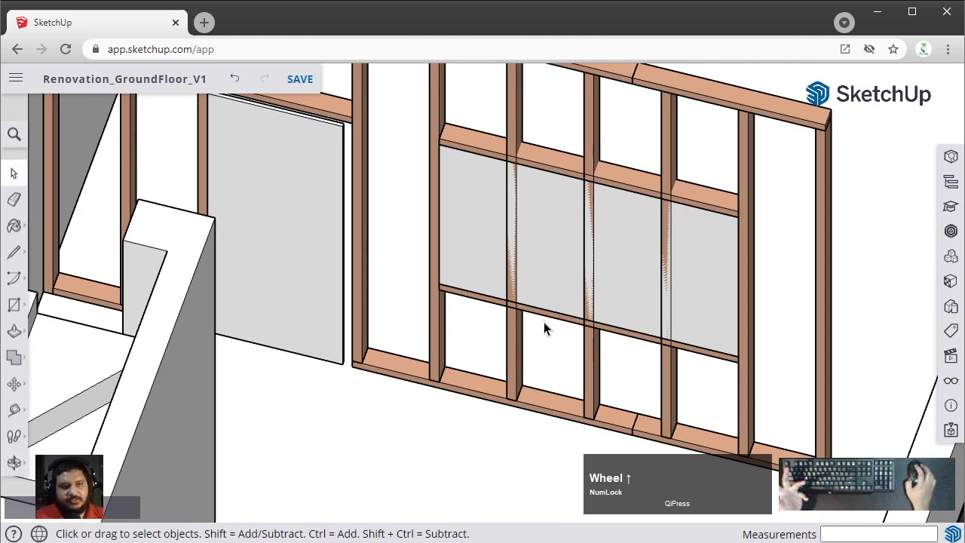
{"action": "left_click", "coordinate": [514, 123]}
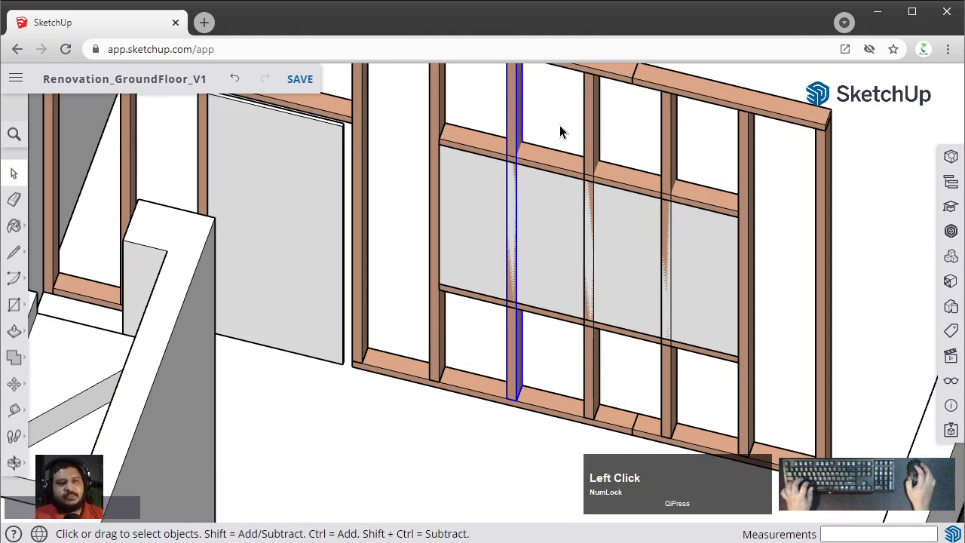
{"action": "middle_click_drag", "start_coordinate": [559, 133], "coordinate": [529, 166]}
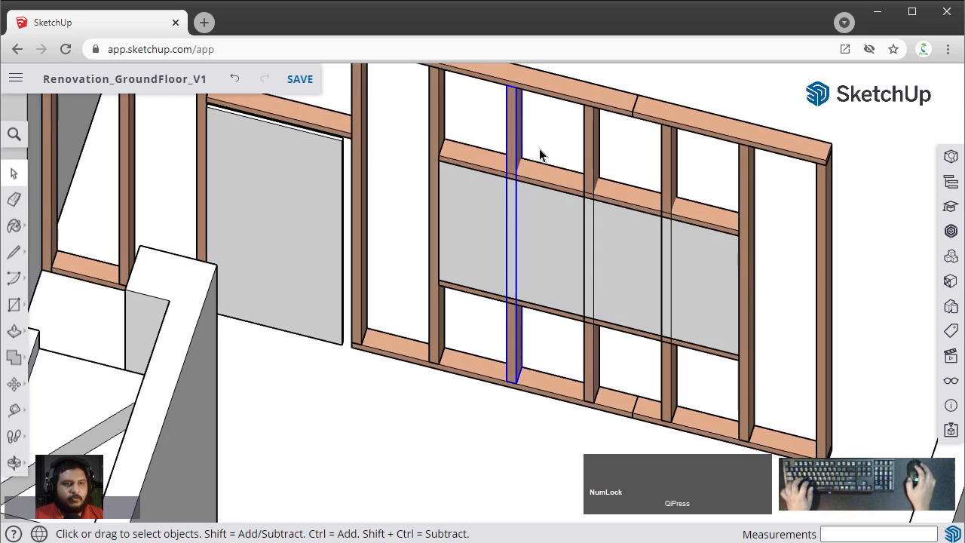
{"action": "middle_click_drag", "start_coordinate": [535, 147], "coordinate": [560, 194], "text": "shift"}
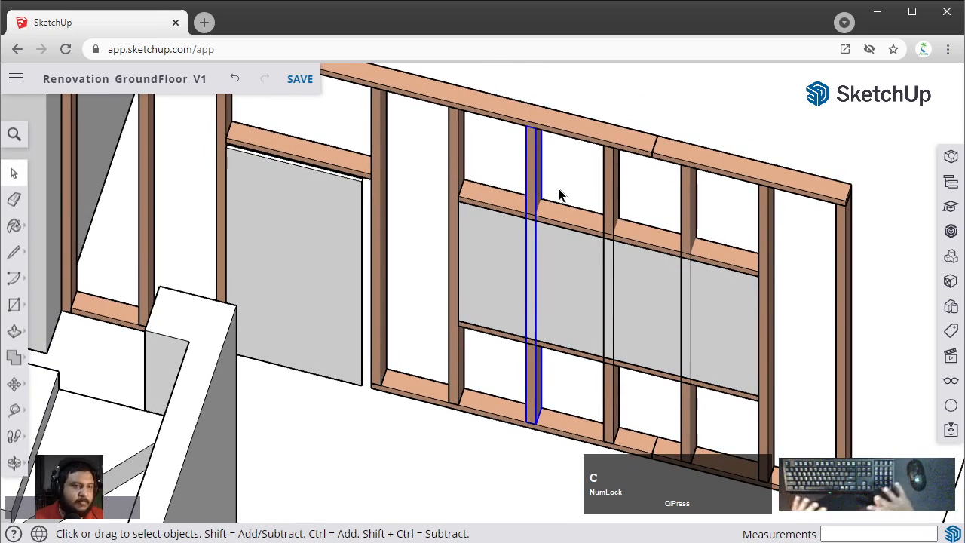
{"action": "scroll", "coordinate": [559, 195], "scroll_direction": "up", "scroll_amount": 2}
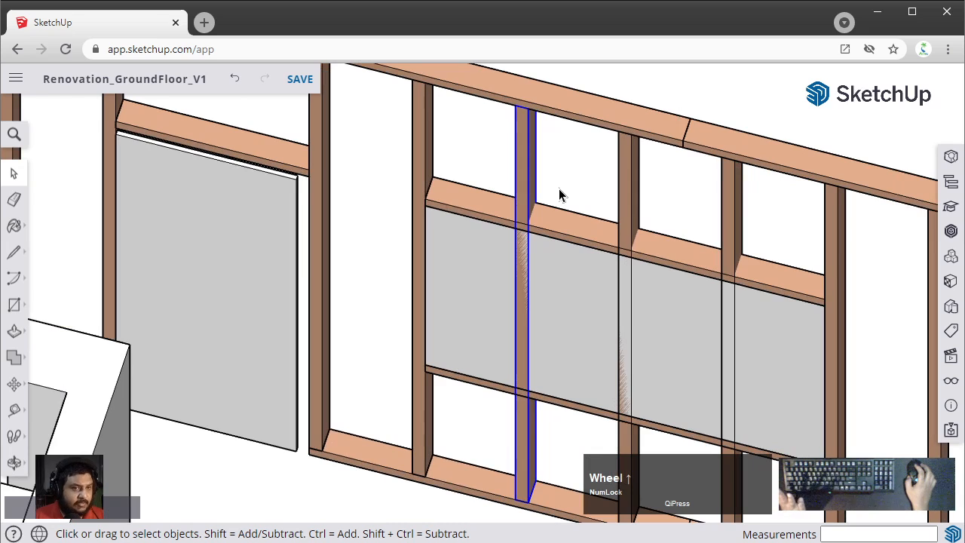
Step: Shorten that stud by pushing its upper face down to the underside of the window sill
{"action": "double_click", "coordinate": [529, 171]}
{"action": "scroll", "coordinate": [531, 140], "scroll_direction": "up", "scroll_amount": 3}
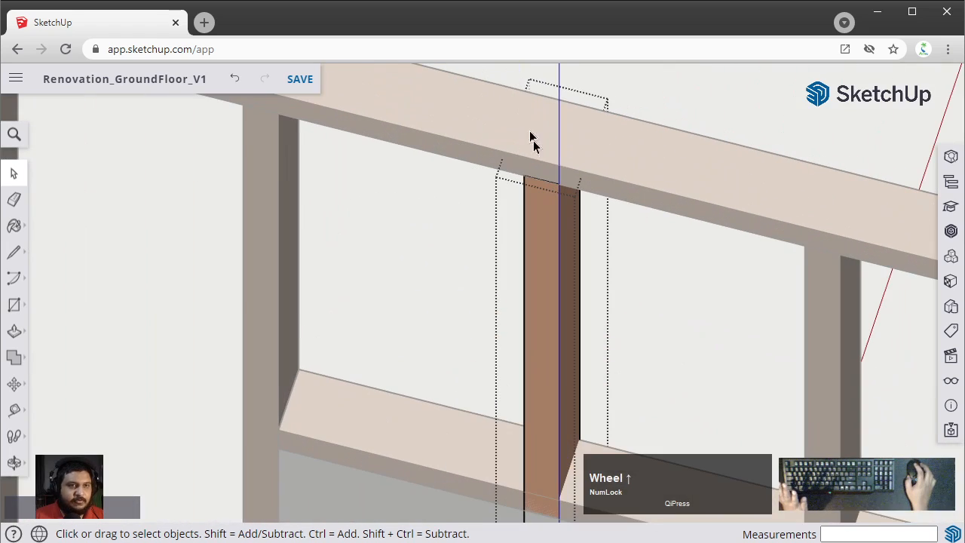
{"action": "key", "text": "p"}
{"action": "left_click", "coordinate": [549, 162]}
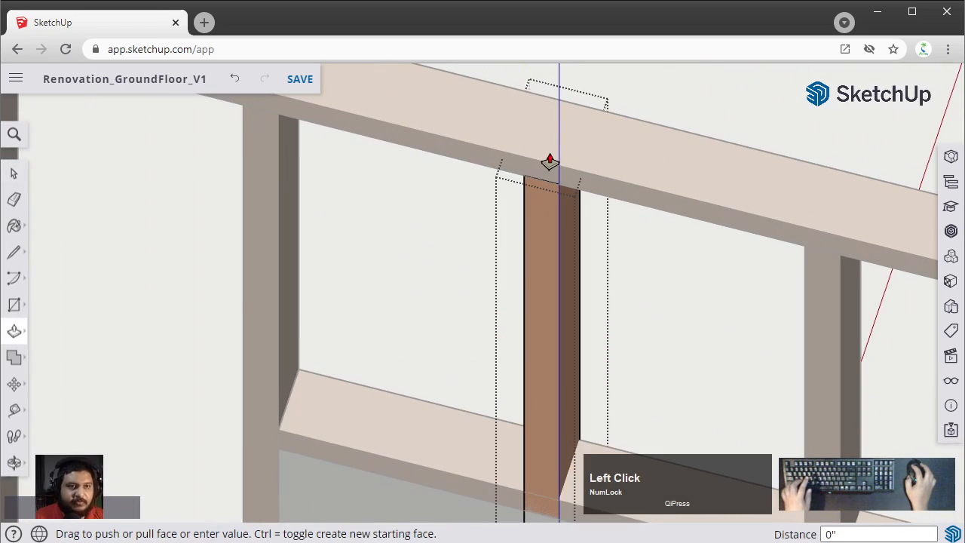
{"action": "middle_click_drag", "start_coordinate": [519, 341], "coordinate": [453, 47], "text": "shift"}
{"action": "scroll", "coordinate": [407, 369], "scroll_direction": "down", "scroll_amount": 2}
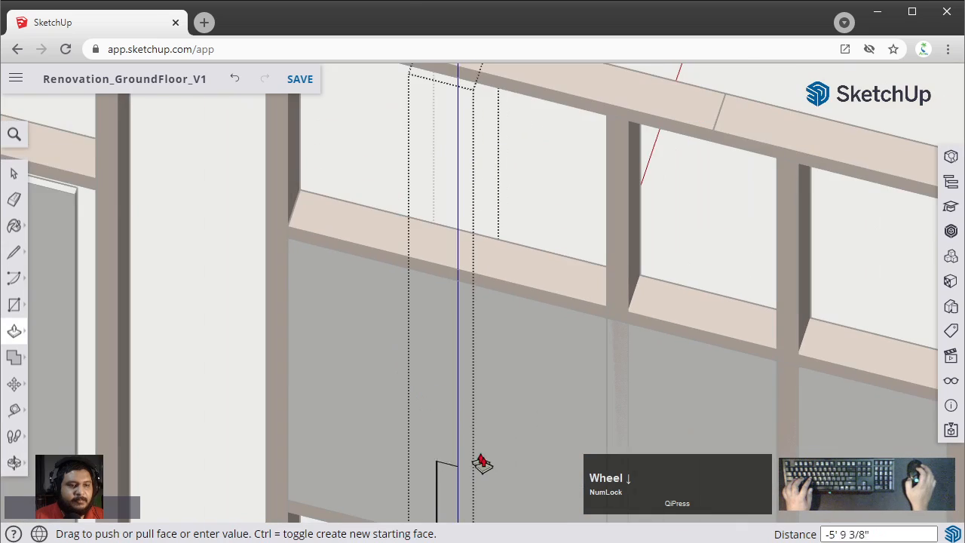
{"action": "middle_click_drag", "start_coordinate": [483, 458], "coordinate": [573, 93], "text": "shift"}
{"action": "scroll", "coordinate": [550, 136], "scroll_direction": "up", "scroll_amount": 3}
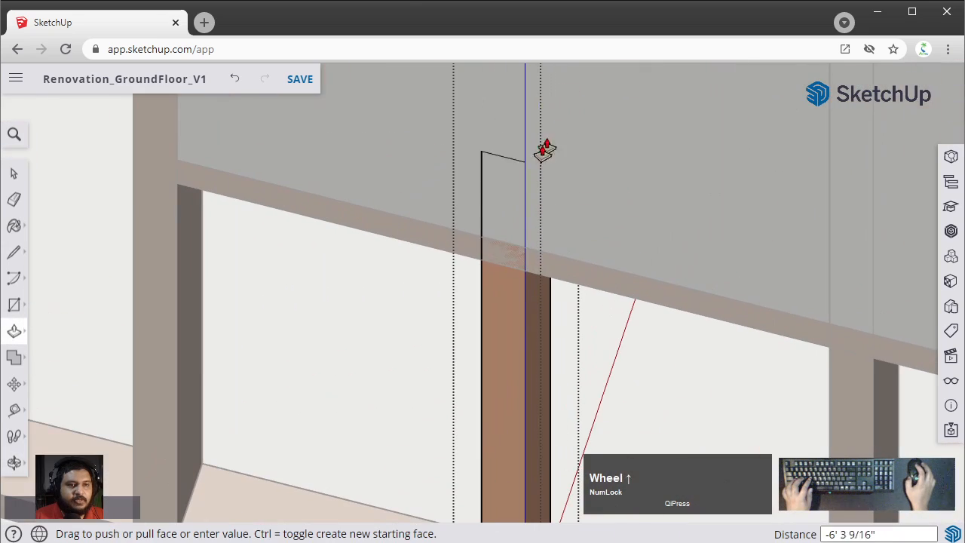
{"action": "left_click", "coordinate": [480, 263]}
{"action": "scroll", "coordinate": [579, 279], "scroll_direction": "down", "scroll_amount": 4}
{"action": "key", "text": "space"}
{"action": "left_click", "coordinate": [603, 321]}
{"action": "scroll", "coordinate": [602, 320], "scroll_direction": "down", "scroll_amount": 3}
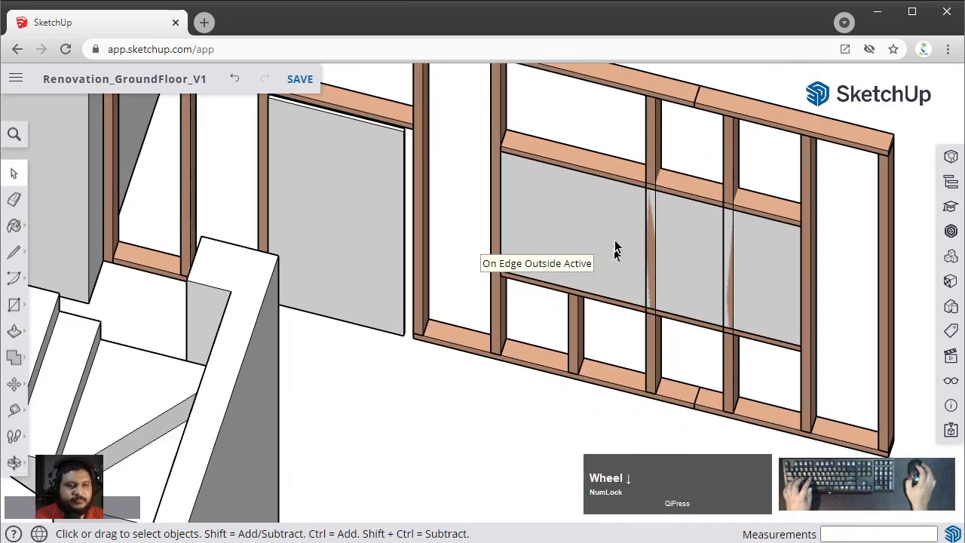
Step: Paste the full-height stud onto the bottom plate at the base corner of the shortened stud
{"action": "middle_click_drag", "start_coordinate": [594, 192], "coordinate": [591, 282], "text": "shift"}
{"action": "key", "text": "ctrl+v"}
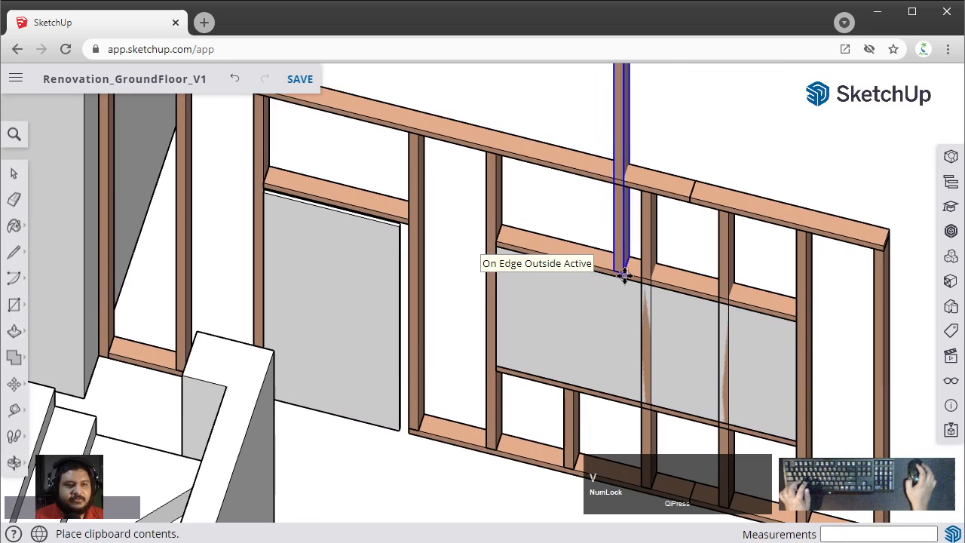
{"action": "scroll", "coordinate": [595, 257], "scroll_direction": "up", "scroll_amount": 2}
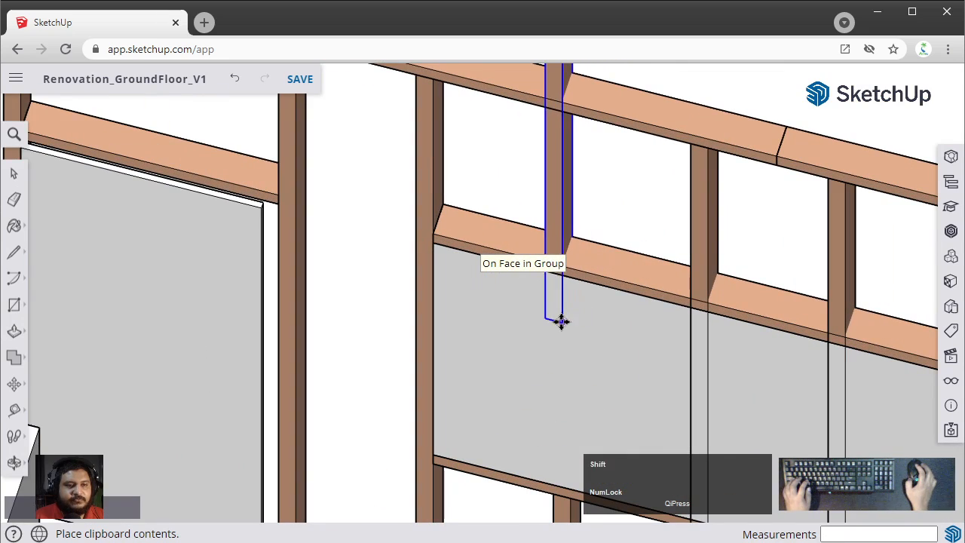
{"action": "middle_click_drag", "start_coordinate": [560, 321], "coordinate": [624, 100], "text": "shift"}
{"action": "scroll", "coordinate": [609, 404], "scroll_direction": "up", "scroll_amount": 2}
{"action": "left_click", "coordinate": [629, 373]}
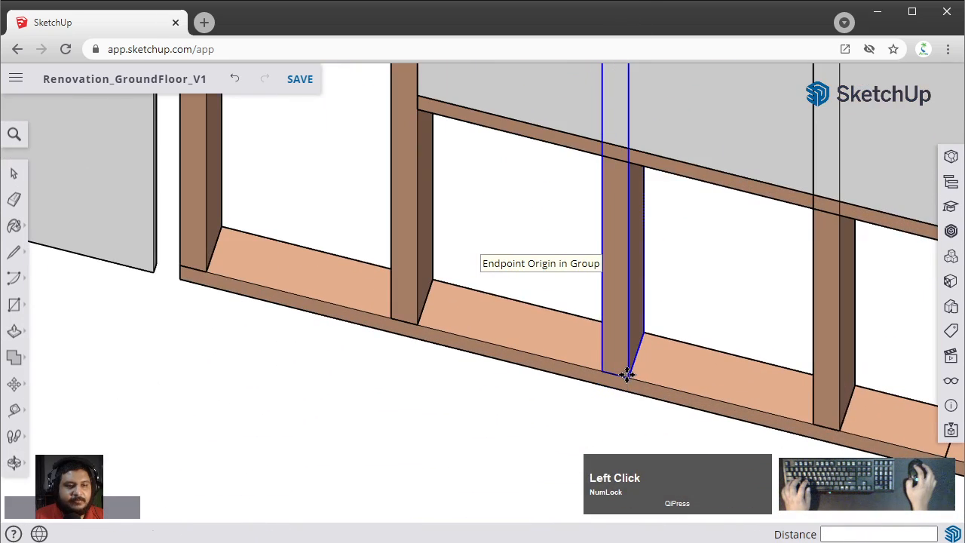
{"action": "scroll", "coordinate": [637, 330], "scroll_direction": "down", "scroll_amount": 2}
{"action": "key", "text": "space"}
Step: Copy the pasted full-height stud straight up from its base corner so that it stands on the window header
{"action": "middle_click_drag", "start_coordinate": [631, 184], "coordinate": [620, 248], "text": "shift"}
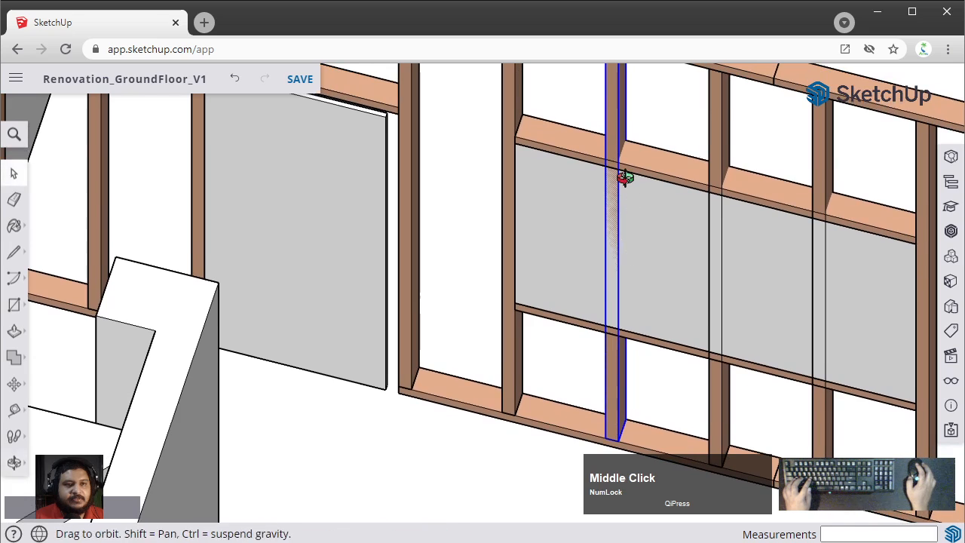
{"action": "middle_click_drag", "start_coordinate": [618, 132], "coordinate": [601, 173]}
{"action": "middle_click_drag", "start_coordinate": [606, 254], "coordinate": [607, 174]}
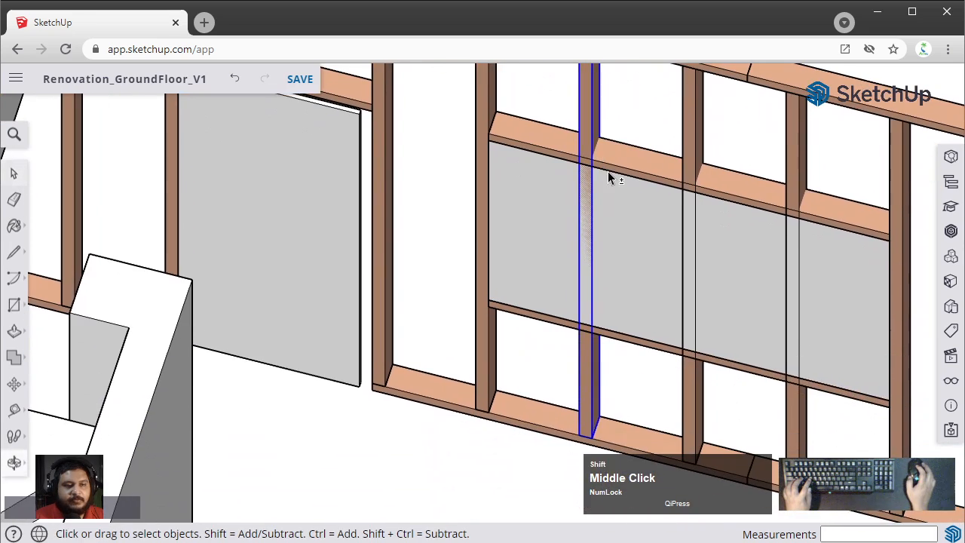
{"action": "key", "text": "m"}
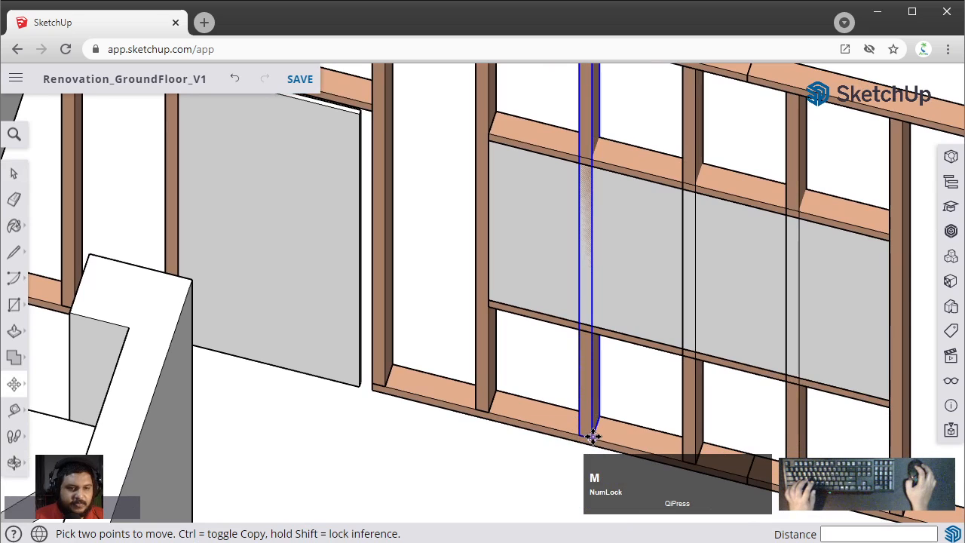
{"action": "left_click", "coordinate": [593, 436]}
{"action": "key", "text": "ctrl"}
{"action": "left_click", "coordinate": [592, 157]}
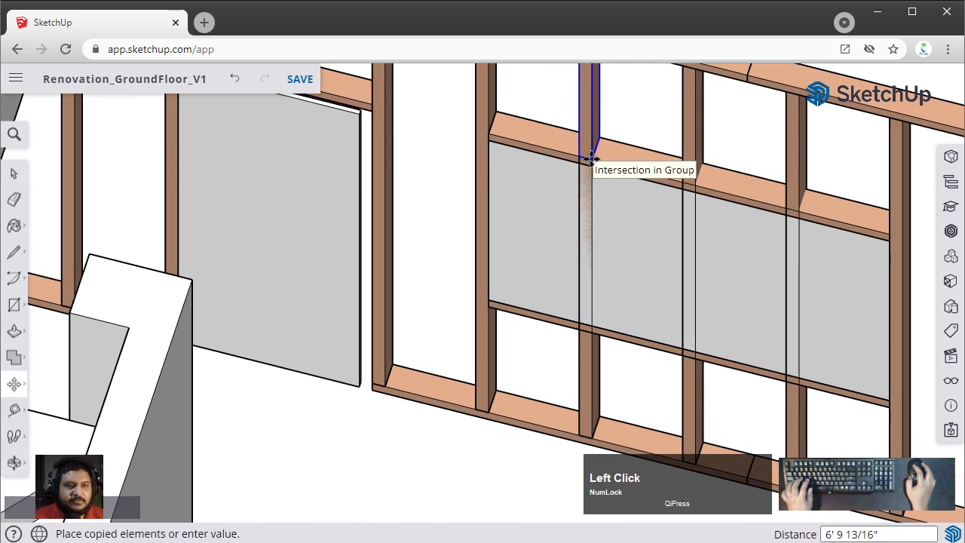
Step: Try to shorten the copied stud above the window by pushing its upper face down to the top plate
{"action": "scroll", "coordinate": [623, 146], "scroll_direction": "down", "scroll_amount": 3}
{"action": "key", "text": "space"}
{"action": "middle_click_drag", "start_coordinate": [622, 146], "coordinate": [574, 202]}
{"action": "scroll", "coordinate": [595, 145], "scroll_direction": "up", "scroll_amount": 3}
{"action": "double_click", "coordinate": [577, 234]}
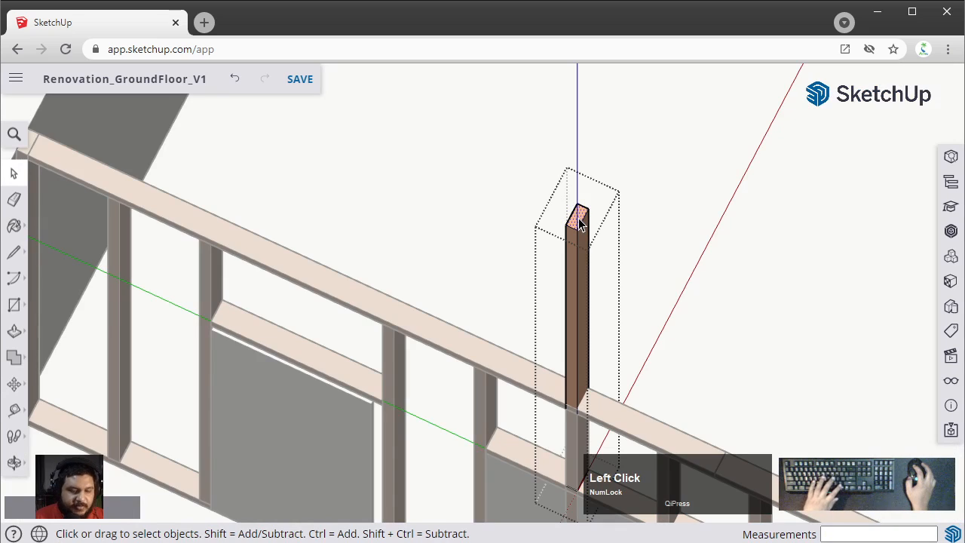
{"action": "key", "text": "p"}
{"action": "left_click", "coordinate": [577, 219]}
{"action": "middle_click_drag", "start_coordinate": [588, 398], "coordinate": [577, 290], "text": "shift"}
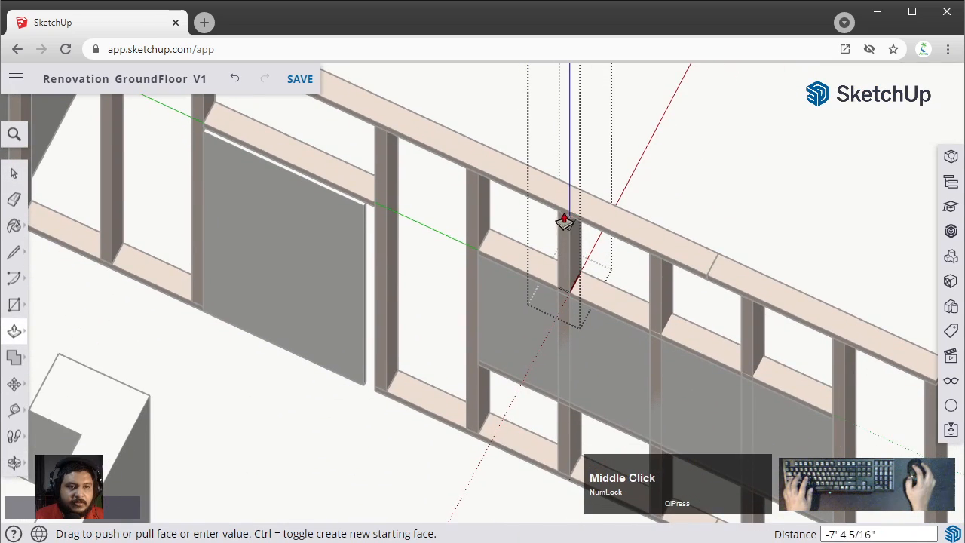
{"action": "key", "text": "space"}
{"action": "scroll", "coordinate": [592, 245], "scroll_direction": "down", "scroll_amount": 3}
{"action": "key", "text": "ctrl+z"}
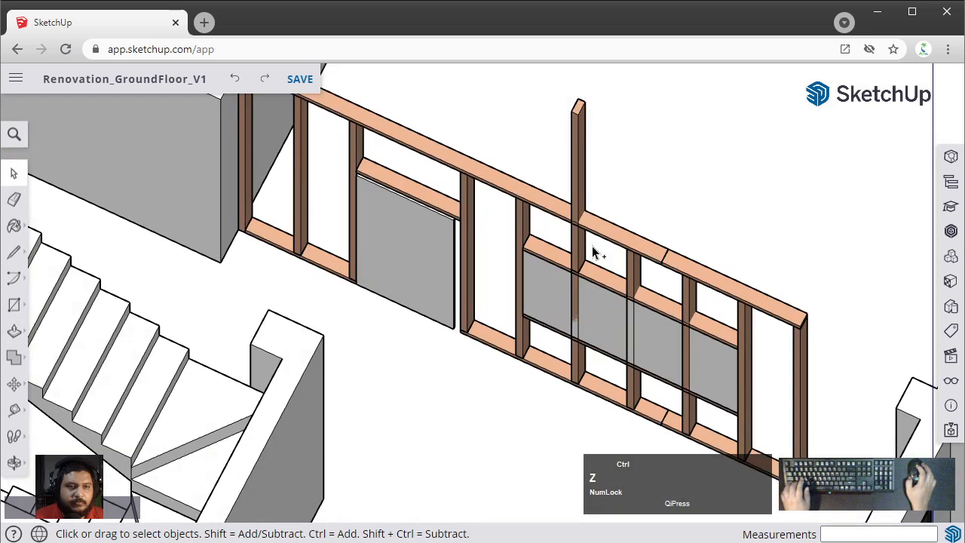
Step: Undo the raised copy and move the pasted full-height stud itself straight up from the bottom plate onto the window header
{"action": "left_click", "coordinate": [586, 172]}
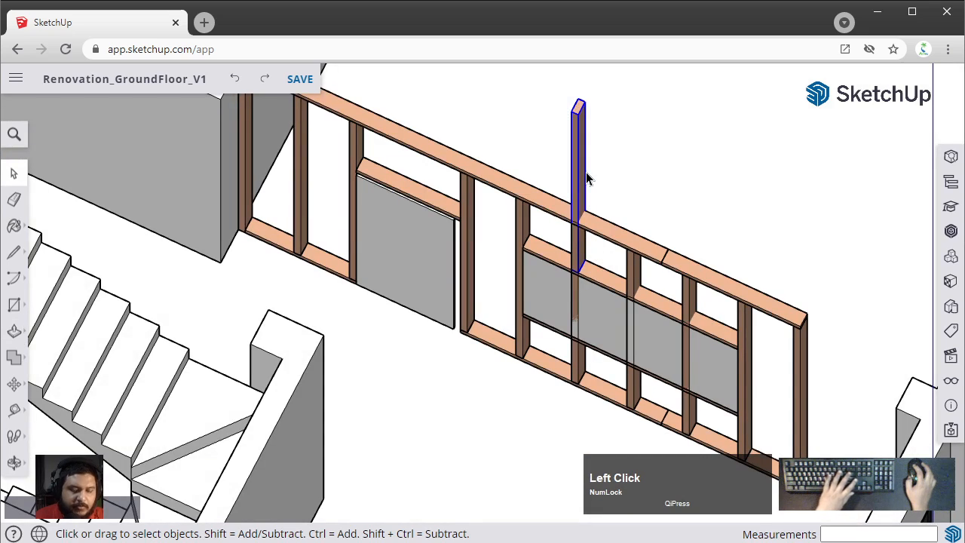
{"action": "scroll", "coordinate": [580, 381], "scroll_direction": "up", "scroll_amount": 2}
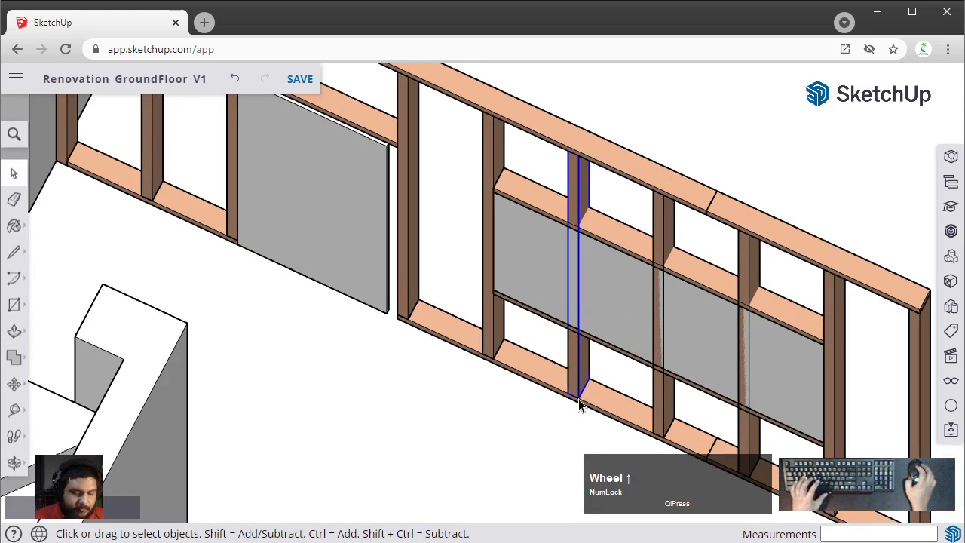
{"action": "key", "text": "m"}
{"action": "scroll", "coordinate": [575, 435], "scroll_direction": "up", "scroll_amount": 3}
{"action": "left_click", "coordinate": [583, 332]}
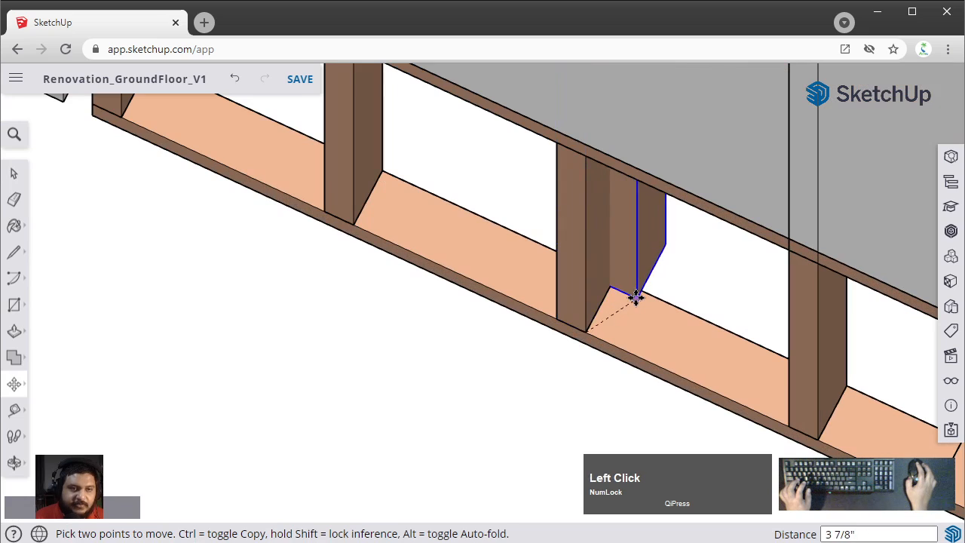
{"action": "scroll", "coordinate": [641, 296], "scroll_direction": "down", "scroll_amount": 6}
{"action": "middle_click_drag", "start_coordinate": [631, 104], "coordinate": [620, 213], "text": "shift"}
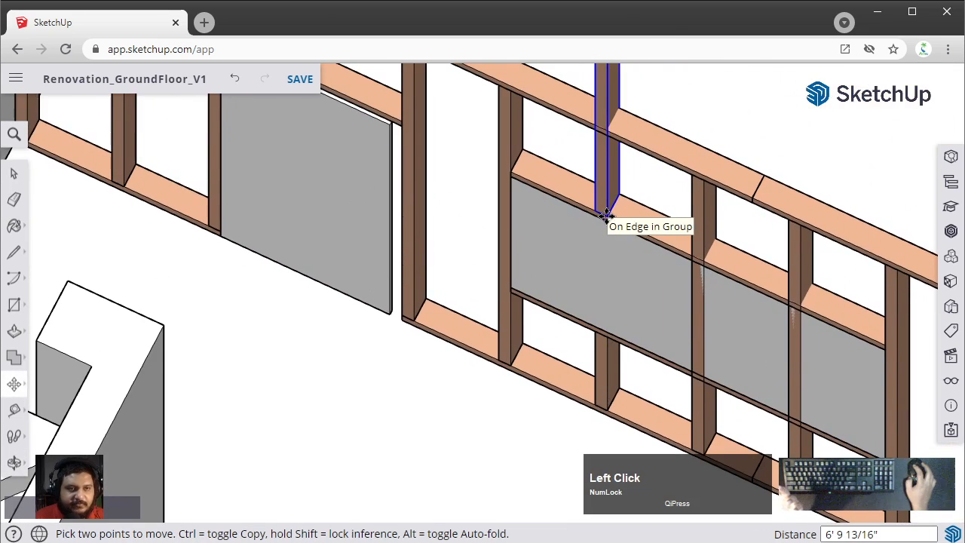
{"action": "scroll", "coordinate": [606, 216], "scroll_direction": "up", "scroll_amount": 2}
{"action": "scroll", "coordinate": [578, 224], "scroll_direction": "down", "scroll_amount": 2}
{"action": "key", "text": "space"}
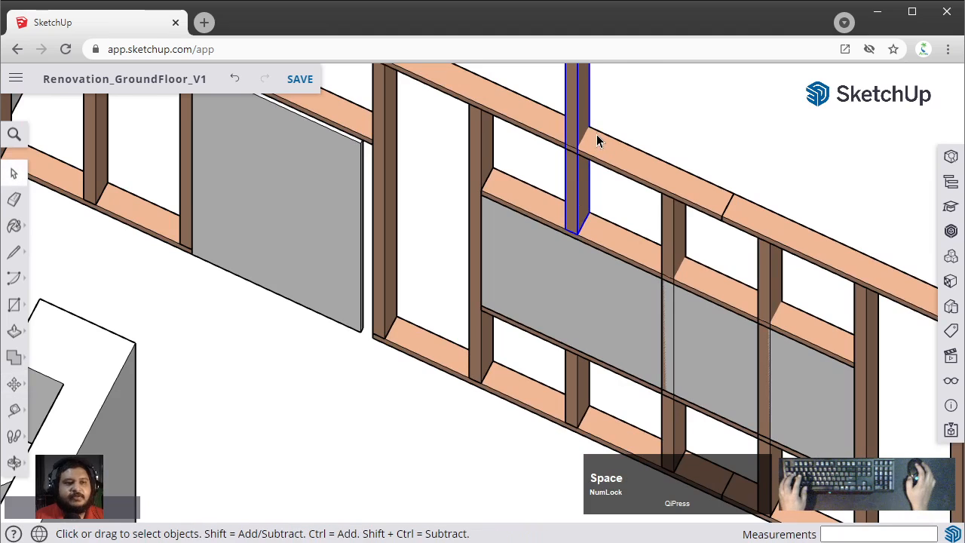
Step: Shorten the raised stud by pushing its upper face down to the underside of the top plate
{"action": "middle_click_drag", "start_coordinate": [596, 135], "coordinate": [584, 183]}
{"action": "double_click", "coordinate": [588, 170]}
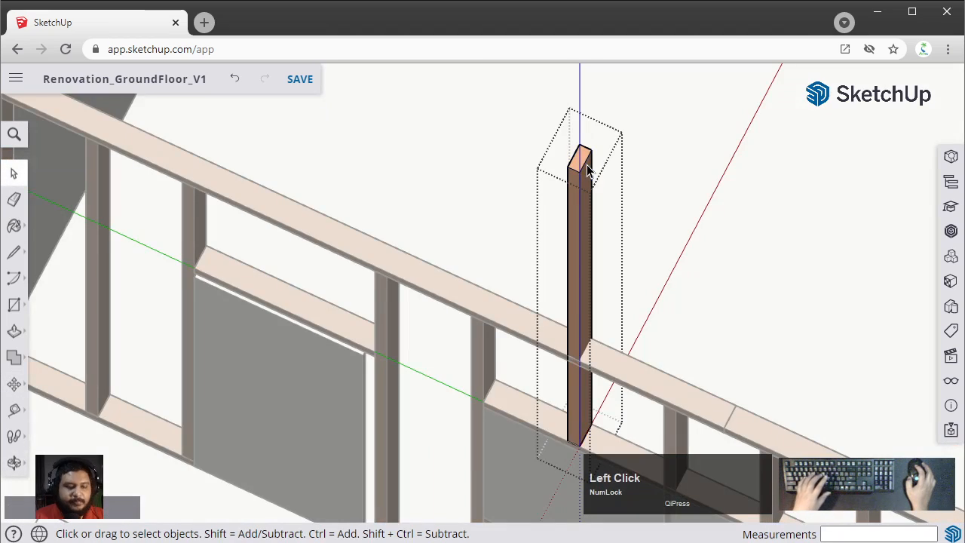
{"action": "key", "text": "p"}
{"action": "scroll", "coordinate": [585, 162], "scroll_direction": "up", "scroll_amount": 3}
{"action": "left_click_drag", "start_coordinate": [583, 158], "coordinate": [573, 300]}
{"action": "middle_click_drag", "start_coordinate": [573, 300], "coordinate": [580, 96], "text": "shift"}
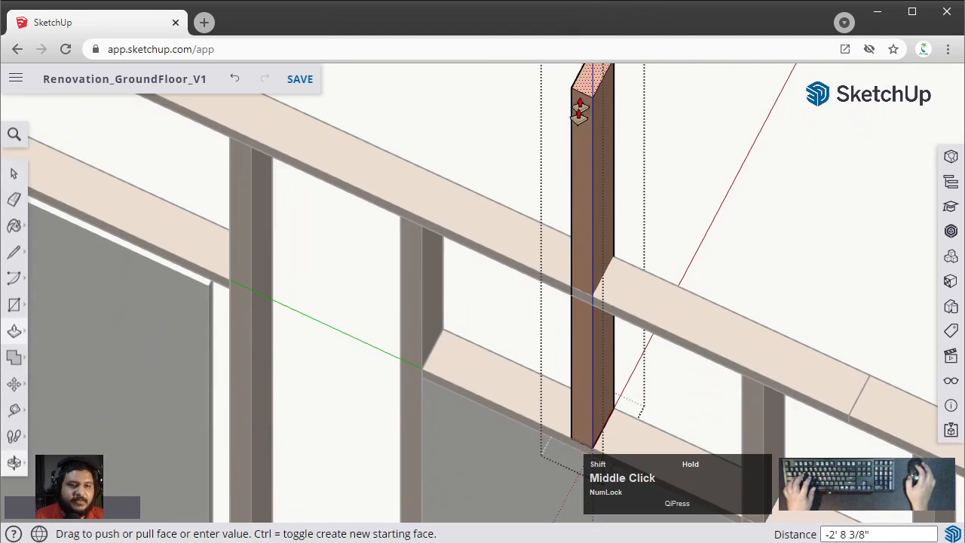
{"action": "scroll", "coordinate": [573, 261], "scroll_direction": "up", "scroll_amount": 3}
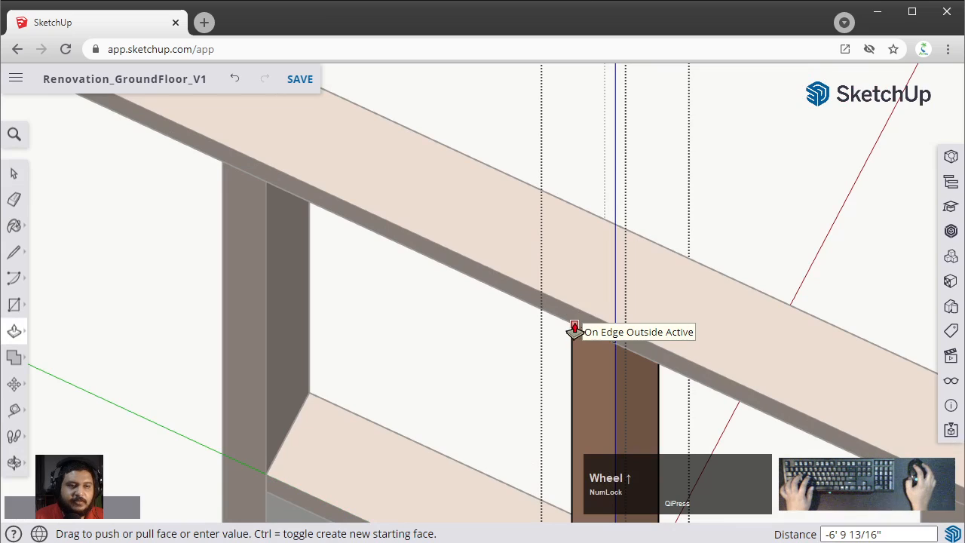
{"action": "left_click", "coordinate": [574, 329]}
{"action": "scroll", "coordinate": [618, 352], "scroll_direction": "down", "scroll_amount": 4}
{"action": "key", "text": "space"}
{"action": "left_click", "coordinate": [696, 238]}
Step: Measure the lengths of the short studs above the window header and below the sill
{"action": "scroll", "coordinate": [682, 241], "scroll_direction": "down", "scroll_amount": 4}
{"action": "middle_click_drag", "start_coordinate": [670, 316], "coordinate": [595, 181], "text": "shift"}
{"action": "key", "text": "t"}
{"action": "scroll", "coordinate": [573, 87], "scroll_direction": "up", "scroll_amount": 3}
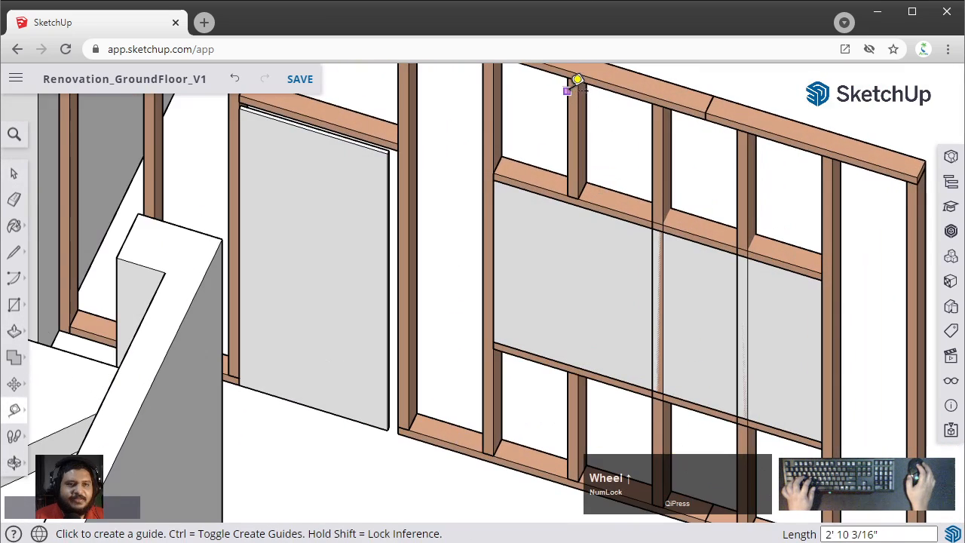
{"action": "left_click", "coordinate": [578, 80]}
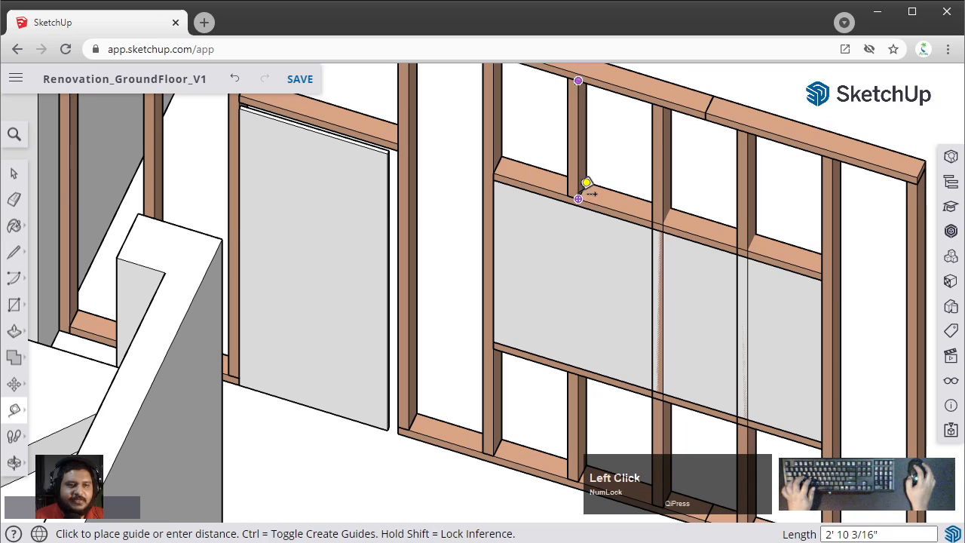
{"action": "left_click", "coordinate": [587, 183]}
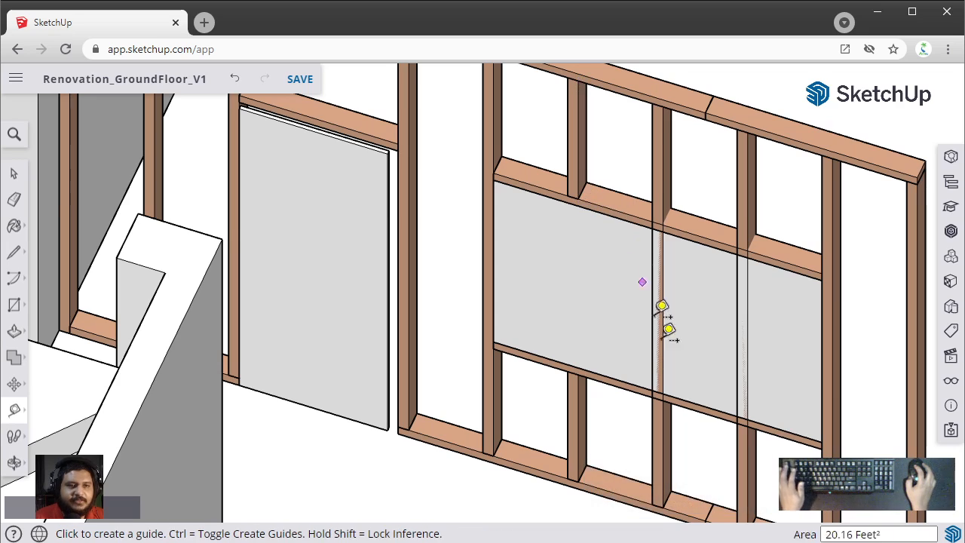
{"action": "left_click", "coordinate": [578, 375]}
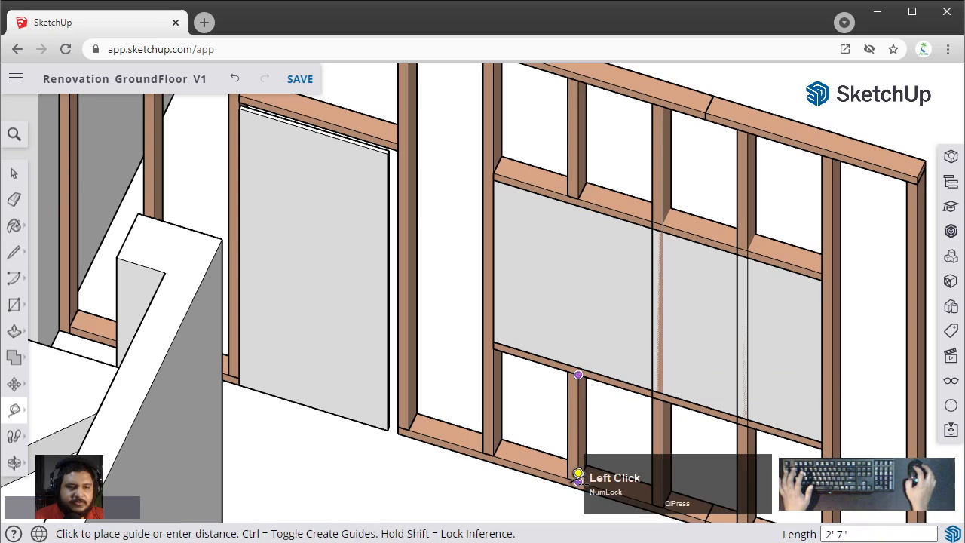
{"action": "key", "text": "space"}
Step: Delete the window placeholder panel and the two remaining full-height studs that cross the window opening
{"action": "middle_click_drag", "start_coordinate": [601, 369], "coordinate": [519, 254]}
{"action": "scroll", "coordinate": [437, 298], "scroll_direction": "down", "scroll_amount": 3}
{"action": "left_click", "coordinate": [576, 294]}
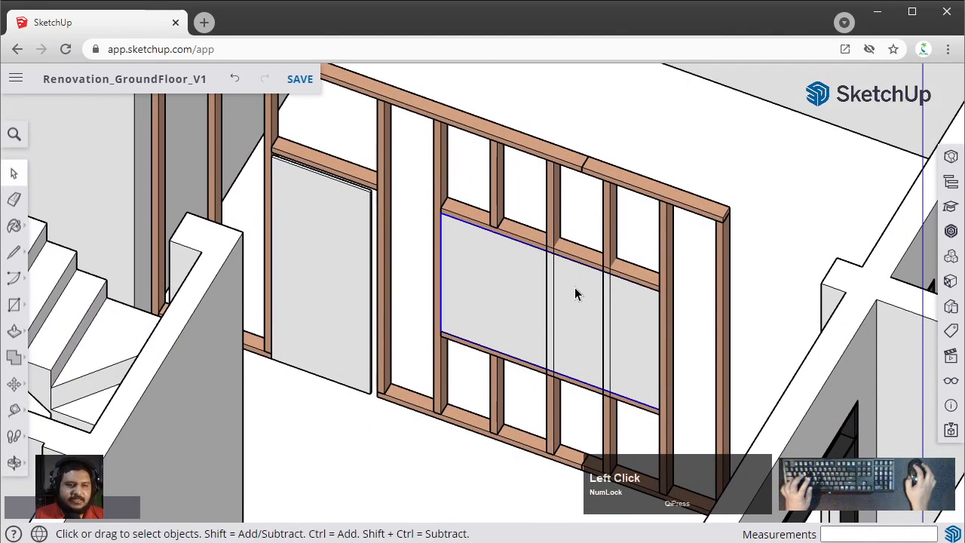
{"action": "key", "text": "Delete"}
{"action": "left_click", "coordinate": [561, 281]}
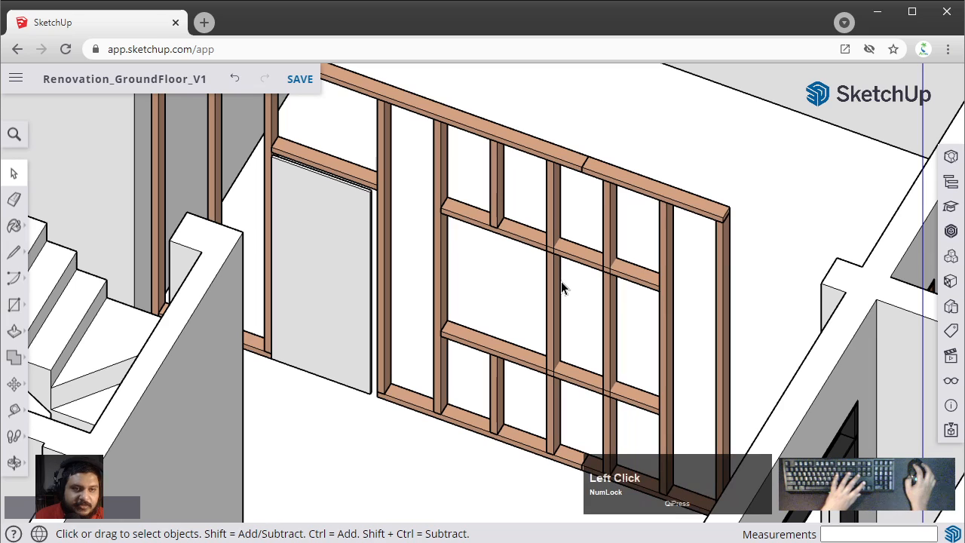
{"action": "key", "text": "Delete"}
{"action": "left_click", "coordinate": [615, 302]}
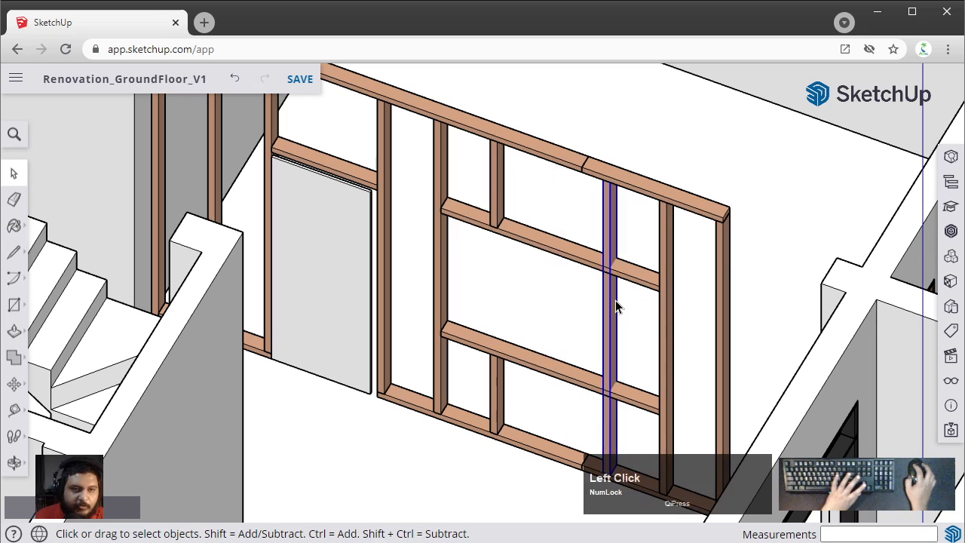
{"action": "key", "text": "Delete"}
Step: Copy the upper and lower cripple studs together along the header away from the door at 16" spacing, repeated x2
{"action": "scroll", "coordinate": [481, 230], "scroll_direction": "up", "scroll_amount": 3}
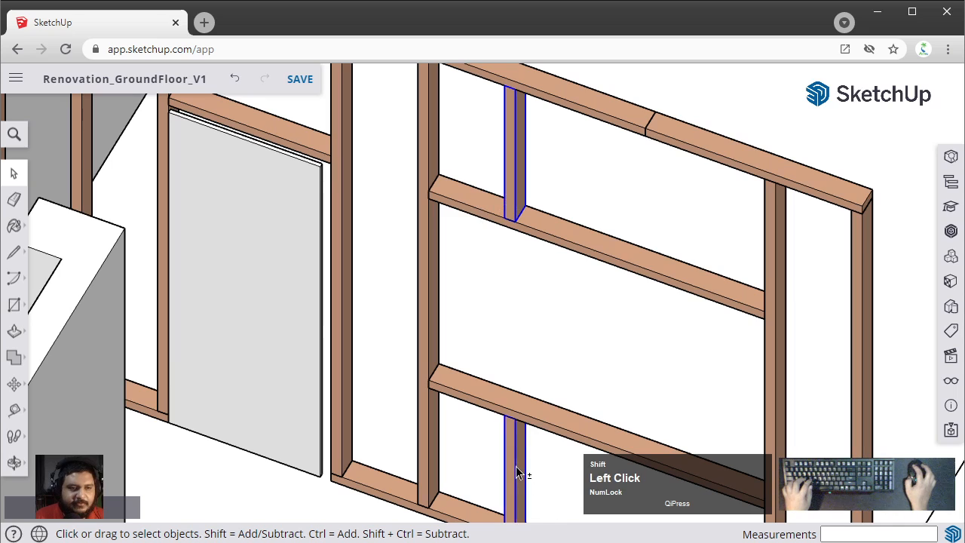
{"action": "scroll", "coordinate": [517, 469], "scroll_direction": "down", "scroll_amount": 4}
{"action": "key", "text": "m"}
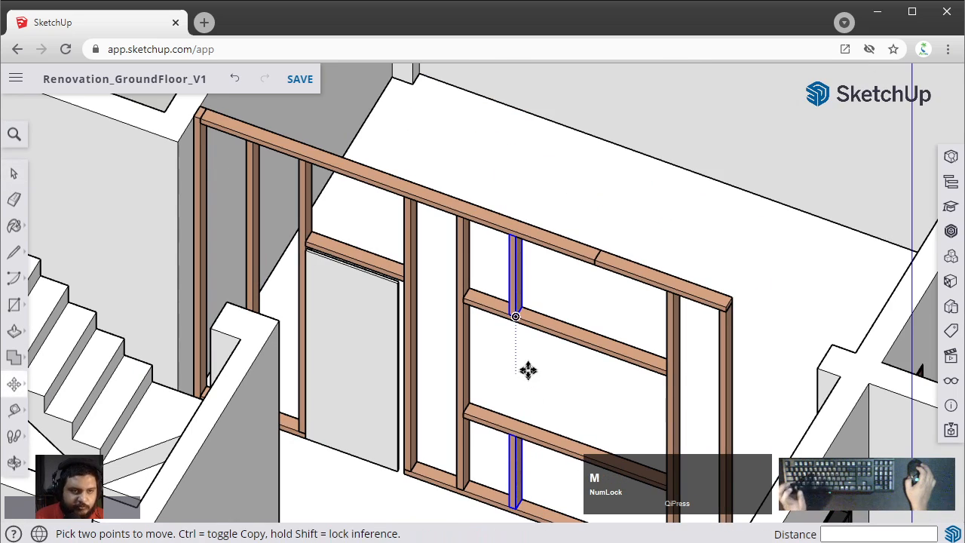
{"action": "scroll", "coordinate": [527, 370], "scroll_direction": "up", "scroll_amount": 4}
{"action": "scroll", "coordinate": [480, 251], "scroll_direction": "up", "scroll_amount": 3}
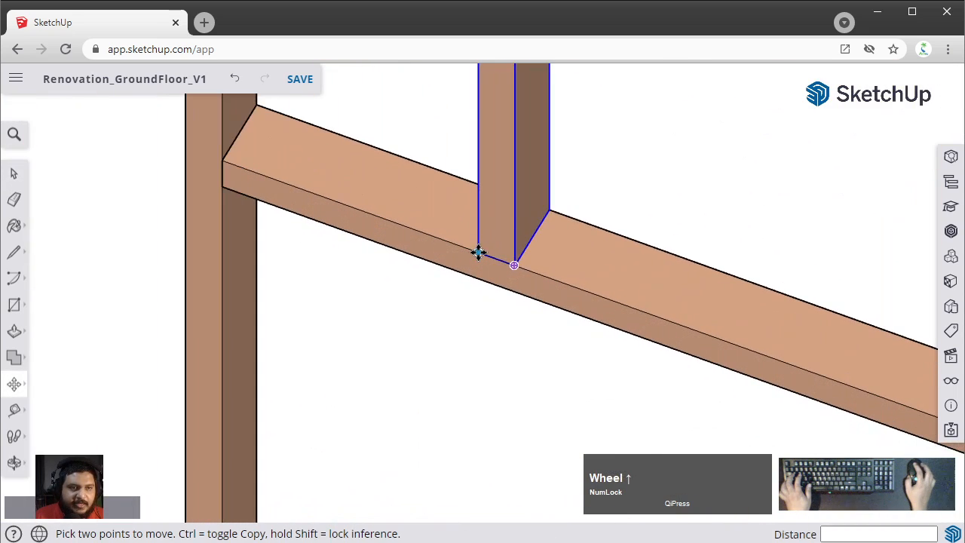
{"action": "left_click", "coordinate": [479, 253]}
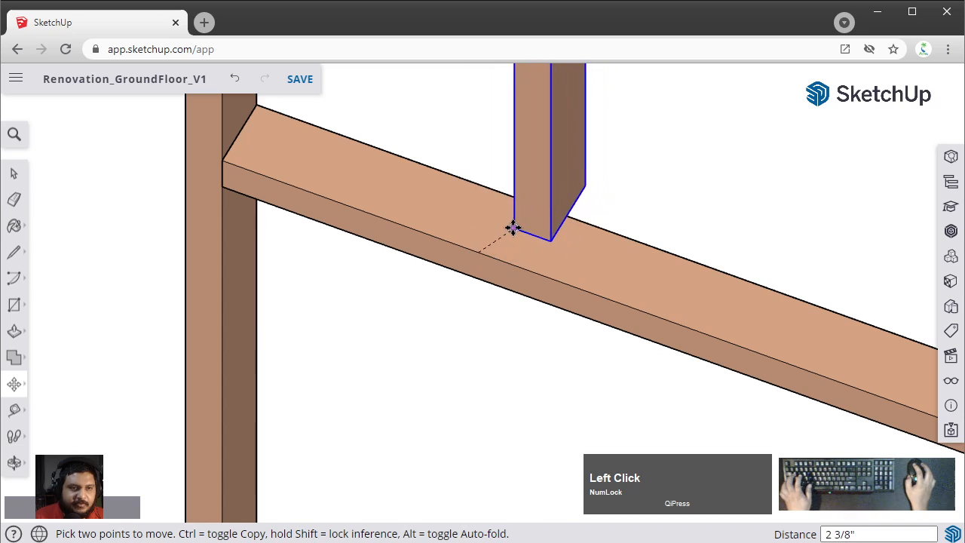
{"action": "key", "text": "ctrl"}
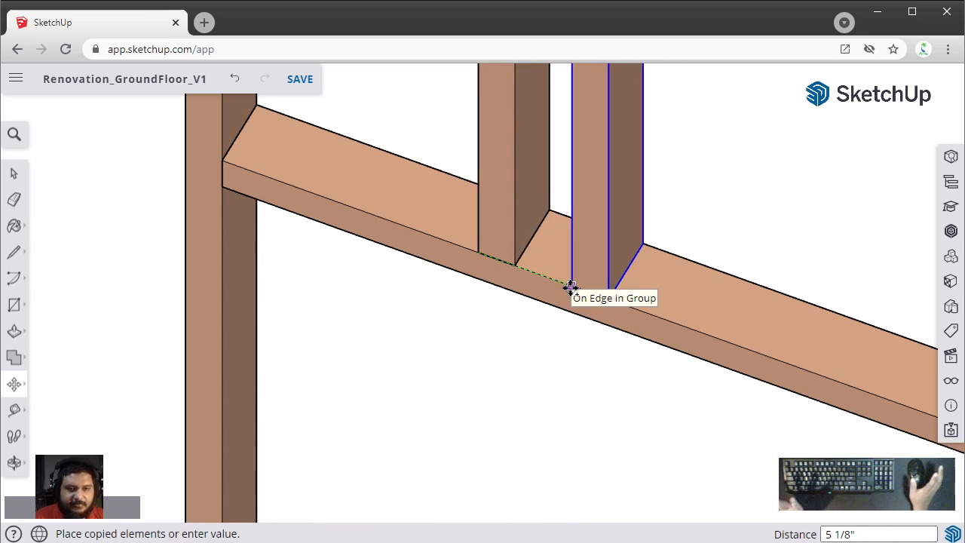
{"action": "type", "text": "16"}
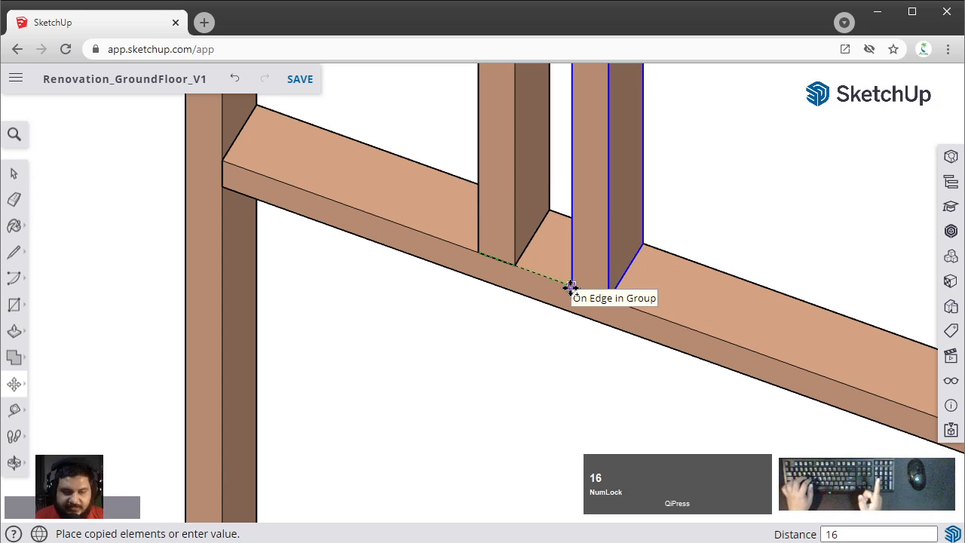
{"action": "key", "text": "Return"}
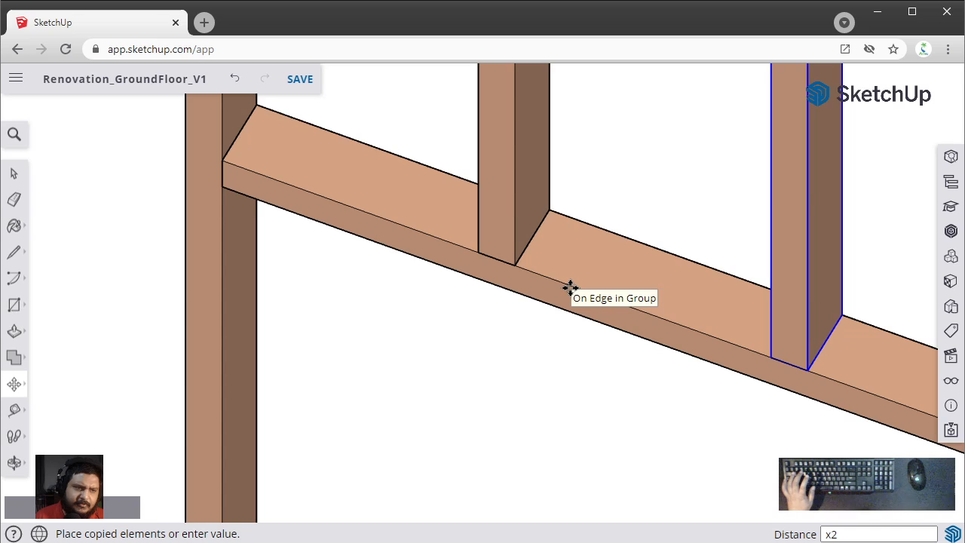
{"action": "key", "text": "Return"}
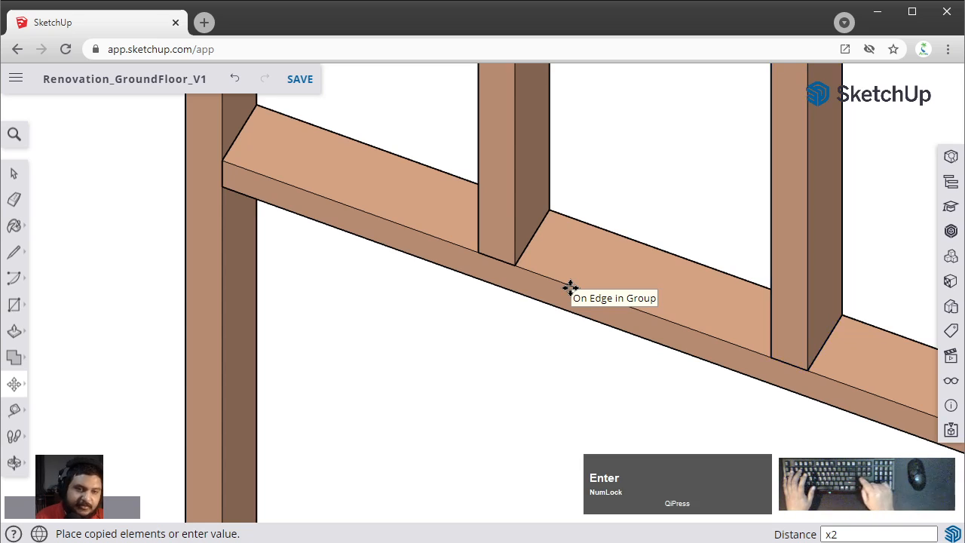
{"action": "scroll", "coordinate": [698, 440], "scroll_direction": "down", "scroll_amount": 6}
{"action": "key", "text": "space"}
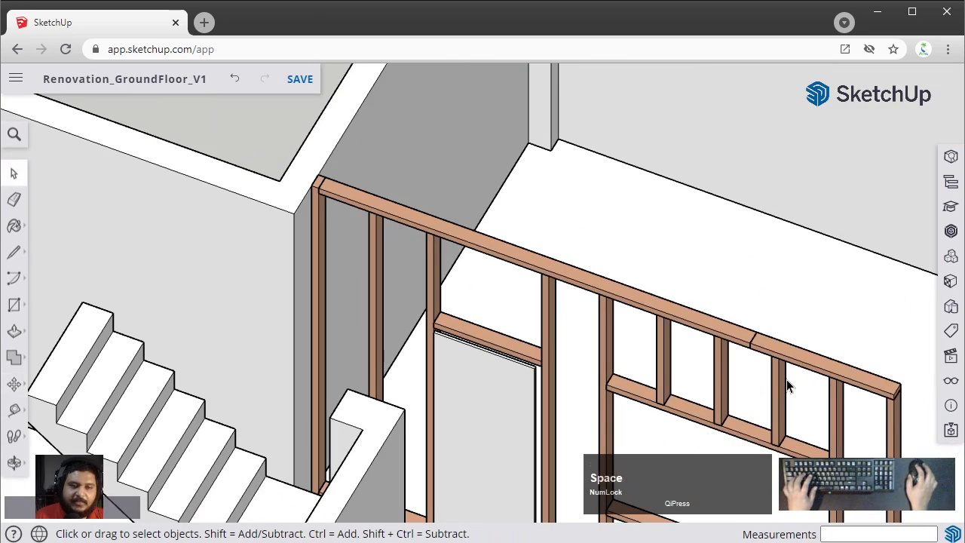
Step: Try to delete the full-height stud bounding the window on the side away from the door
{"action": "middle_click_drag", "start_coordinate": [788, 384], "coordinate": [746, 257]}
{"action": "left_click", "coordinate": [793, 278]}
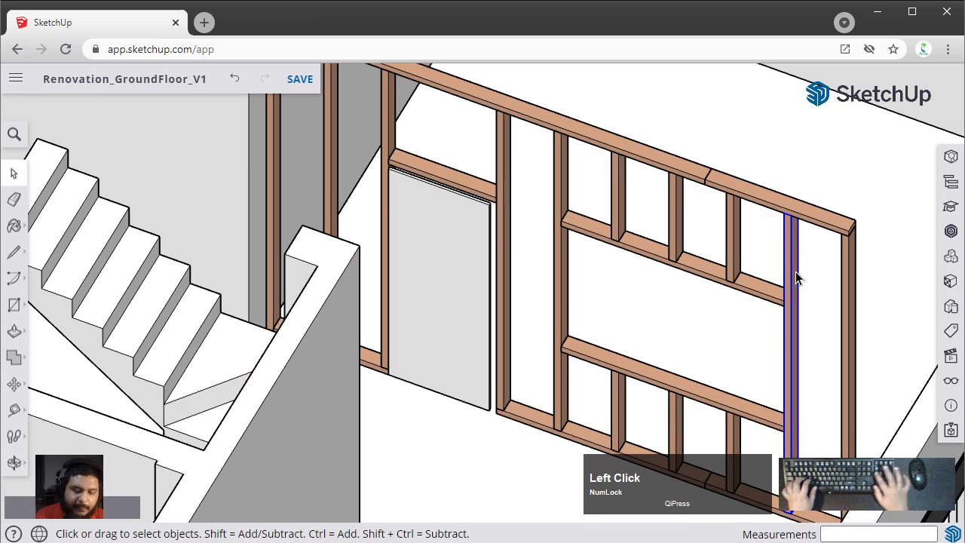
{"action": "key", "text": "Delete"}
{"action": "key", "text": "ctrl+z"}
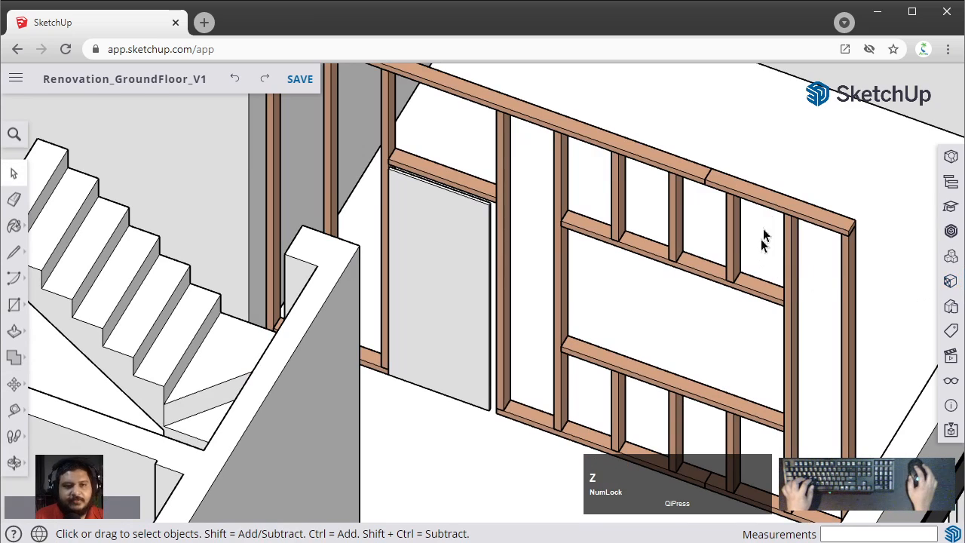
Step: Examine the cripple studs above and below the window opening from different angles
{"action": "left_click", "coordinate": [726, 201]}
{"action": "scroll", "coordinate": [572, 216], "scroll_direction": "up", "scroll_amount": 3}
{"action": "scroll", "coordinate": [708, 264], "scroll_direction": "down", "scroll_amount": 2}
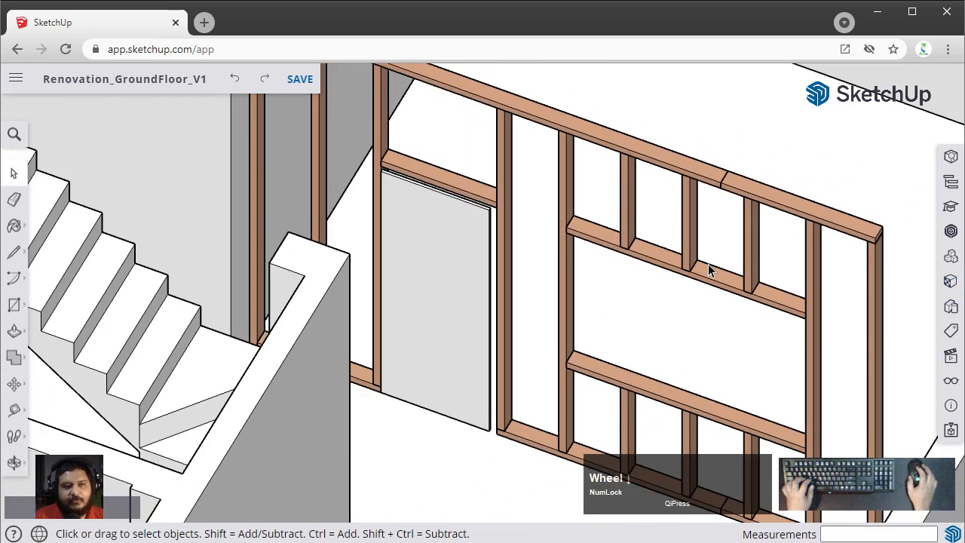
{"action": "scroll", "coordinate": [708, 264], "scroll_direction": "down", "scroll_amount": 2}
{"action": "middle_click_drag", "start_coordinate": [606, 196], "coordinate": [654, 315]}
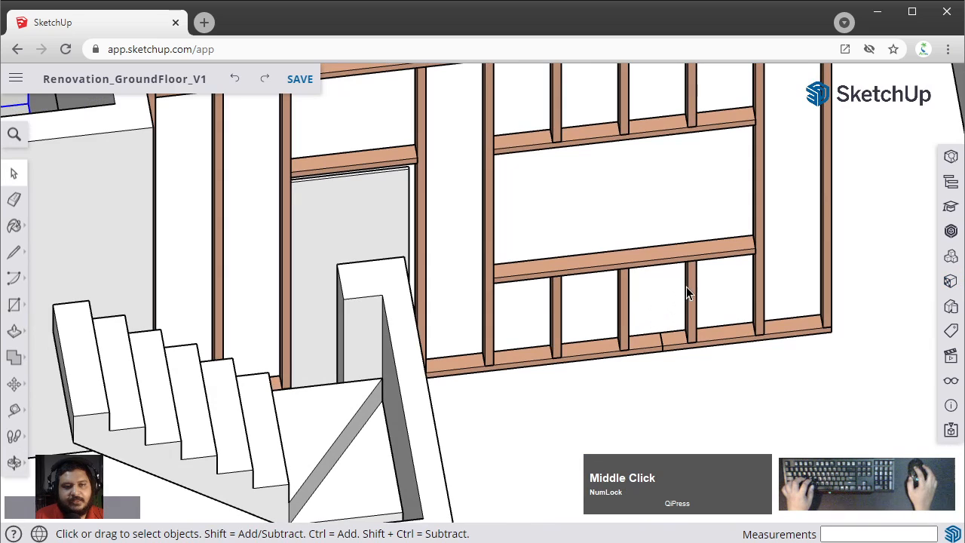
{"action": "left_click", "coordinate": [688, 301]}
{"action": "middle_click_drag", "start_coordinate": [762, 276], "coordinate": [610, 290]}
Step: Try deleting individual cripple studs above the window and the adjoining full-height stud, undoing each deletion
{"action": "left_click", "coordinate": [609, 290]}
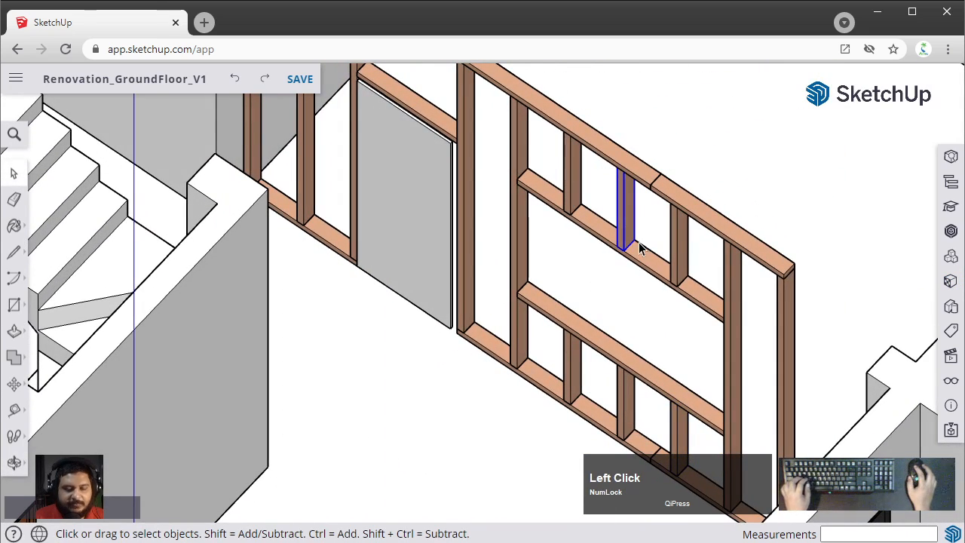
{"action": "key", "text": "ctrl+z"}
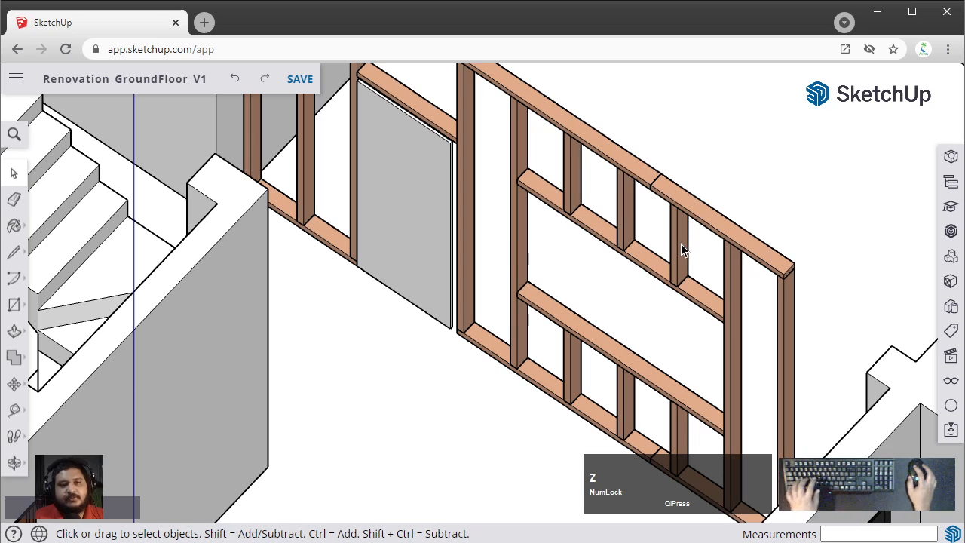
{"action": "left_click", "coordinate": [681, 246]}
{"action": "key", "text": "Delete"}
{"action": "key", "text": "ctrl+z"}
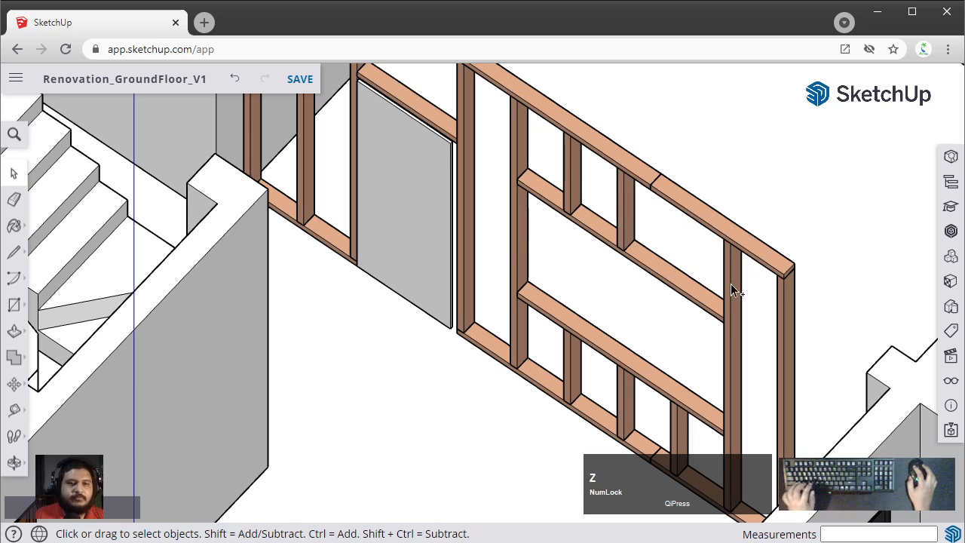
{"action": "left_click", "coordinate": [731, 288]}
{"action": "key", "text": "Delete"}
{"action": "key", "text": "ctrl+z"}
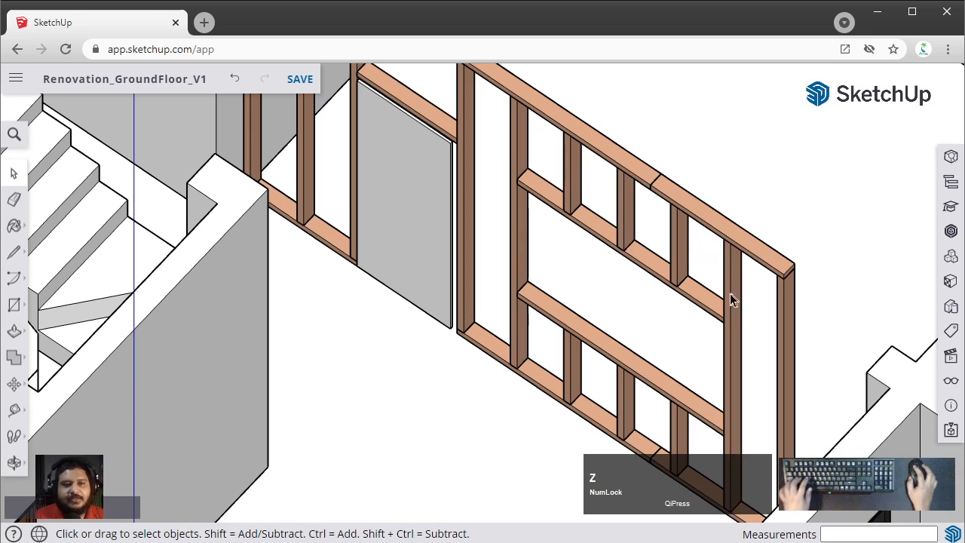
Step: Delete the grey placeholder panel that fills the door opening of the stud wall
{"action": "middle_click_drag", "start_coordinate": [730, 293], "coordinate": [596, 233]}
{"action": "scroll", "coordinate": [547, 260], "scroll_direction": "up", "scroll_amount": 3}
{"action": "scroll", "coordinate": [545, 260], "scroll_direction": "up", "scroll_amount": 1}
{"action": "left_click", "coordinate": [545, 259]}
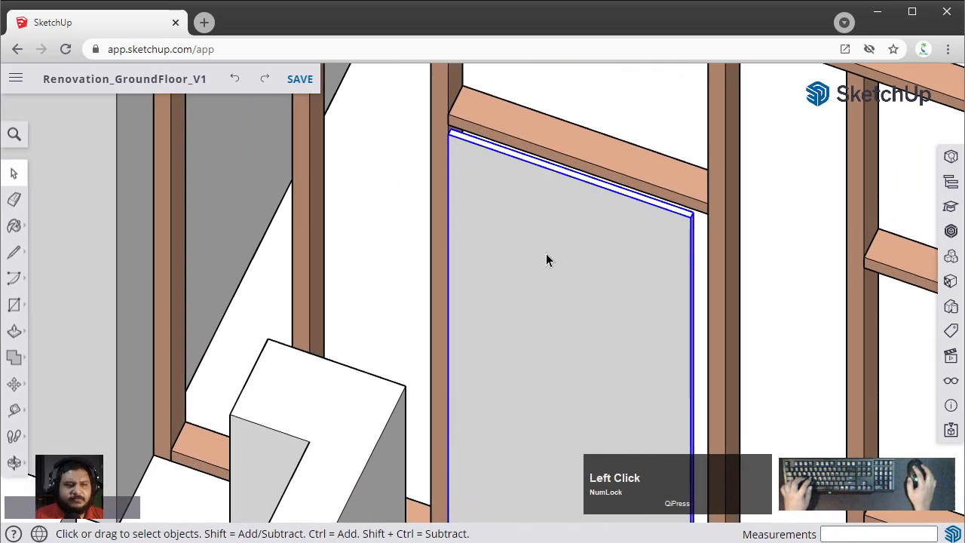
{"action": "scroll", "coordinate": [545, 258], "scroll_direction": "down", "scroll_amount": 3}
{"action": "middle_click_drag", "start_coordinate": [545, 258], "coordinate": [502, 174]}
{"action": "key", "text": "Delete"}
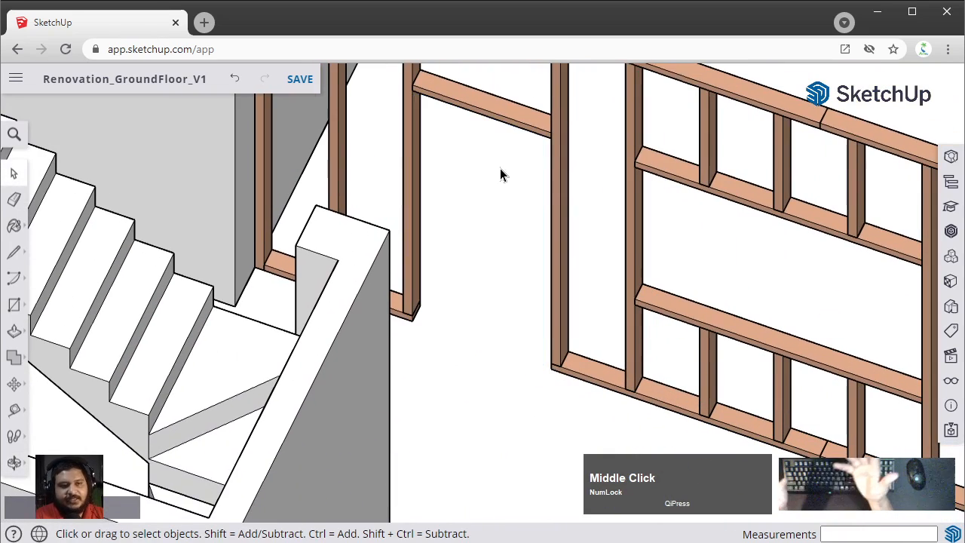
Step: Examine the framed door and window openings of the stud wall from different angles and distances
{"action": "scroll", "coordinate": [501, 179], "scroll_direction": "down", "scroll_amount": 3}
{"action": "middle_click_drag", "start_coordinate": [502, 181], "coordinate": [493, 339]}
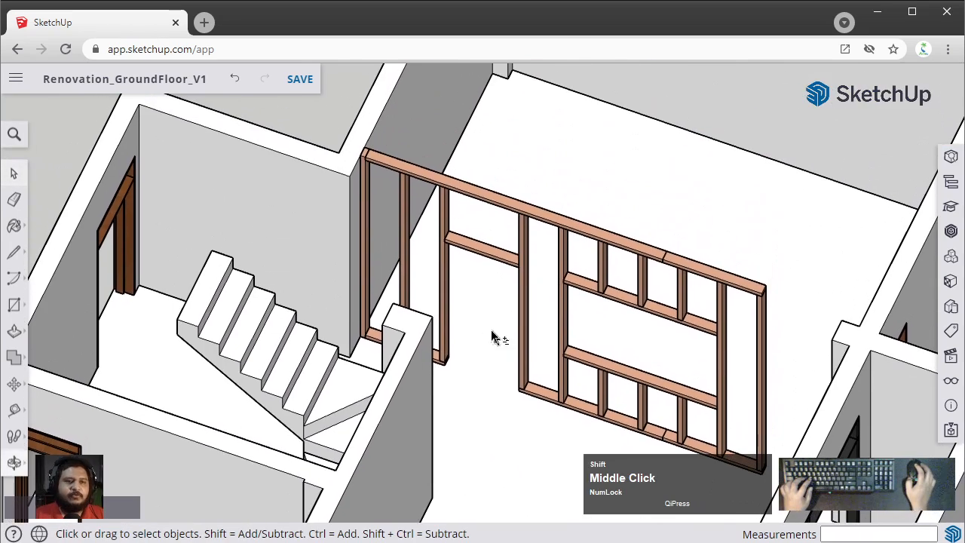
{"action": "scroll", "coordinate": [516, 301], "scroll_direction": "up", "scroll_amount": 5}
{"action": "mouse_move", "coordinate": [538, 270]}
{"action": "middle_mouse_down"}
{"action": "mouse_move", "coordinate": [591, 212]}
{"action": "mouse_move", "coordinate": [444, 324]}
{"action": "middle_mouse_up"}
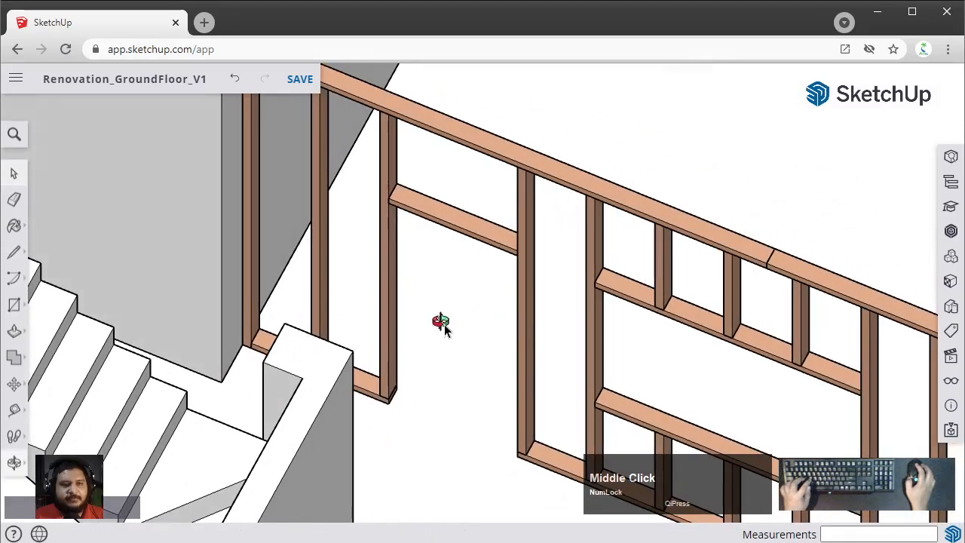
{"action": "mouse_move", "coordinate": [576, 309]}
{"action": "middle_mouse_down", "text": "shift"}
{"action": "mouse_move", "coordinate": [463, 175]}
{"action": "mouse_move", "coordinate": [511, 155]}
{"action": "mouse_move", "coordinate": [605, 144]}
{"action": "mouse_move", "coordinate": [565, 276]}
{"action": "mouse_move", "coordinate": [663, 282]}
{"action": "middle_mouse_up", "text": "shift"}
{"action": "scroll", "coordinate": [571, 239], "scroll_direction": "down", "scroll_amount": 3}
{"action": "scroll", "coordinate": [588, 291], "scroll_direction": "up", "scroll_amount": 3}
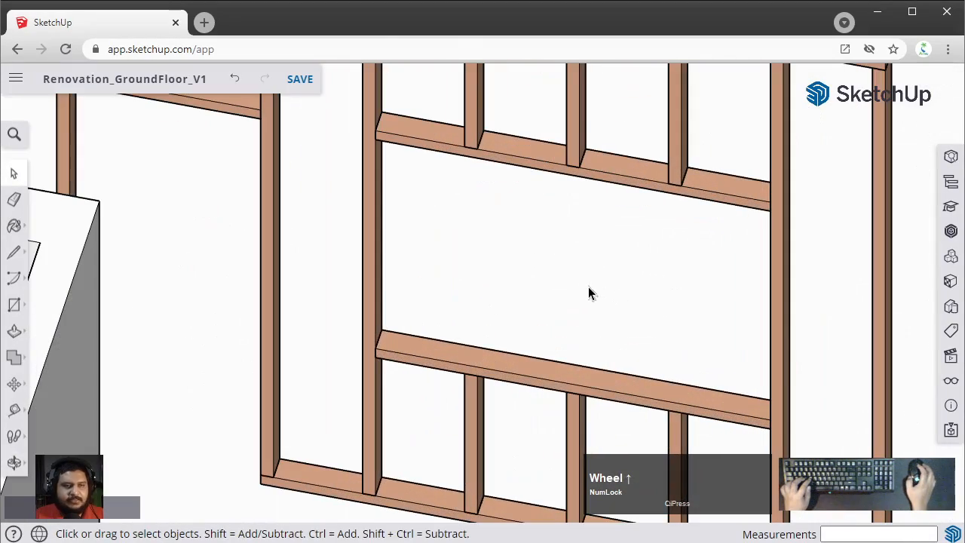
{"action": "middle_click_drag", "start_coordinate": [588, 290], "coordinate": [611, 290], "text": "shift"}
{"action": "scroll", "coordinate": [607, 229], "scroll_direction": "down", "scroll_amount": 3}
{"action": "middle_click_drag", "start_coordinate": [607, 229], "coordinate": [625, 291]}
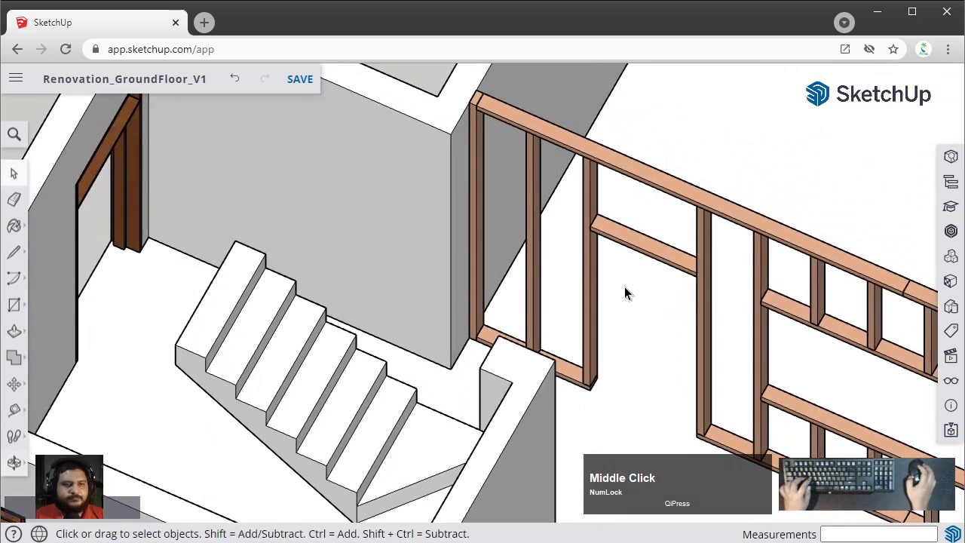
Step: Copy the door header horizontally to the midpoint of the first stud, next to the existing wall's corner
{"action": "scroll", "coordinate": [614, 208], "scroll_direction": "up", "scroll_amount": 3}
{"action": "left_click", "coordinate": [614, 210]}
{"action": "scroll", "coordinate": [614, 210], "scroll_direction": "up", "scroll_amount": 3}
{"action": "key", "text": "m"}
{"action": "scroll", "coordinate": [615, 214], "scroll_direction": "up", "scroll_amount": 2}
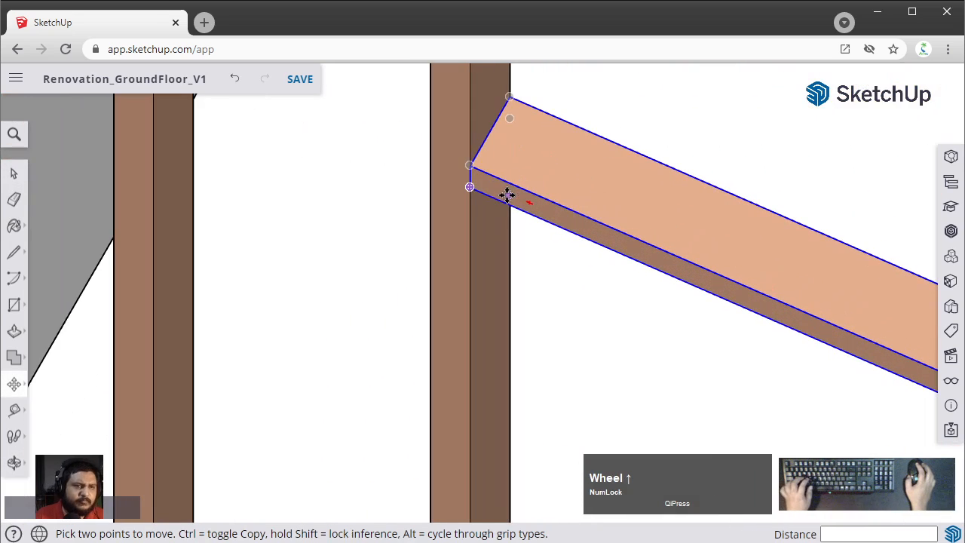
{"action": "key", "text": "ctrl"}
{"action": "left_click", "coordinate": [470, 171]}
{"action": "scroll", "coordinate": [458, 224], "scroll_direction": "down", "scroll_amount": 4}
{"action": "middle_click_drag", "start_coordinate": [459, 224], "coordinate": [469, 230]}
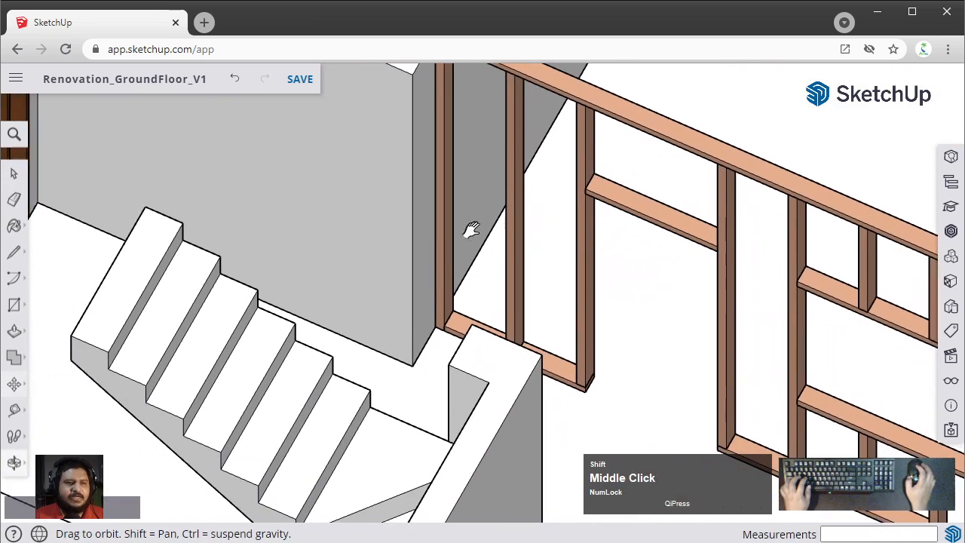
{"action": "scroll", "coordinate": [452, 166], "scroll_direction": "up", "scroll_amount": 3}
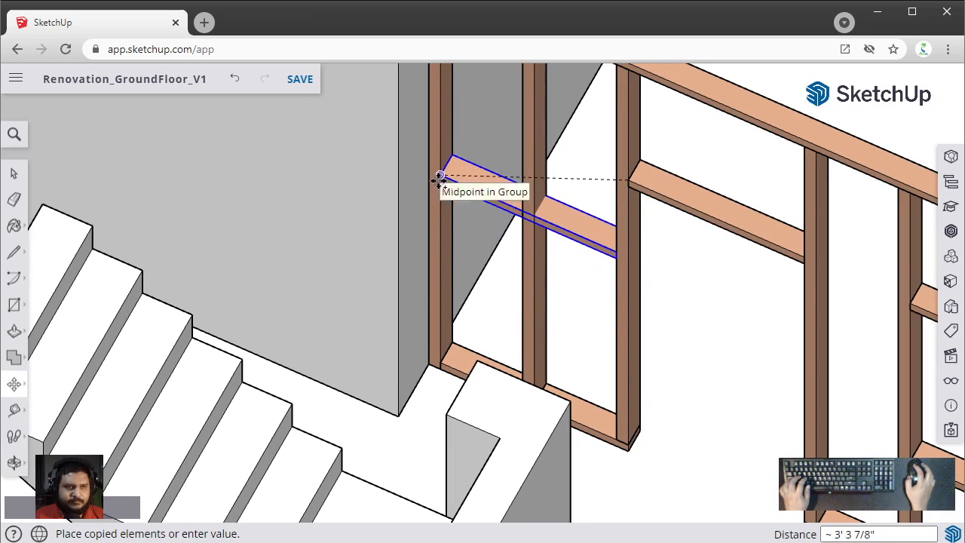
{"action": "scroll", "coordinate": [437, 190], "scroll_direction": "up", "scroll_amount": 2}
{"action": "scroll", "coordinate": [439, 184], "scroll_direction": "down", "scroll_amount": 1}
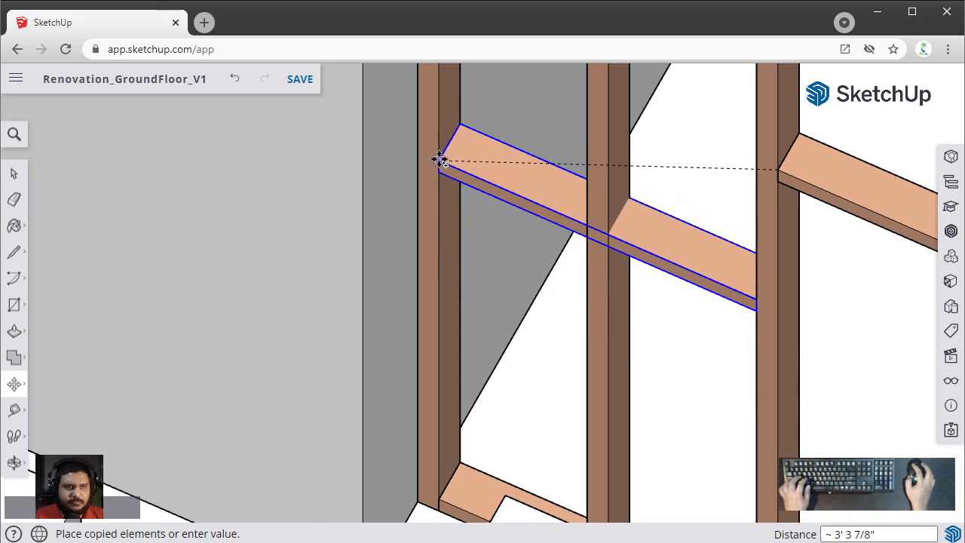
{"action": "left_click", "coordinate": [440, 159]}
Step: Push the copied header's end face back 1' 4" so the piece spans only the first stud bay
{"action": "scroll", "coordinate": [725, 235], "scroll_direction": "down", "scroll_amount": 2}
{"action": "middle_click_drag", "start_coordinate": [725, 235], "coordinate": [553, 156]}
{"action": "scroll", "coordinate": [655, 273], "scroll_direction": "up", "scroll_amount": 4}
{"action": "key", "text": "space"}
{"action": "double_click", "coordinate": [576, 286]}
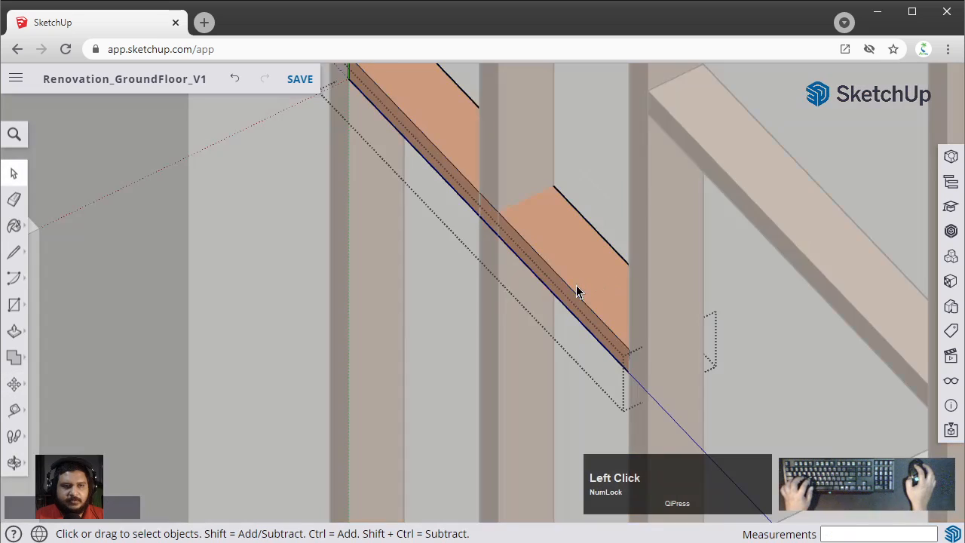
{"action": "key", "text": "p"}
{"action": "left_click", "coordinate": [643, 371]}
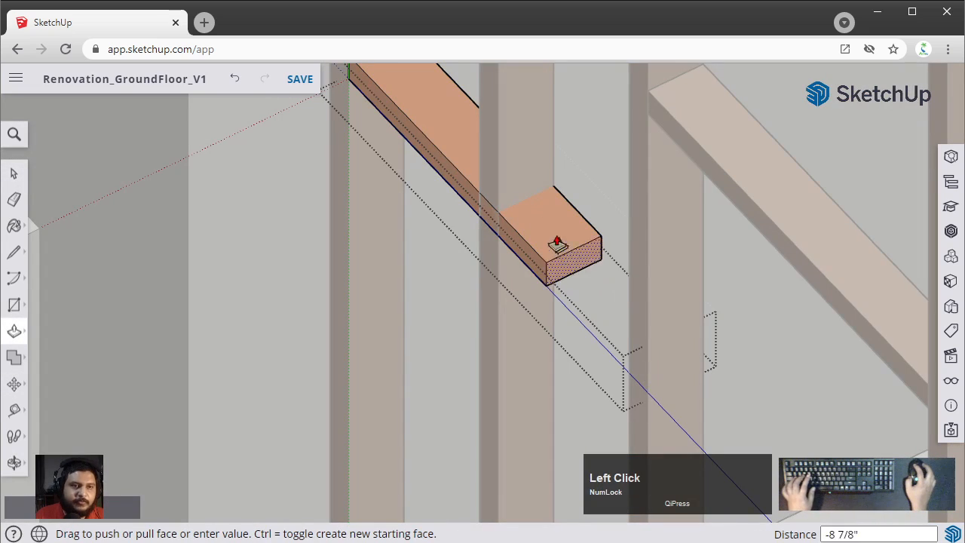
{"action": "left_click", "coordinate": [480, 205]}
{"action": "scroll", "coordinate": [475, 211], "scroll_direction": "down", "scroll_amount": 3}
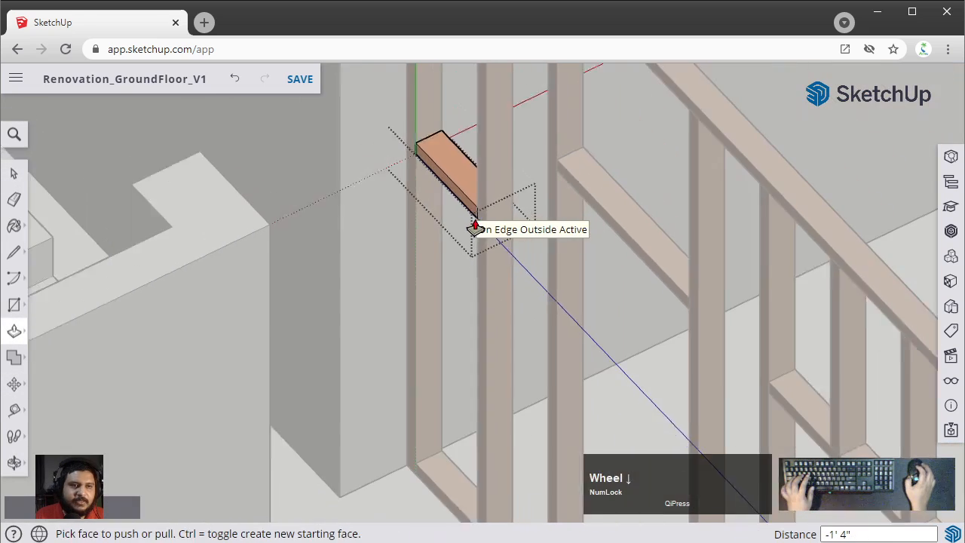
{"action": "key", "text": "space"}
Step: Copy the short block 1' 4" into the second stud bay and move the copy down 3 5/8" to stagger it
{"action": "scroll", "coordinate": [473, 151], "scroll_direction": "up", "scroll_amount": 3}
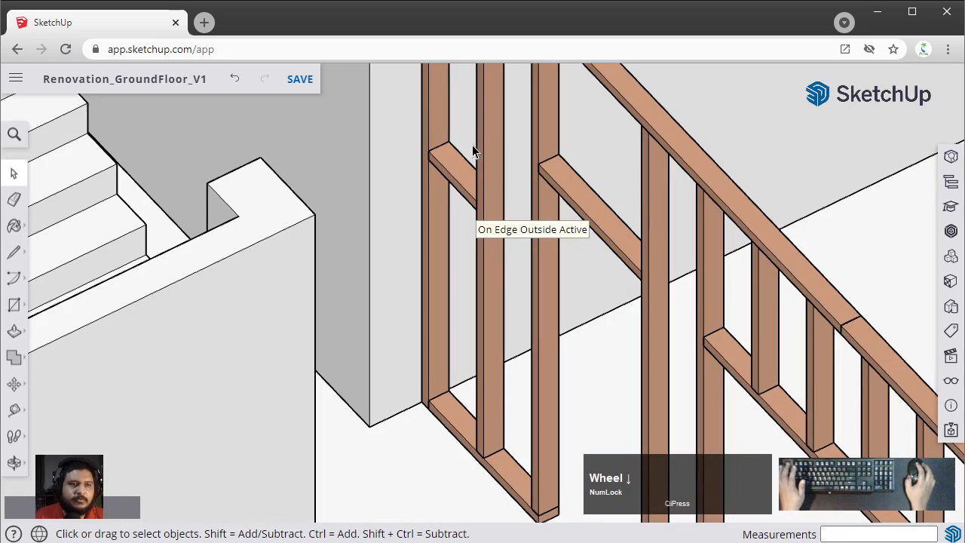
{"action": "left_click", "coordinate": [443, 165]}
{"action": "scroll", "coordinate": [442, 164], "scroll_direction": "up", "scroll_amount": 2}
{"action": "key", "text": "m"}
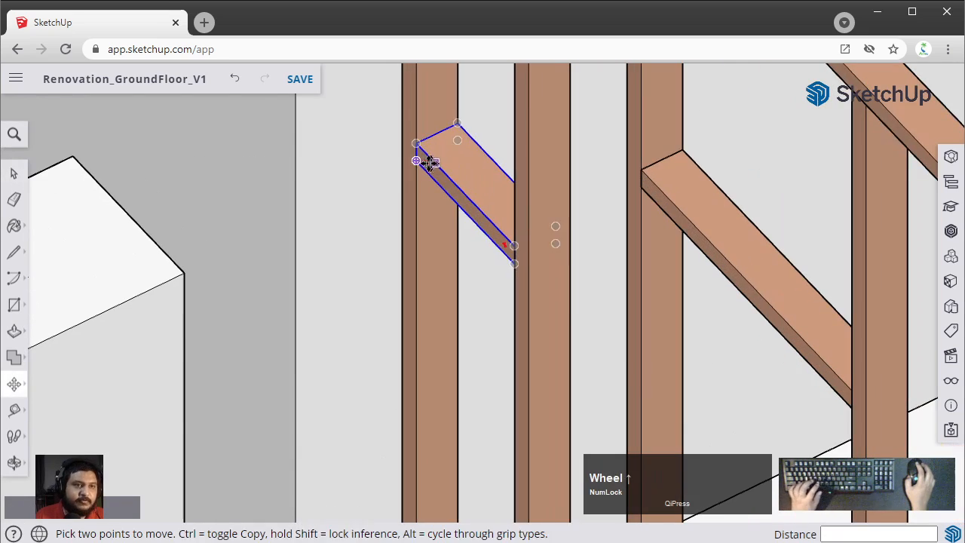
{"action": "left_click", "coordinate": [415, 146]}
{"action": "key", "text": "ctrl"}
{"action": "left_click", "coordinate": [526, 261]}
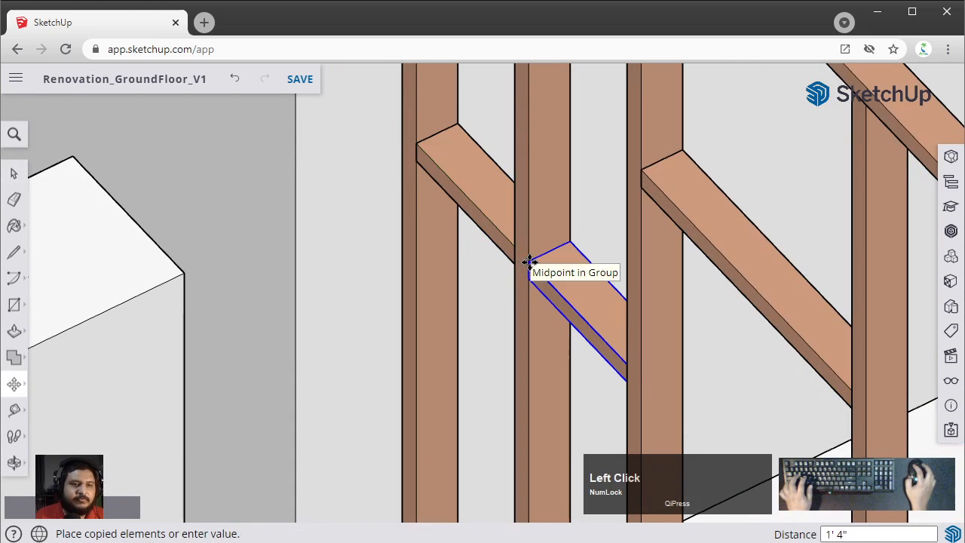
{"action": "left_click", "coordinate": [528, 263]}
{"action": "left_click", "coordinate": [529, 292]}
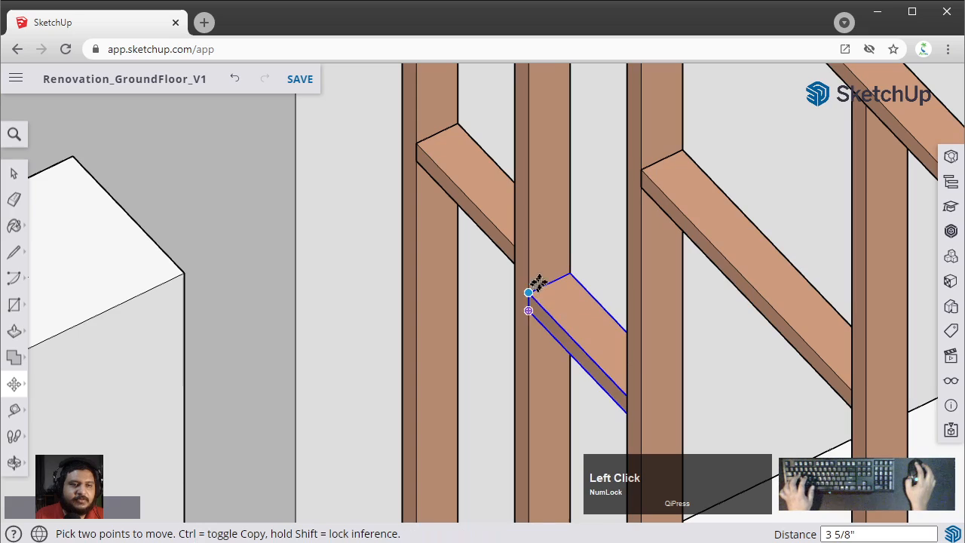
Step: Copy the lowered second-bay block about 4' 1/2" along the wall into the bay between the door and window openings
{"action": "scroll", "coordinate": [545, 280], "scroll_direction": "down", "scroll_amount": 3}
{"action": "key", "text": "space"}
{"action": "scroll", "coordinate": [597, 244], "scroll_direction": "down", "scroll_amount": 4}
{"action": "left_click", "coordinate": [535, 85]}
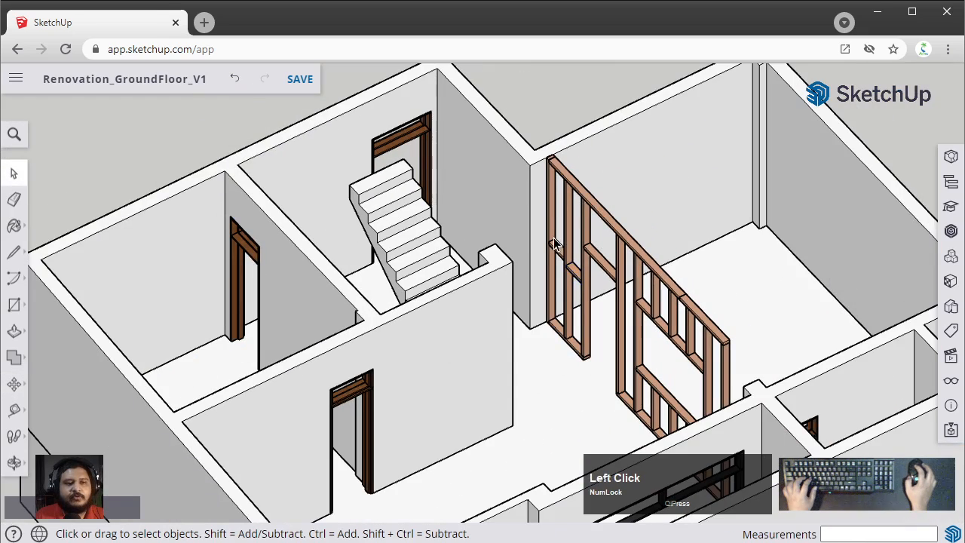
{"action": "scroll", "coordinate": [561, 248], "scroll_direction": "up", "scroll_amount": 4}
{"action": "middle_click_drag", "start_coordinate": [728, 283], "coordinate": [558, 255]}
{"action": "left_click", "coordinate": [486, 251]}
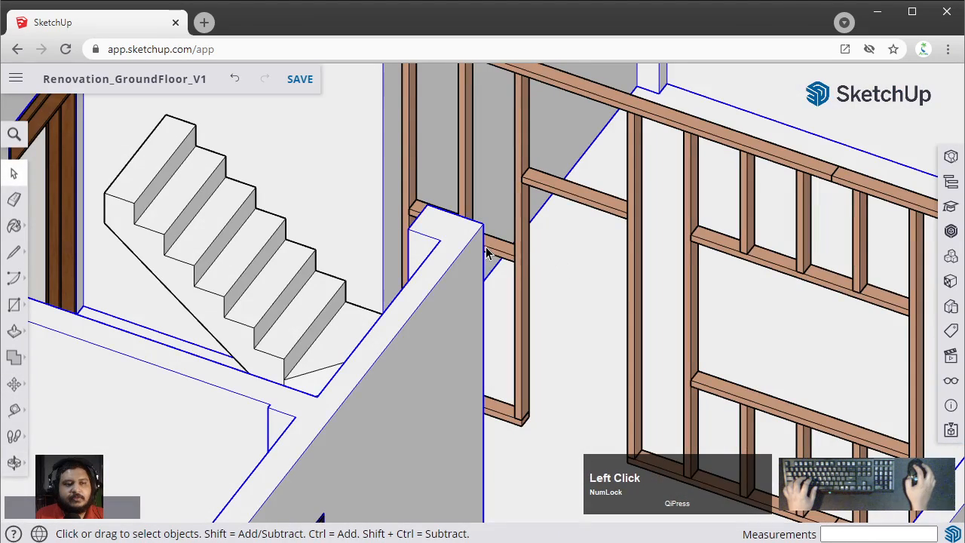
{"action": "left_click", "coordinate": [499, 248]}
{"action": "middle_click_drag", "start_coordinate": [498, 250], "coordinate": [449, 261]}
{"action": "key", "text": "m"}
{"action": "scroll", "coordinate": [484, 259], "scroll_direction": "up", "scroll_amount": 4}
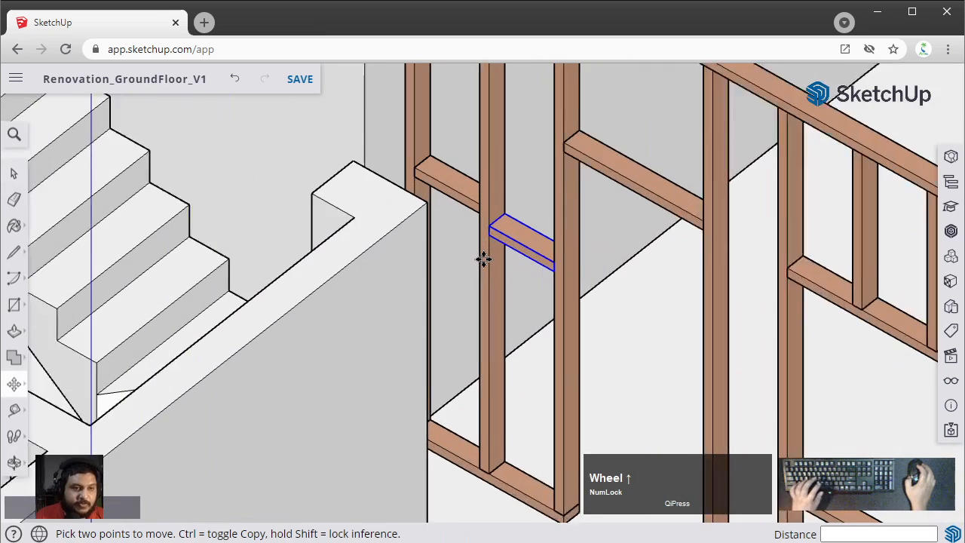
{"action": "left_click", "coordinate": [490, 219]}
{"action": "key", "text": "ctrl"}
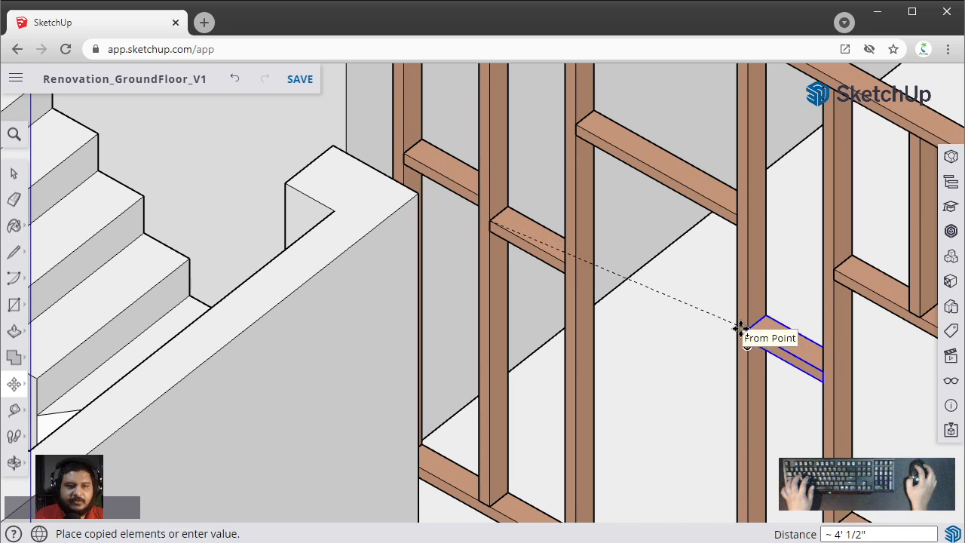
{"action": "key", "text": "space"}
{"action": "left_click", "coordinate": [683, 304]}
Step: Examine up close how the staggered blocks meet the studs on the staircase side of the door opening
{"action": "scroll", "coordinate": [650, 306], "scroll_direction": "down", "scroll_amount": 2}
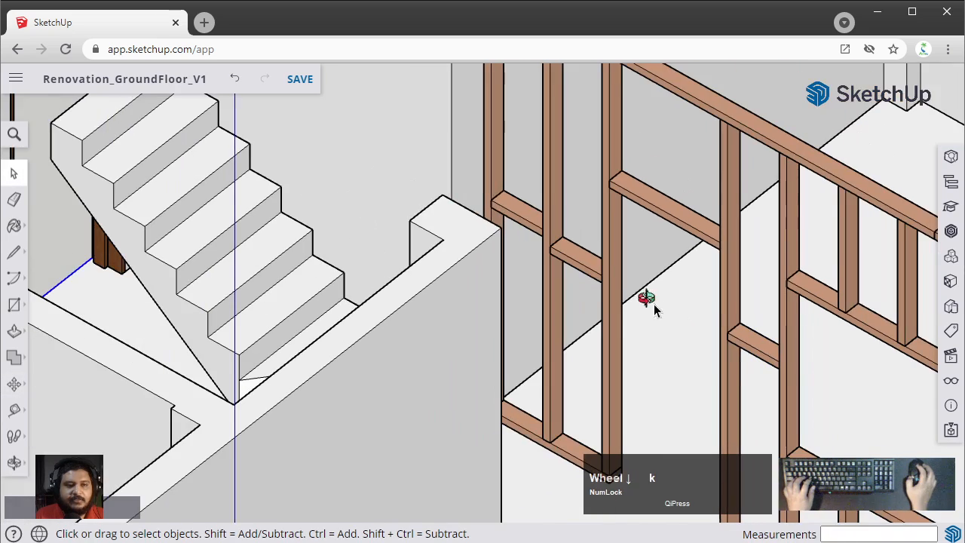
{"action": "scroll", "coordinate": [575, 251], "scroll_direction": "up", "scroll_amount": 3}
{"action": "scroll", "coordinate": [575, 251], "scroll_direction": "up", "scroll_amount": 3}
{"action": "middle_click_drag", "start_coordinate": [534, 242], "coordinate": [480, 220], "text": "shift"}
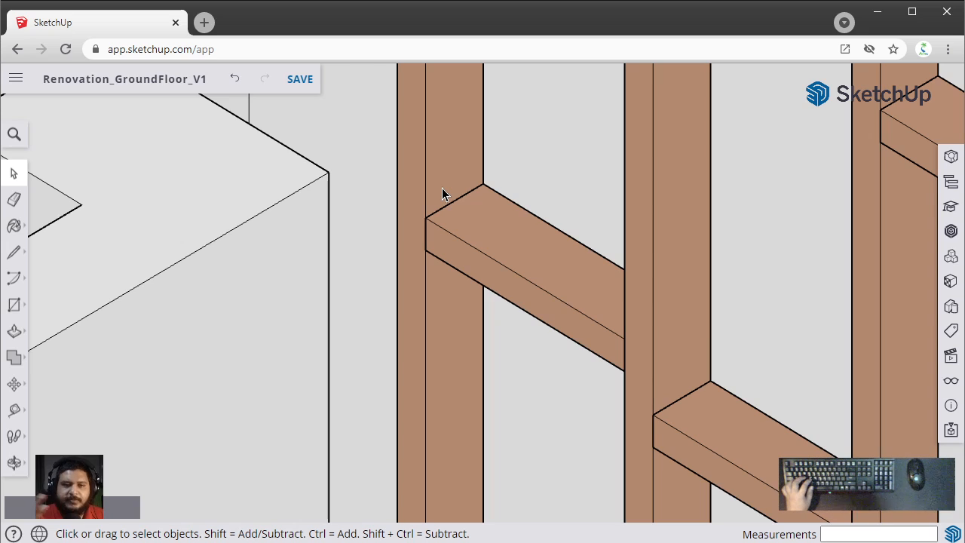
{"action": "scroll", "coordinate": [443, 195], "scroll_direction": "down", "scroll_amount": 3}
{"action": "scroll", "coordinate": [606, 366], "scroll_direction": "up", "scroll_amount": 5}
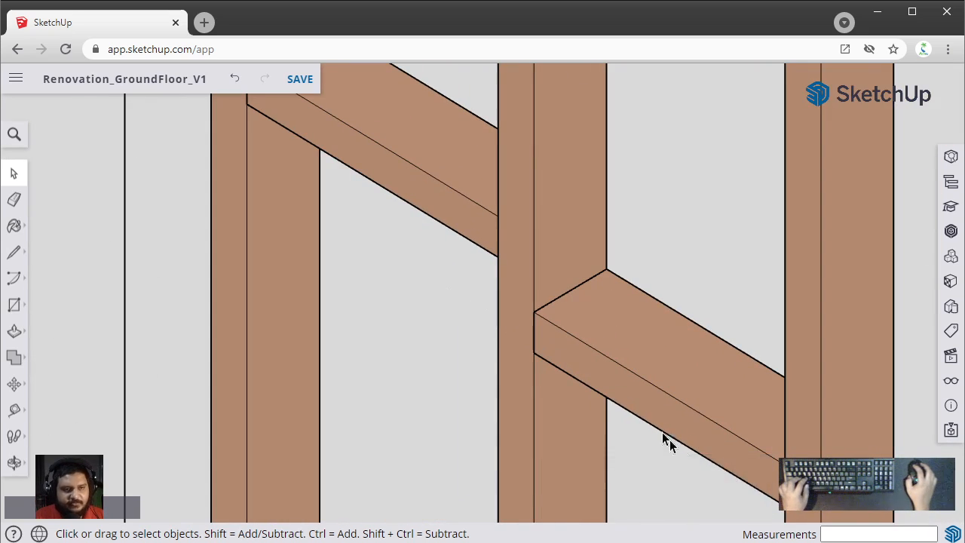
{"action": "middle_click_drag", "start_coordinate": [663, 440], "coordinate": [680, 282], "text": "shift"}
{"action": "scroll", "coordinate": [730, 260], "scroll_direction": "down", "scroll_amount": 2}
{"action": "middle_click_drag", "start_coordinate": [730, 263], "coordinate": [601, 293], "text": "shift"}
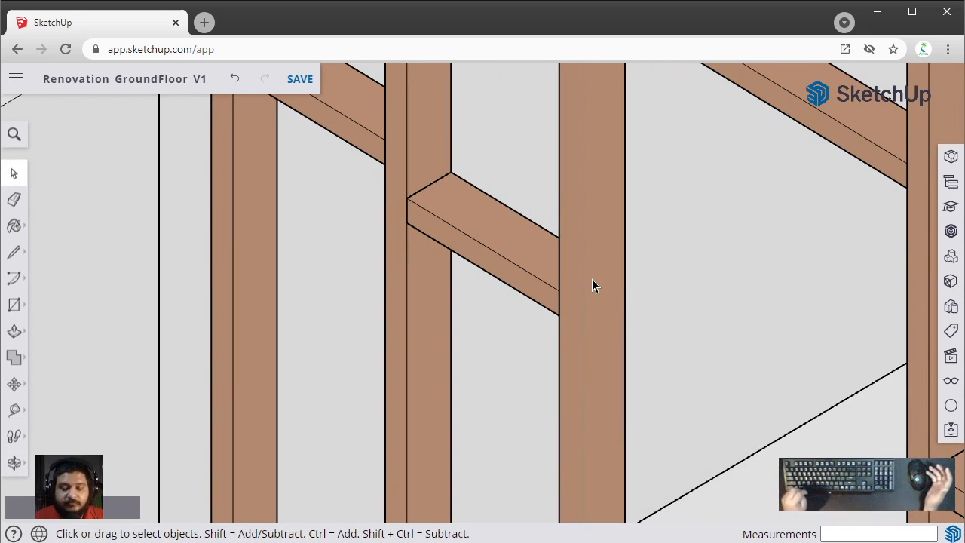
{"action": "scroll", "coordinate": [593, 283], "scroll_direction": "down", "scroll_amount": 2}
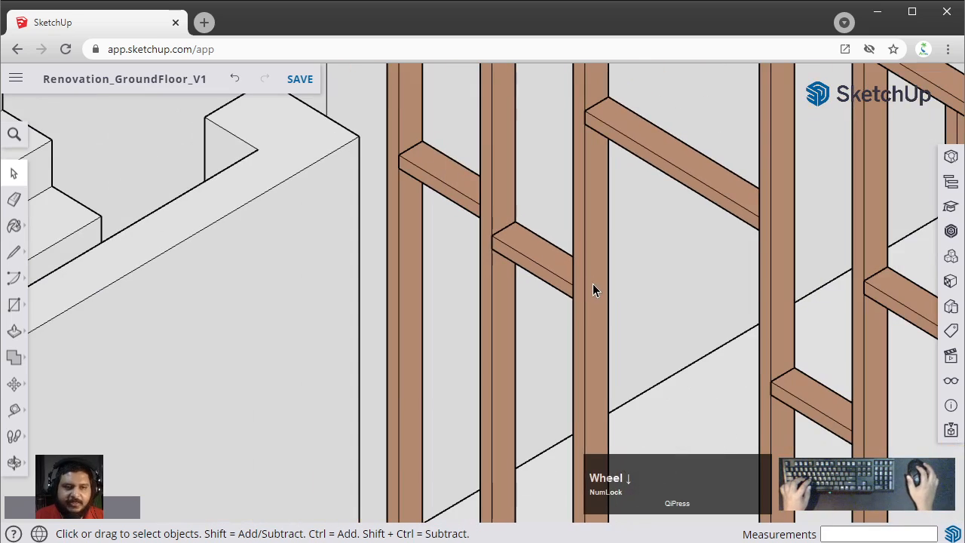
Step: Examine the whole stud wall with its blocking, door header and window framing from both sides
{"action": "scroll", "coordinate": [644, 224], "scroll_direction": "down", "scroll_amount": 1}
{"action": "middle_click_drag", "start_coordinate": [643, 224], "coordinate": [717, 291], "text": "shift"}
{"action": "scroll", "coordinate": [591, 160], "scroll_direction": "down", "scroll_amount": 1}
{"action": "scroll", "coordinate": [592, 130], "scroll_direction": "up", "scroll_amount": 1}
{"action": "middle_click_drag", "start_coordinate": [600, 158], "coordinate": [611, 233], "text": "shift"}
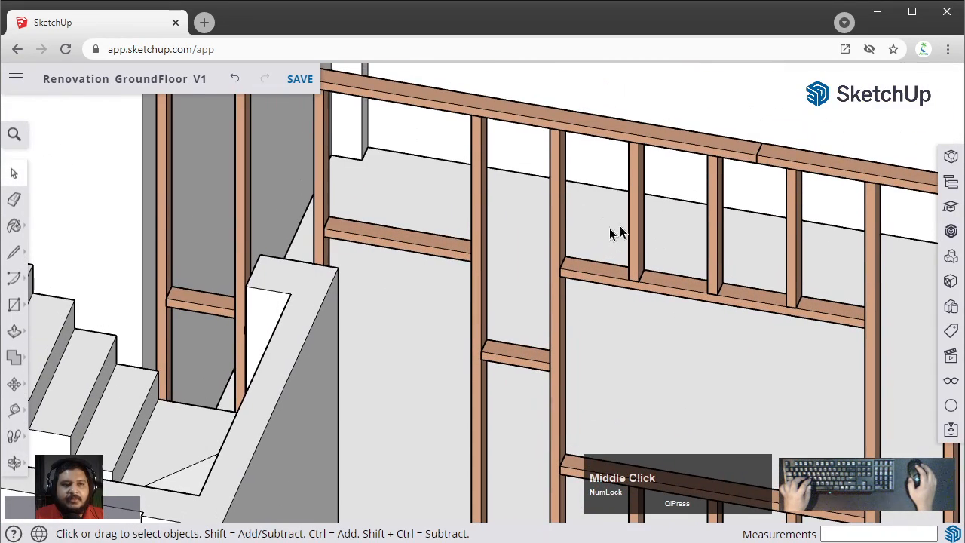
{"action": "middle_click_drag", "start_coordinate": [731, 232], "coordinate": [667, 226]}
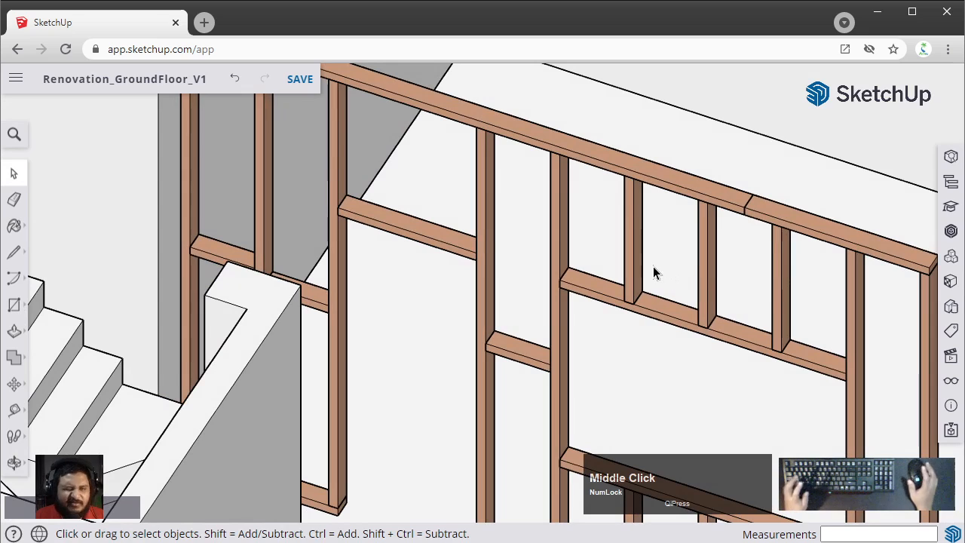
{"action": "middle_click_drag", "start_coordinate": [653, 266], "coordinate": [552, 232]}
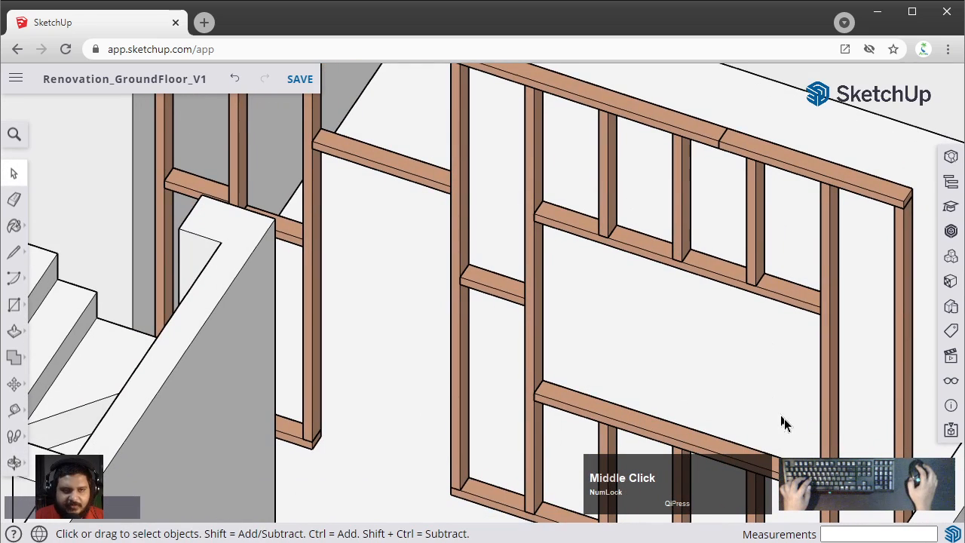
{"action": "middle_click_drag", "start_coordinate": [632, 279], "coordinate": [776, 286]}
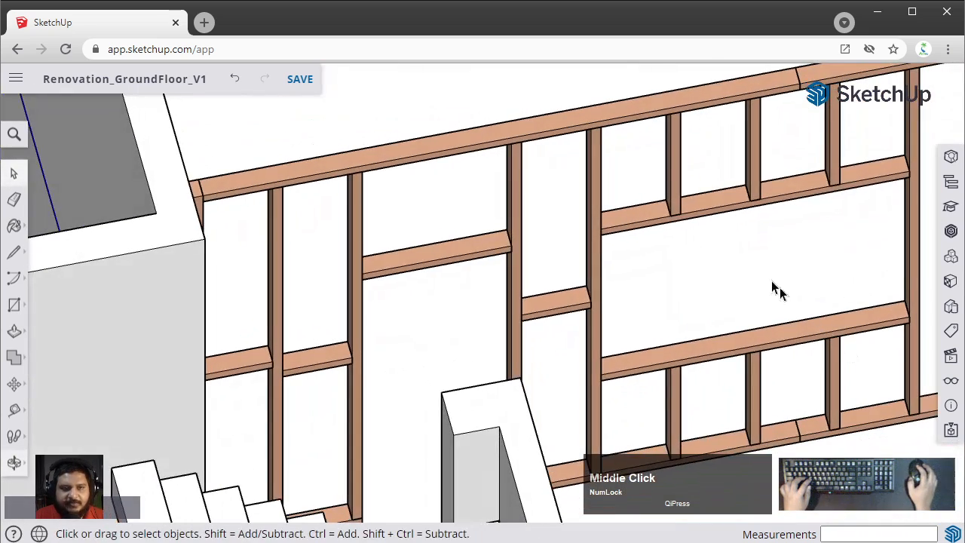
{"action": "middle_click_drag", "start_coordinate": [844, 189], "coordinate": [502, 263]}
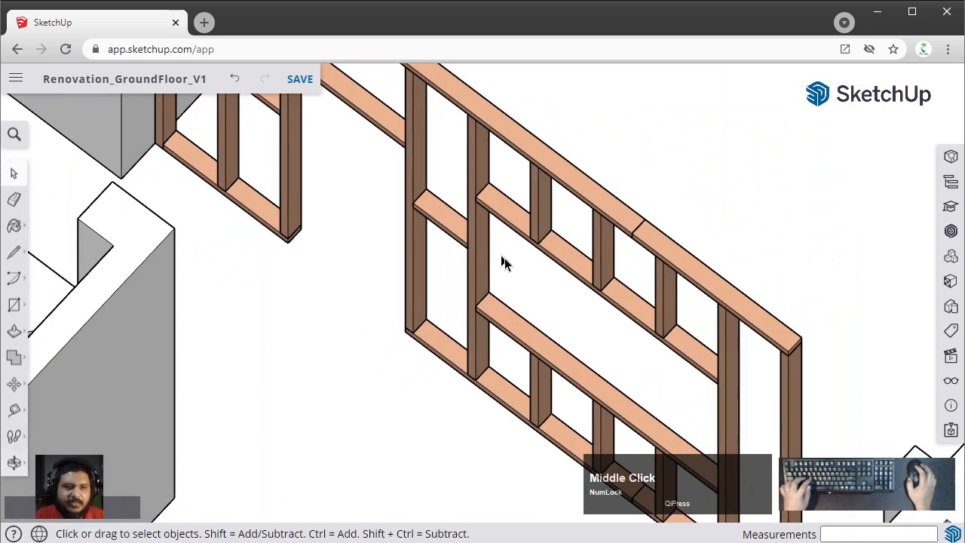
Step: Measure the window sill's length between its two bounding studs and save the model
{"action": "scroll", "coordinate": [538, 284], "scroll_direction": "up", "scroll_amount": 5}
{"action": "scroll", "coordinate": [381, 250], "scroll_direction": "down", "scroll_amount": 5}
{"action": "key", "text": "t"}
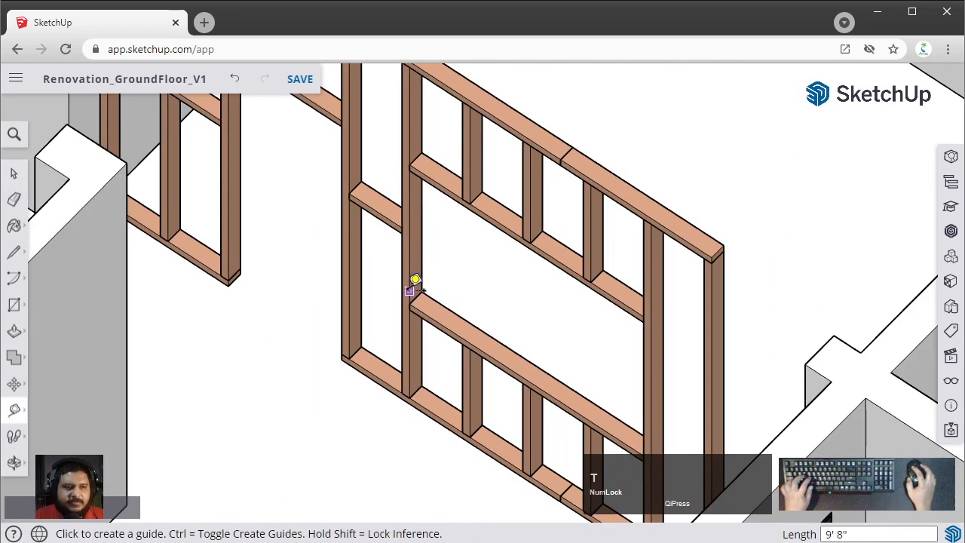
{"action": "left_click", "coordinate": [416, 281]}
{"action": "middle_click_drag", "start_coordinate": [422, 300], "coordinate": [700, 352]}
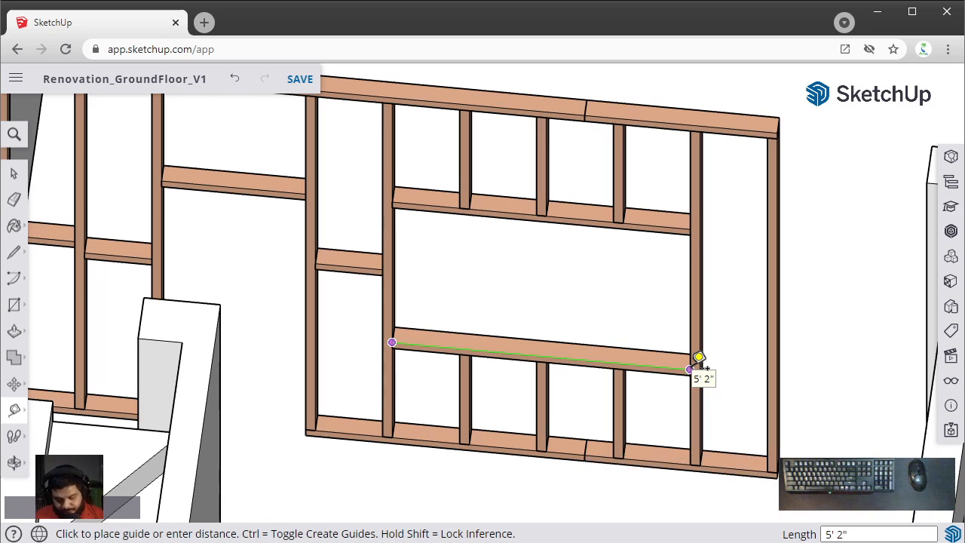
{"action": "key", "text": "ctrl+s"}
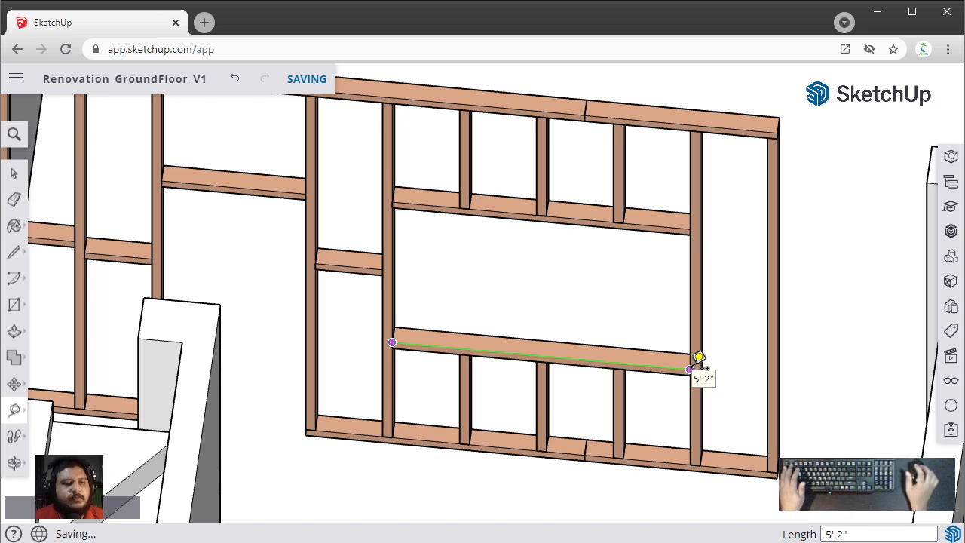
{"action": "key", "text": "space"}
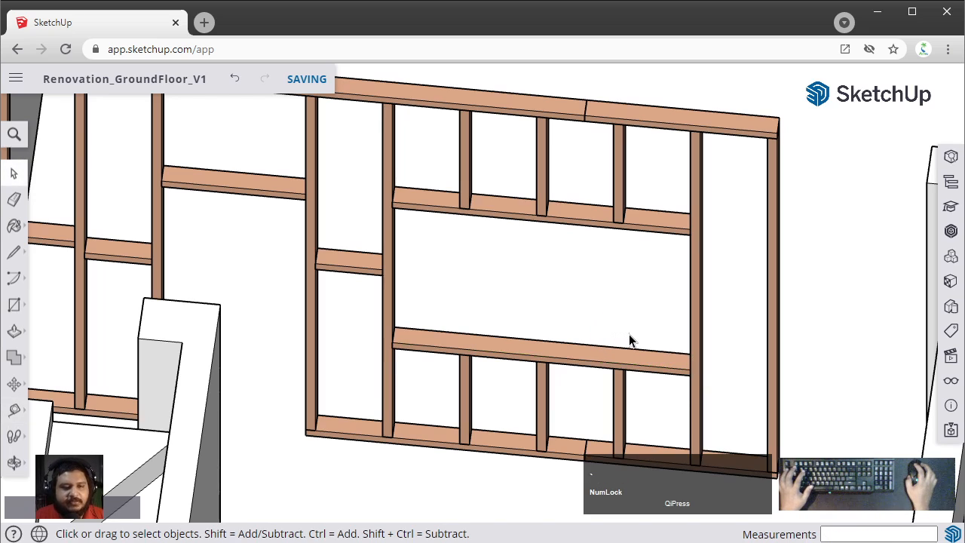
Step: Examine the window opening's header, sill and cripple studs up close from several angles
{"action": "middle_click_drag", "start_coordinate": [620, 338], "coordinate": [543, 241]}
{"action": "scroll", "coordinate": [538, 223], "scroll_direction": "up", "scroll_amount": 3}
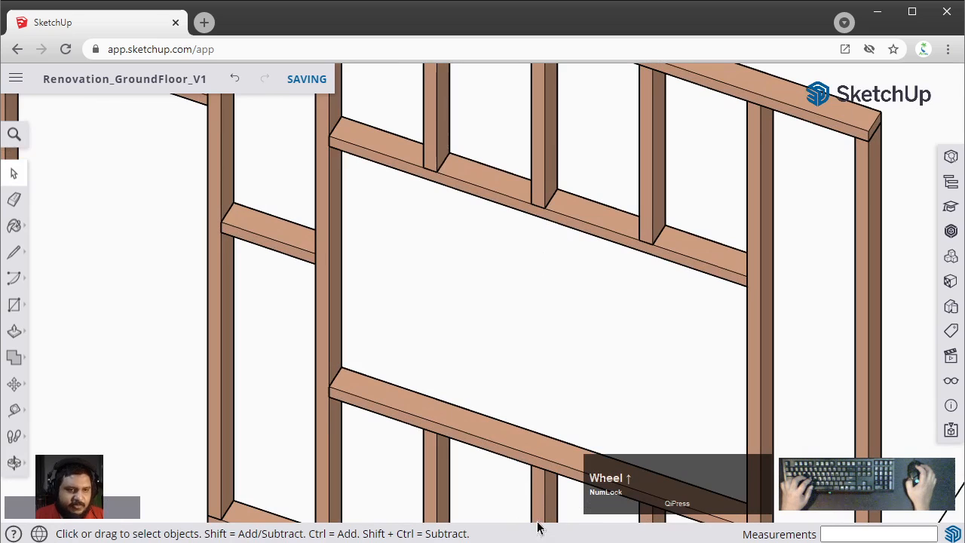
{"action": "middle_click_drag", "start_coordinate": [528, 424], "coordinate": [572, 347]}
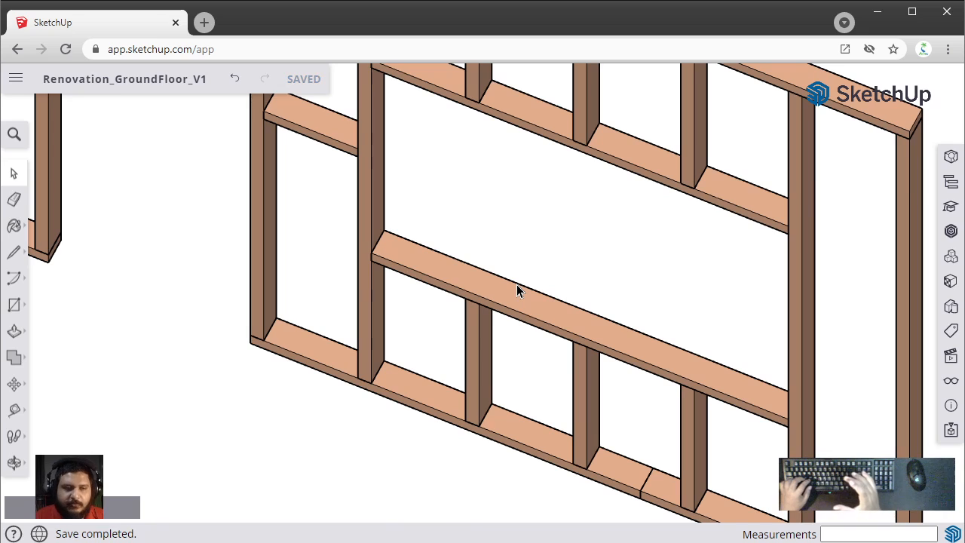
{"action": "scroll", "coordinate": [516, 288], "scroll_direction": "down", "scroll_amount": 2}
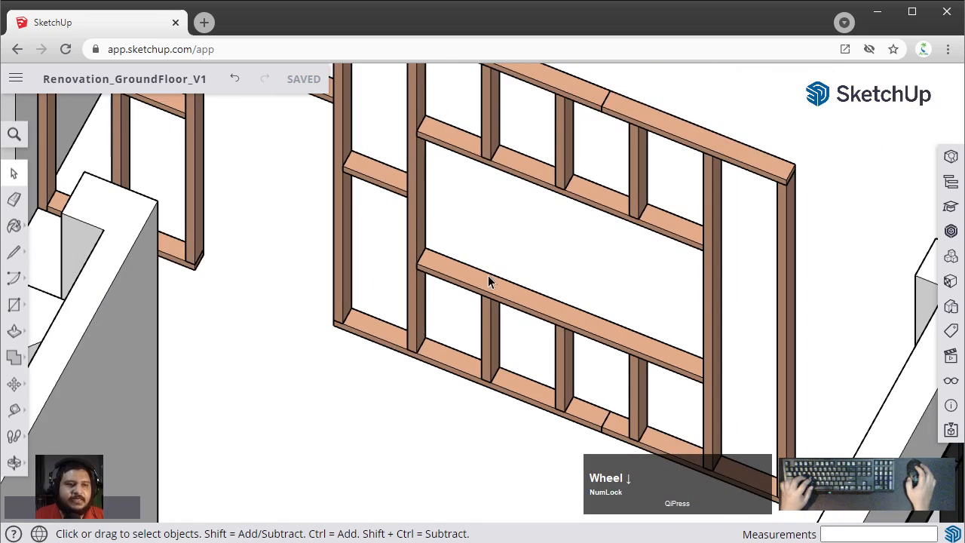
{"action": "scroll", "coordinate": [592, 324], "scroll_direction": "up", "scroll_amount": 2}
{"action": "middle_click_drag", "start_coordinate": [410, 286], "coordinate": [415, 340]}
{"action": "scroll", "coordinate": [299, 304], "scroll_direction": "down", "scroll_amount": 1}
{"action": "middle_click_drag", "start_coordinate": [283, 279], "coordinate": [321, 312], "text": "shift"}
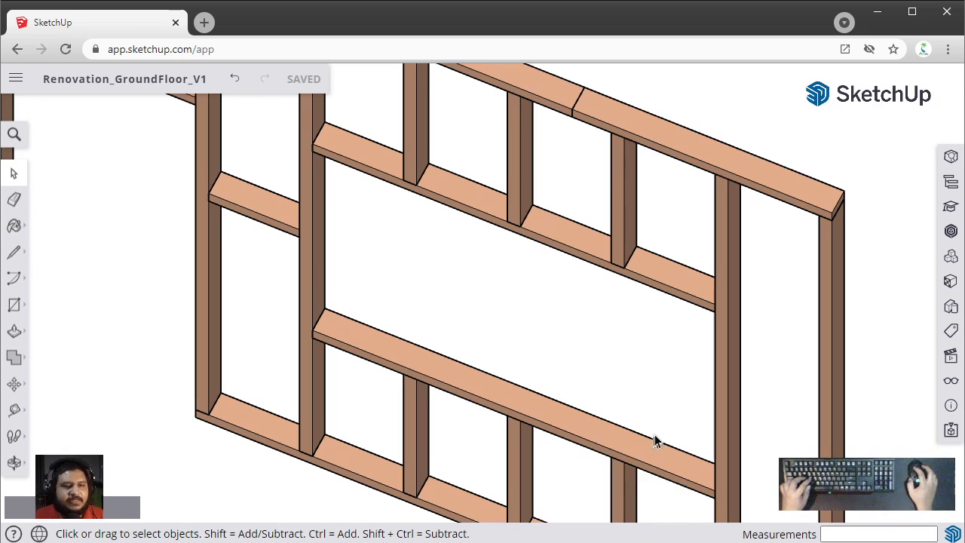
Step: Copy the block between the door and window openings 6' 8" into the wall's end bay, snapping to the stud's midpoint
{"action": "middle_click_drag", "start_coordinate": [290, 233], "coordinate": [251, 223]}
{"action": "left_click", "coordinate": [251, 222]}
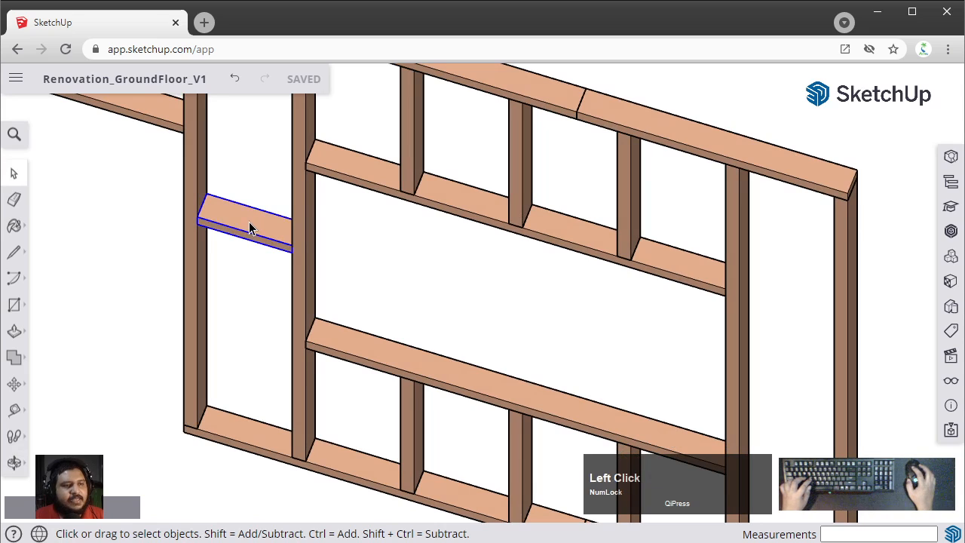
{"action": "scroll", "coordinate": [251, 222], "scroll_direction": "up", "scroll_amount": 3}
{"action": "key", "text": "m"}
{"action": "left_click", "coordinate": [168, 216]}
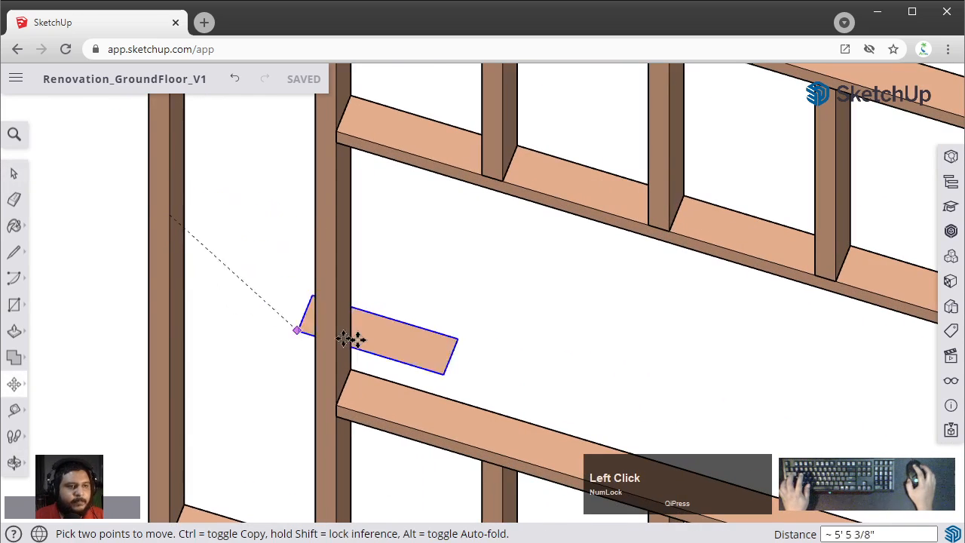
{"action": "scroll", "coordinate": [452, 347], "scroll_direction": "down", "scroll_amount": 3}
{"action": "middle_click", "coordinate": [656, 354]}
{"action": "scroll", "coordinate": [716, 365], "scroll_direction": "up", "scroll_amount": 3}
{"action": "middle_click_drag", "start_coordinate": [691, 362], "coordinate": [641, 431]}
{"action": "left_click", "coordinate": [641, 419]}
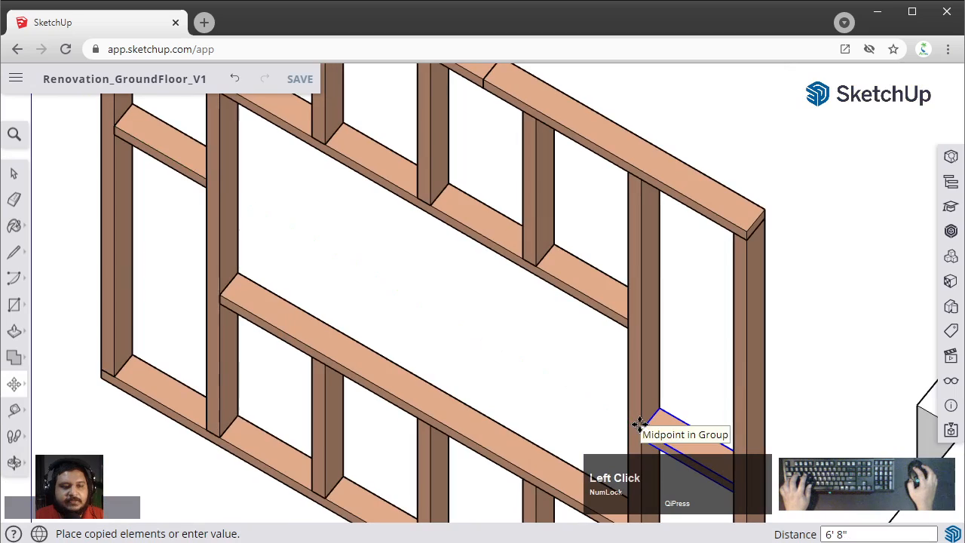
{"action": "key", "text": "space"}
{"action": "scroll", "coordinate": [642, 412], "scroll_direction": "down", "scroll_amount": 3}
{"action": "left_click", "coordinate": [740, 396]}
Step: Examine the whole stud wall from both sides against the staircase and surrounding walls, and save the model
{"action": "middle_click_drag", "start_coordinate": [741, 396], "coordinate": [779, 283], "text": "shift"}
{"action": "middle_click_drag", "start_coordinate": [655, 271], "coordinate": [495, 272]}
{"action": "scroll", "coordinate": [543, 319], "scroll_direction": "down", "scroll_amount": 4}
{"action": "middle_click_drag", "start_coordinate": [543, 319], "coordinate": [587, 286], "text": "shift"}
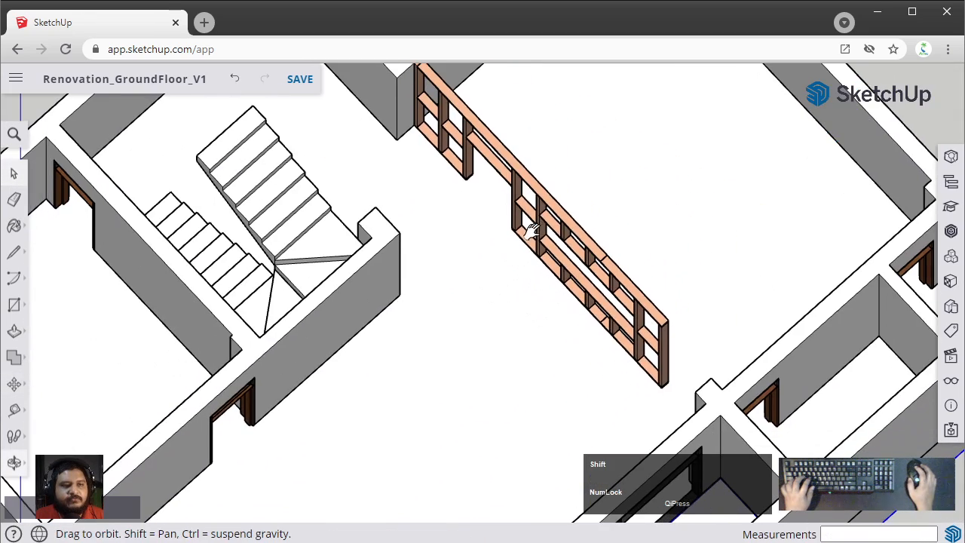
{"action": "middle_click_drag", "start_coordinate": [667, 279], "coordinate": [556, 287]}
{"action": "scroll", "coordinate": [515, 247], "scroll_direction": "up", "scroll_amount": 3}
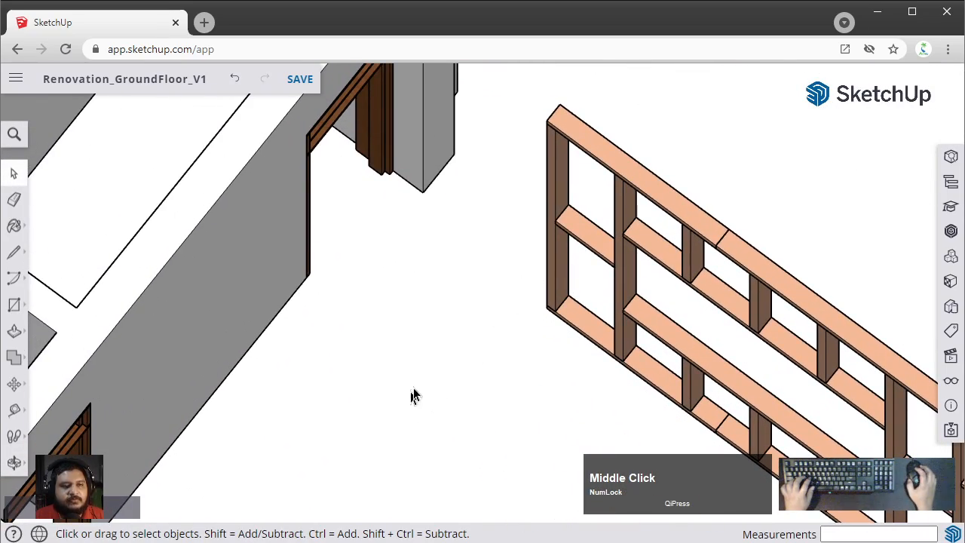
{"action": "scroll", "coordinate": [483, 306], "scroll_direction": "down", "scroll_amount": 2}
{"action": "middle_click_drag", "start_coordinate": [482, 306], "coordinate": [441, 287]}
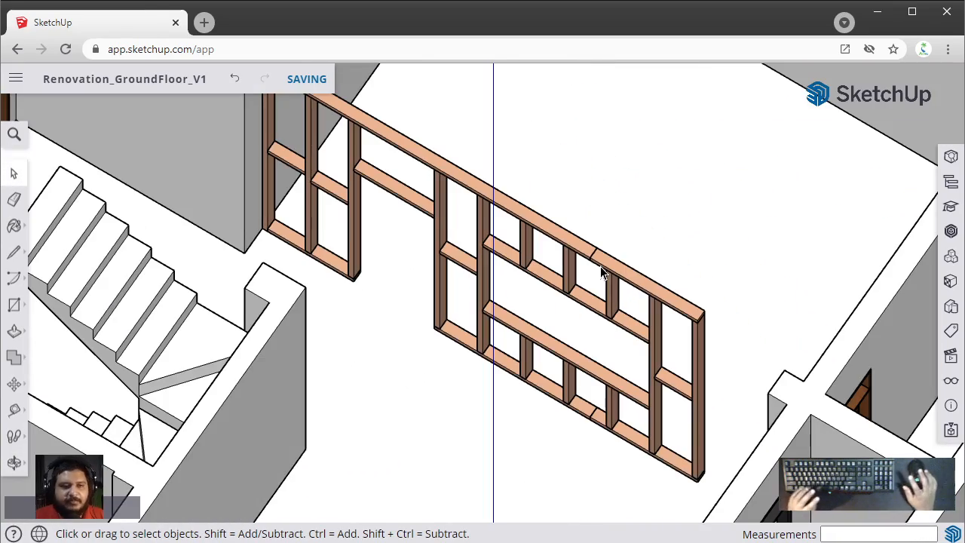
{"action": "scroll", "coordinate": [581, 349], "scroll_direction": "down", "scroll_amount": 1}
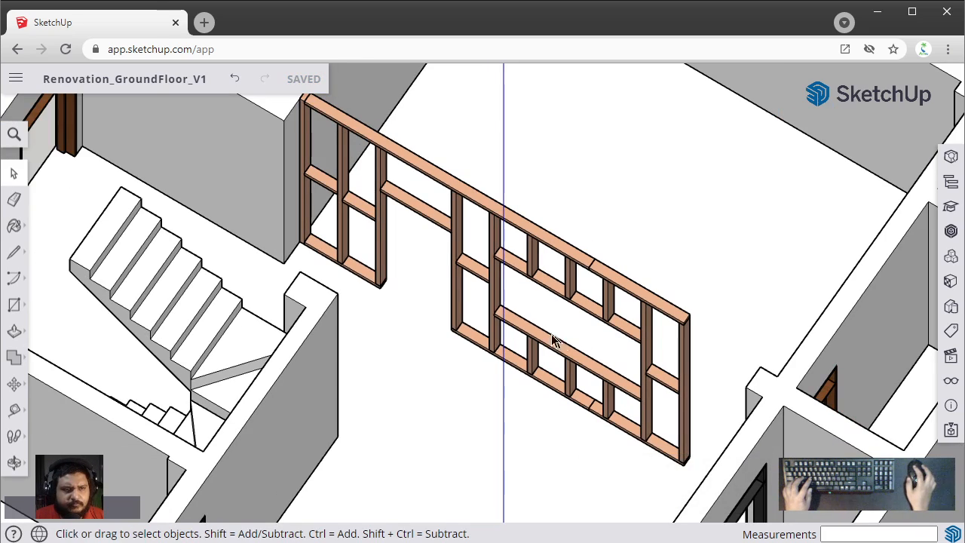
{"action": "middle_click_drag", "start_coordinate": [523, 327], "coordinate": [770, 350]}
{"action": "scroll", "coordinate": [755, 362], "scroll_direction": "up", "scroll_amount": 2}
{"action": "middle_click_drag", "start_coordinate": [681, 236], "coordinate": [685, 340]}
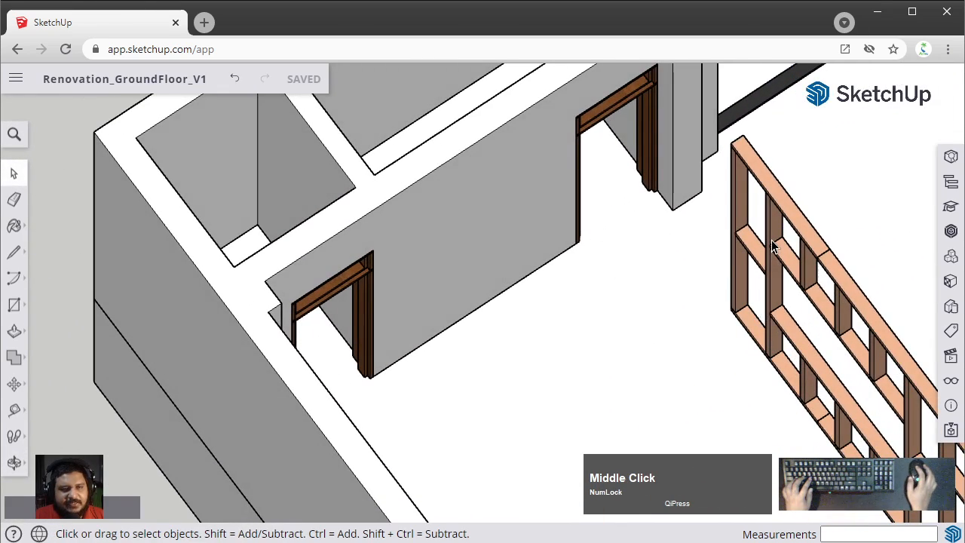